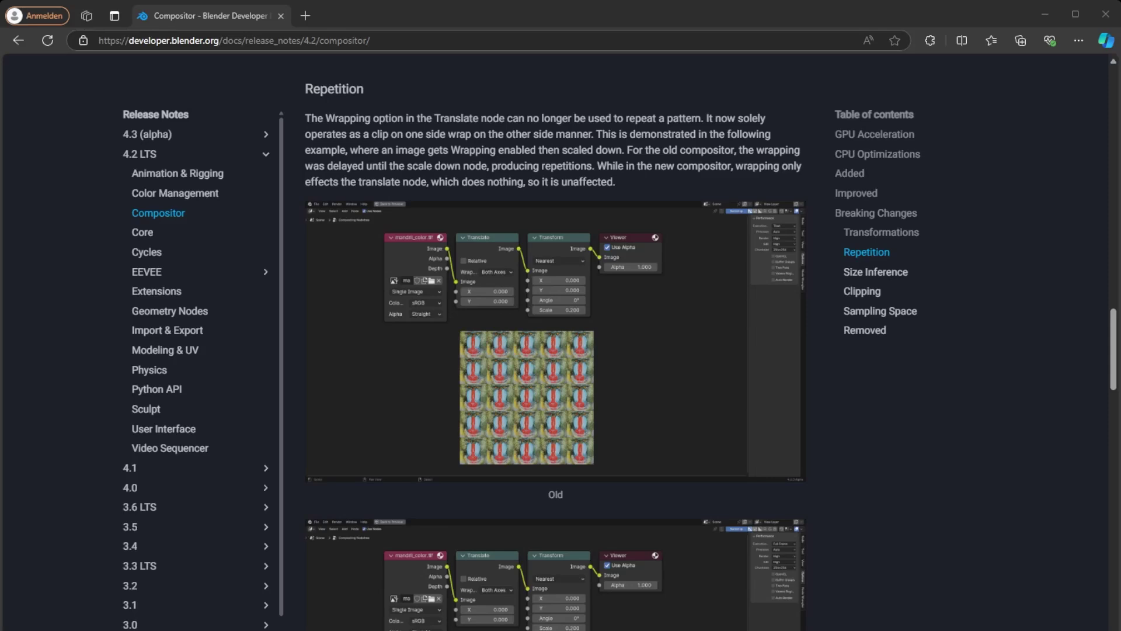
Read the Repetition section of the Blender 4.2 compositor release notes and move on further down the page.
scroll(1115, 363, "down", 2)
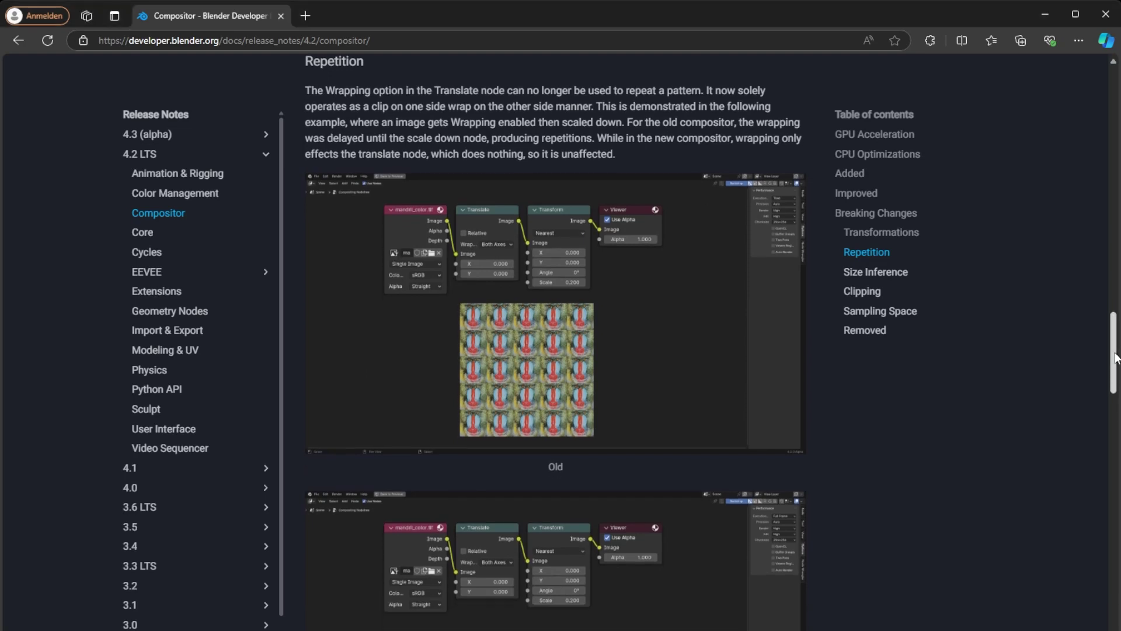
left_click_drag(1115, 364, 1113, 411)
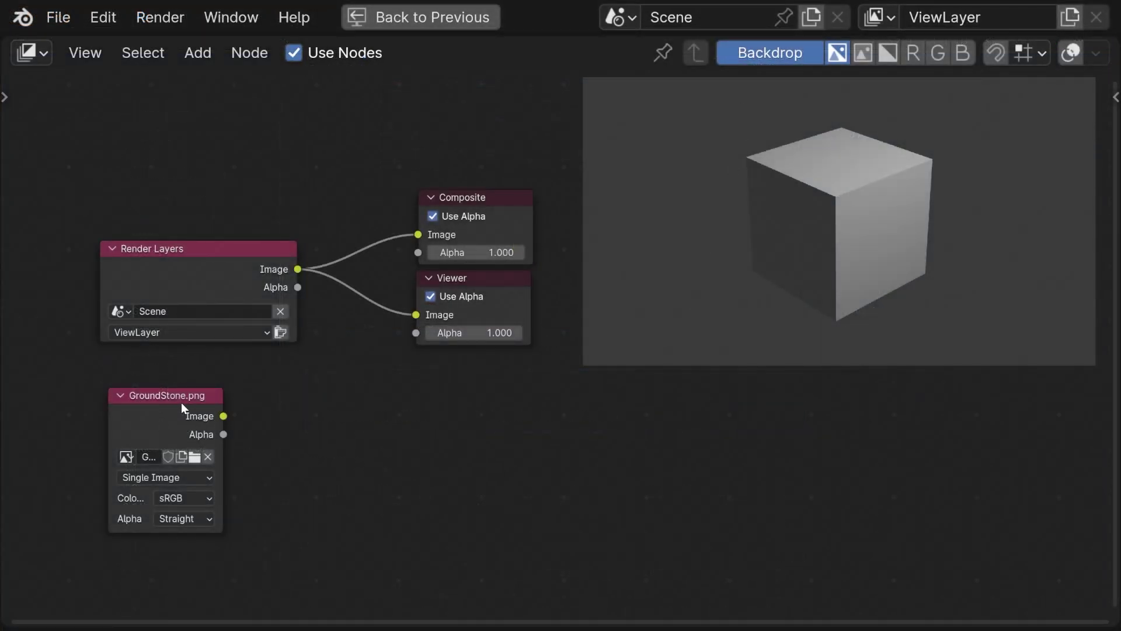
In Blender's compositor, send the GroundStone.png image node to the Viewer to preview it in the backdrop.
left_click(183, 403, "ctrl+shift")
middle_click_drag(257, 385, 389, 383)
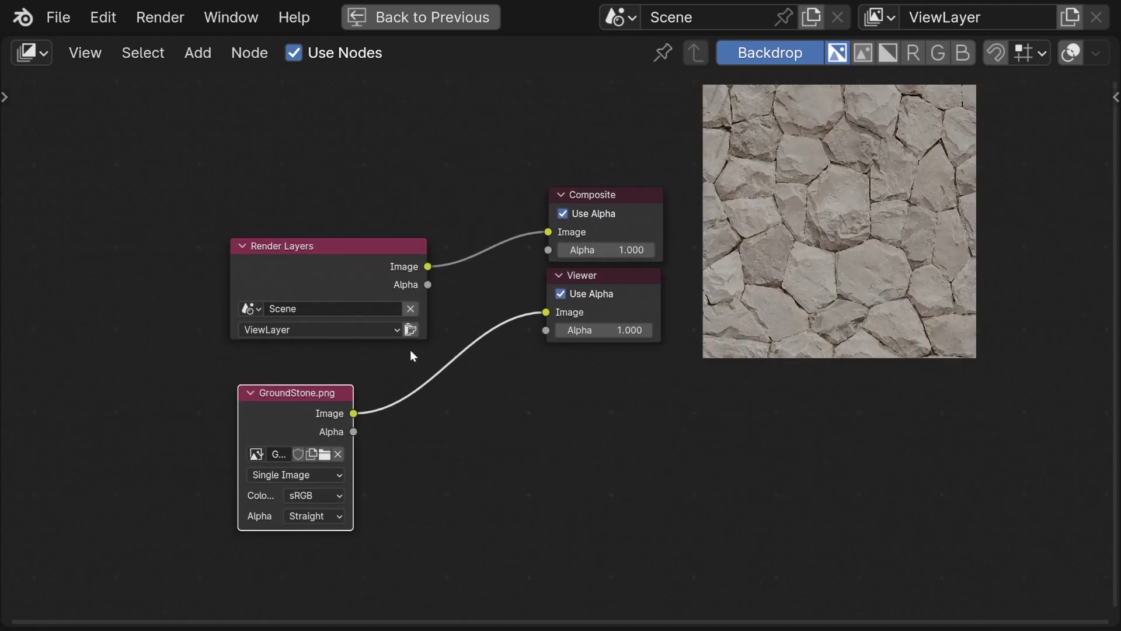
scroll(416, 357, "down", 1)
Insert an Alpha Over node after Render Layers, feed GroundStone.png into its second image input, and send its output to the Viewer.
left_click_drag(388, 278, 267, 264)
key("shift+a")
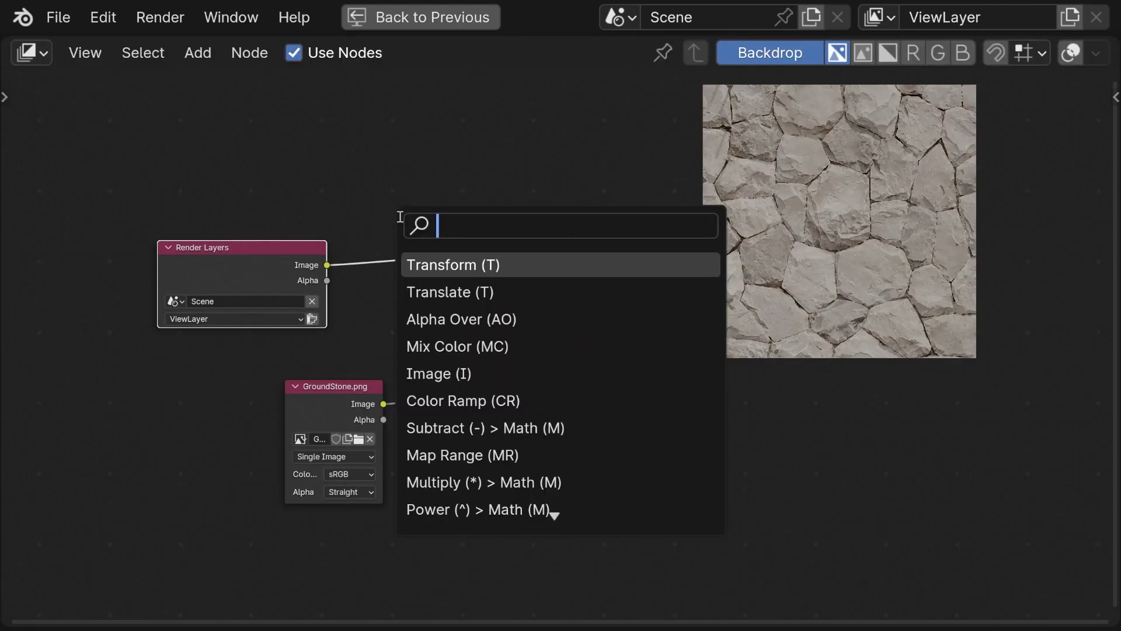
left_click(415, 319)
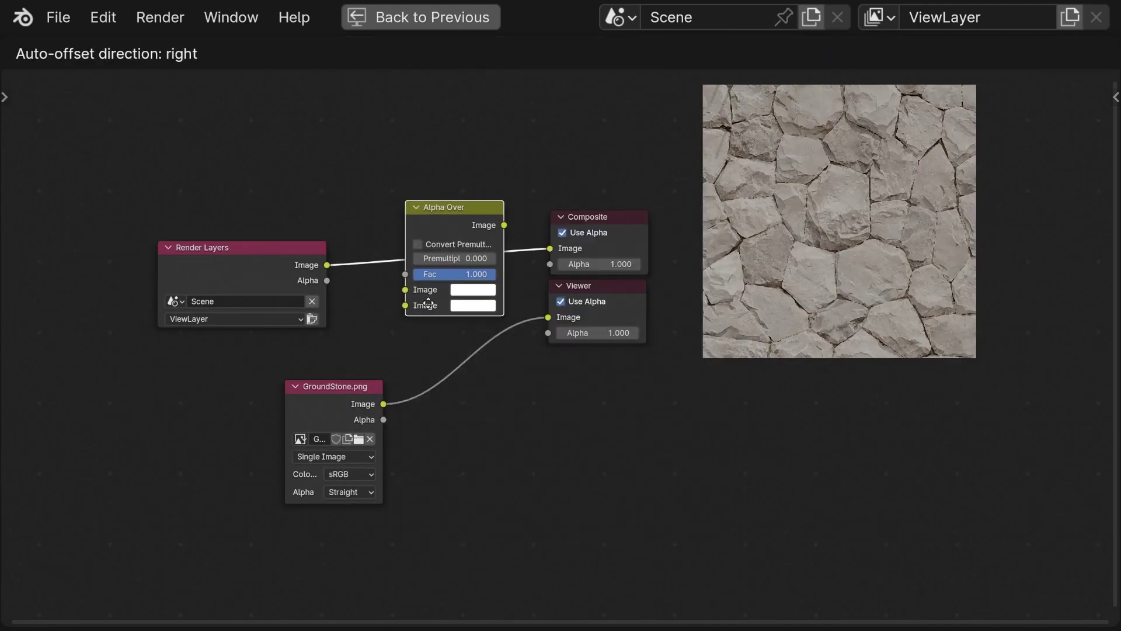
left_click(409, 318)
left_click_drag(360, 387, 396, 307)
left_click(444, 216, "ctrl+shift")
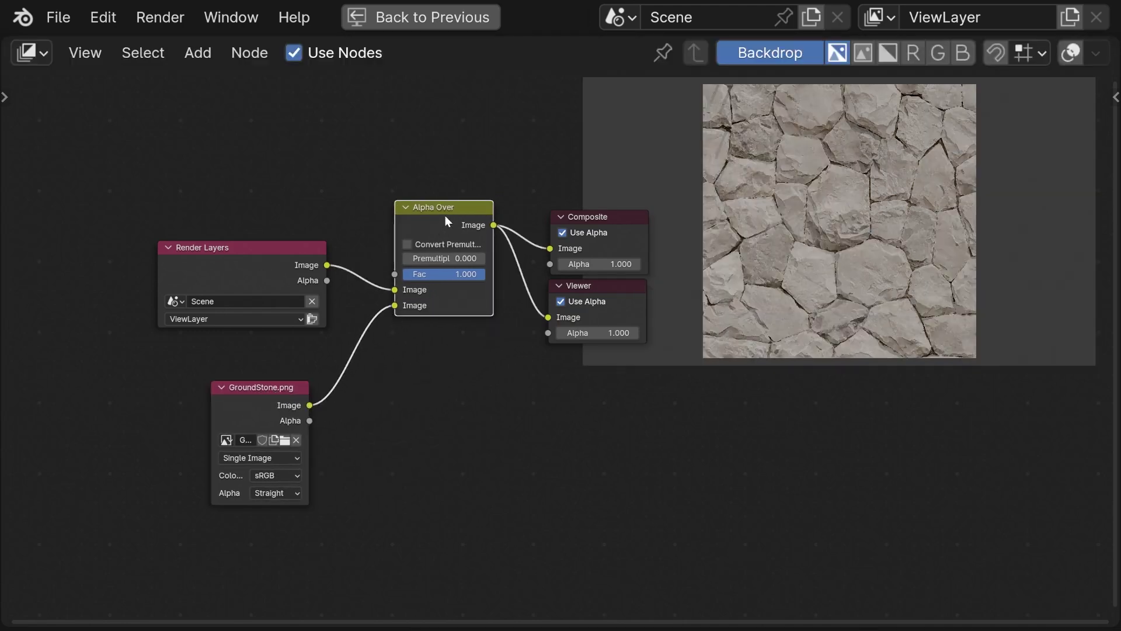
key("Home")
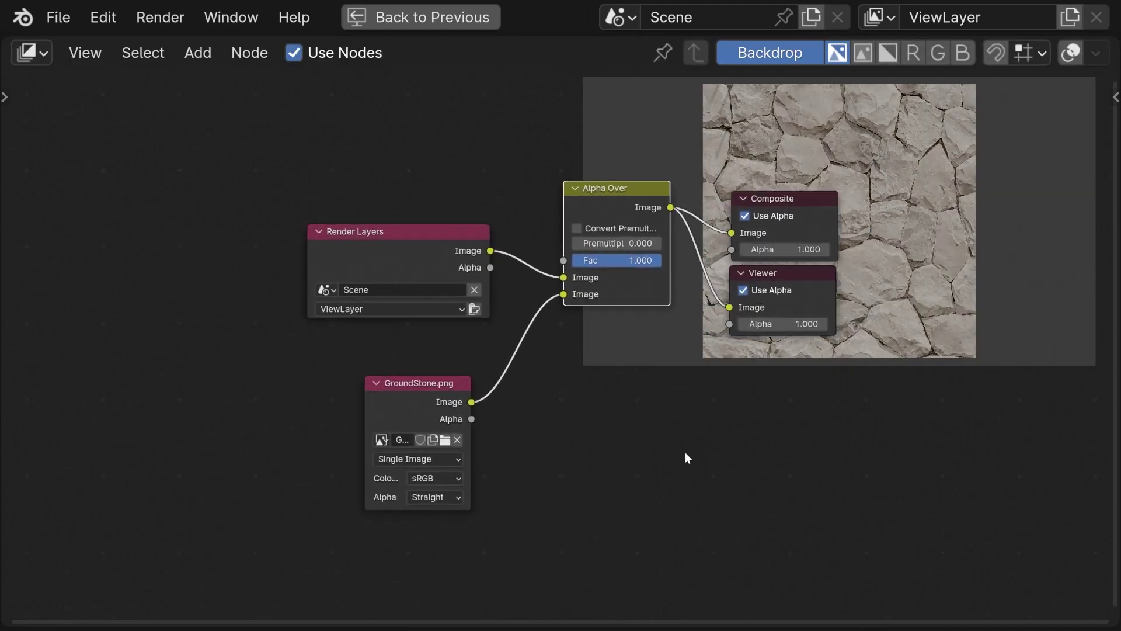
Move Render Layers and GroundStone.png away to make room and insert a Translate node between GroundStone.png and Alpha Over.
left_click_drag(425, 226, 369, 129)
left_click_drag(395, 386, 105, 387)
key("shift+a")
type("tr")
left_click(354, 407)
left_click(270, 328)
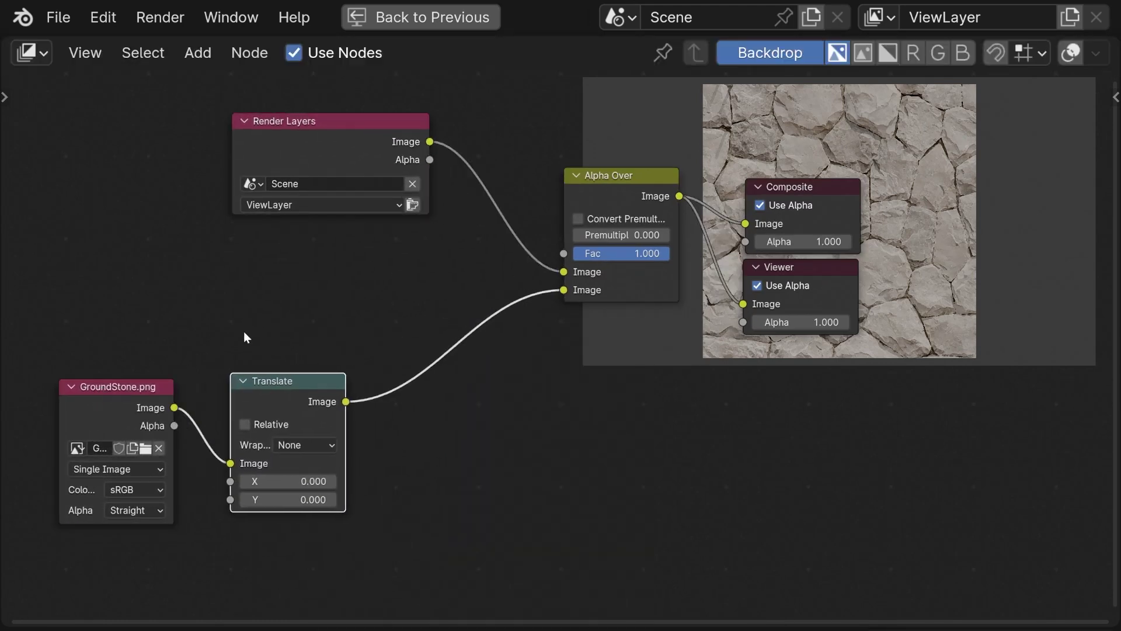
Set the Translate node's wrapping to Both Axes.
middle_click_drag(448, 447, 419, 458)
left_click(286, 455)
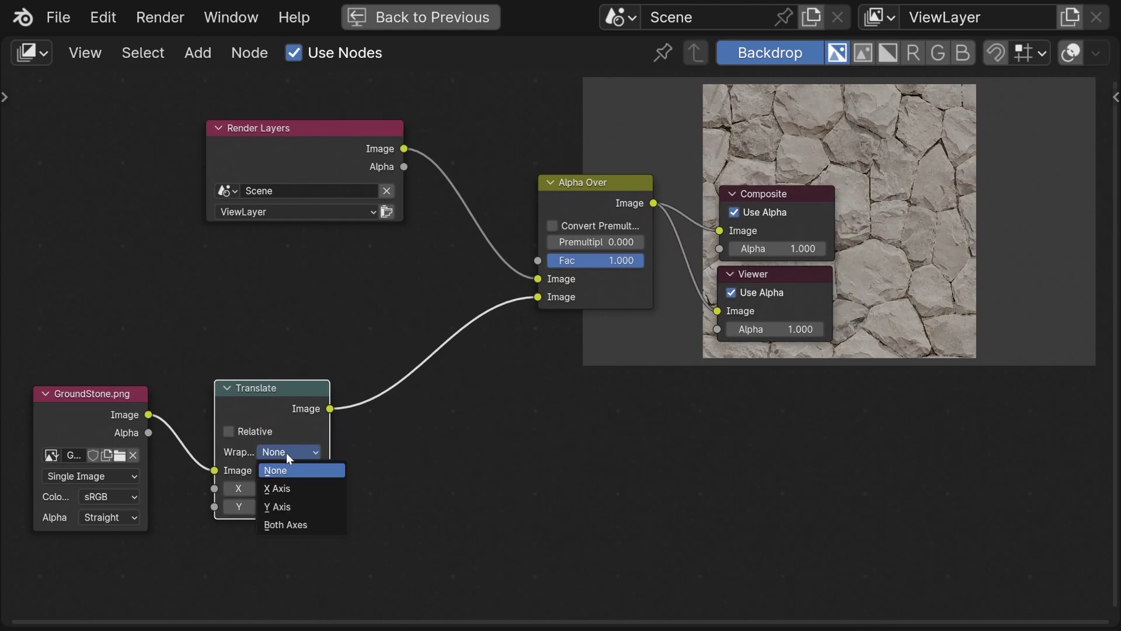
left_click(288, 524)
Move the output nodes aside, insert a Transform node between Translate and Alpha Over, and reduce its scale.
left_click_drag(856, 426, 670, 361)
middle_click_drag(392, 453, 453, 449)
scroll(453, 449, "up", 1)
key("Tab")
type("tr")
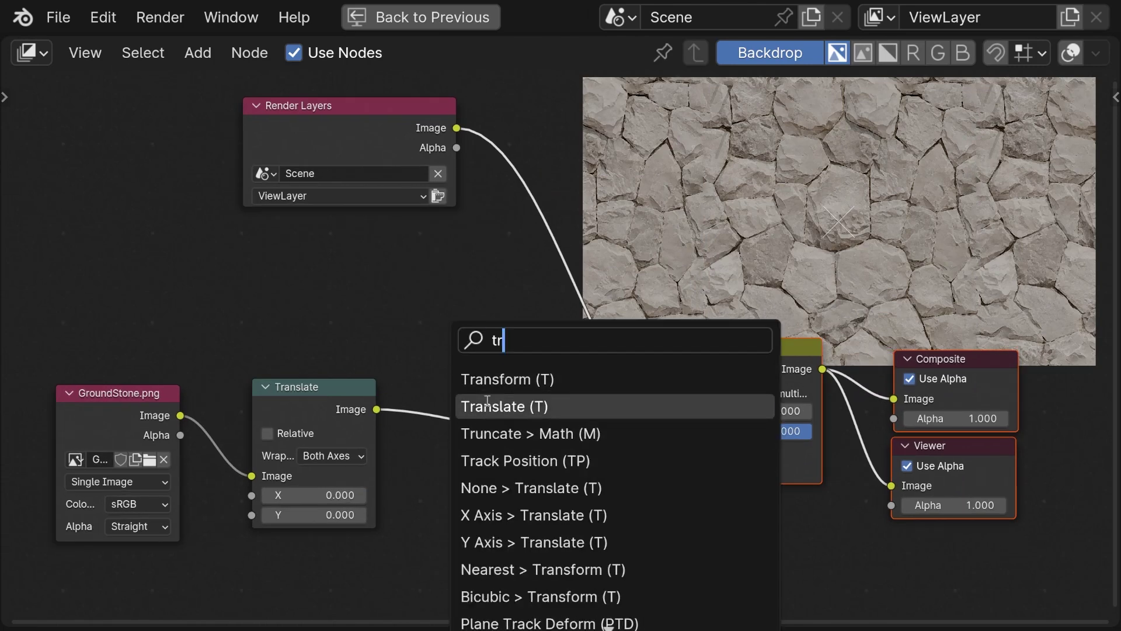
left_click(483, 380)
left_click(449, 316)
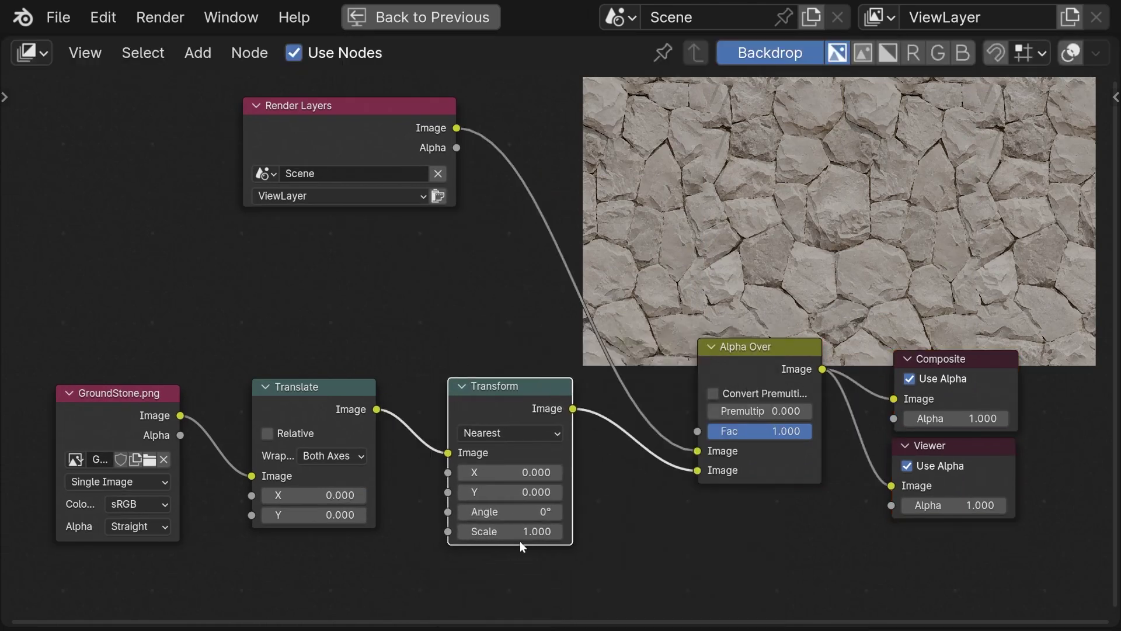
mouse_move(507, 531)
left_mouse_down()
mouse_move(519, 531)
mouse_move(494, 531)
mouse_move(543, 531)
mouse_move(516, 532)
left_mouse_up()
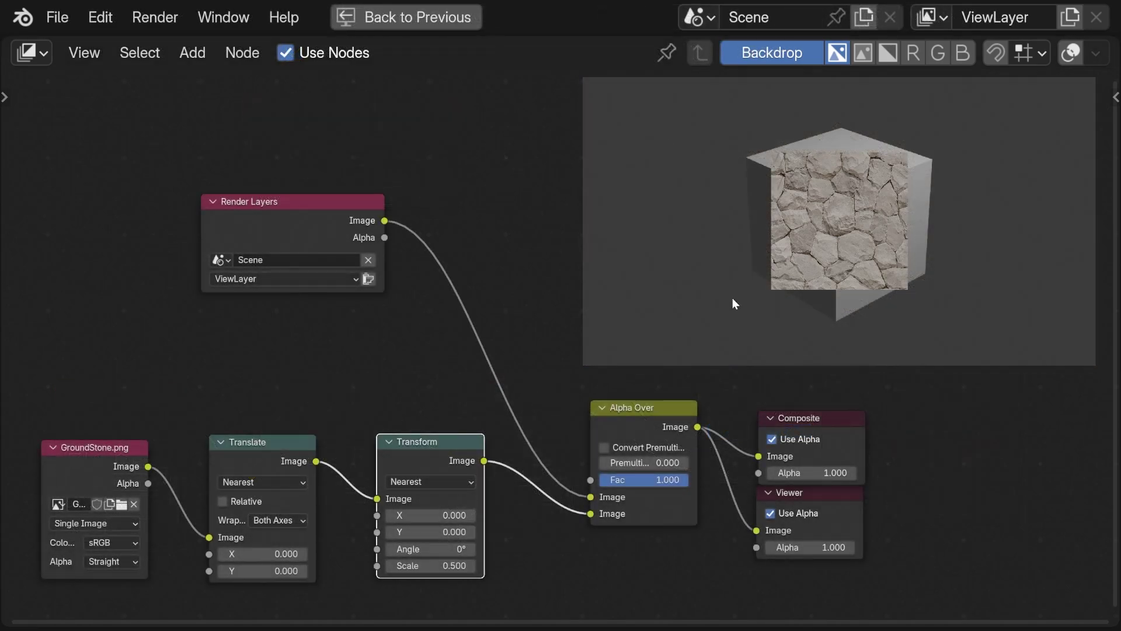
Set the Transform node's scale to 0.700.
middle_click_drag(534, 425, 537, 419)
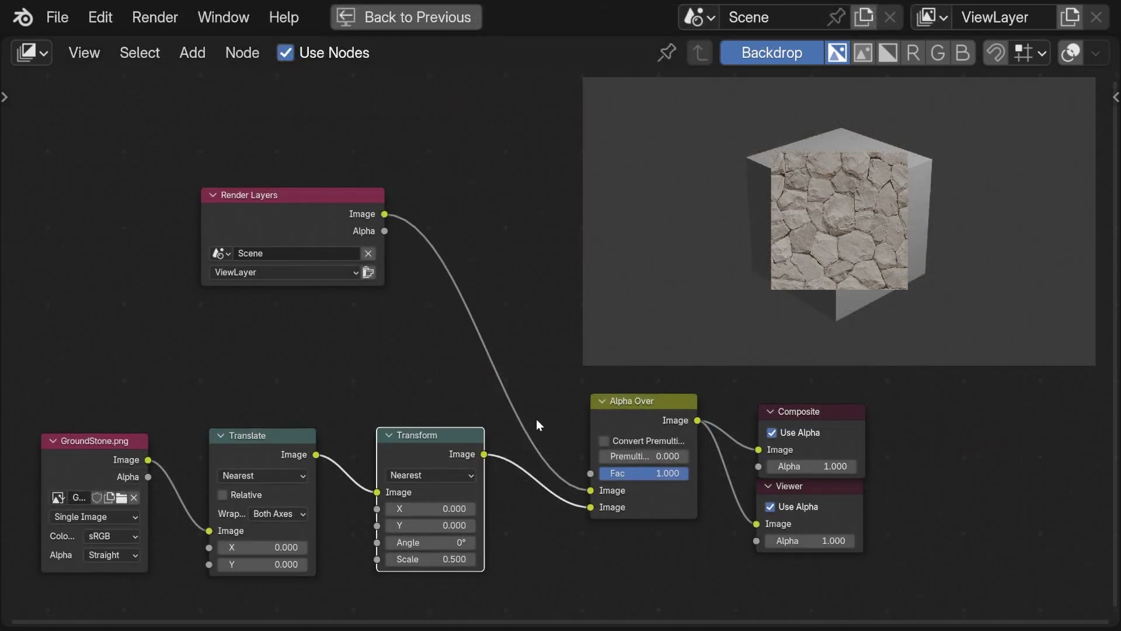
left_click_drag(430, 558, 429, 559)
left_click(470, 559)
left_click(471, 559)
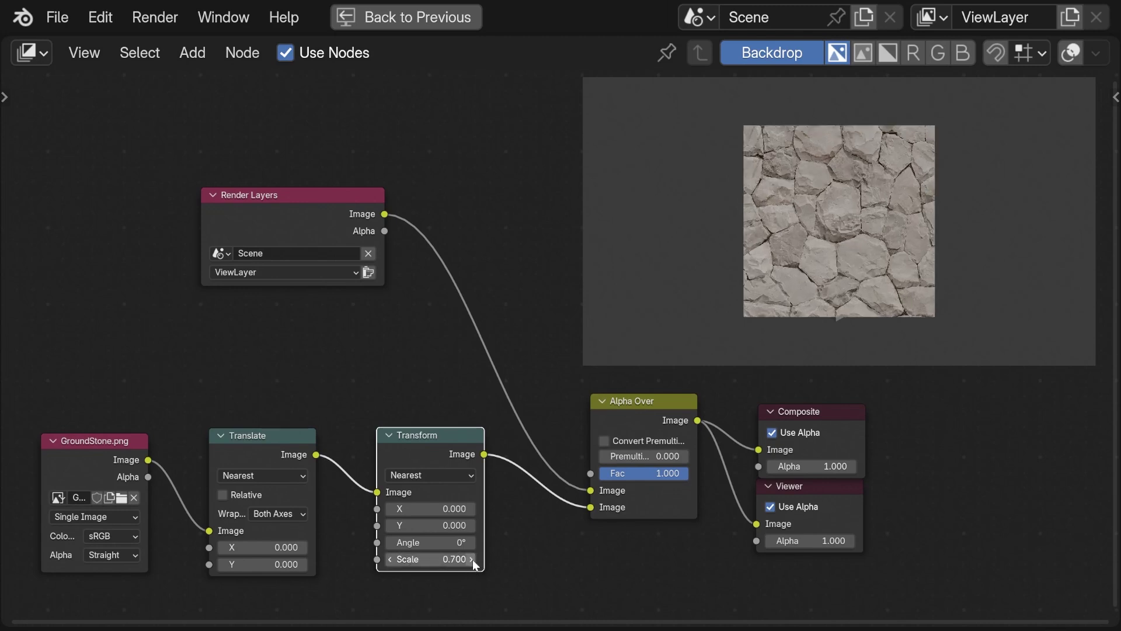
Switch the Translate node's wrapping to None and back to Both Axes to compare the result.
left_click(282, 517)
left_click(281, 532)
left_click(281, 522)
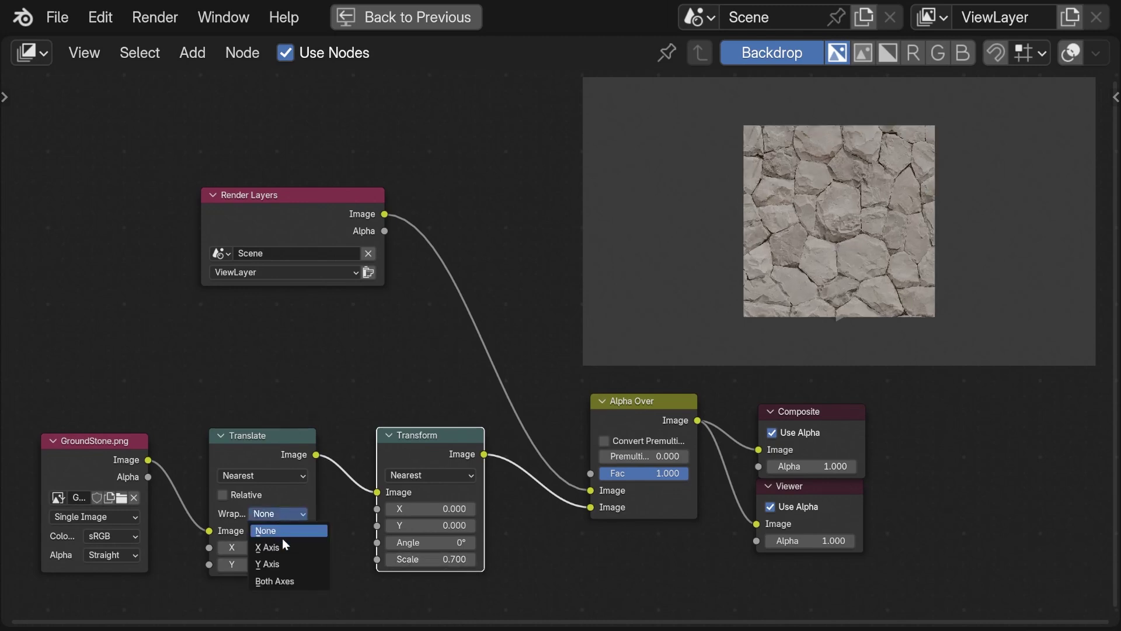
left_click(281, 582)
Delete the Translate and Transform nodes while keeping the image connected to Alpha Over, and move GroundStone.png closer to Alpha Over.
mouse_move(322, 514)
middle_mouse_down()
mouse_move(371, 489)
mouse_move(339, 502)
middle_mouse_up()
left_click_drag(486, 409, 254, 569)
key("ctrl+x")
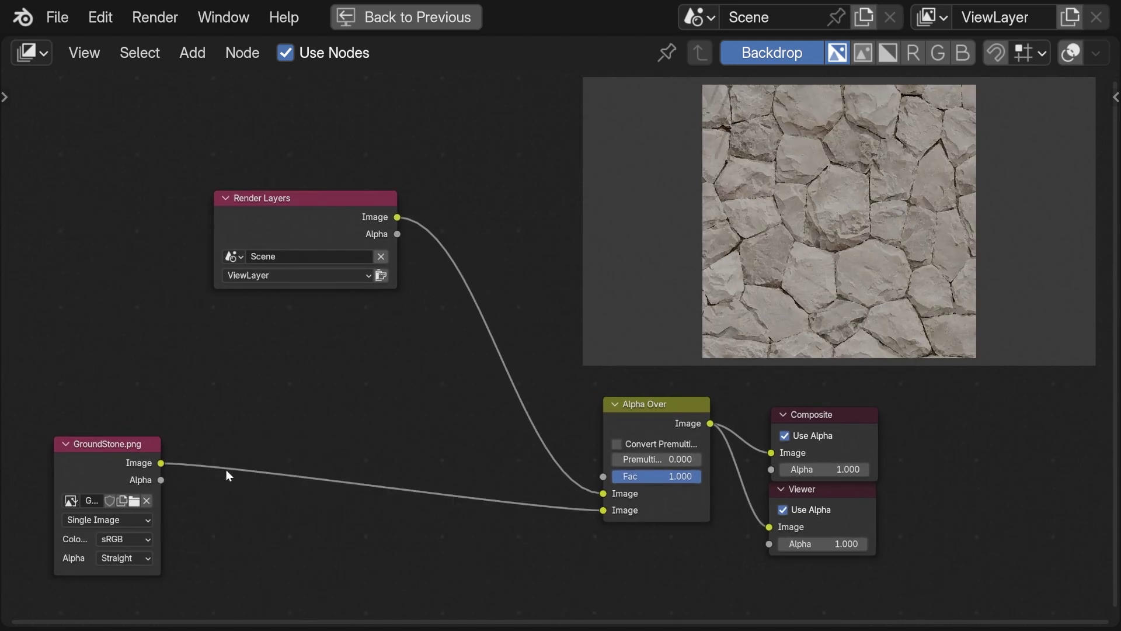
left_click_drag(110, 439, 270, 452)
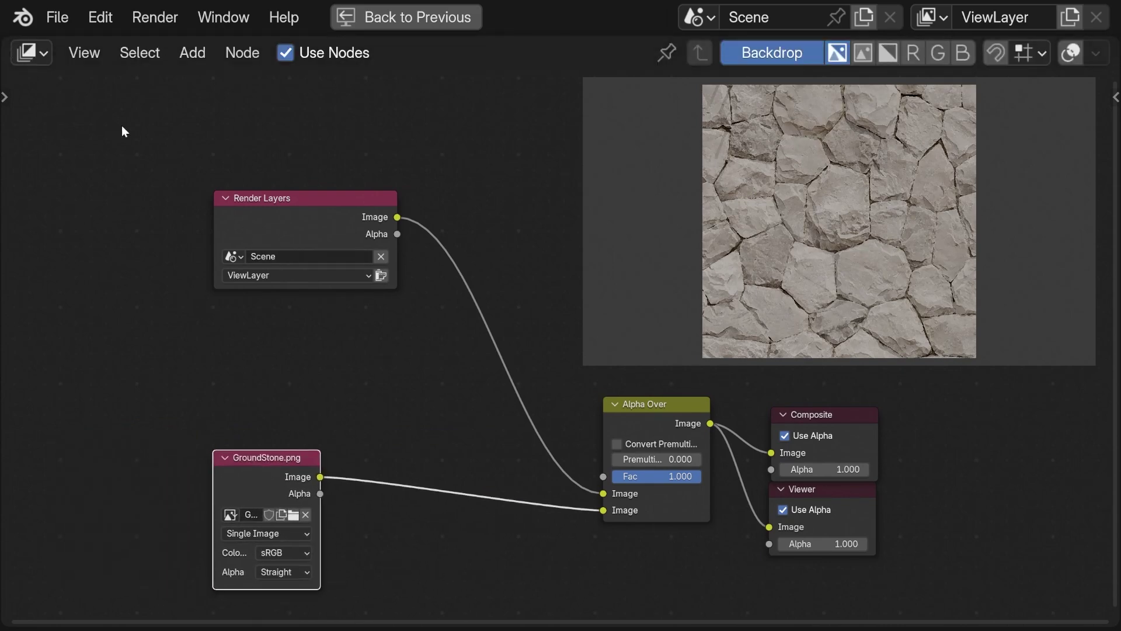
Restore the normal workspace layout, split the compositor area vertically, and make one half a Texture Node Editor.
key("ctrl+space")
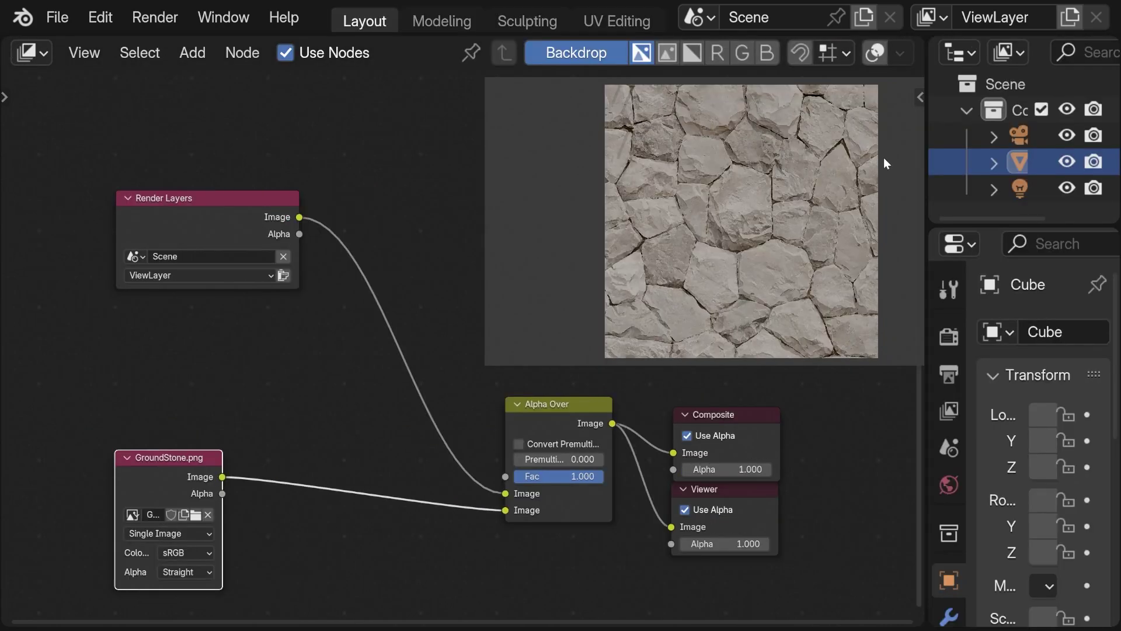
left_click_drag(4, 42, 613, 47)
left_click(42, 52)
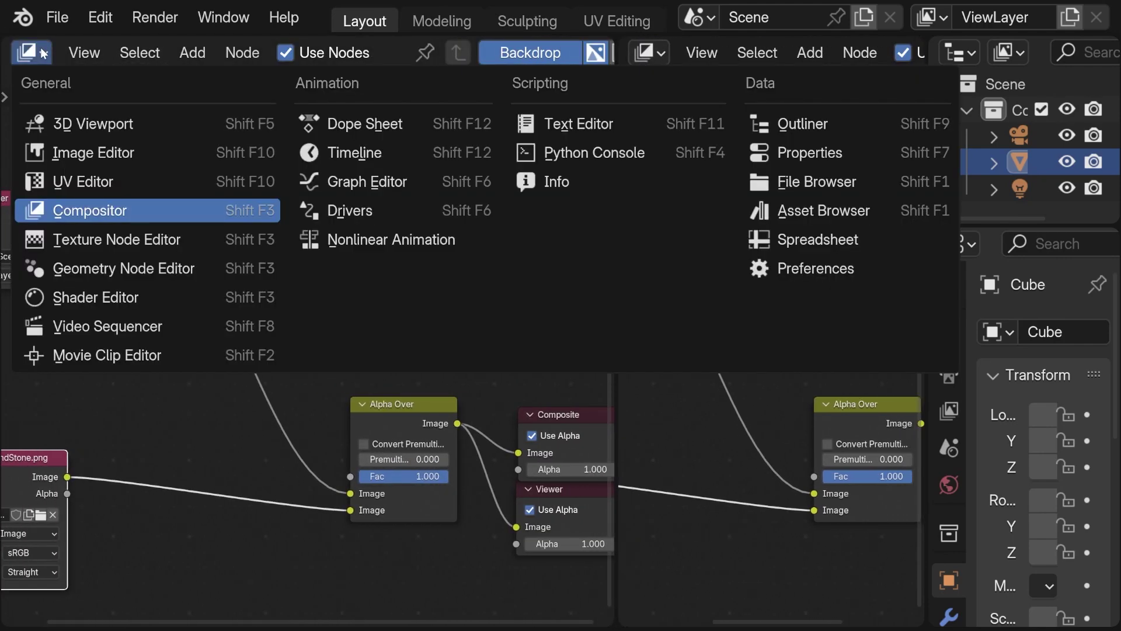
left_click(78, 235)
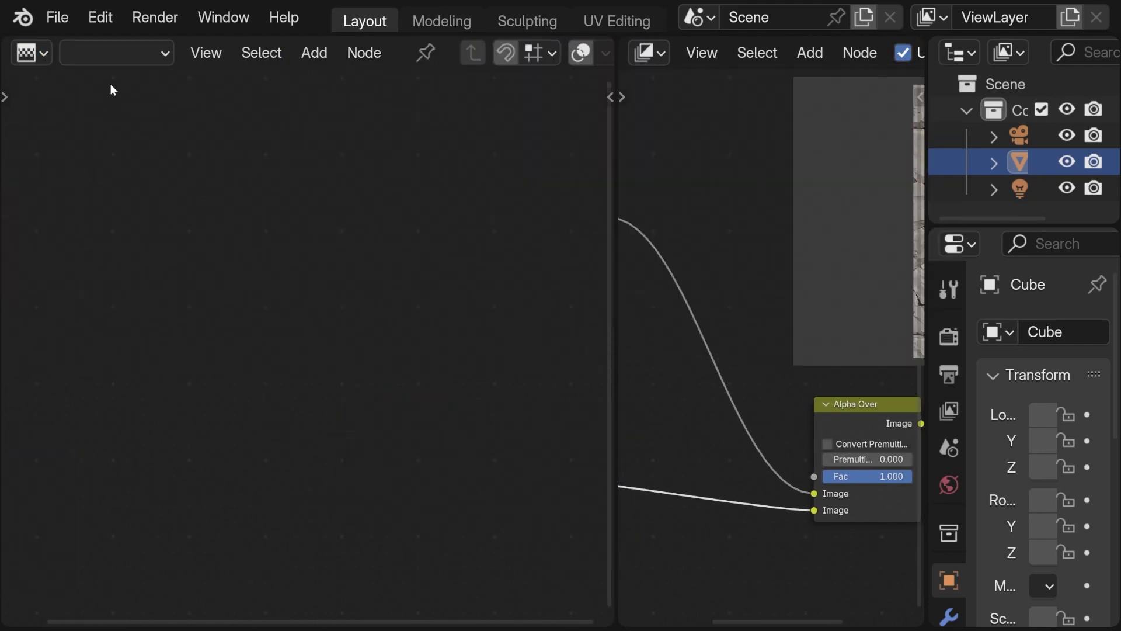
Set the texture type to Brush, create a new texture, and enable Use Nodes for it.
left_click(128, 51)
left_click(116, 148)
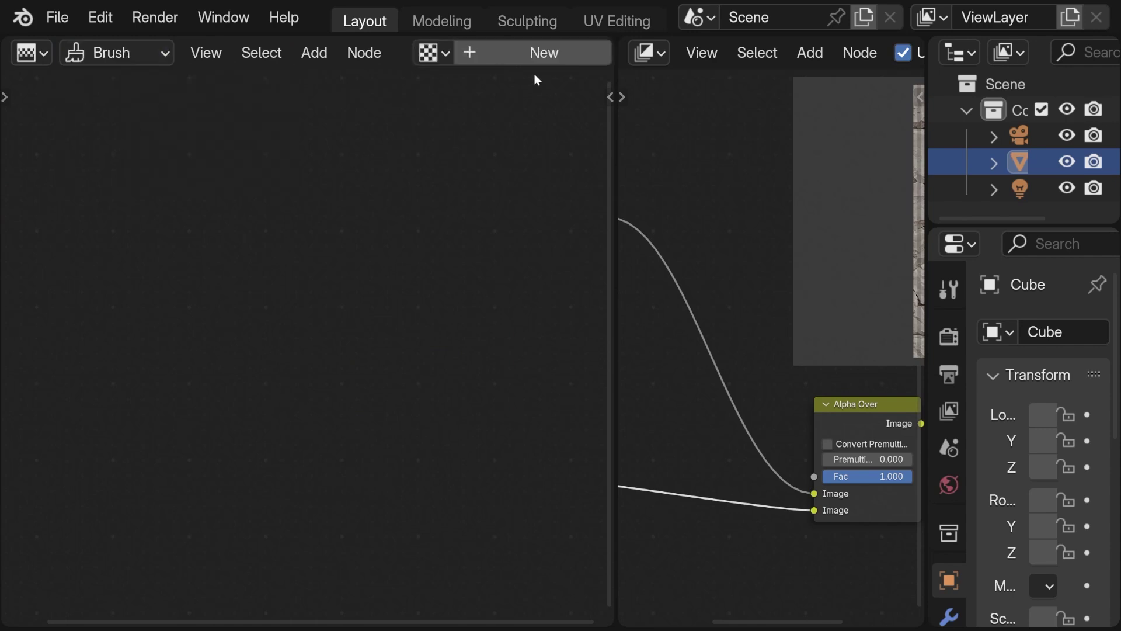
left_click(536, 55)
left_click(408, 53)
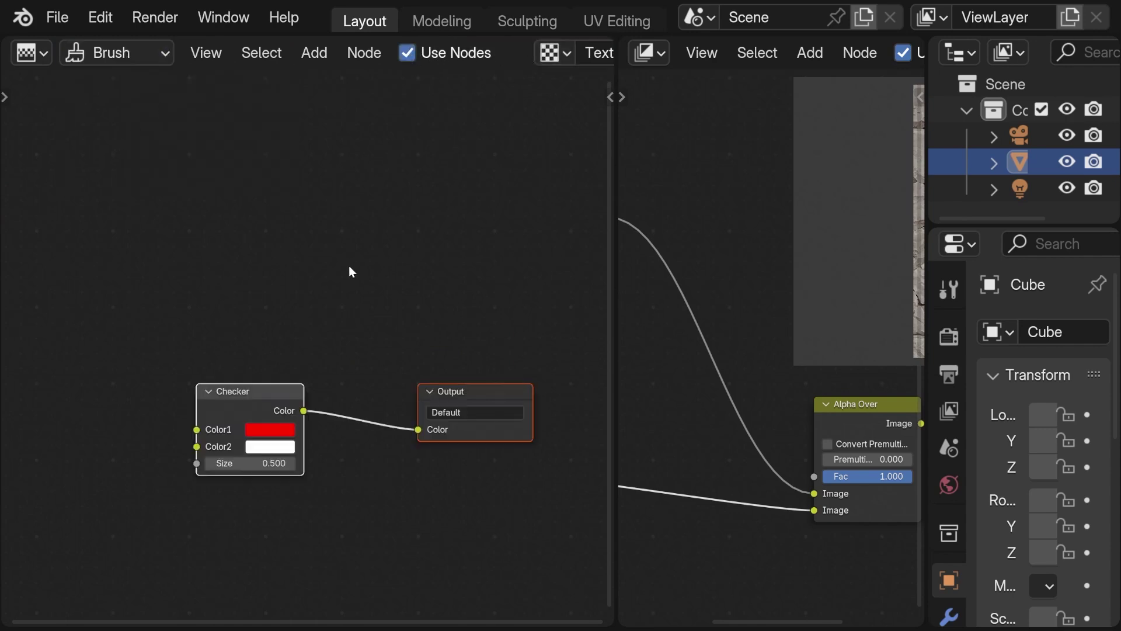
Delete the default Checker node from the texture node tree.
middle_click_drag(332, 294, 318, 236)
scroll(304, 286, "up", 3)
middle_click_drag(254, 324, 218, 306)
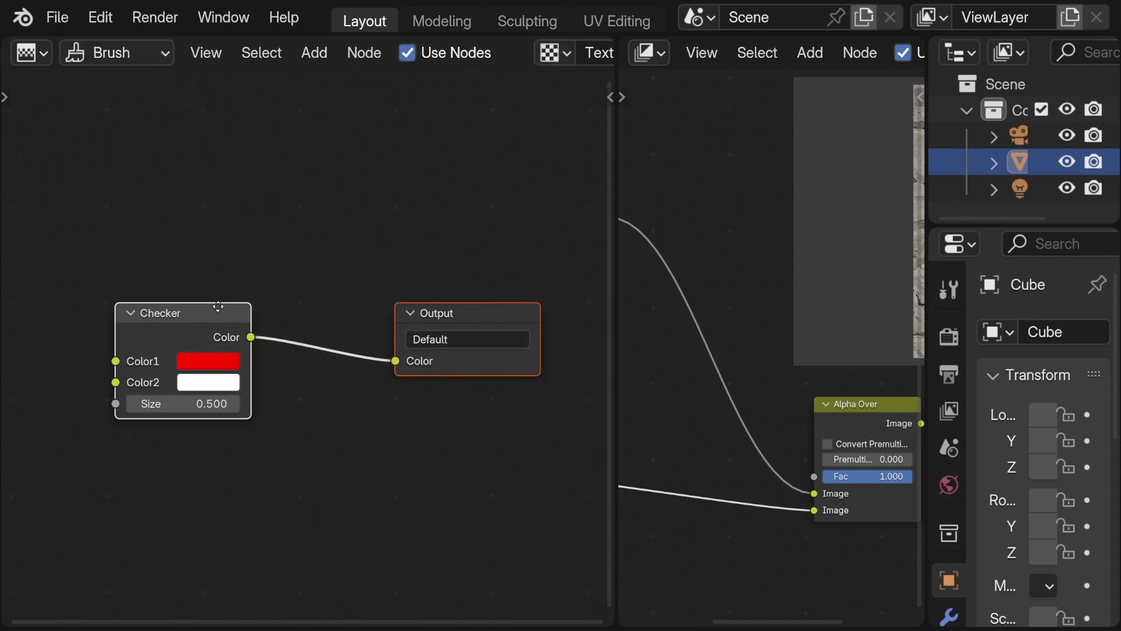
left_click(195, 316)
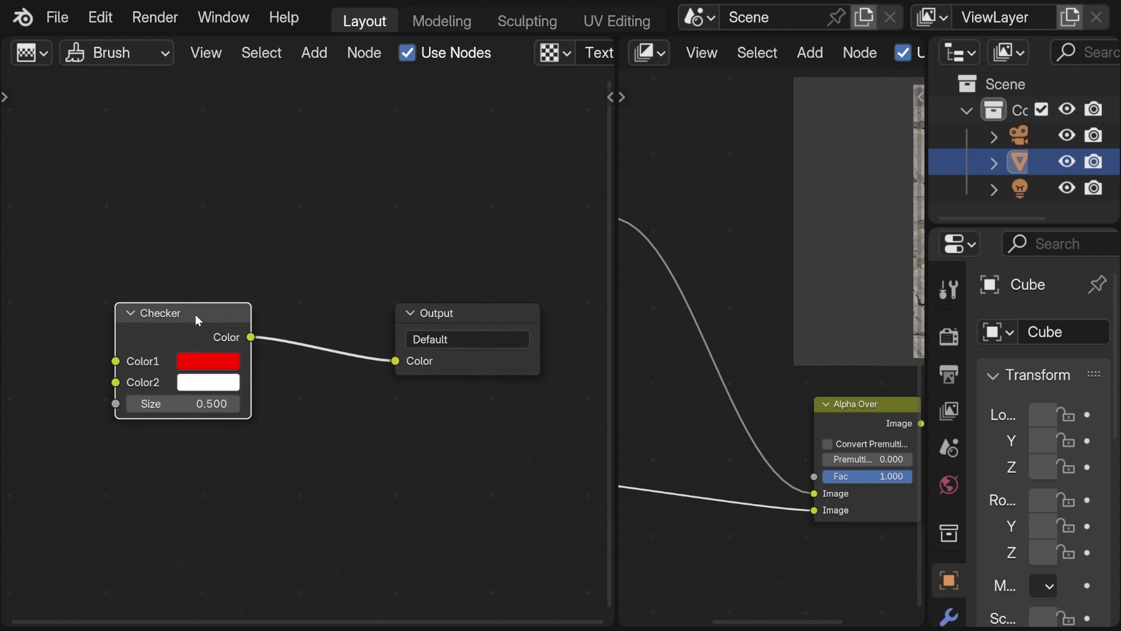
key("Delete")
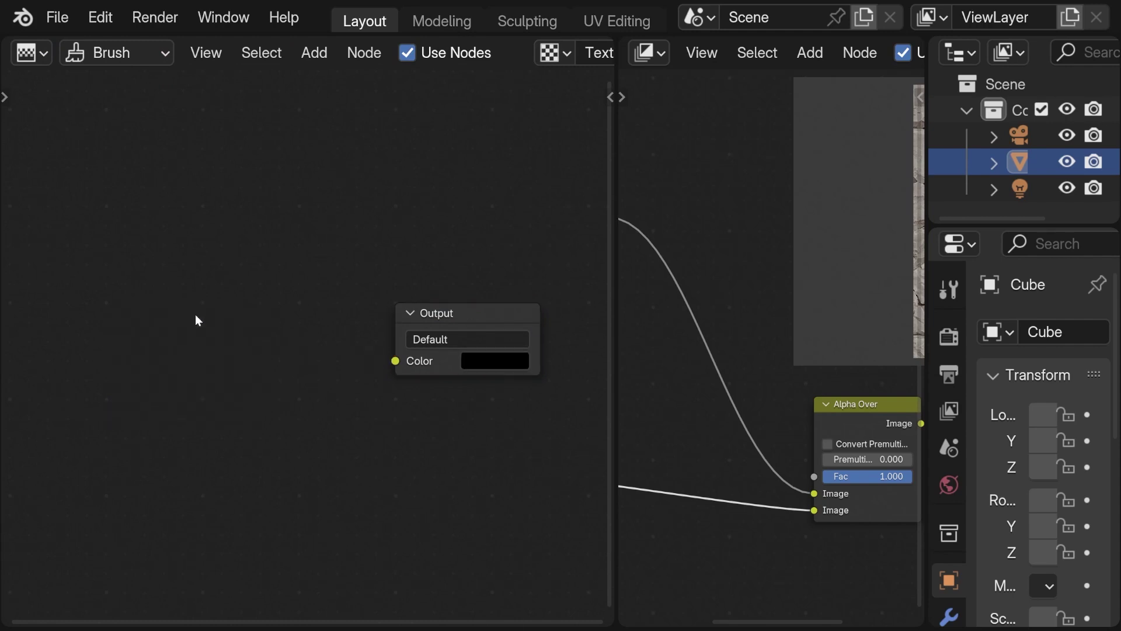
Add a Coordinates node and connect its output to the Color input of the Output node.
key("shift+a")
type("coo")
key("Return")
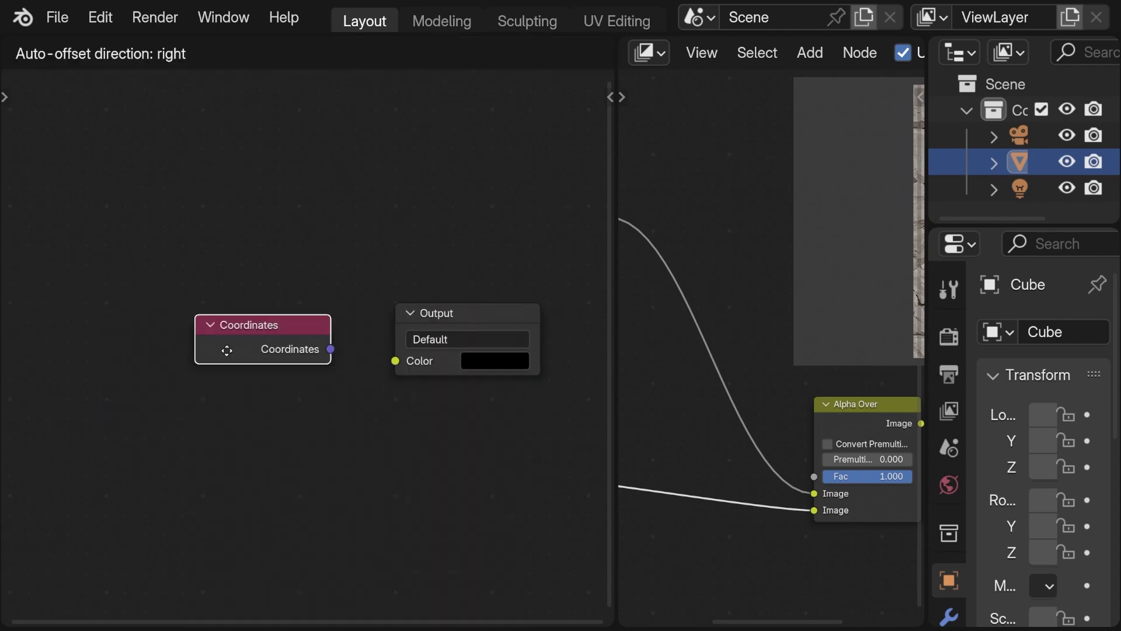
left_click(210, 348)
left_click_drag(394, 362, 397, 362)
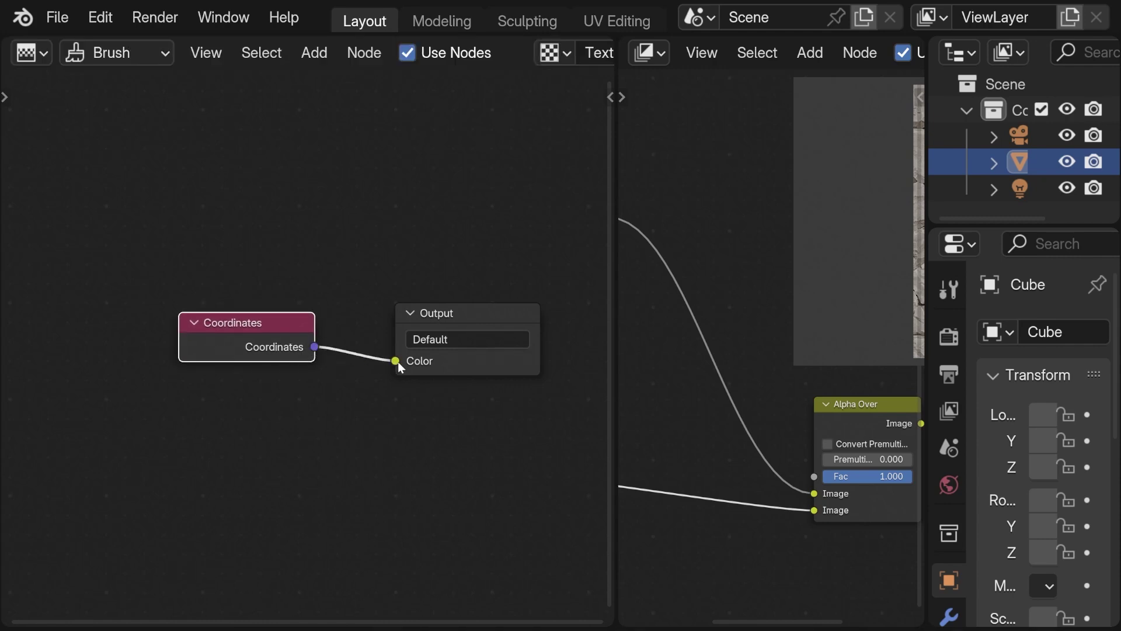
left_click_drag(439, 315, 429, 318)
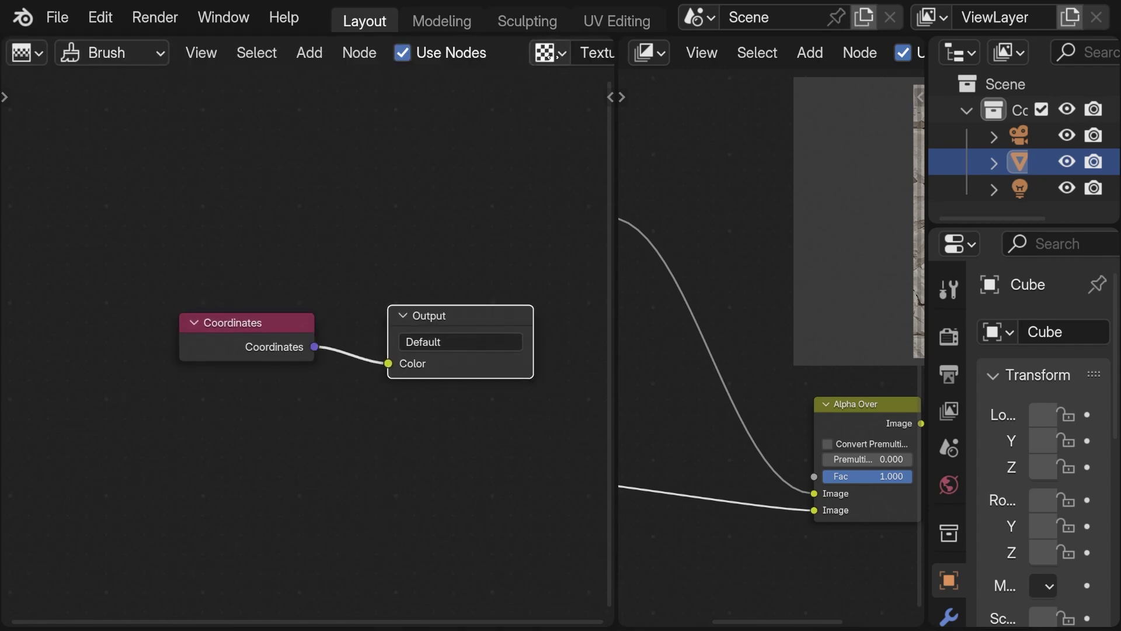
Rename the texture as screenCoords.
scroll(467, 53, "down", 5)
double_click(449, 53)
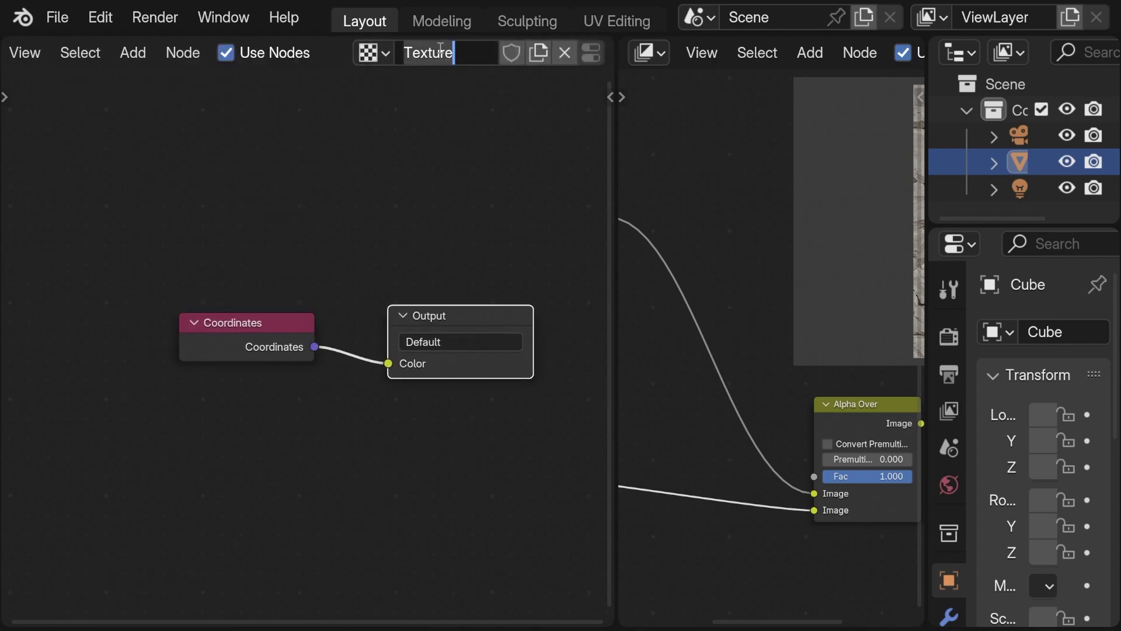
type("screenCoords")
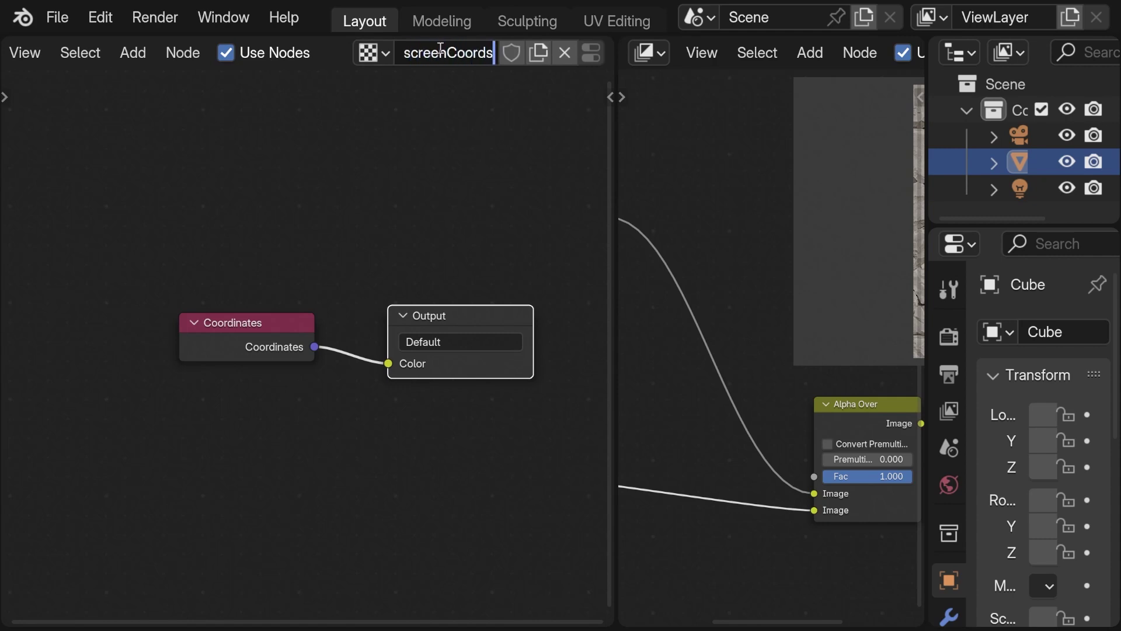
key("Return")
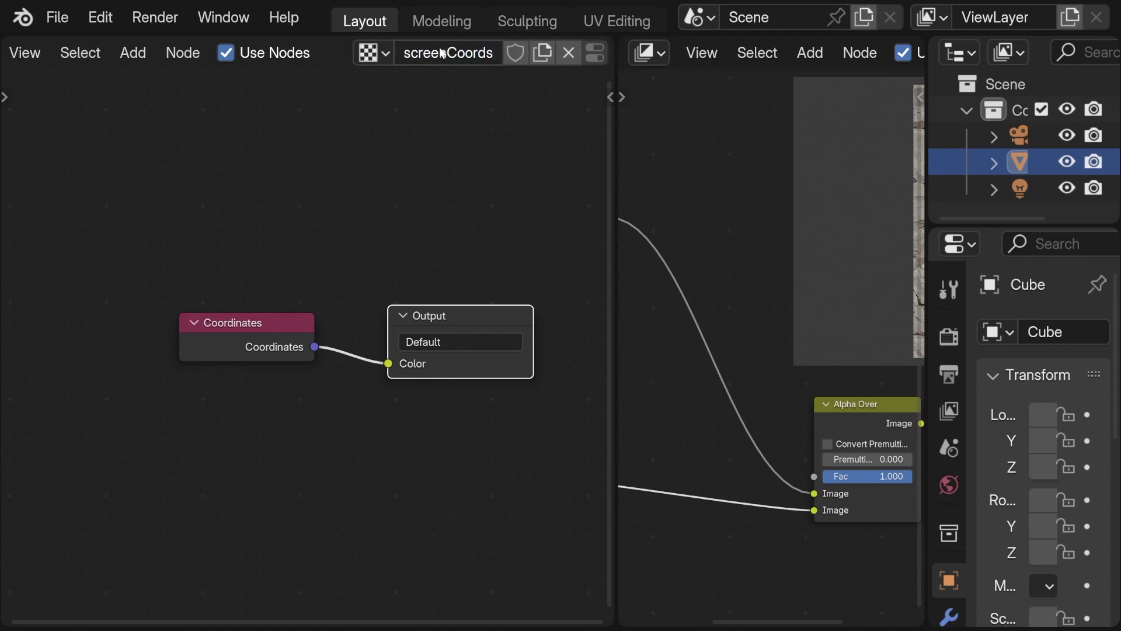
Give the texture a fake user and add a leading dot to its name, making it .screenCoords.
left_click(517, 52)
left_click(404, 53)
left_click(404, 53)
type(".")
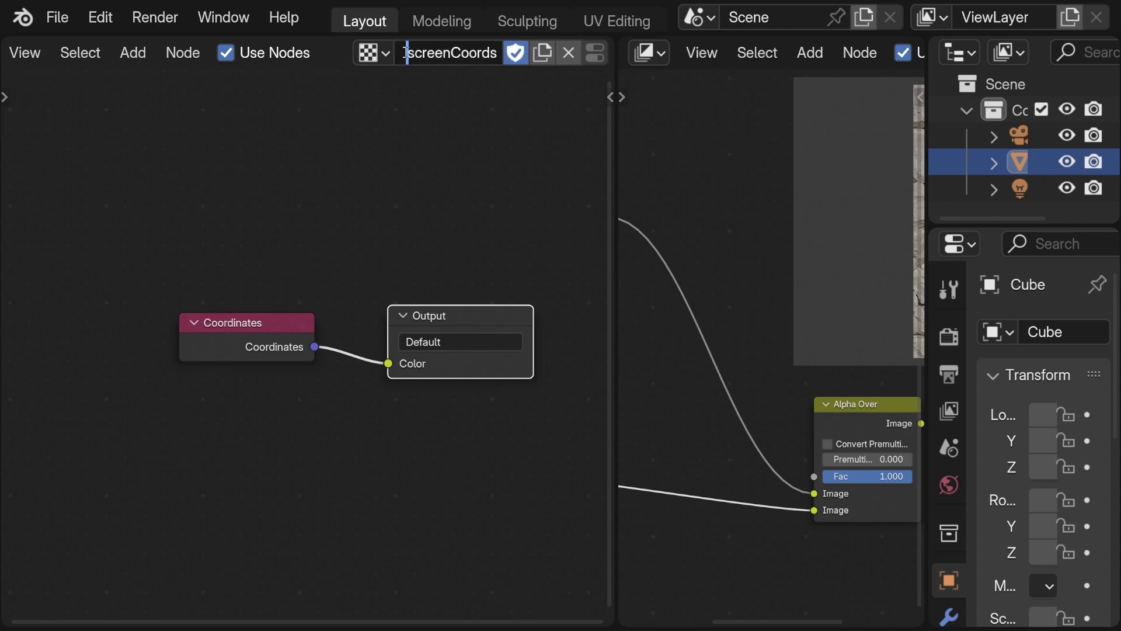
key("Return")
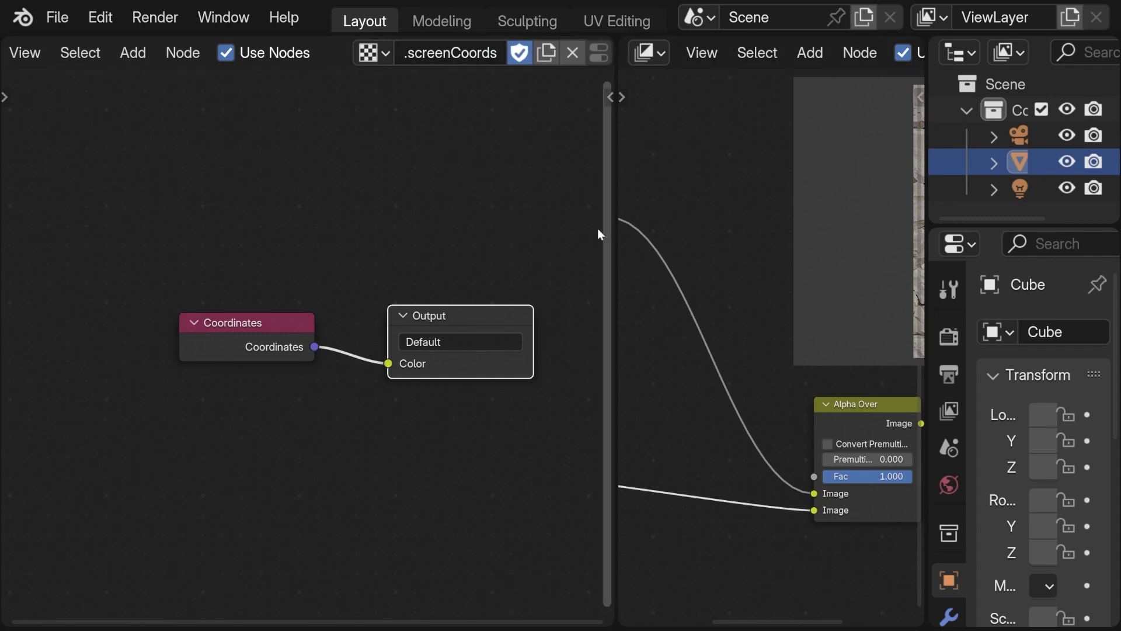
Widen the compositor over the texture node area and add a Texture node near GroundStone.png.
left_click_drag(617, 223, 34, 232)
middle_click_drag(263, 348, 345, 294)
key("Tab")
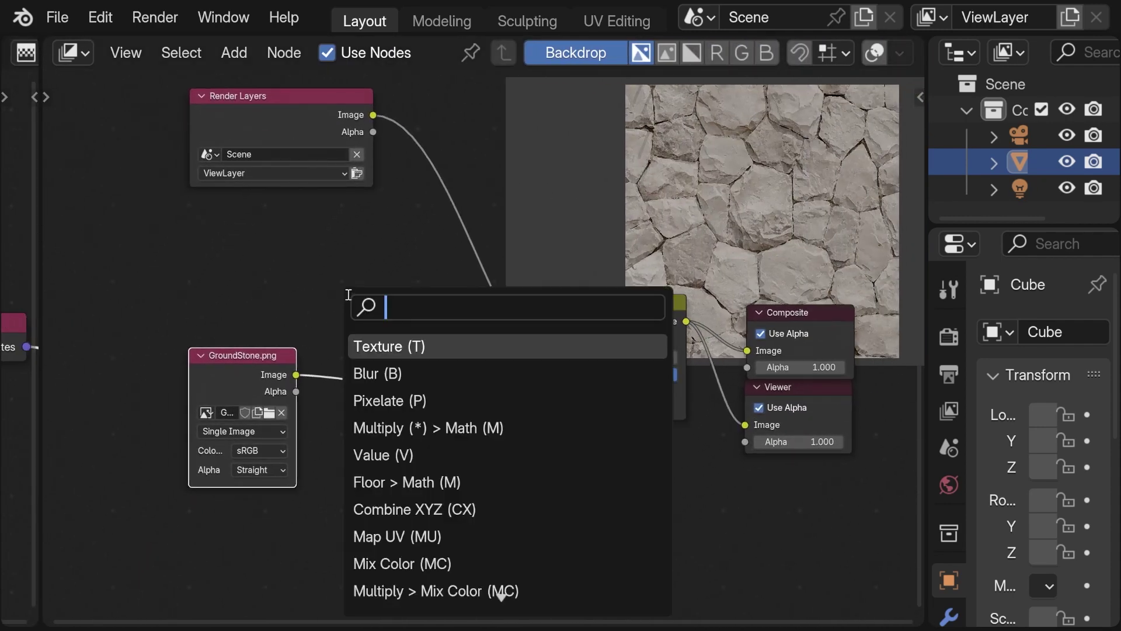
left_click(362, 345)
left_click(386, 502)
Assign the .screenCoords texture to the new Texture node and position the node below GroundStone.png.
middle_click_drag(385, 502, 444, 395)
scroll(433, 382, "up", 2)
left_click(411, 362)
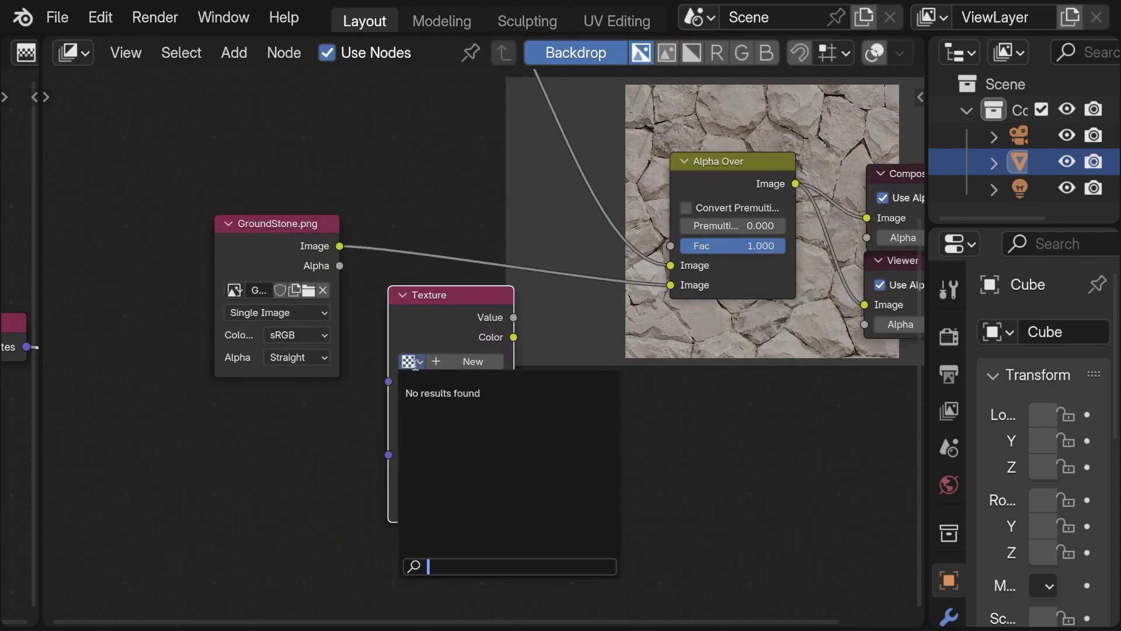
type(".")
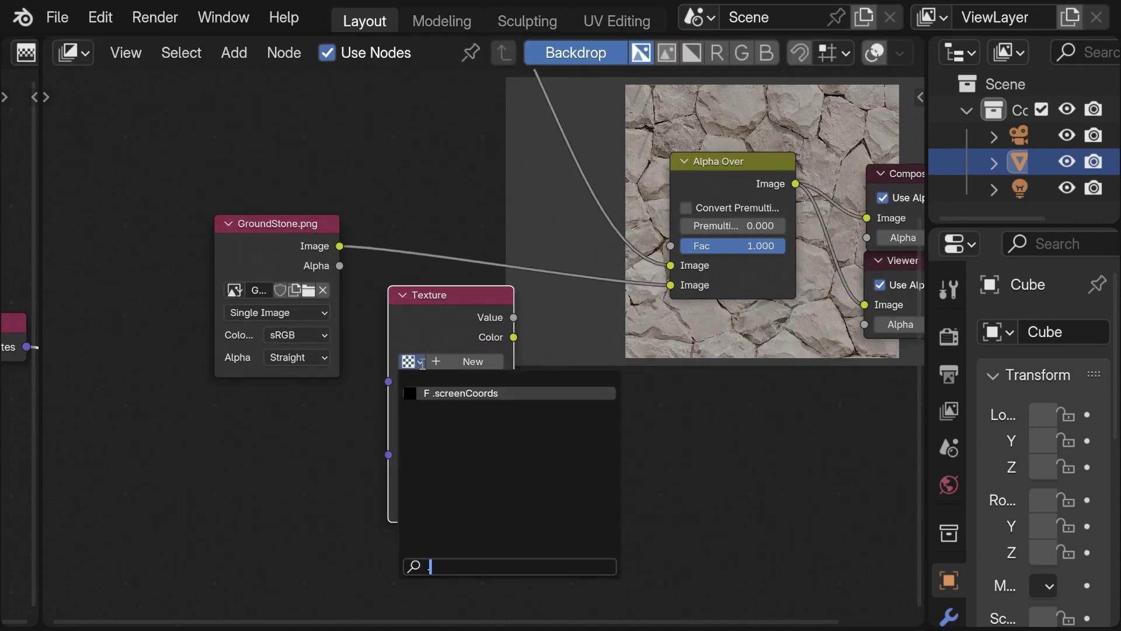
left_click(449, 392)
left_click_drag(455, 298, 440, 351)
Preview the Texture node's Color output in the Viewer and move the Viewer clear of the links, below Composite.
scroll(462, 357, "down", 2)
middle_click_drag(461, 357, 411, 397)
left_click(411, 387, "ctrl+shift")
left_click(411, 387, "ctrl+shift")
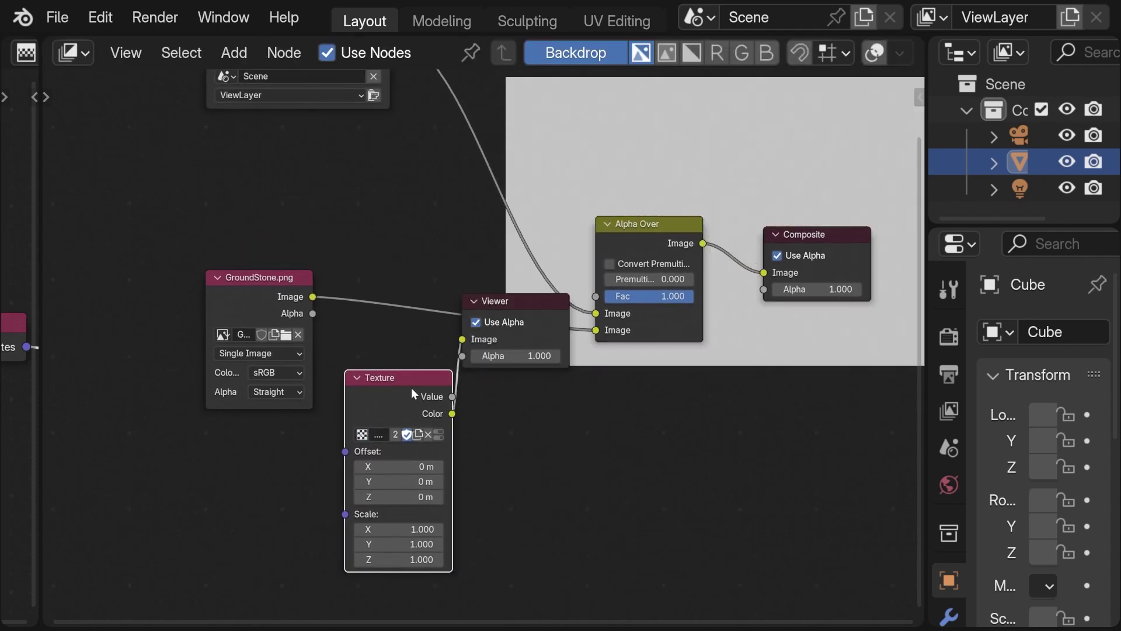
left_click_drag(502, 306, 769, 386)
Reposition the GroundStone.png and Texture nodes so they stack neatly with free space beside them.
scroll(555, 425, "down", 1)
middle_click_drag(556, 425, 548, 464)
left_click_drag(317, 328, 320, 271)
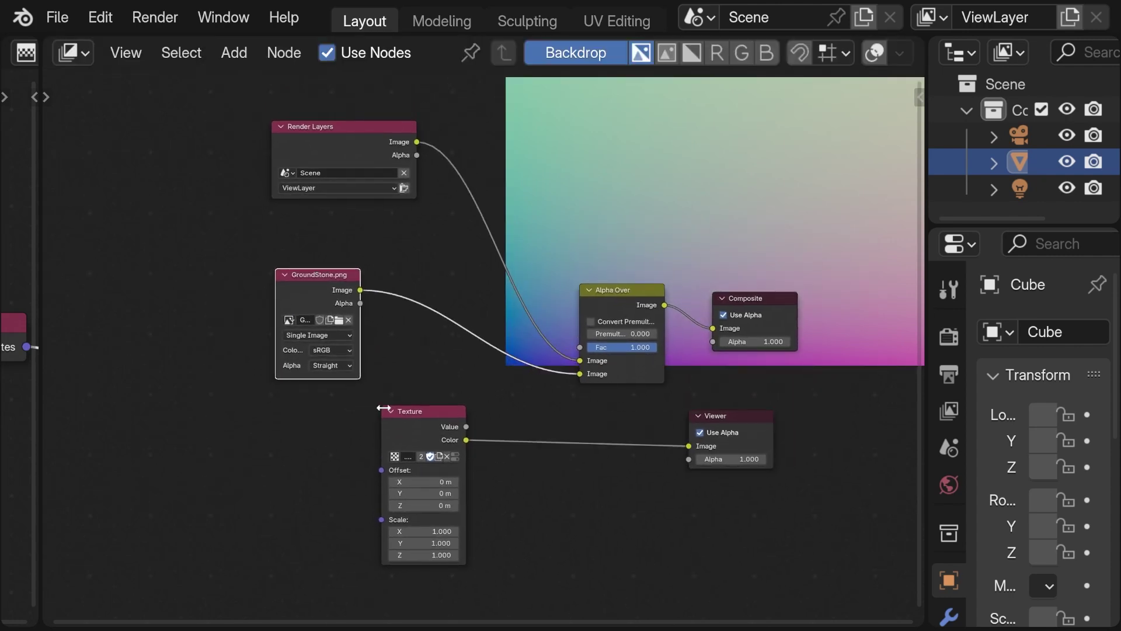
left_click_drag(398, 410, 282, 423)
Add a Map UV node between the Texture node and the Viewer.
scroll(352, 363, "up", 1)
middle_click_drag(362, 408, 332, 338)
scroll(353, 363, "up", 1)
key("Tab")
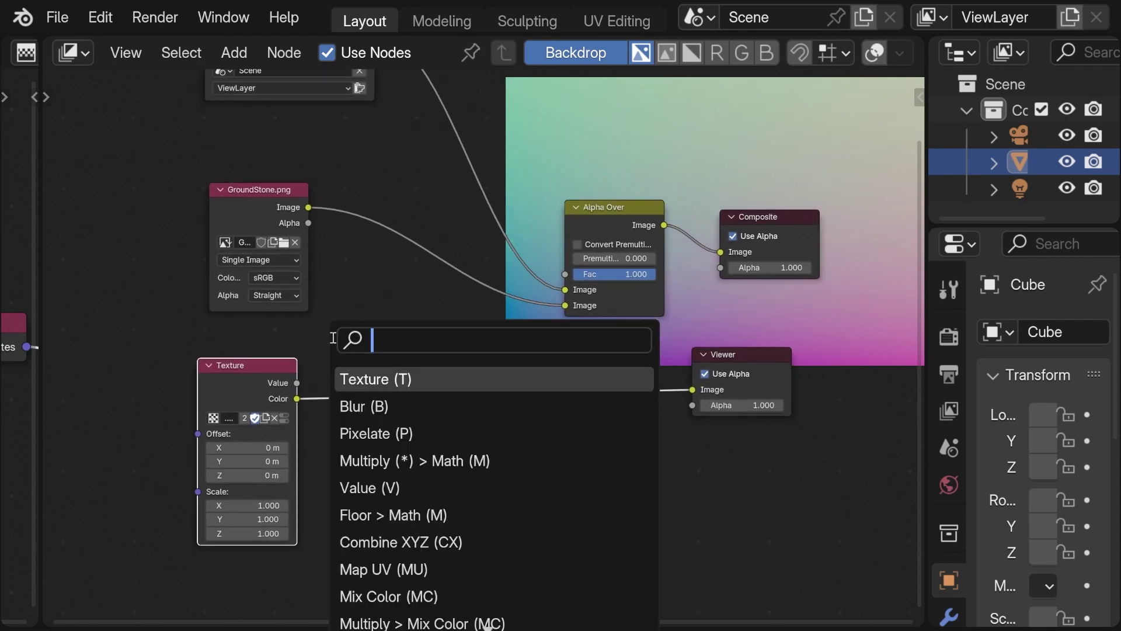
type("map")
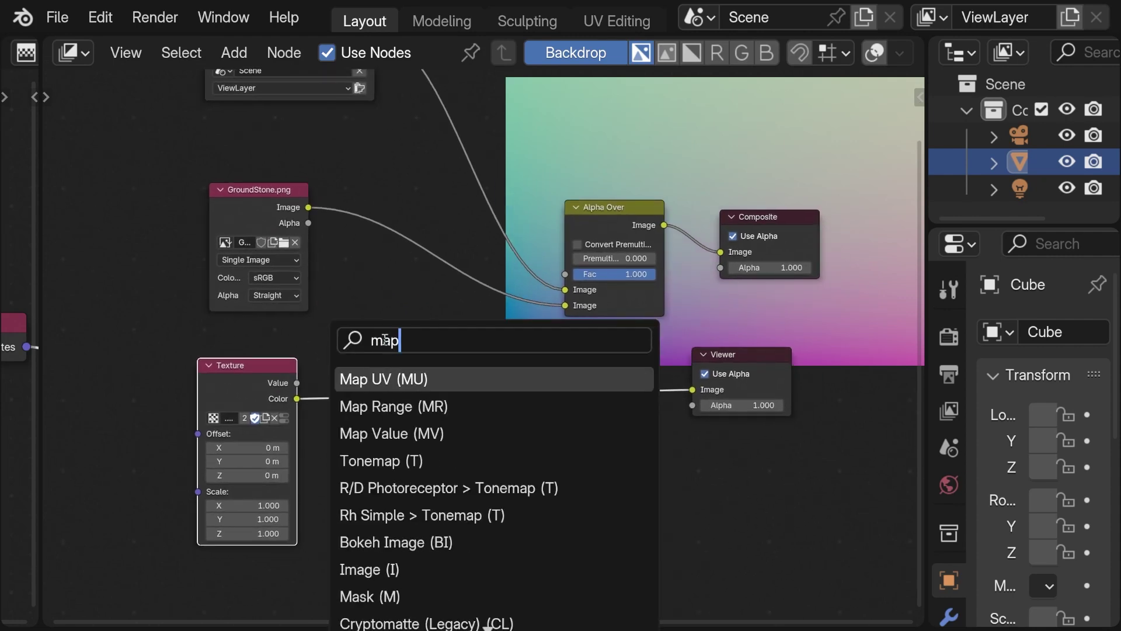
left_click(390, 379)
left_click(485, 462)
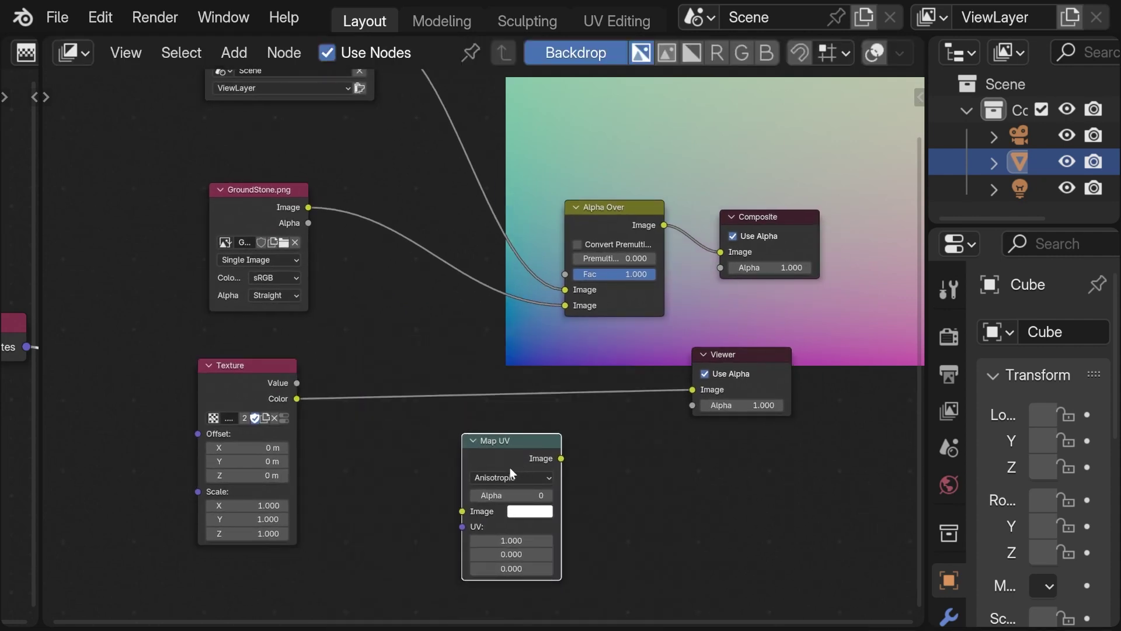
Connect the texture's Color to Map UV's UV input and GroundStone.png's Image to its Image input, and preview Map UV in the Viewer.
left_click_drag(304, 397, 461, 526)
left_click_drag(308, 208, 462, 497)
left_click(501, 456, "ctrl+shift")
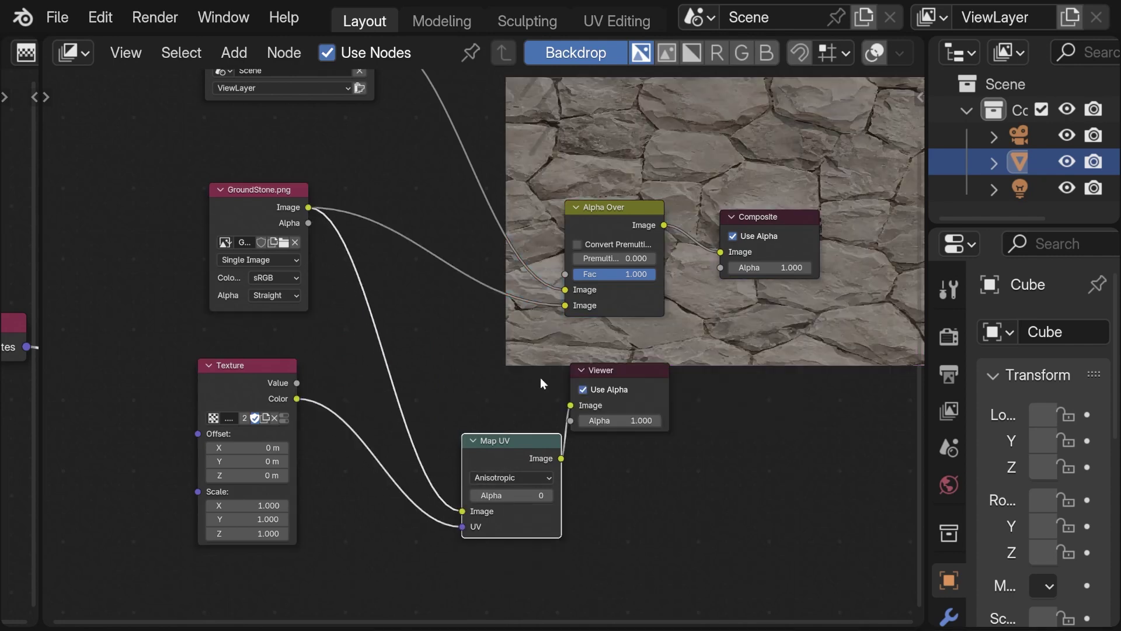
left_click_drag(582, 362, 678, 377)
Maximize the compositor and move the Texture and Map UV nodes apart to free space between them.
middle_click_drag(745, 305, 651, 332)
key("ctrl+space")
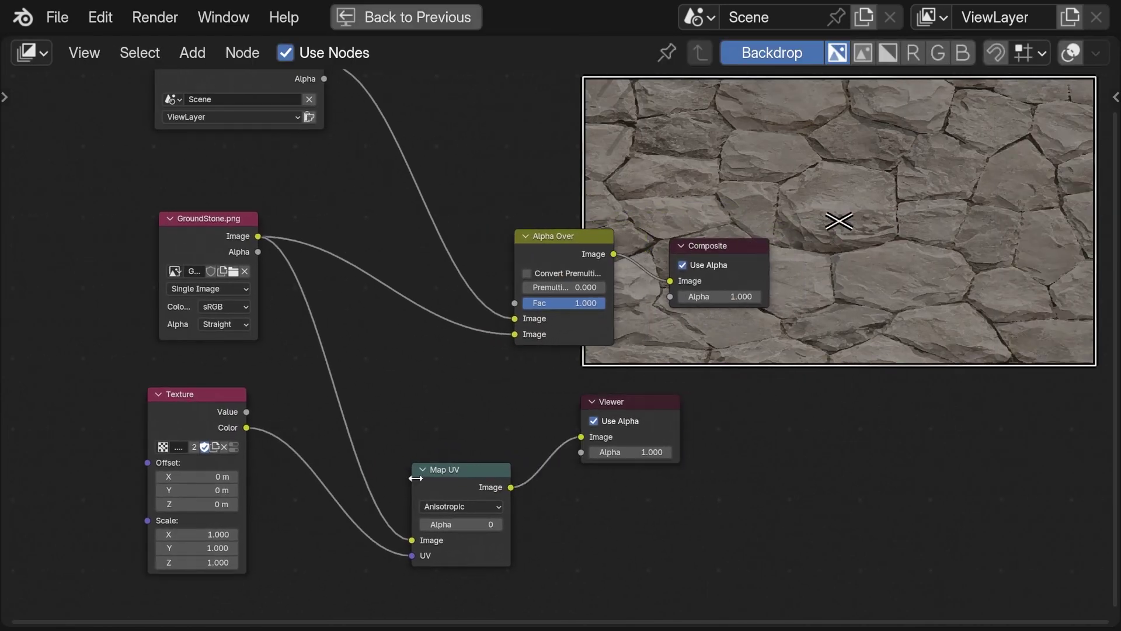
left_click_drag(421, 480, 433, 423)
left_click_drag(197, 400, 192, 432)
middle_click_drag(247, 435, 348, 354)
scroll(345, 353, "up", 1)
left_click_drag(272, 342, 114, 364)
Insert a Separate XYZ node on the link between the Texture node and Map UV.
left_click(289, 408)
key("shift+a")
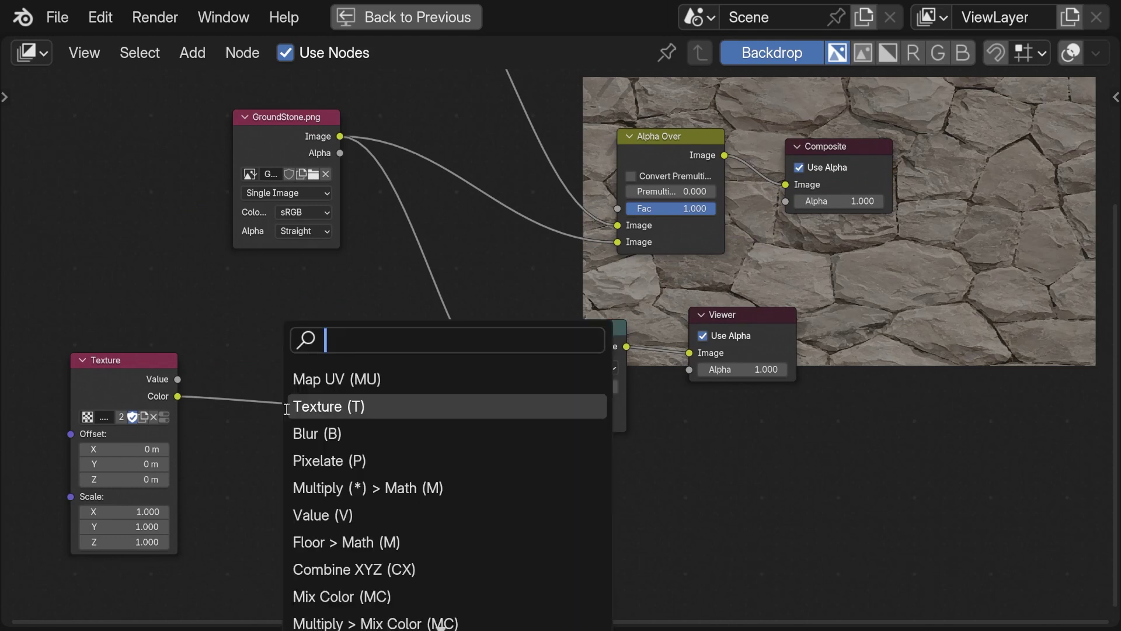
type("vect")
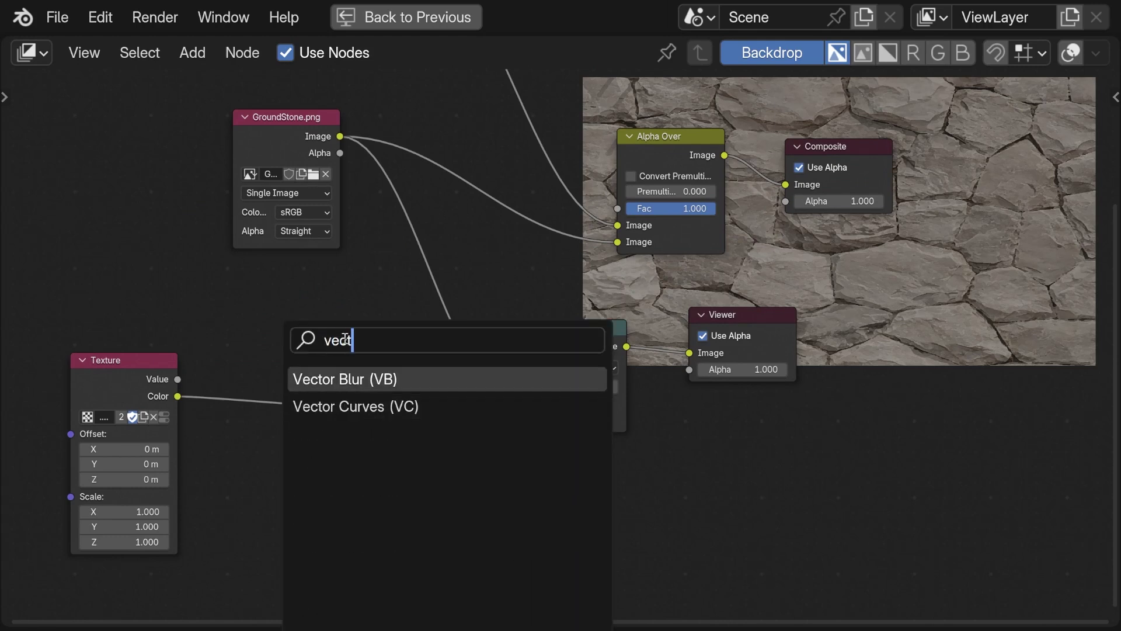
left_click_drag(363, 338, 311, 331)
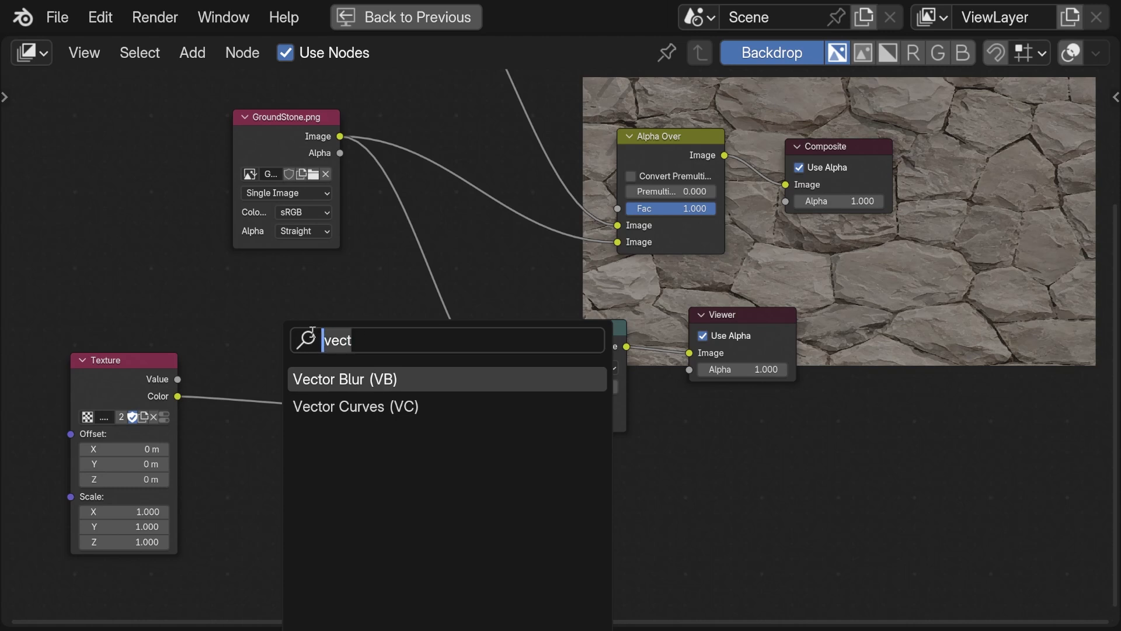
type("se")
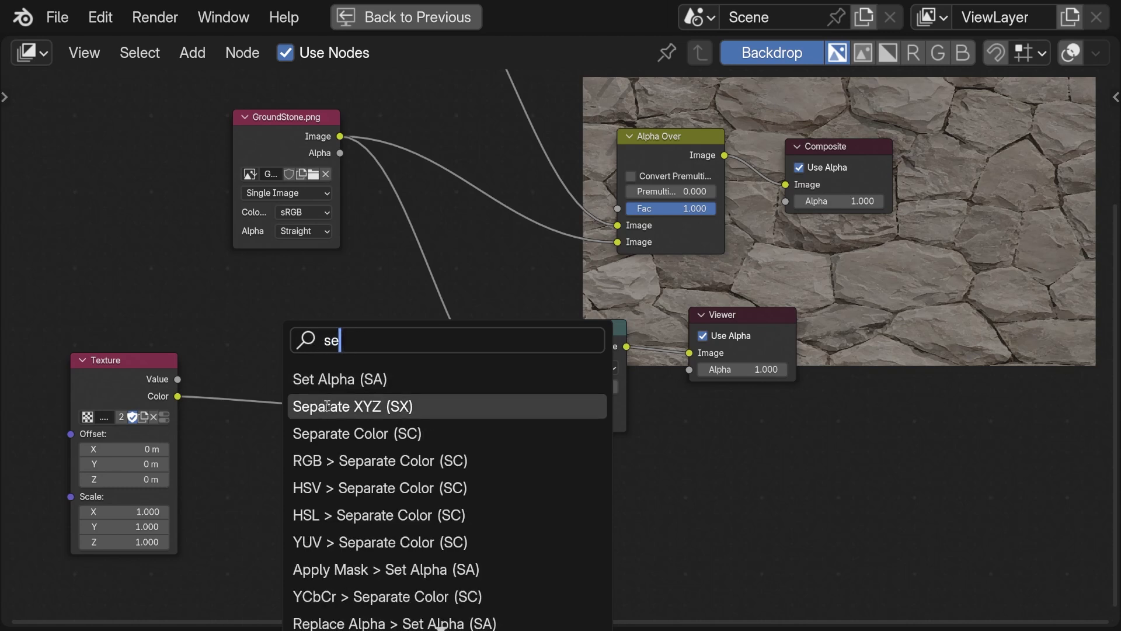
left_click(325, 405)
left_click(265, 376)
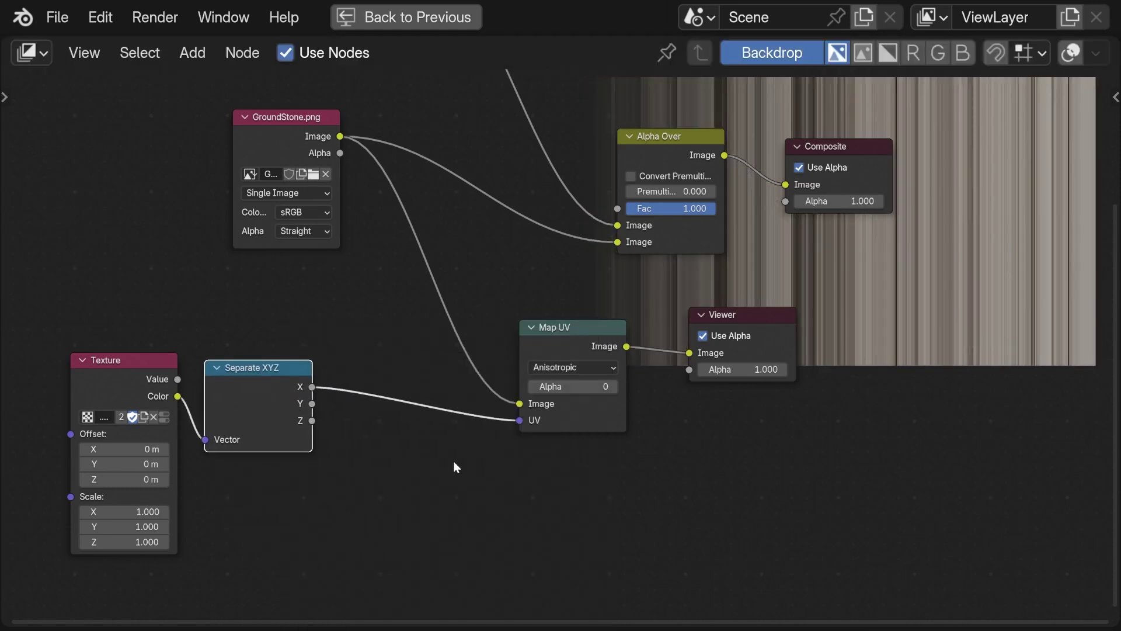
key("shift+a")
type("com")
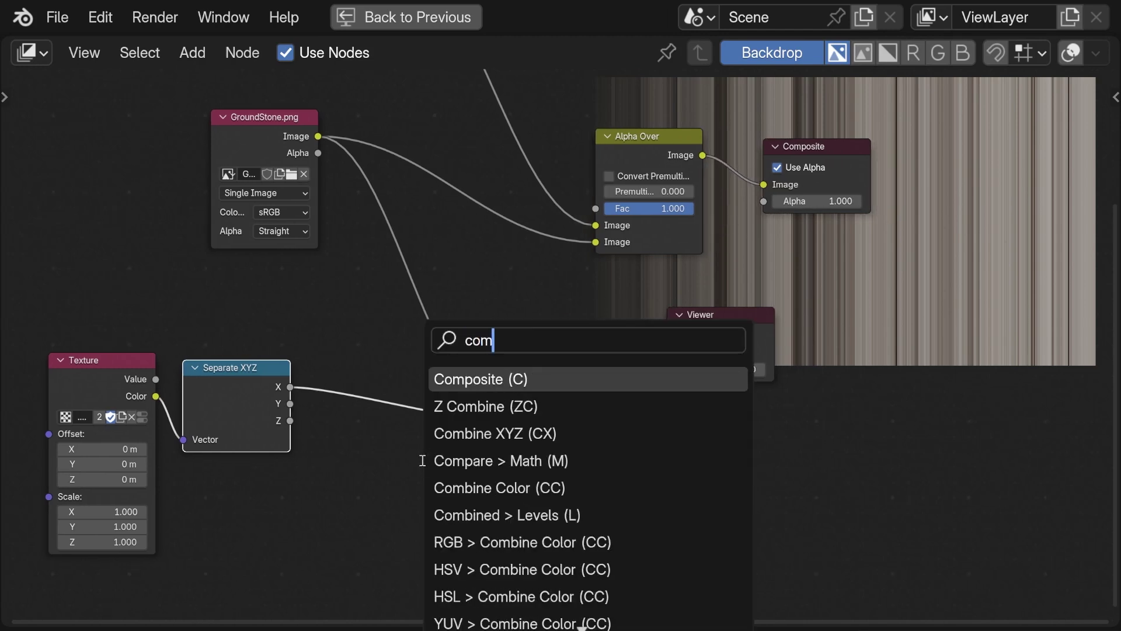
left_click(485, 402)
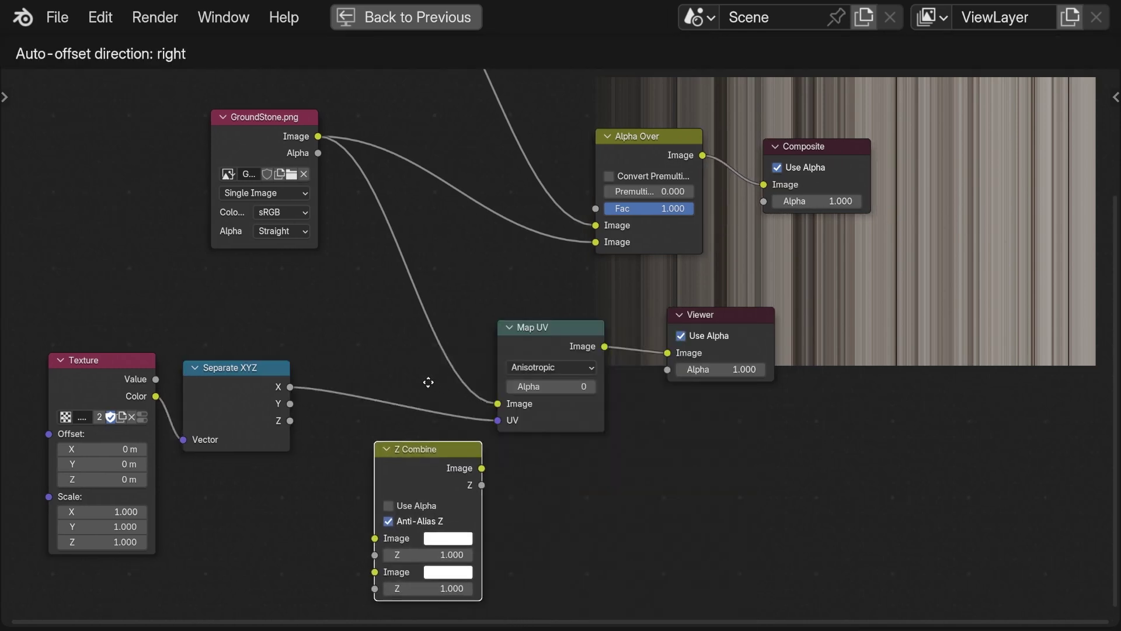
key("Escape")
Insert a Combine XYZ node on the link into Map UV and connect Separate XYZ's Y output to its Y input.
key("shift+a")
type("comb")
left_click(448, 406)
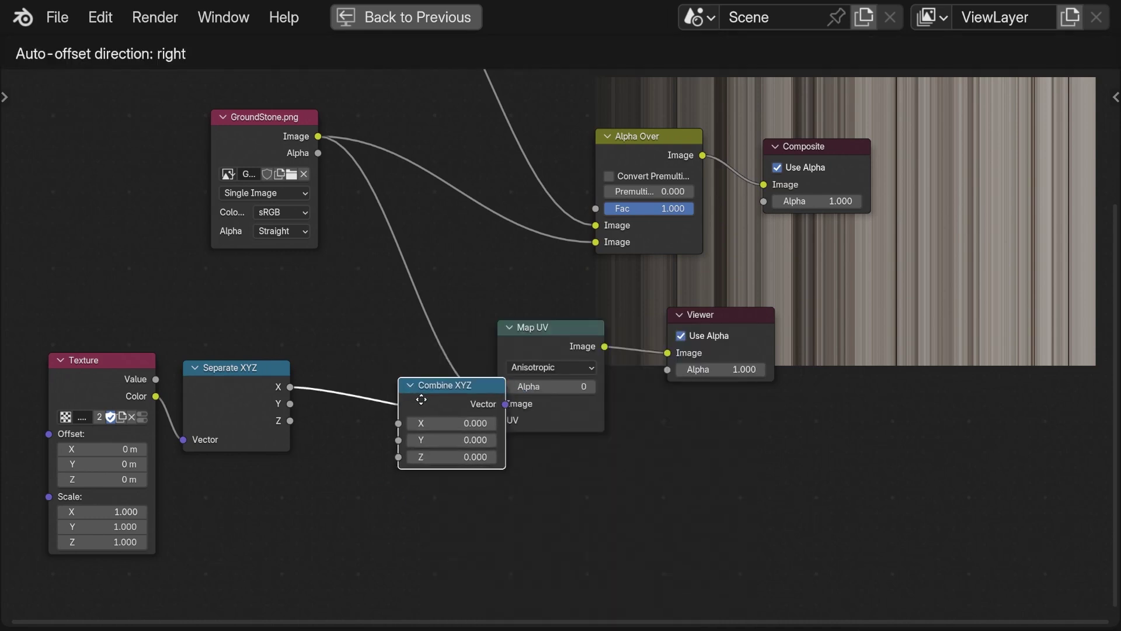
left_click(386, 390)
left_click_drag(296, 404, 353, 429)
middle_click_drag(354, 430, 411, 457)
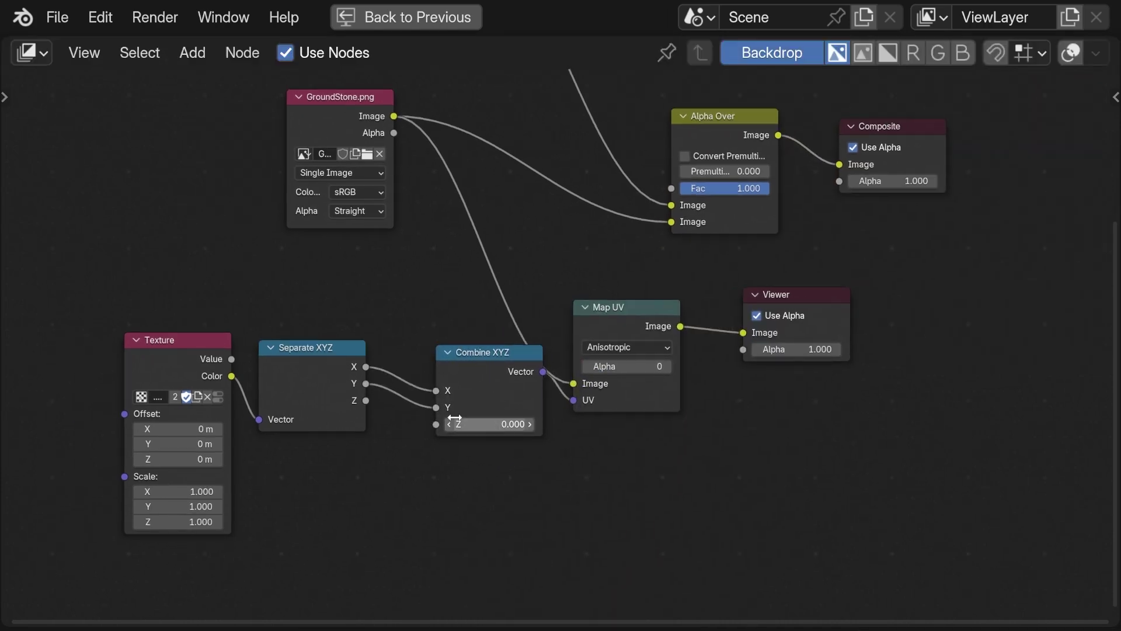
Shift Map UV away from the Combine XYZ node and set Combine XYZ's Z value to 1.
left_click_drag(622, 319, 638, 295)
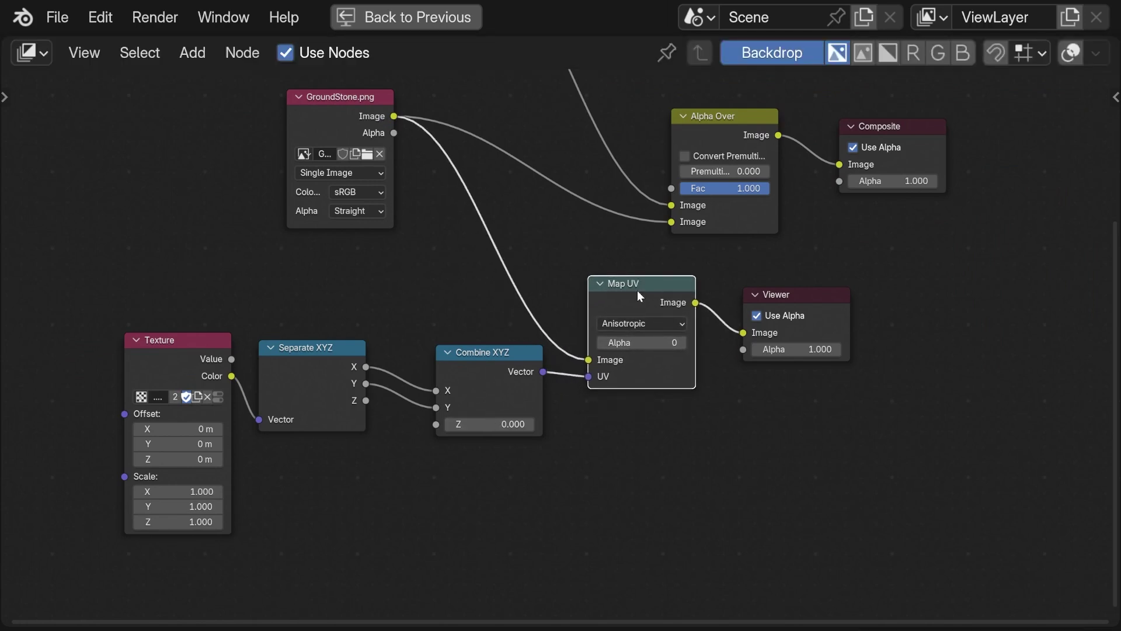
left_click(496, 423)
type("1")
key("Return")
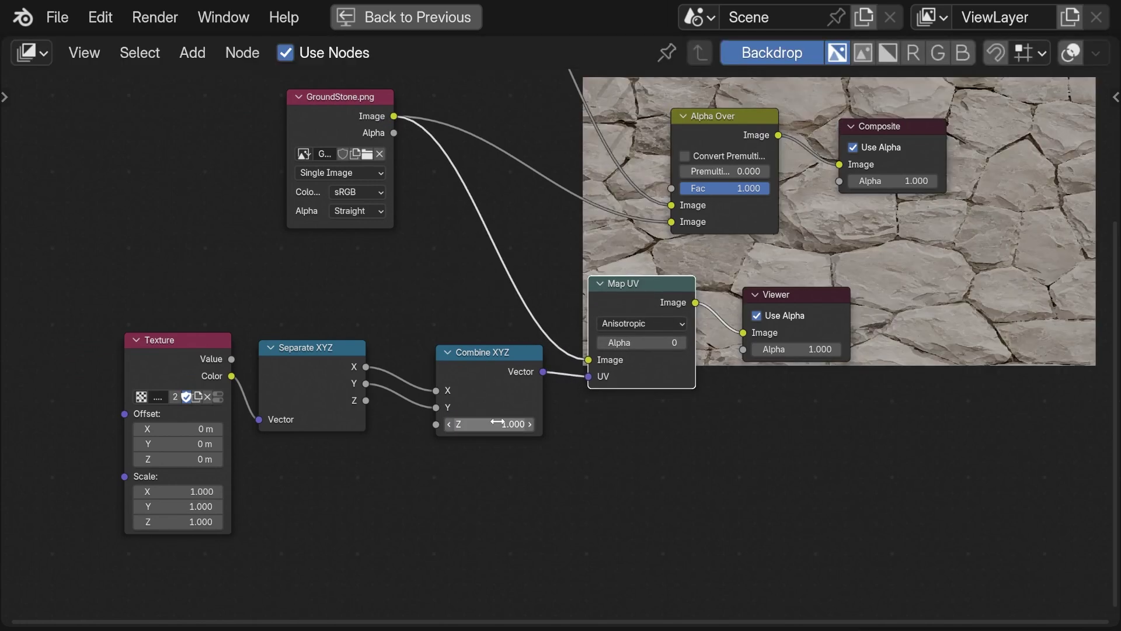
Move the Texture and Separate XYZ nodes together away from Combine XYZ to make room between them.
middle_click_drag(434, 507, 474, 512)
left_click_drag(394, 536, 178, 326)
left_click_drag(337, 366, 117, 383)
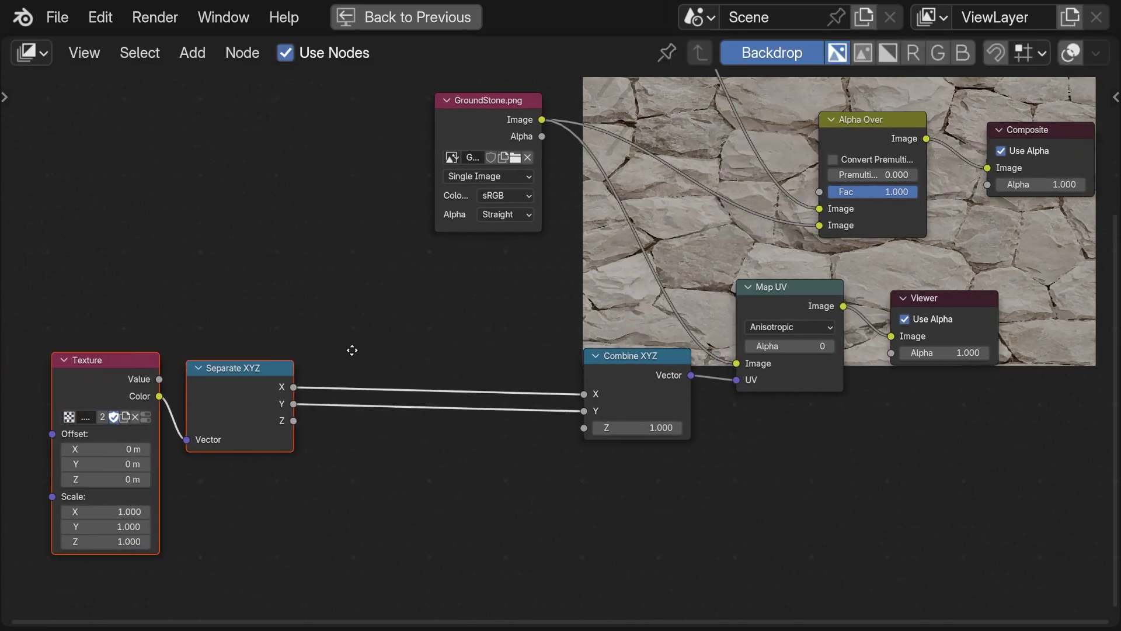
Insert a Multiply math node on the X link between Separate XYZ and Combine XYZ.
middle_click_drag(353, 350, 358, 352)
key("shift+a")
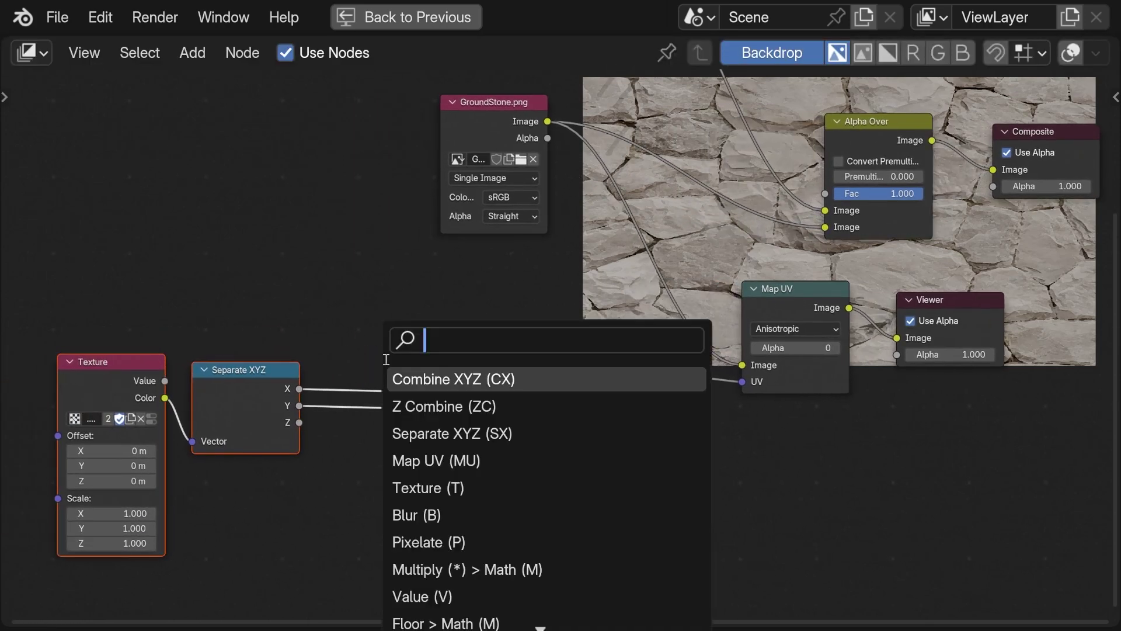
type("mu")
left_click(397, 374)
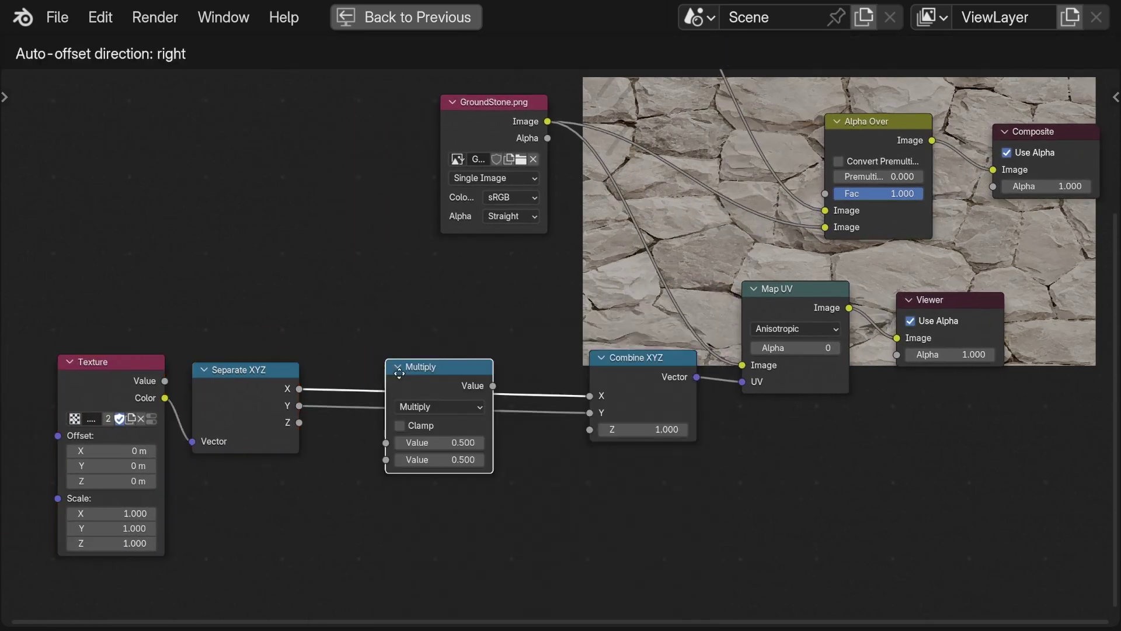
left_click(404, 335)
left_click_drag(416, 324, 429, 309)
Duplicate the Multiply node, place the copy above Separate XYZ, and change its operation to Divide.
key("shift+d")
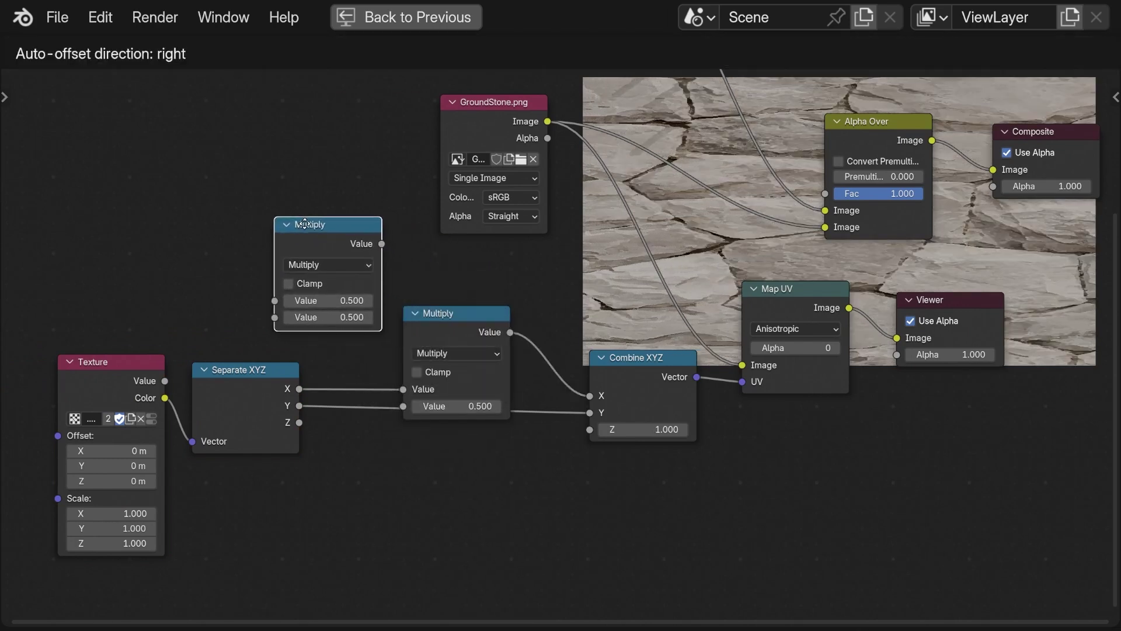
left_click(302, 222)
left_click(317, 264)
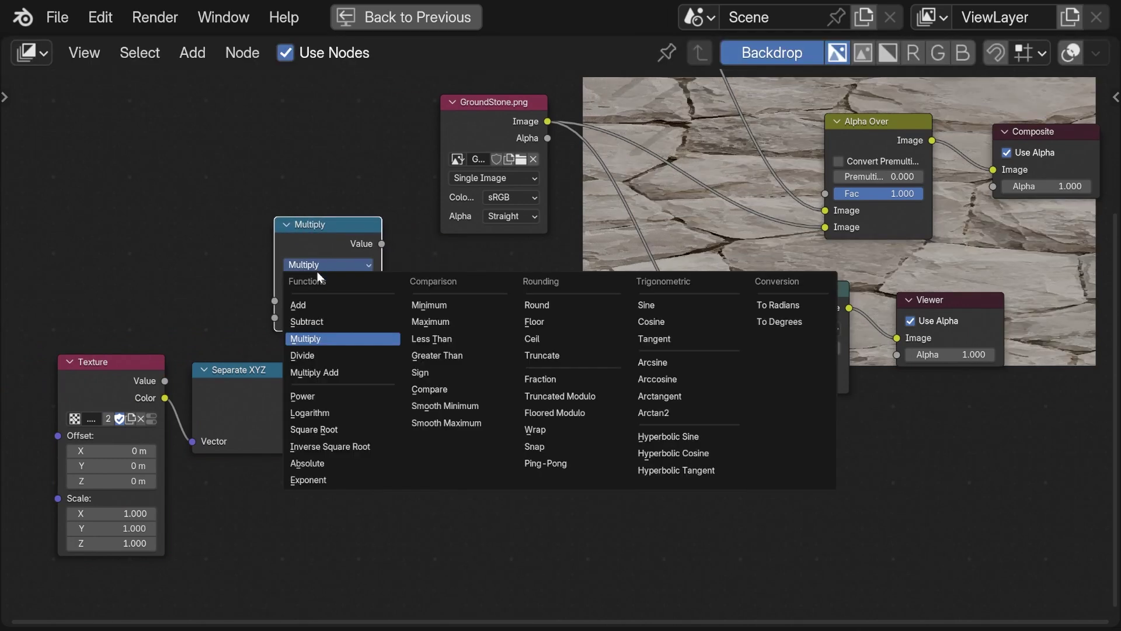
left_click(313, 352)
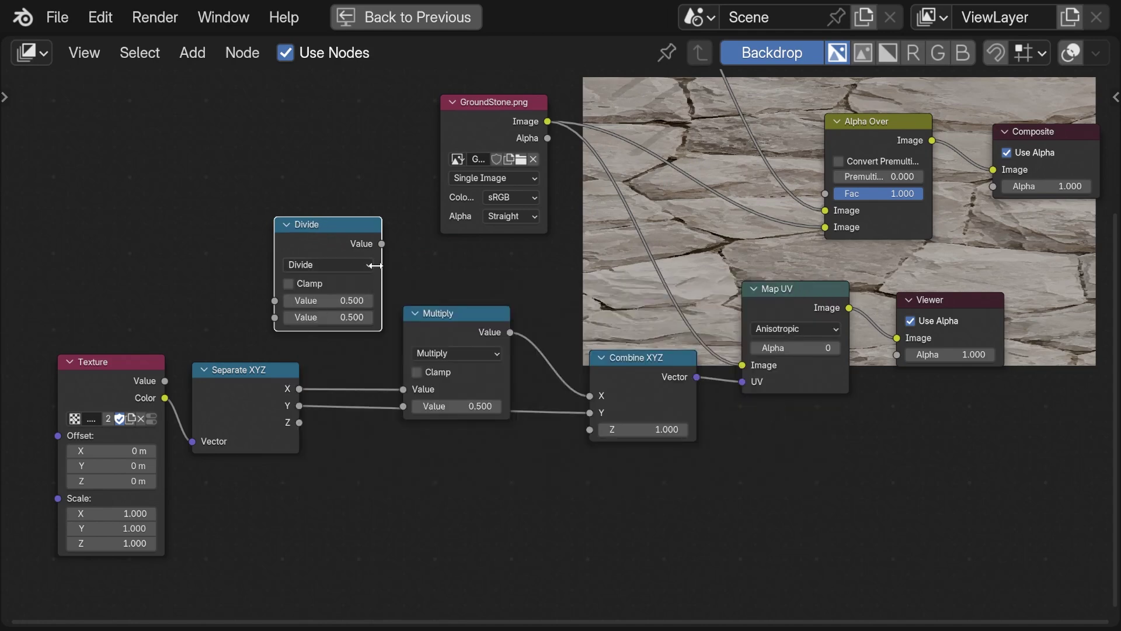
Restore the full layout and show the scene's output resolution settings in a widened properties area.
key("ctrl+space")
left_click(949, 337)
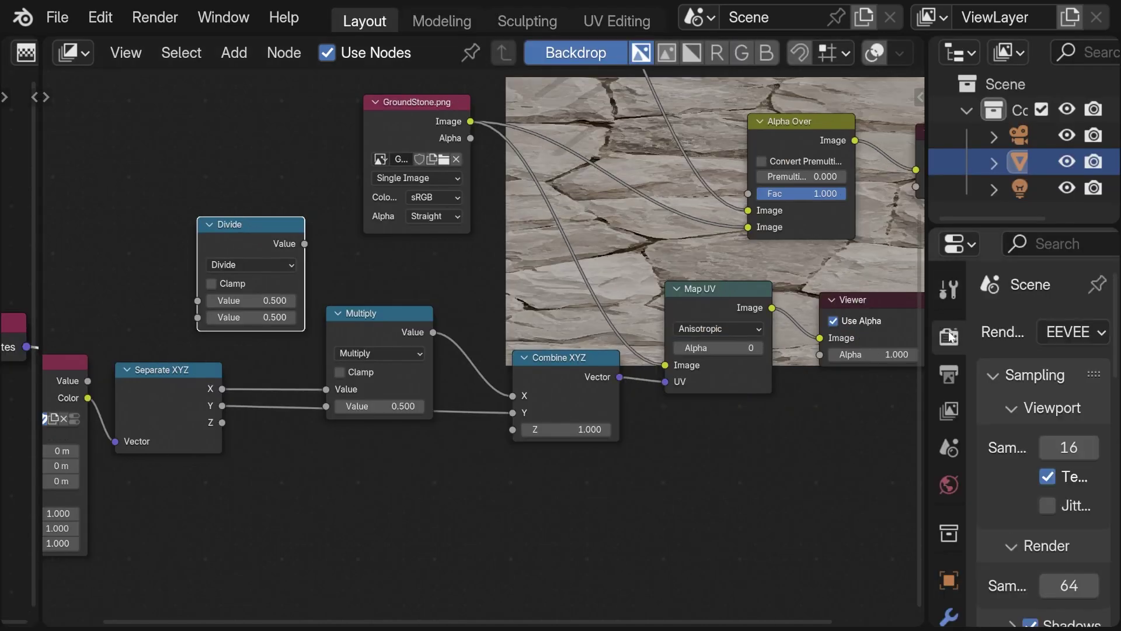
left_click(947, 371)
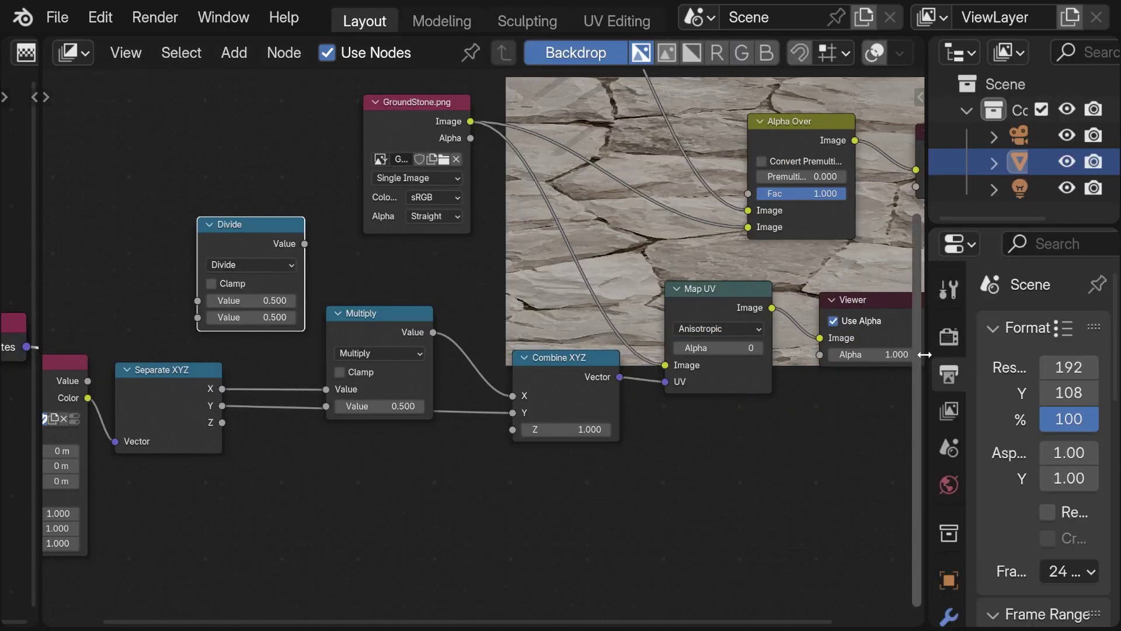
left_click_drag(929, 354, 847, 353)
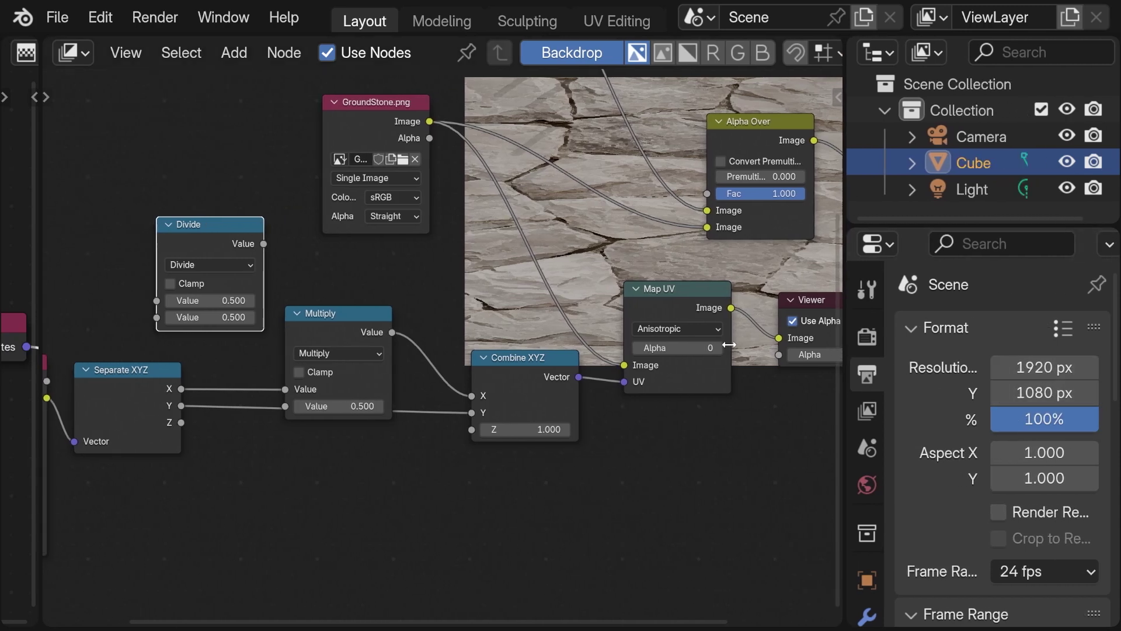
Set the Divide node's values to 1920 and 1080, and maximize the compositor again.
left_click(210, 300)
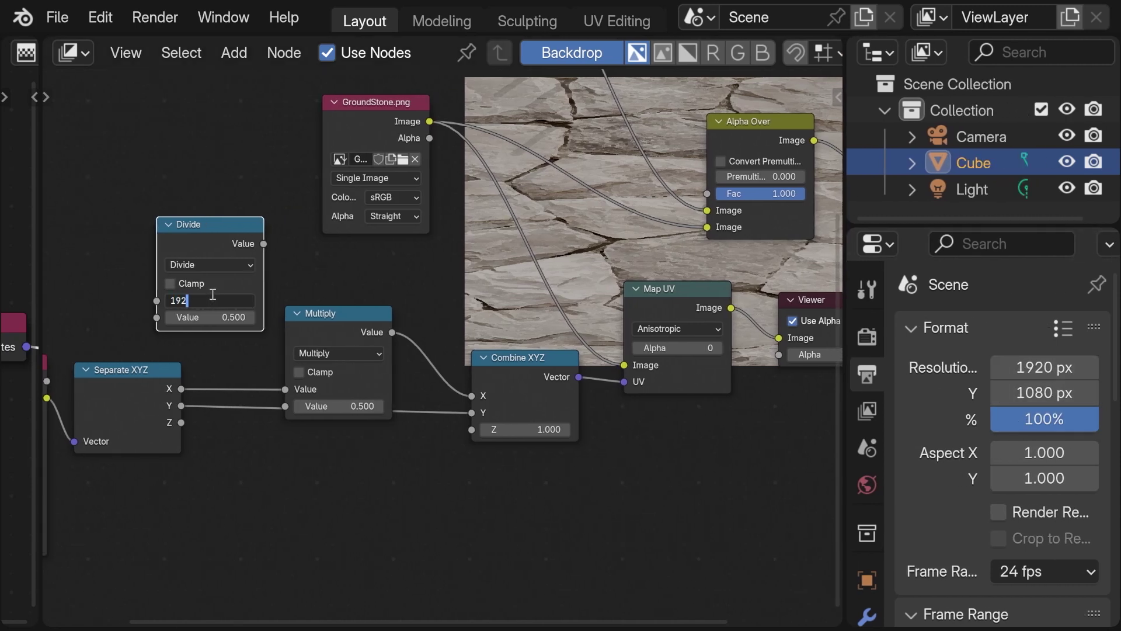
type("1920")
key("Tab")
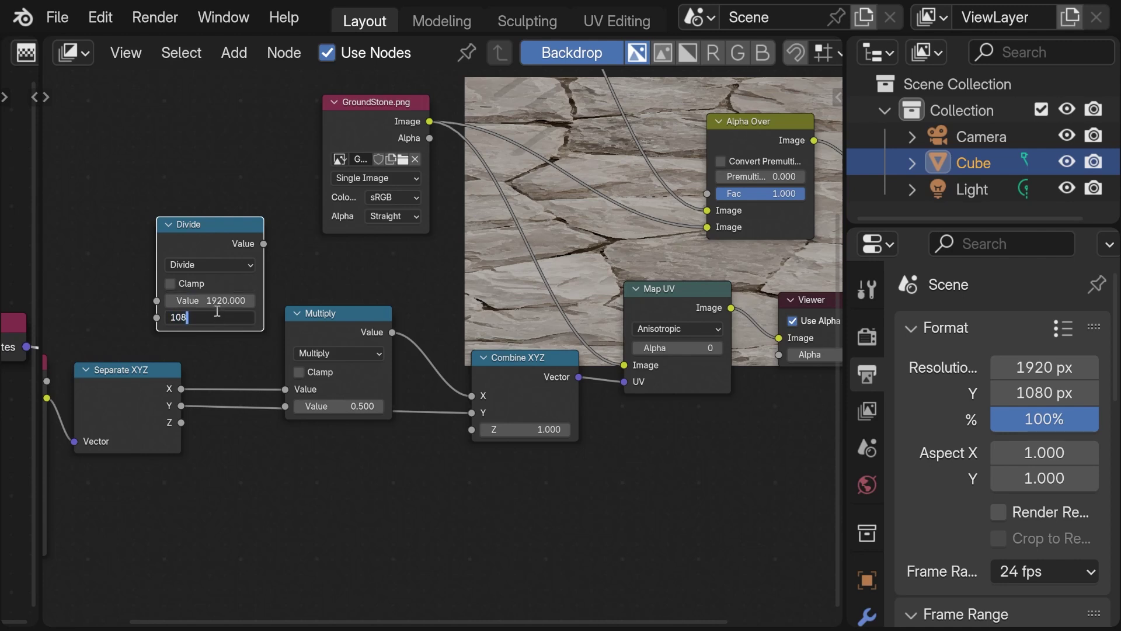
type("1080")
key("Return")
left_click(360, 268)
key("ctrl+space")
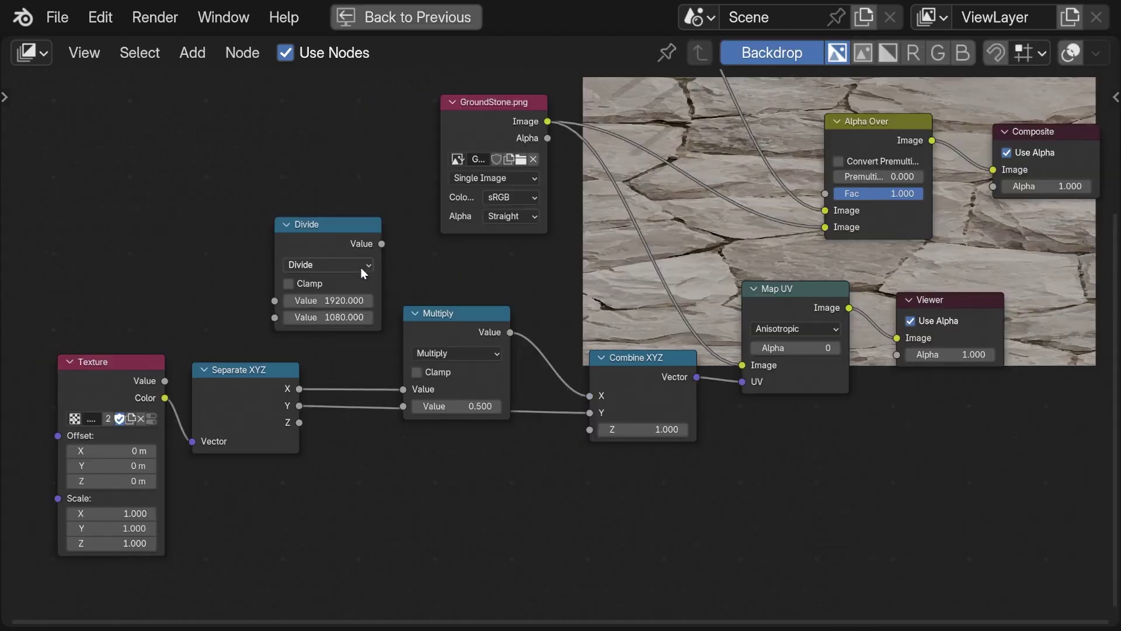
Connect the Divide result to the Multiply node's second value and collapse the Multiply node.
scroll(409, 327, "up", 1)
left_click_drag(352, 225, 385, 415)
left_click(412, 304)
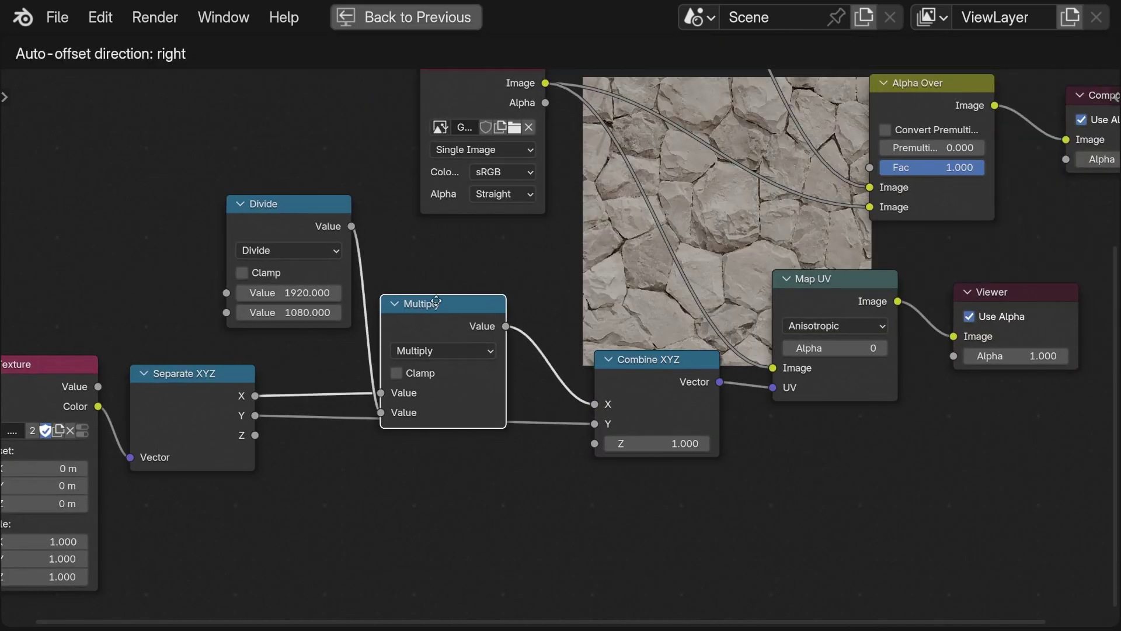
key("h")
Connect Map UV's Image output to Alpha Over's second Image input, preview Alpha Over in the Viewer, and place the Viewer above Composite.
middle_click_drag(759, 272, 405, 345)
scroll(472, 346, "down", 10)
middle_click_drag(603, 376, 516, 476)
middle_click_drag(676, 338, 741, 232)
scroll(712, 262, "up", 5)
left_click_drag(511, 355, 500, 296)
left_click(545, 224, "ctrl+shift")
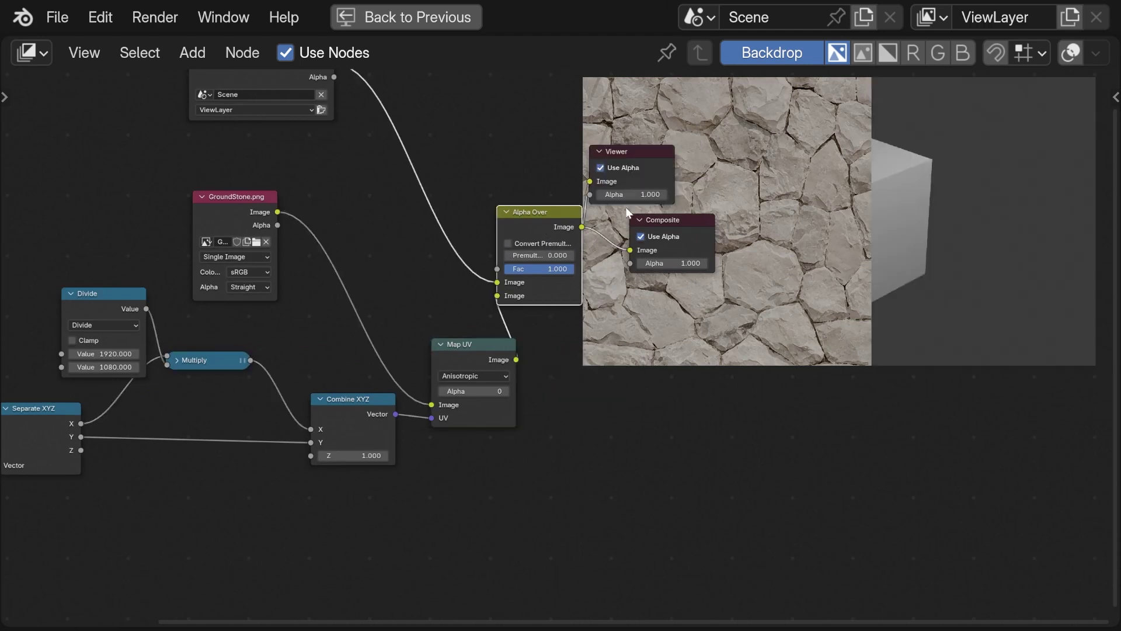
left_click_drag(632, 156, 670, 163)
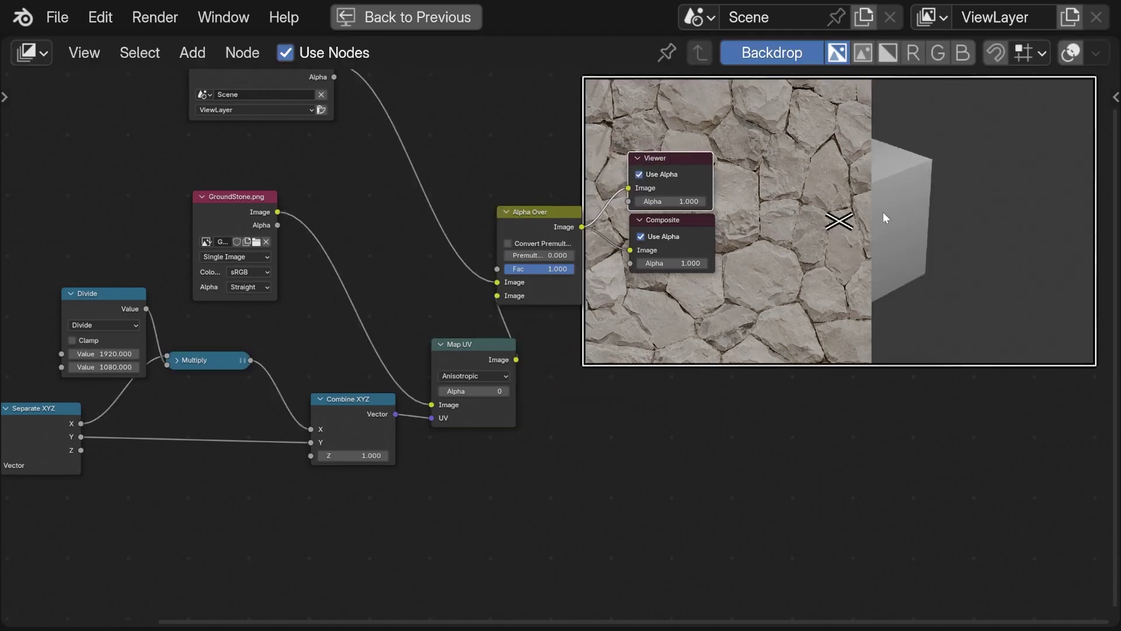
Move the Texture, Separate XYZ, Divide and Multiply nodes away from Combine XYZ to make room between them.
middle_click_drag(662, 394, 876, 357)
scroll(502, 420, "up", 2)
middle_click_drag(503, 419, 623, 374)
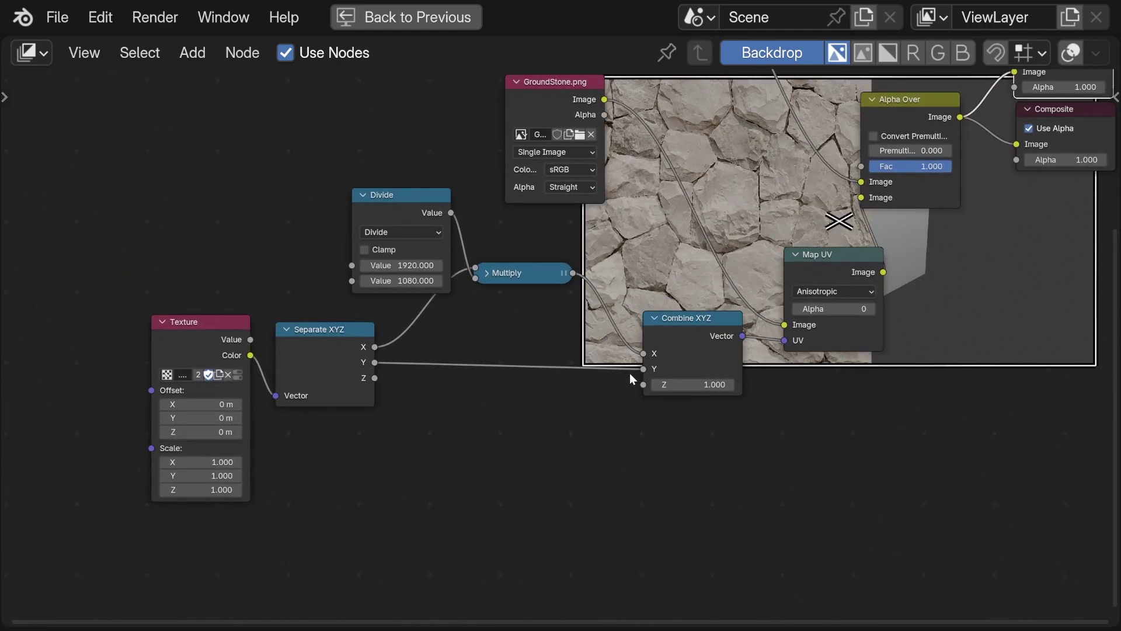
key("Home")
left_click_drag(514, 531, 160, 318)
left_click_drag(453, 335, 272, 352)
middle_click_drag(611, 403, 663, 373)
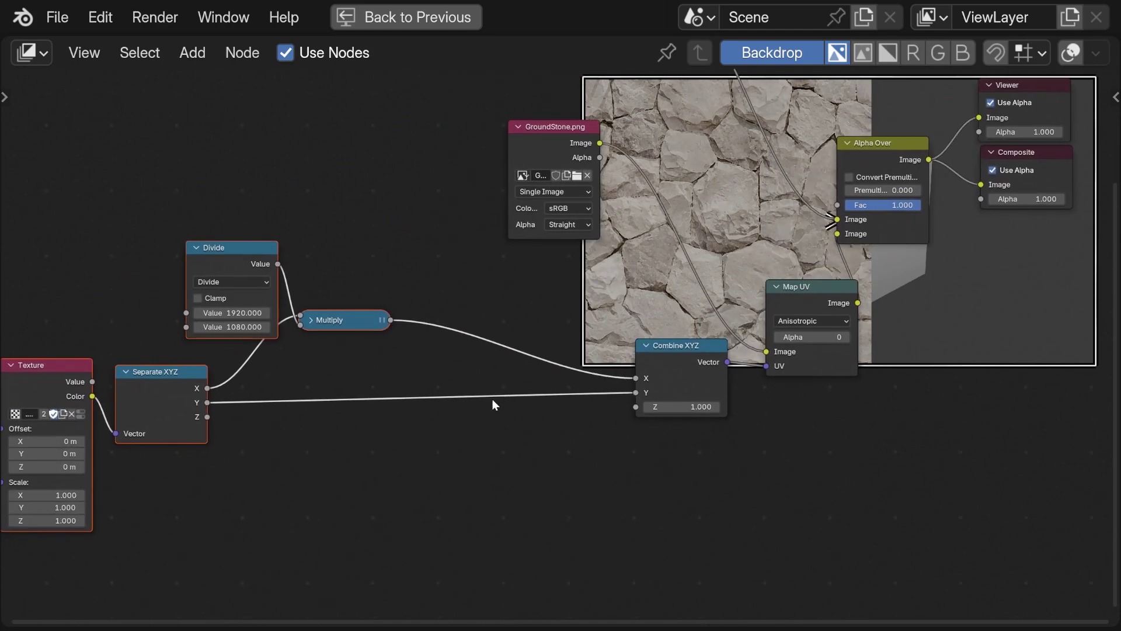
Duplicate the Multiply node twice, inserting one copy into Combine XYZ's X link and one into its Y link.
left_click(324, 319)
key("shift+d")
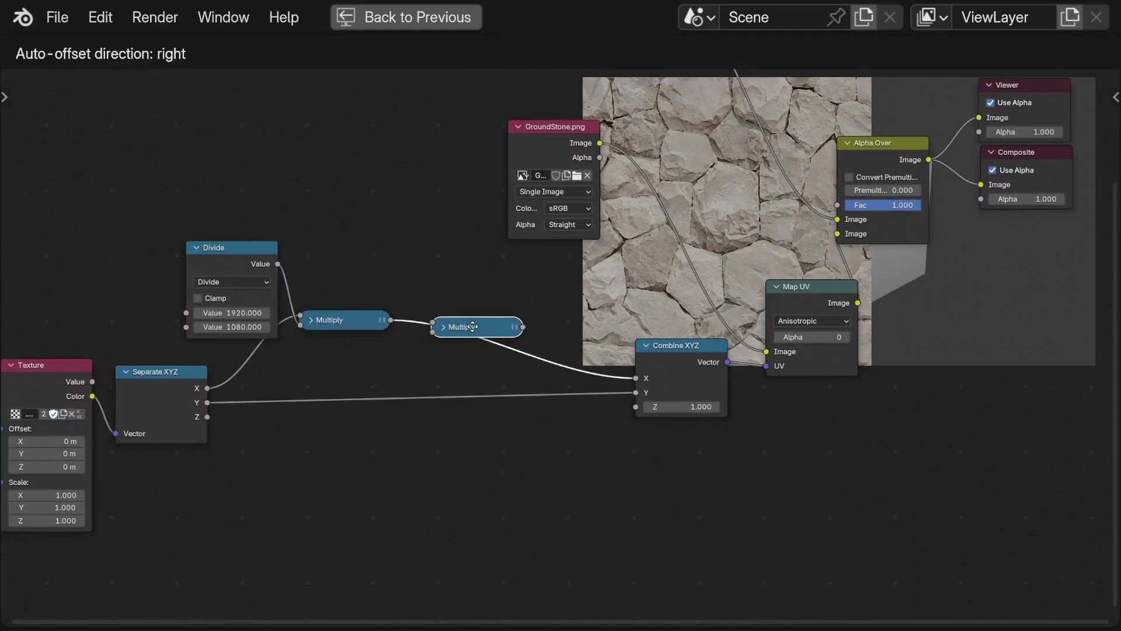
left_click(473, 327)
key("shift+d")
left_click(474, 392)
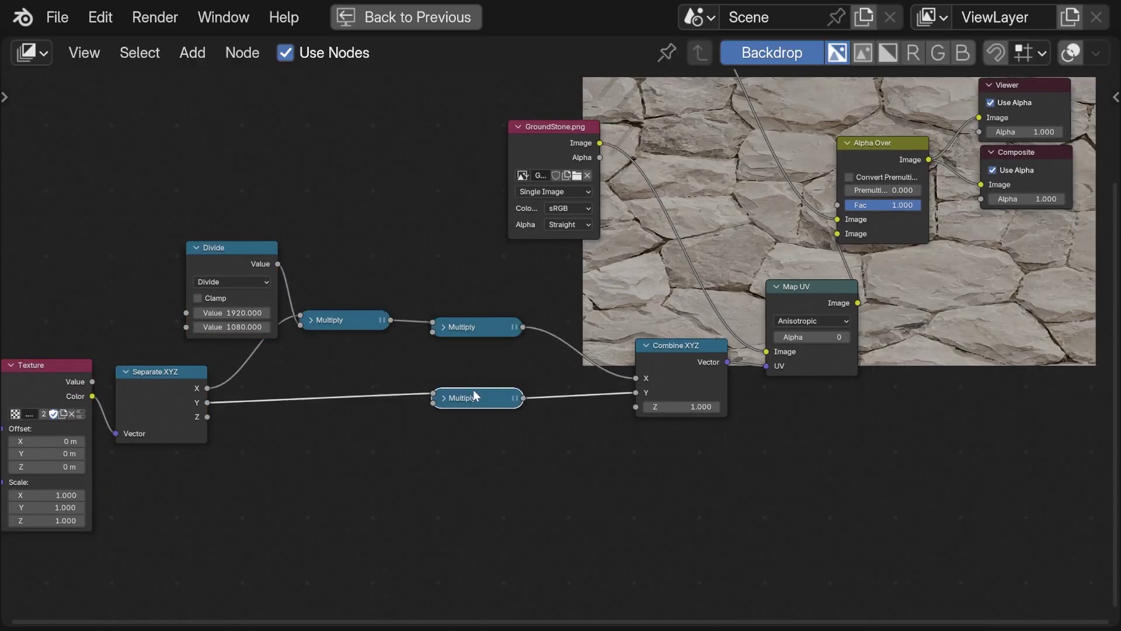
Add a Value node and connect it to the second inputs of both new Multiply nodes.
scroll(468, 459, "up", 2)
key("Tab")
type("val")
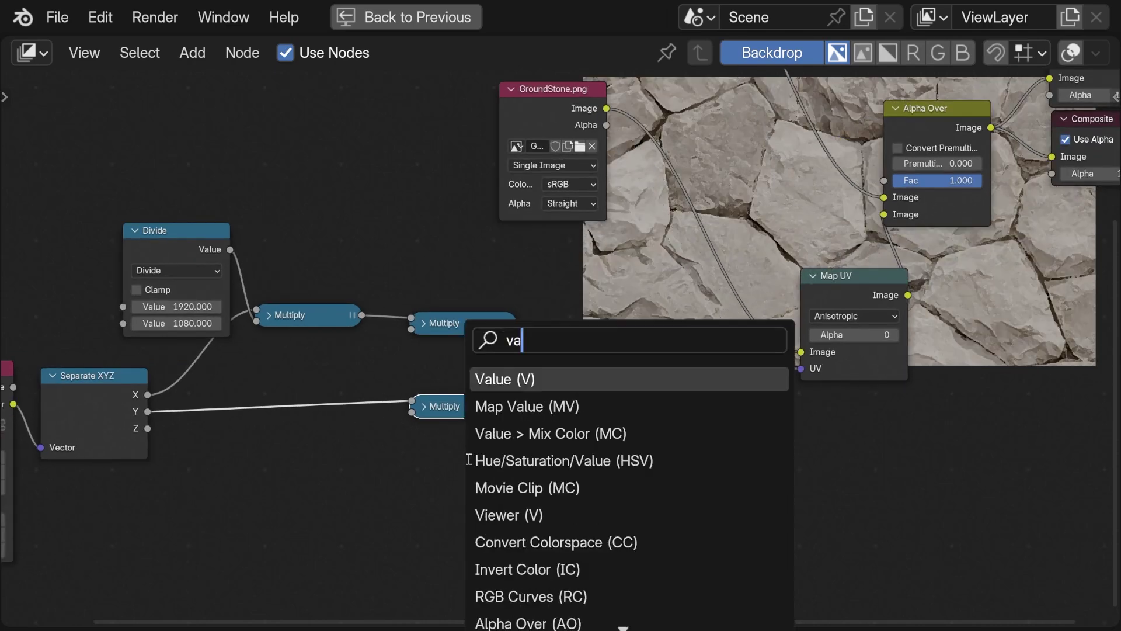
key("Return")
left_click(441, 381)
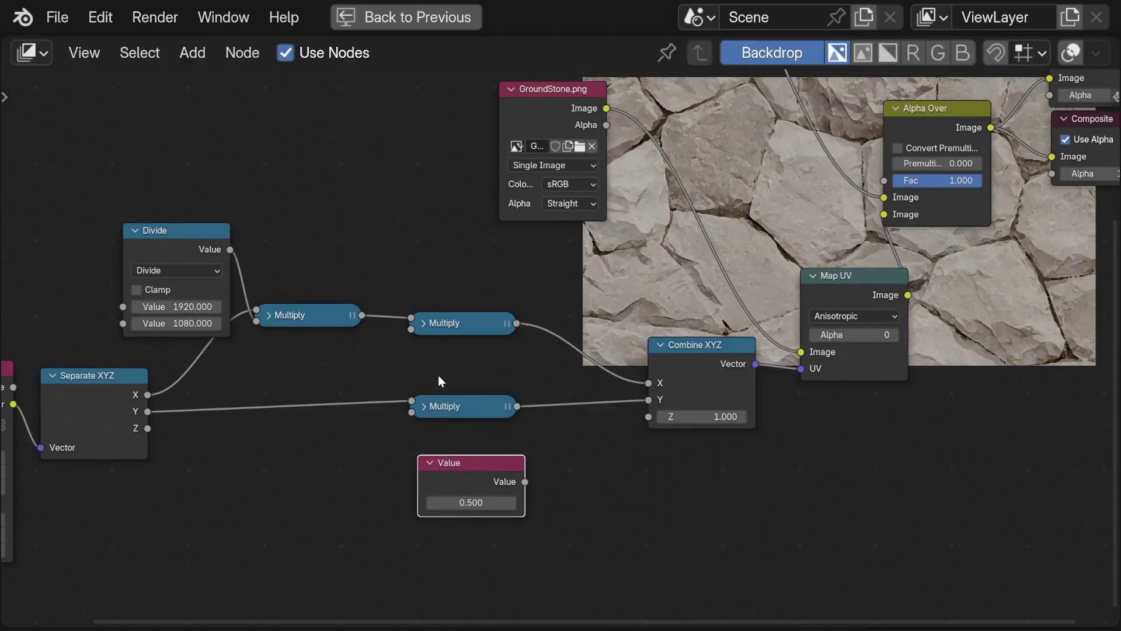
left_click_drag(523, 483, 412, 412)
left_click_drag(527, 482, 412, 329)
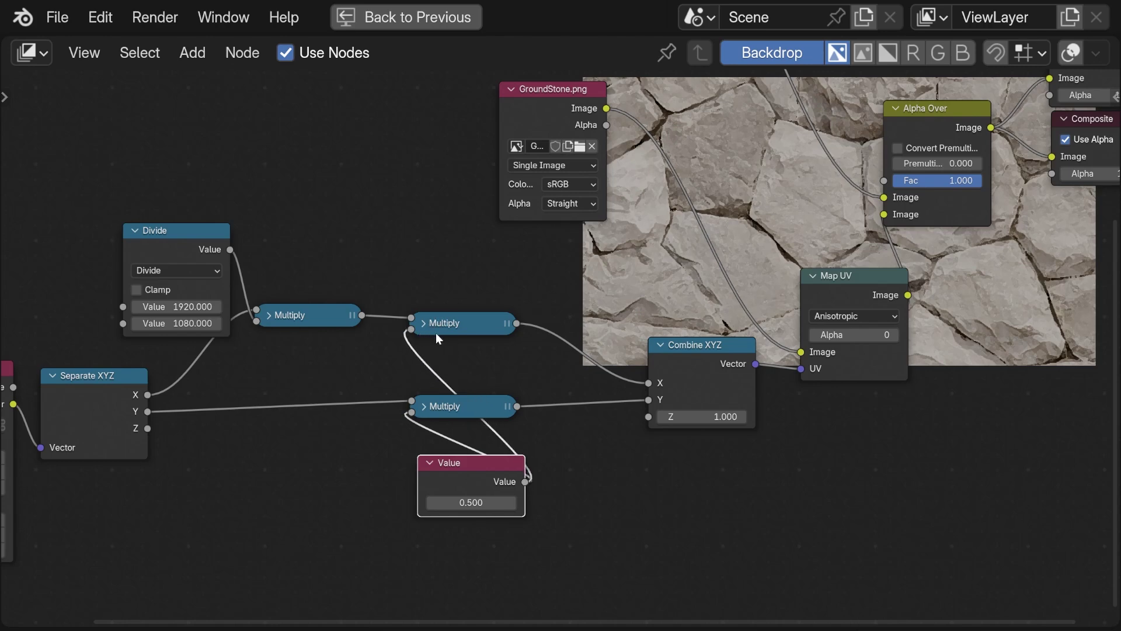
Move Alpha Over, Viewer and Composite farther from Map UV, and set the backdrop's vertical offset to -207.5.
scroll(652, 331, "down", 2)
middle_click_drag(651, 332, 561, 366)
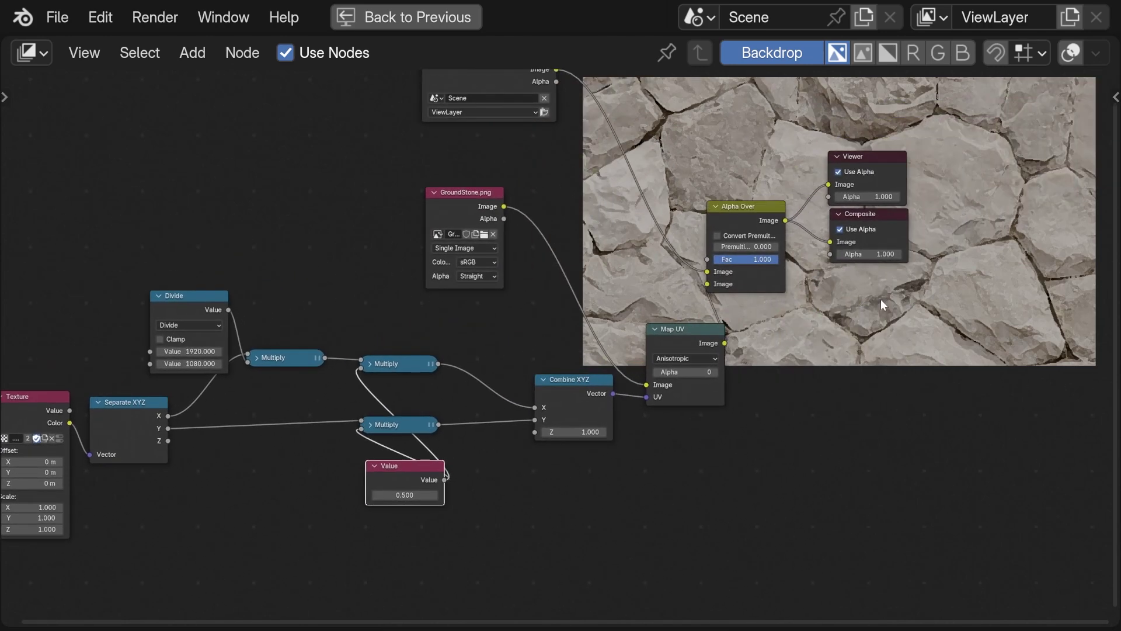
left_click_drag(880, 298, 779, 138)
left_click_drag(755, 208, 792, 217)
key("n")
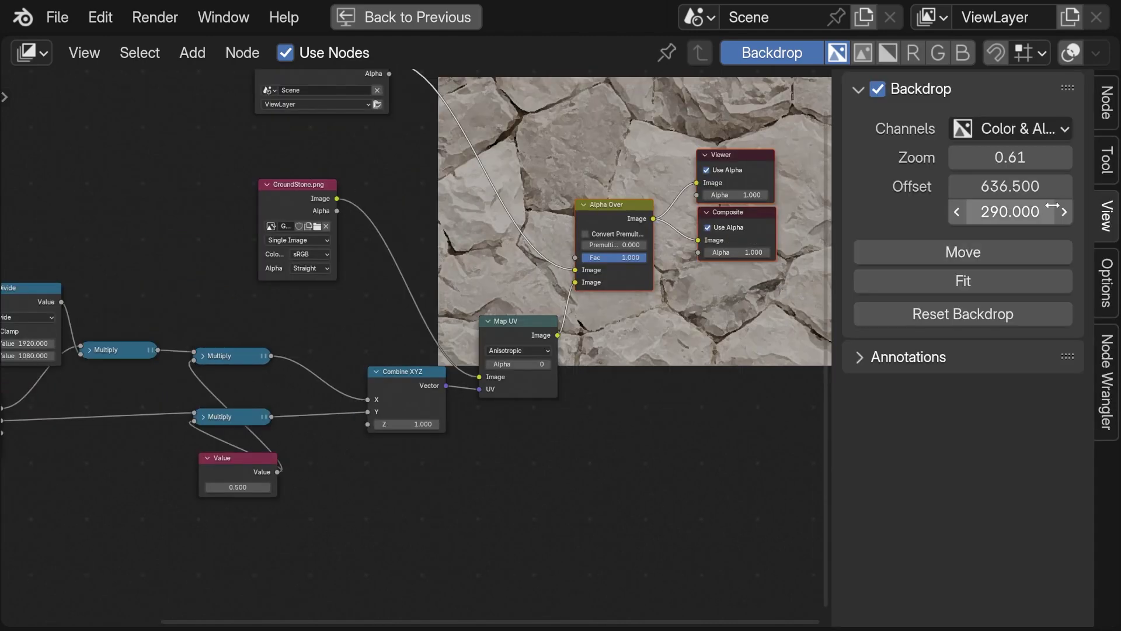
left_click_drag(1054, 210, 983, 211)
key("n")
Set the Value node feeding the two Multiply nodes to 2.
middle_click_drag(622, 306, 561, 233)
scroll(474, 292, "up", 2)
scroll(497, 362, "up", 2)
middle_click_drag(497, 362, 596, 271)
scroll(595, 271, "up", 2)
left_click(317, 333)
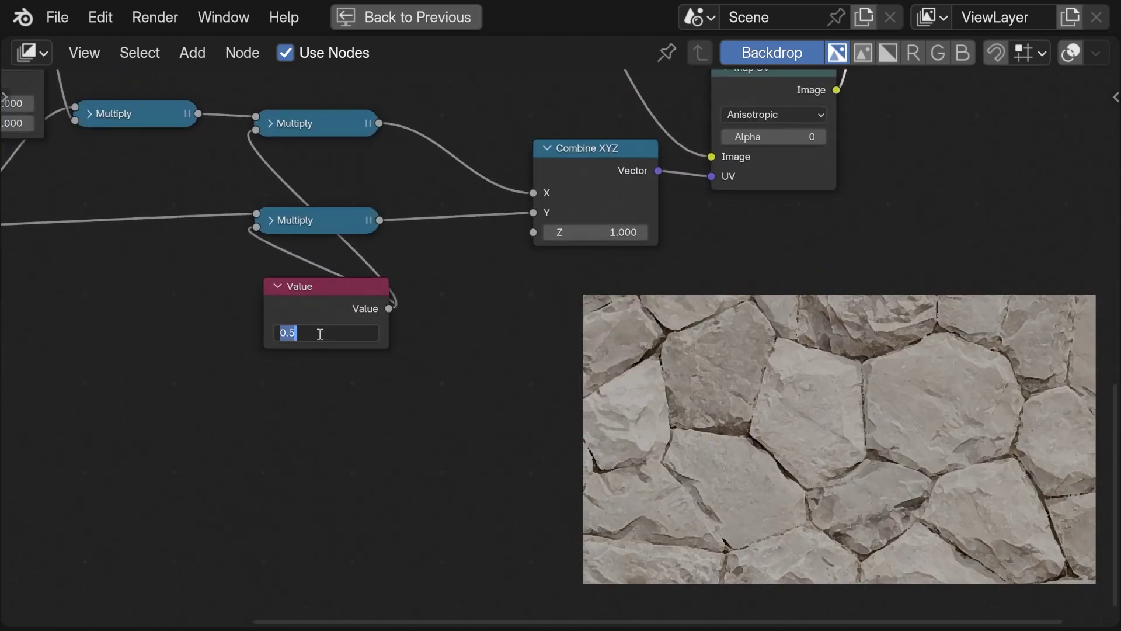
type("2")
key("Return")
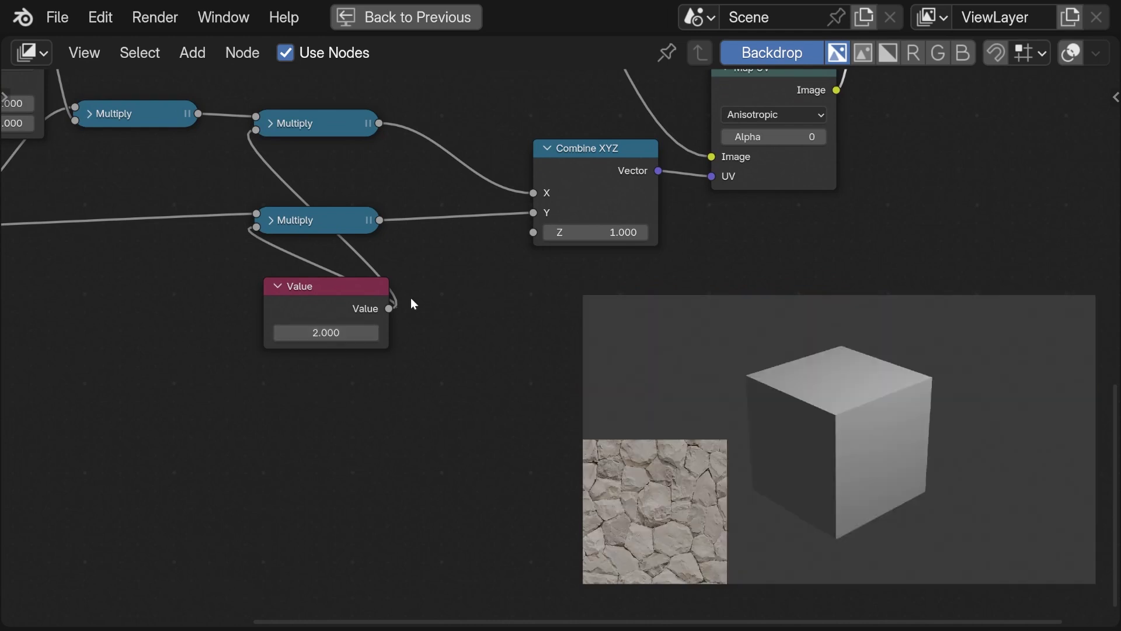
Preview Combine XYZ's Vector output in the Viewer to examine the scaled coordinates.
middle_click_drag(413, 297, 485, 348)
left_click(431, 341)
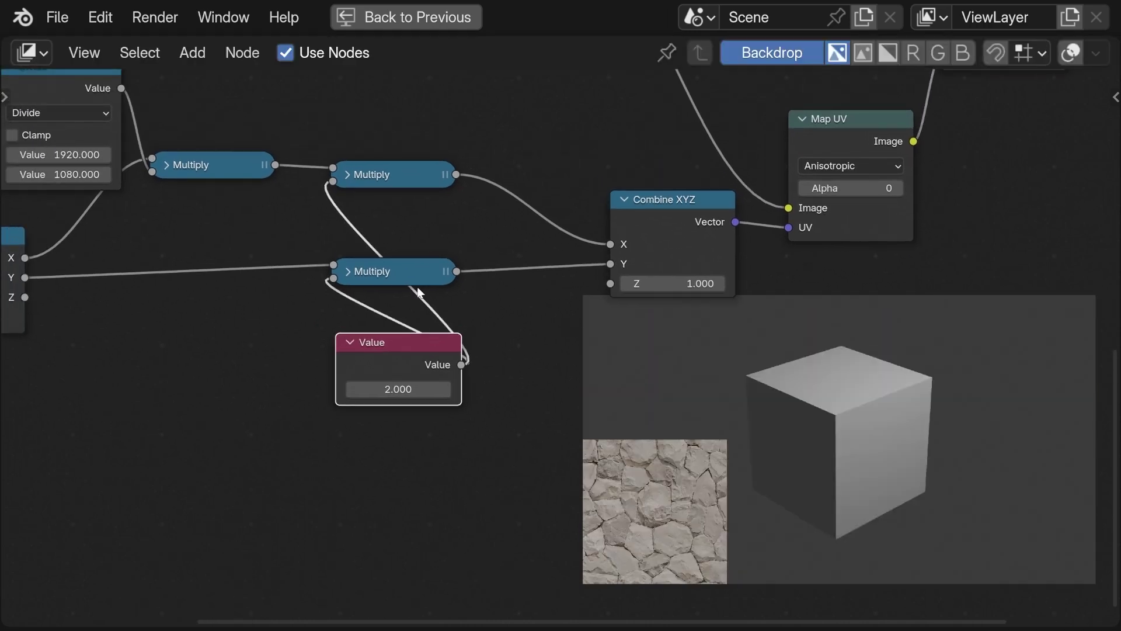
middle_click_drag(483, 276, 438, 290)
scroll(458, 253, "right", 1, "ctrl")
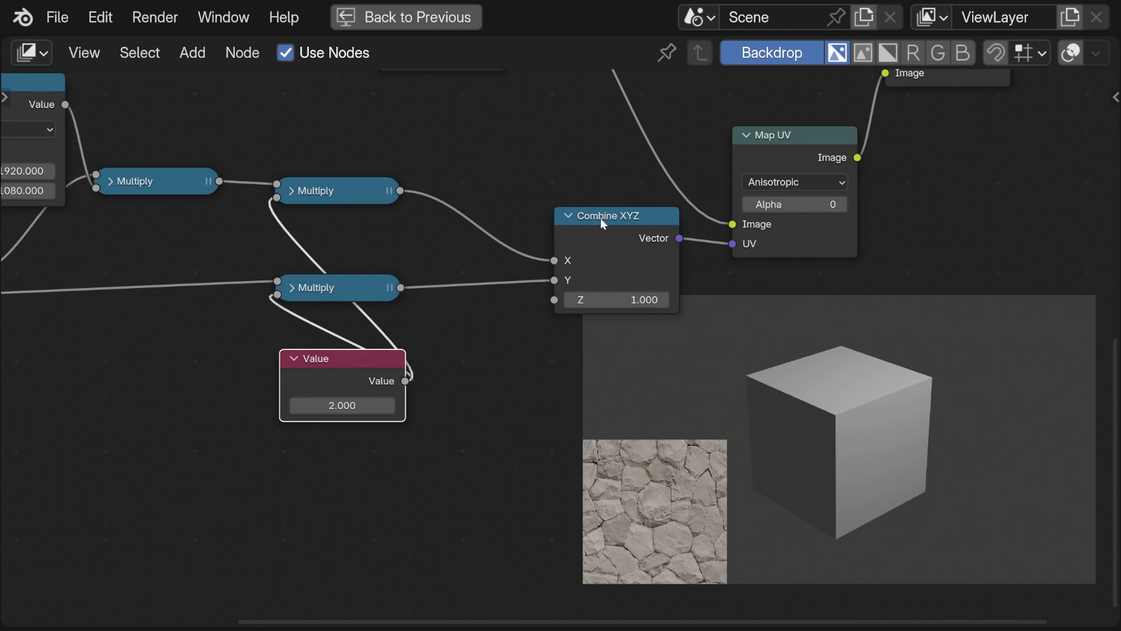
scroll(600, 218, "down", 1)
left_click(597, 232, "ctrl+shift")
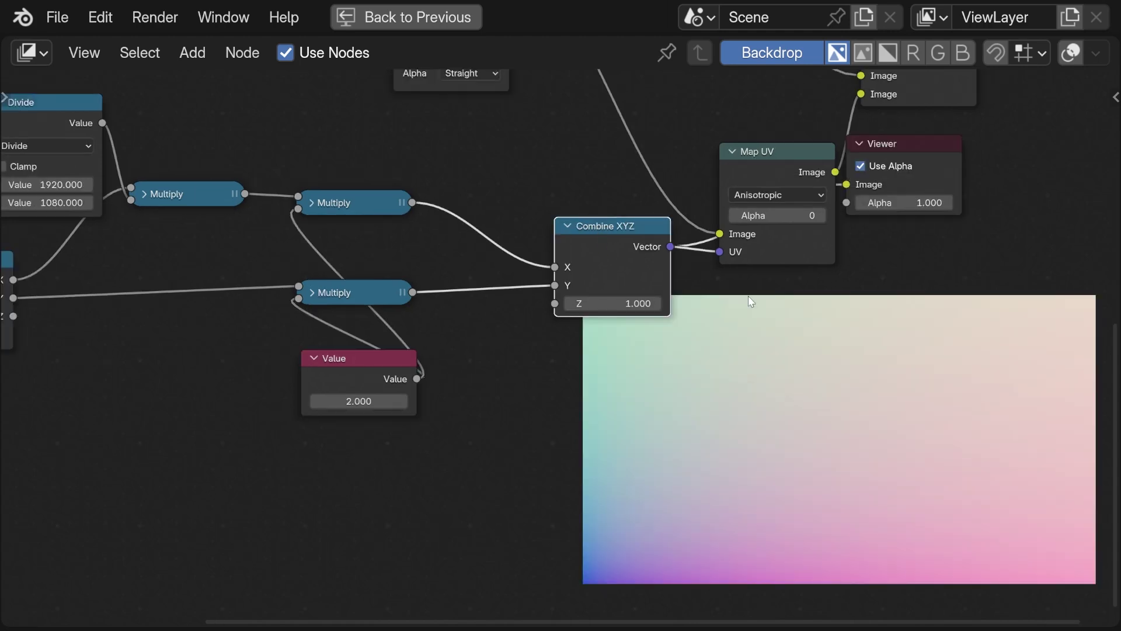
left_click_drag(358, 400, 333, 400)
middle_click_drag(573, 341, 484, 407)
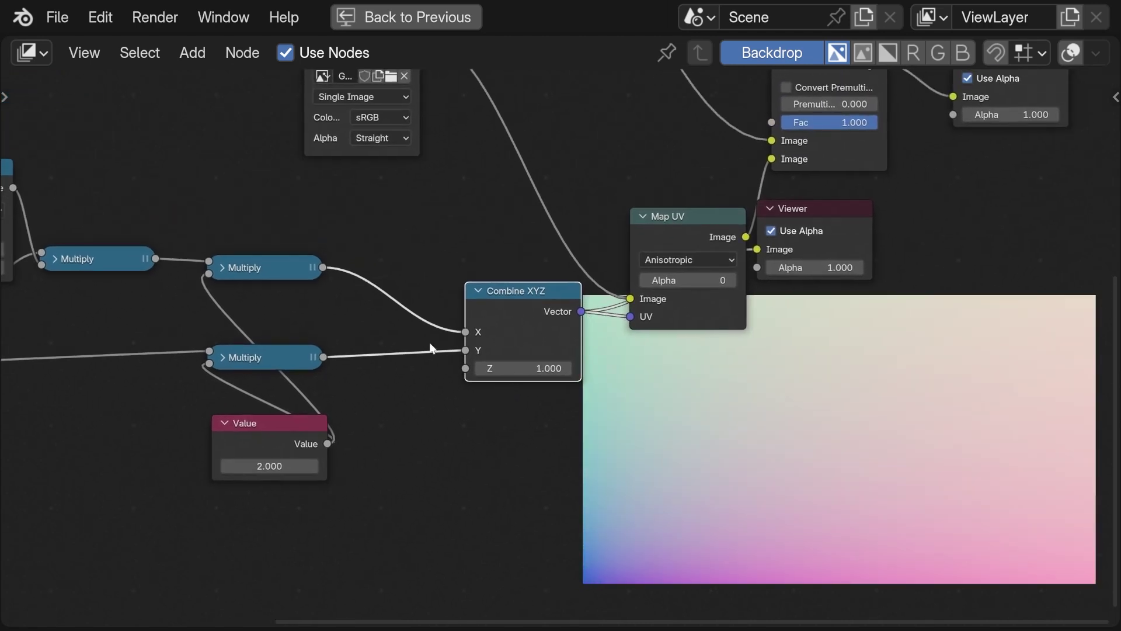
Insert a Fraction math node before Combine XYZ's X input, collapse it, and duplicate it onto the Y link.
scroll(428, 349, "up", 1)
key("Tab")
type("frac")
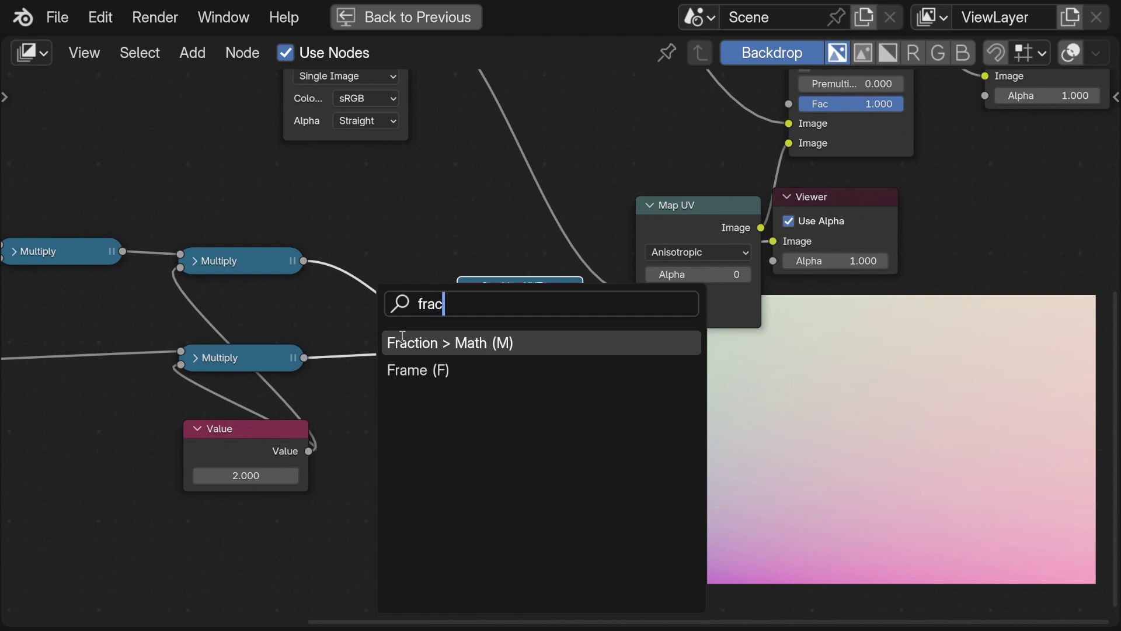
key("Return")
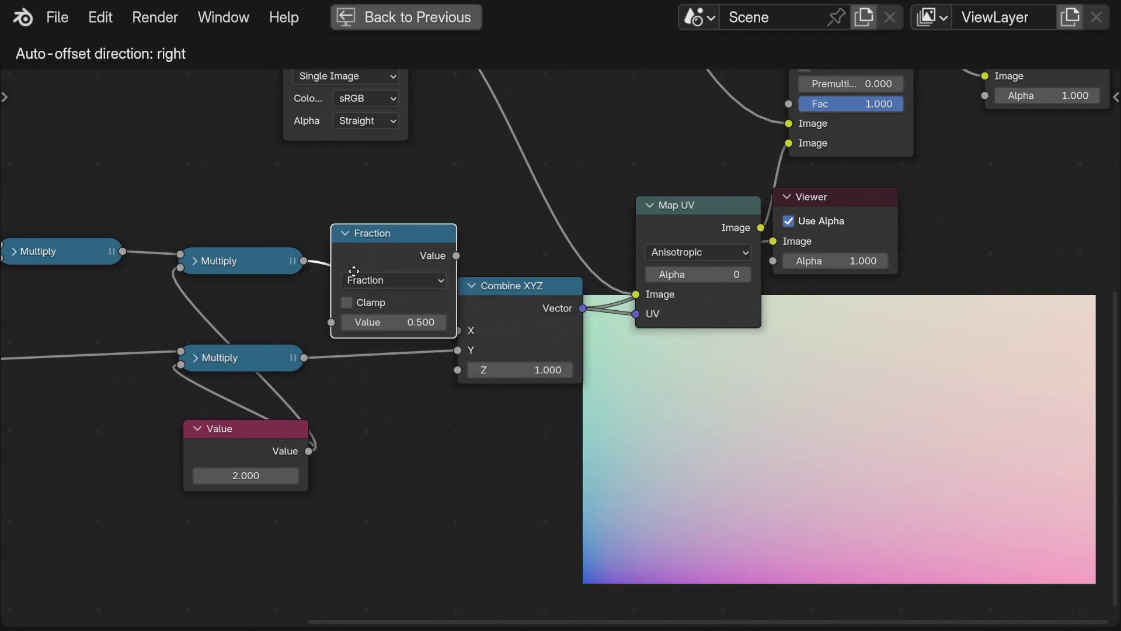
left_click(352, 255)
left_click(354, 229)
left_click_drag(362, 229, 375, 255)
key("shift+d")
left_click(381, 369)
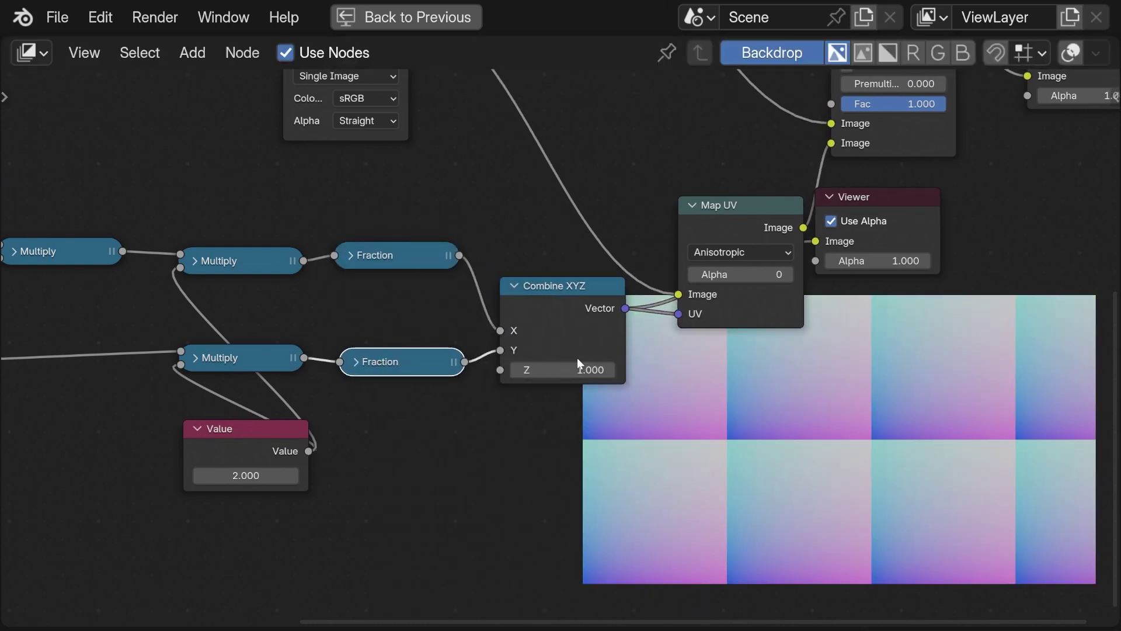
Set the Value node to 3 to increase the number of repetitions.
middle_click_drag(599, 358, 522, 397)
middle_click_drag(355, 492, 418, 458)
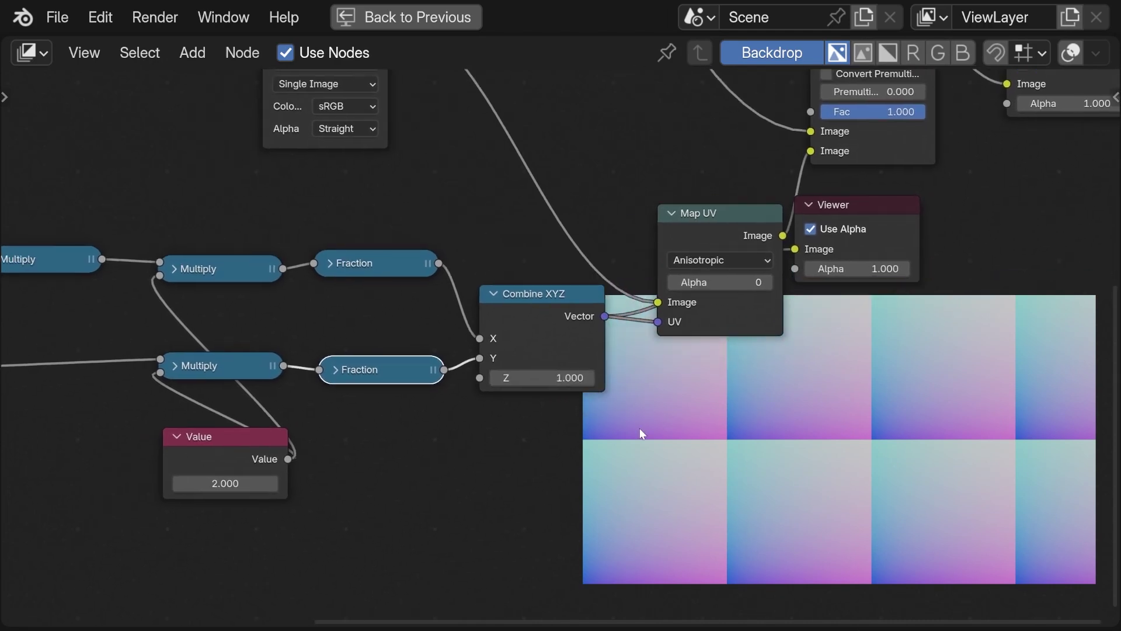
left_click(220, 485)
type("3")
key("Return")
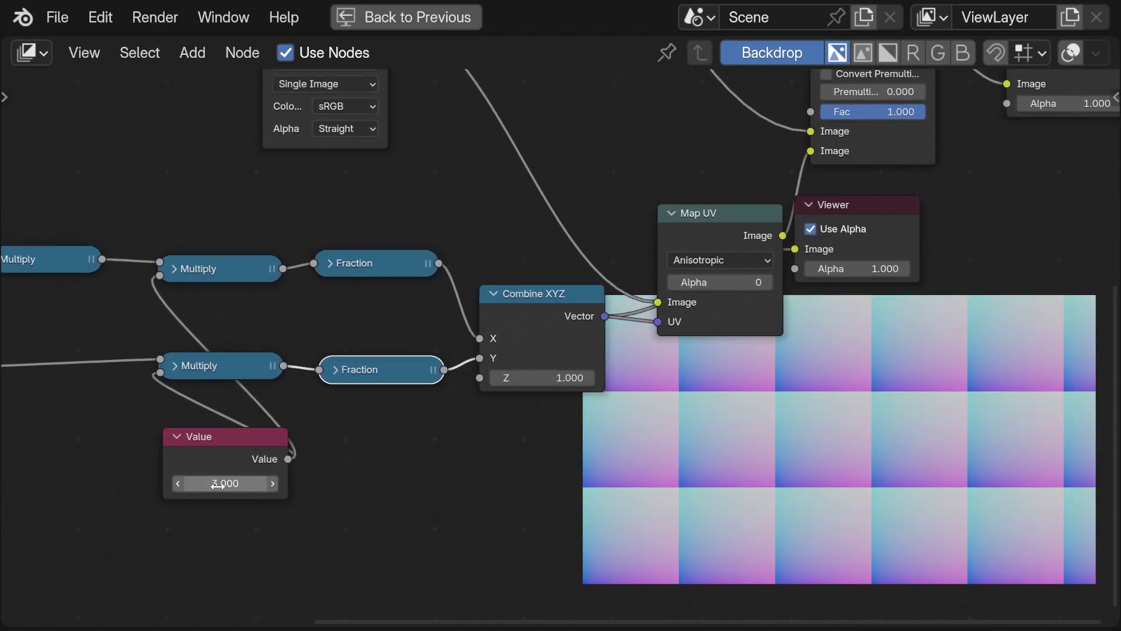
Preview the Alpha Over node's result in the Viewer.
middle_click_drag(526, 423, 359, 506)
scroll(619, 253, "down", 2)
scroll(618, 254, "down", 1)
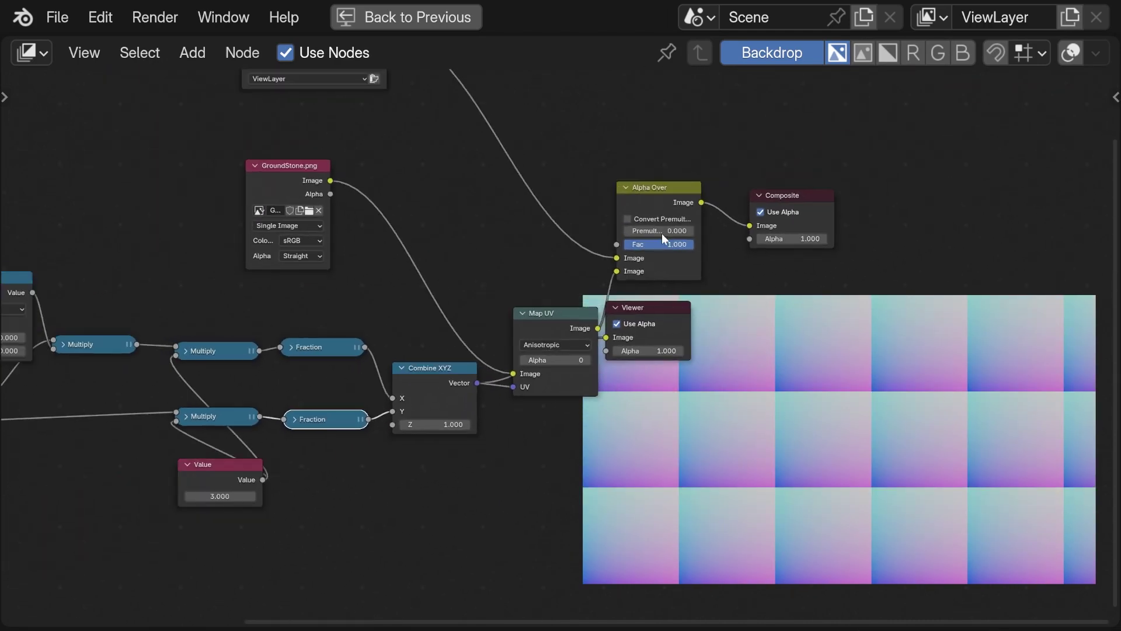
left_click(664, 193, "ctrl+shift")
scroll(745, 383, "up", 2)
scroll(779, 470, "up", 1)
scroll(773, 466, "down", 1)
middle_click_drag(800, 424, 765, 401)
Enlarge the backdrop zoom to 1.95 and switch the Map UV node's interpolation to Nearest.
key("n")
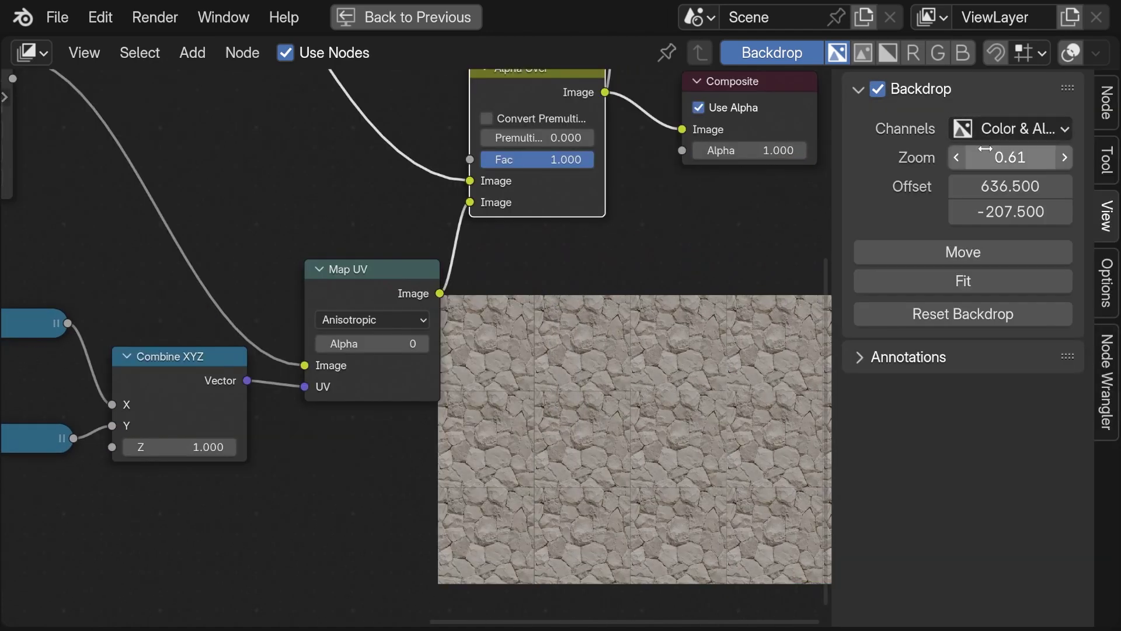
left_click_drag(986, 153, 1069, 153)
middle_click_drag(381, 348, 421, 350)
left_click(424, 320)
left_click(416, 370)
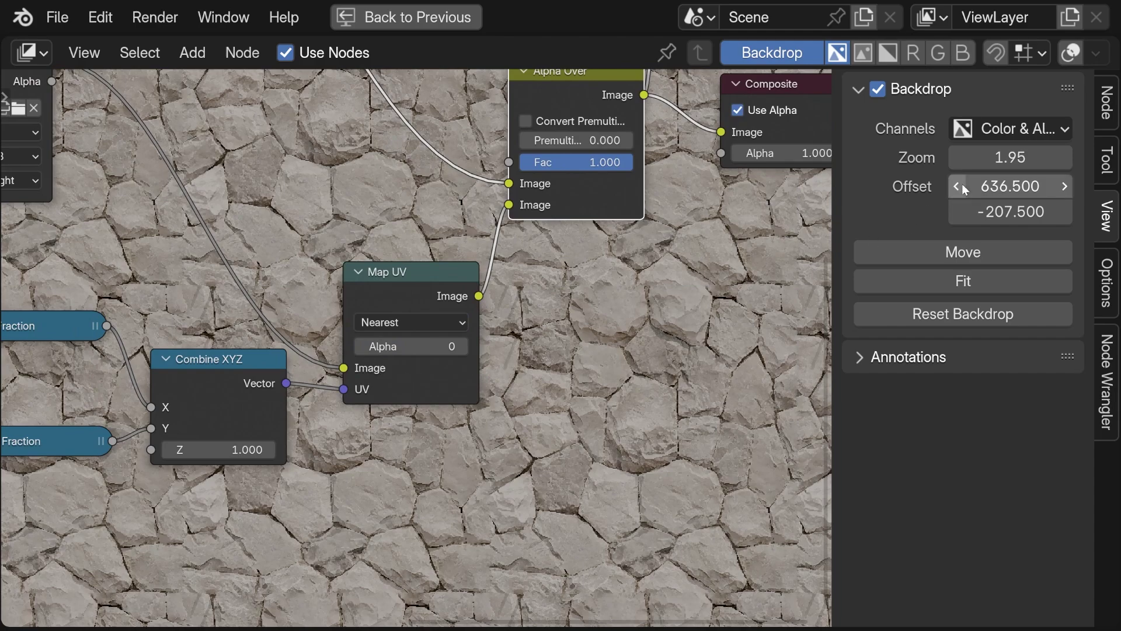
Set the backdrop zoom to 1.
mouse_move(993, 157)
left_mouse_down()
mouse_move(1118, 157)
mouse_move(987, 157)
mouse_move(1045, 157)
mouse_move(1004, 158)
left_mouse_up()
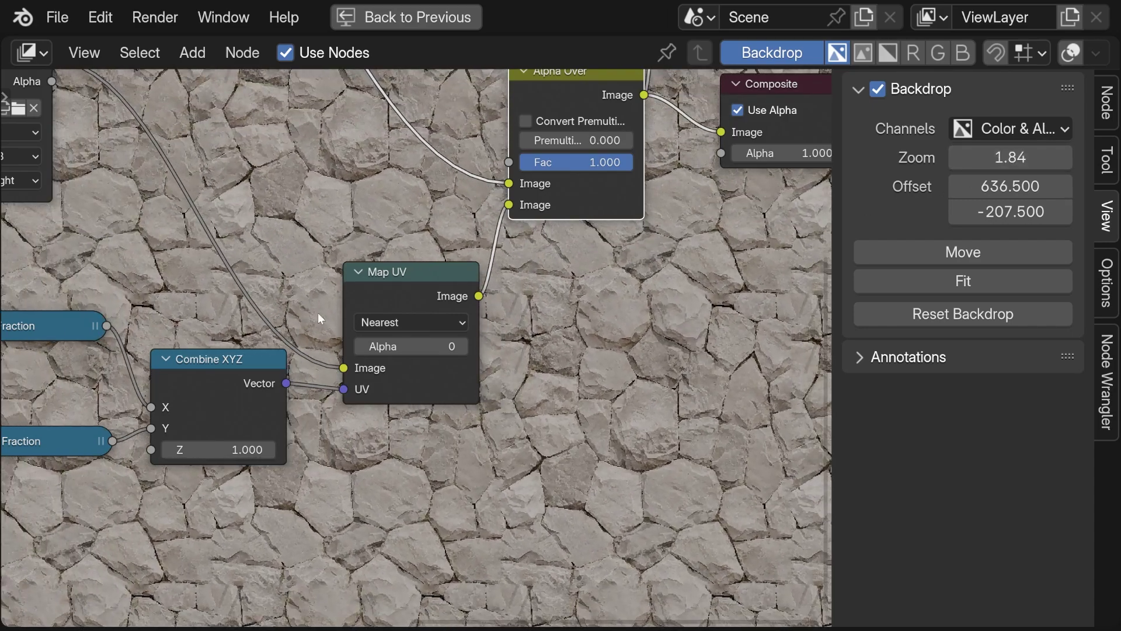
middle_click_drag(331, 418, 398, 407)
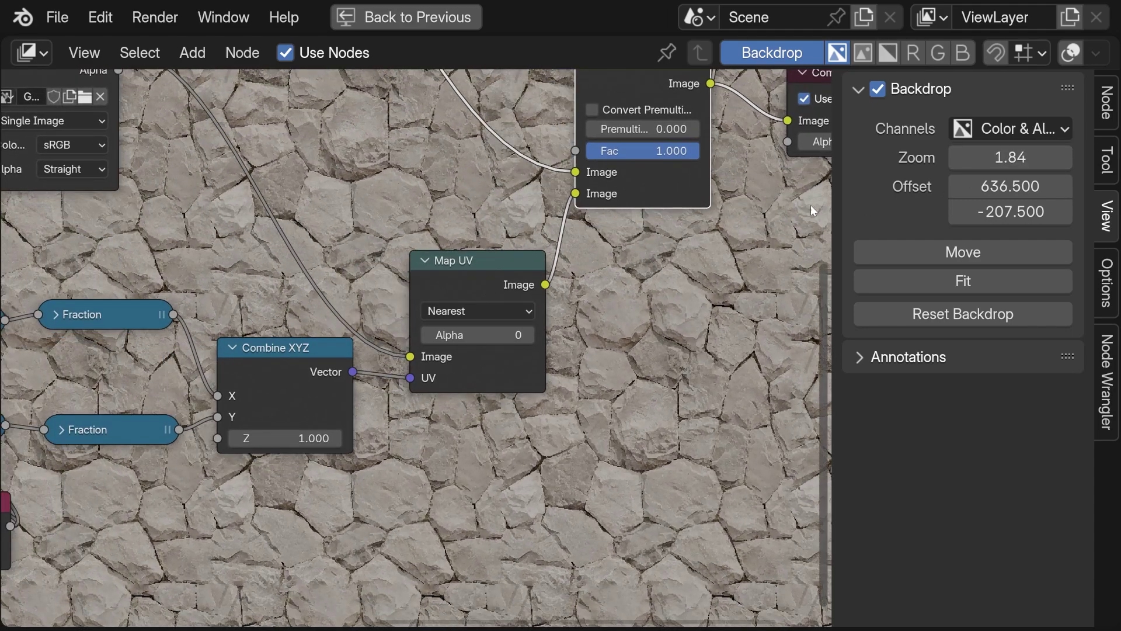
left_click(990, 158)
type("1")
key("Return")
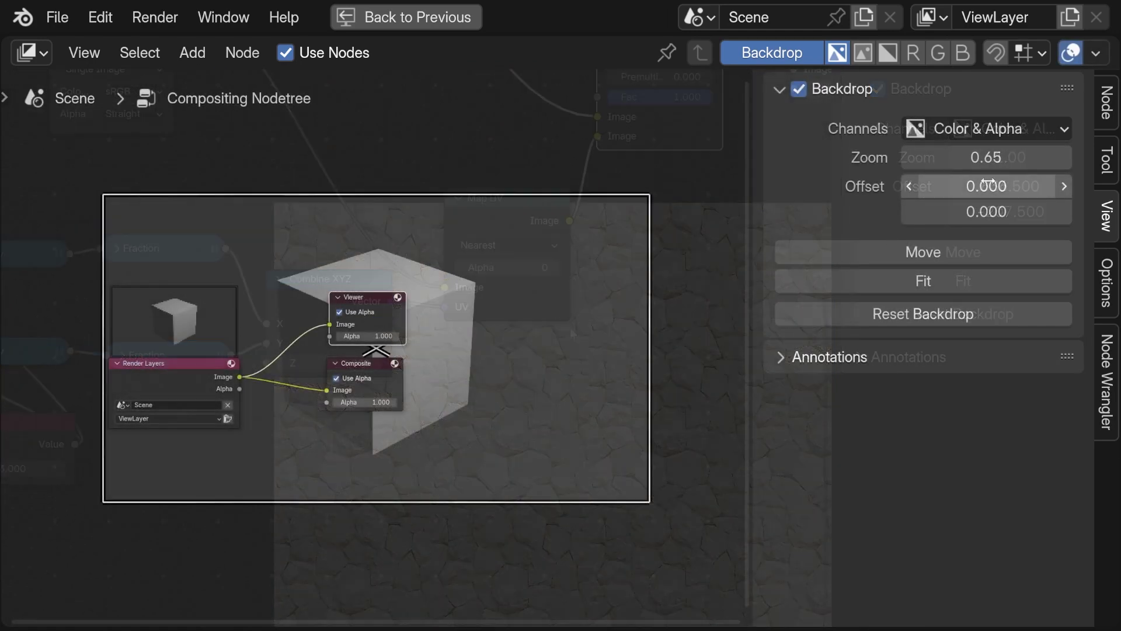
Move the backdrop image beside the Viewer and Composite nodes, and hide the sidebar.
middle_click_drag(396, 348, 662, 238, "alt")
key("n")
middle_click_drag(509, 454, 436, 440)
scroll(335, 478, "up", 6)
scroll(436, 440, "up", 1)
scroll(325, 420, "down", 2)
middle_click_drag(325, 419, 358, 425)
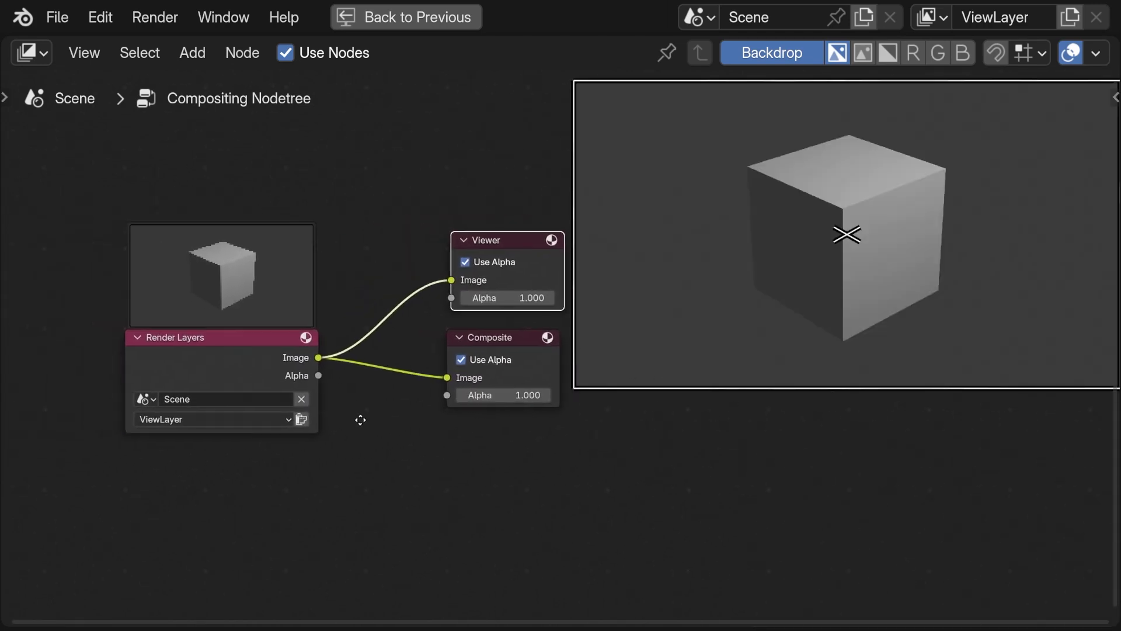
Reposition the Render Layers node and insert a reroute that joins its links to Viewer and Composite.
left_click_drag(271, 347, 250, 333)
right_click_drag(386, 270, 383, 422, "shift")
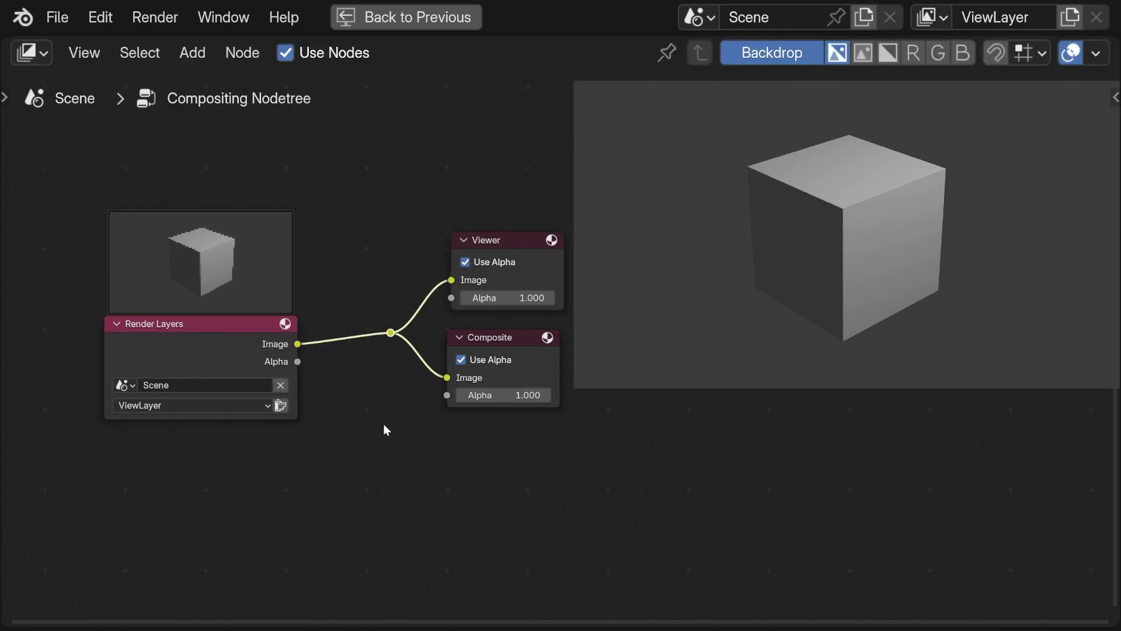
key("Home")
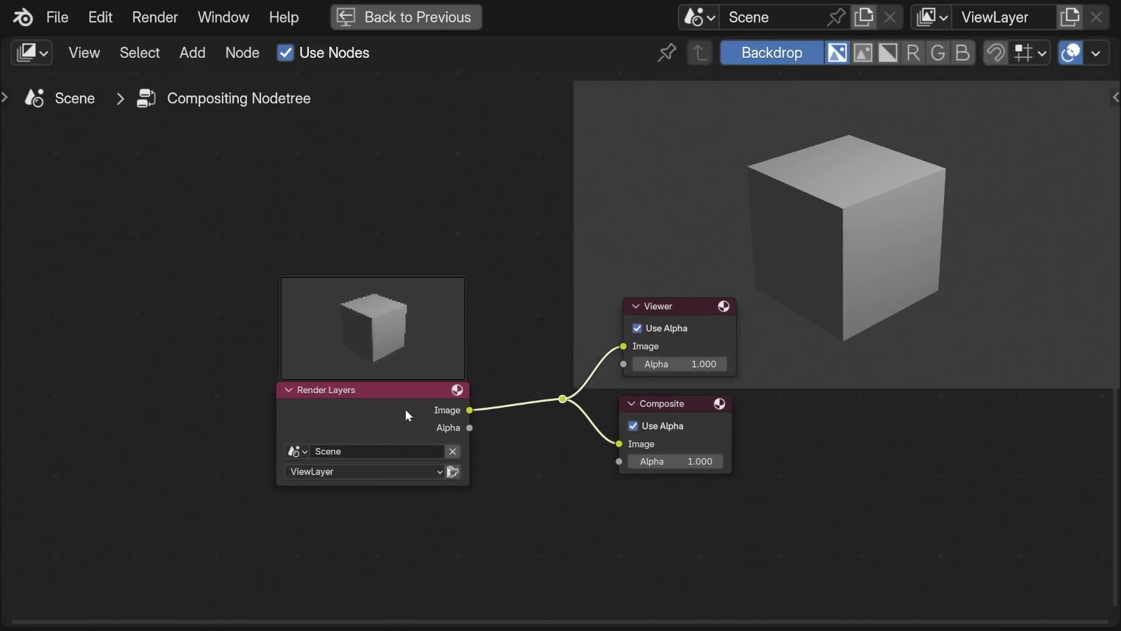
Restore the full layout, split the compositor area in two, and make the first half a Texture Node Editor.
key("ctrl+space")
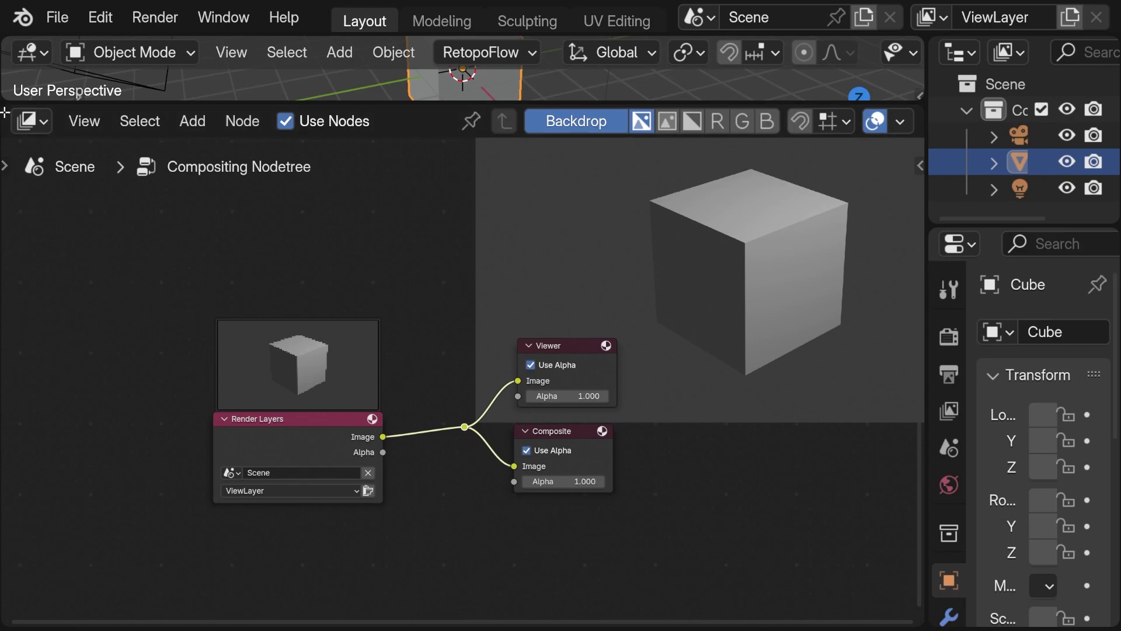
left_click_drag(5, 113, 508, 175)
left_click(28, 121)
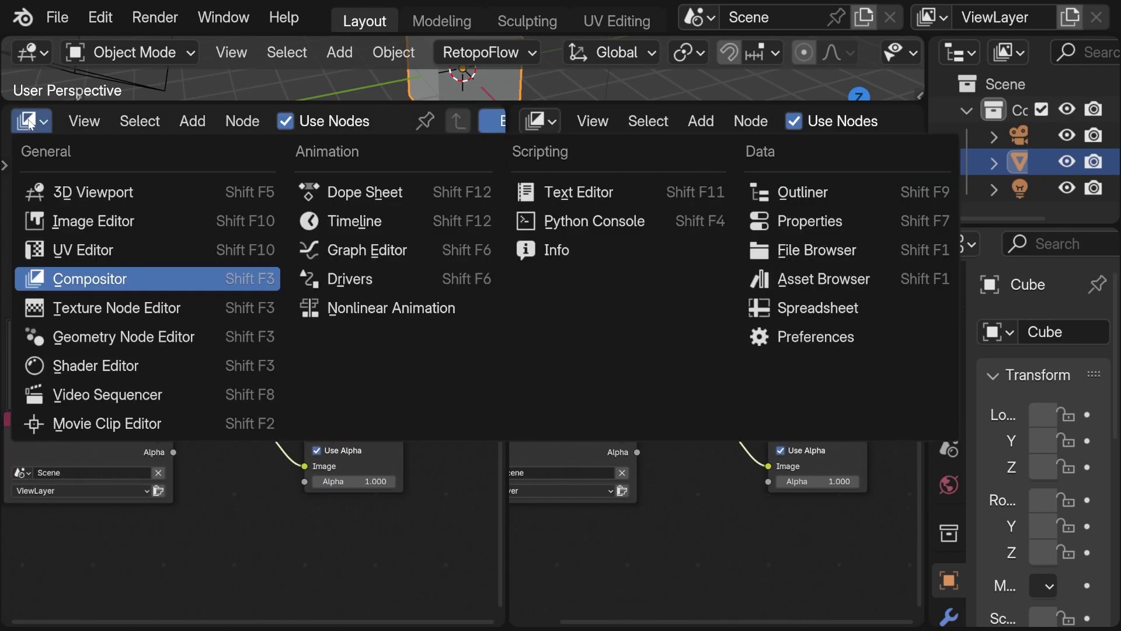
left_click(91, 308)
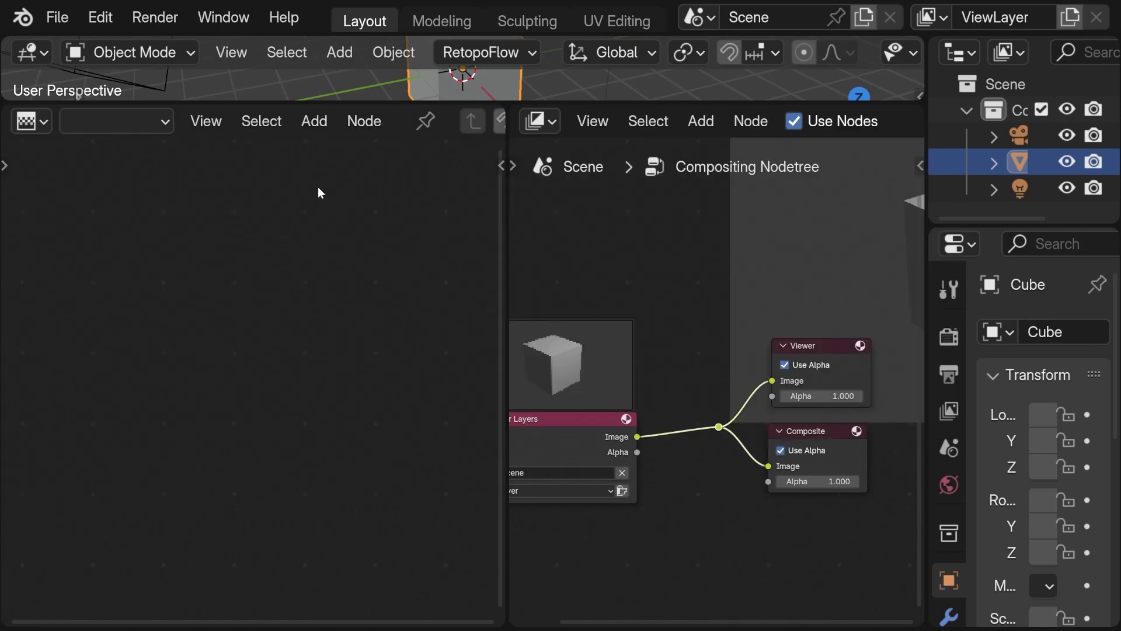
Switch the texture type to Brush, create a new texture with nodes enabled, and select its Checker node.
left_click(170, 122)
left_click(148, 218)
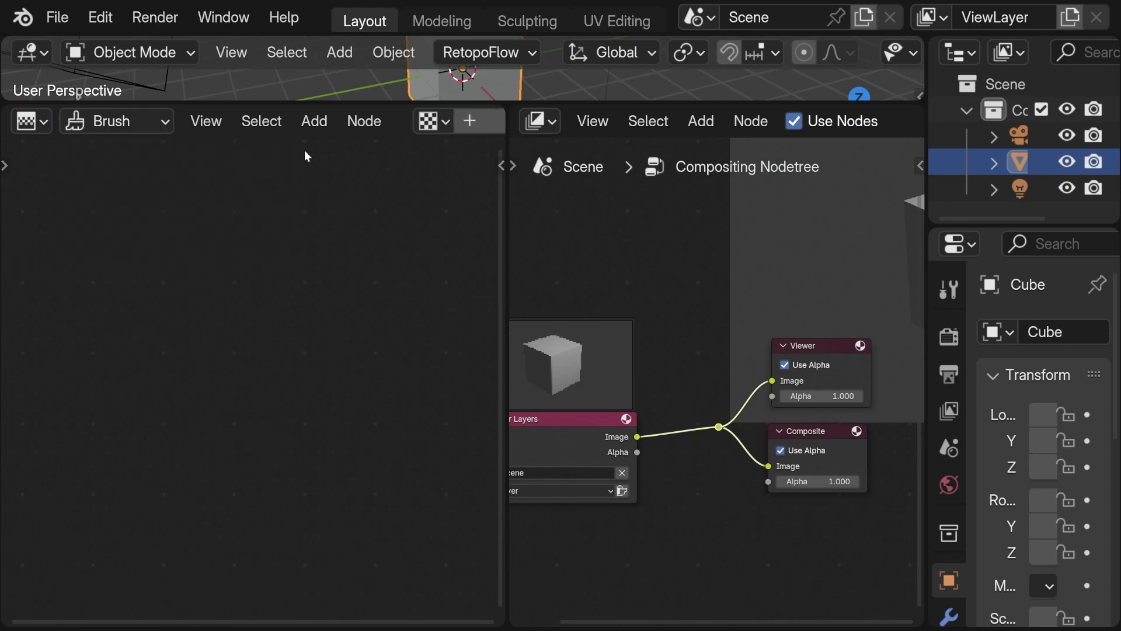
left_click(475, 123)
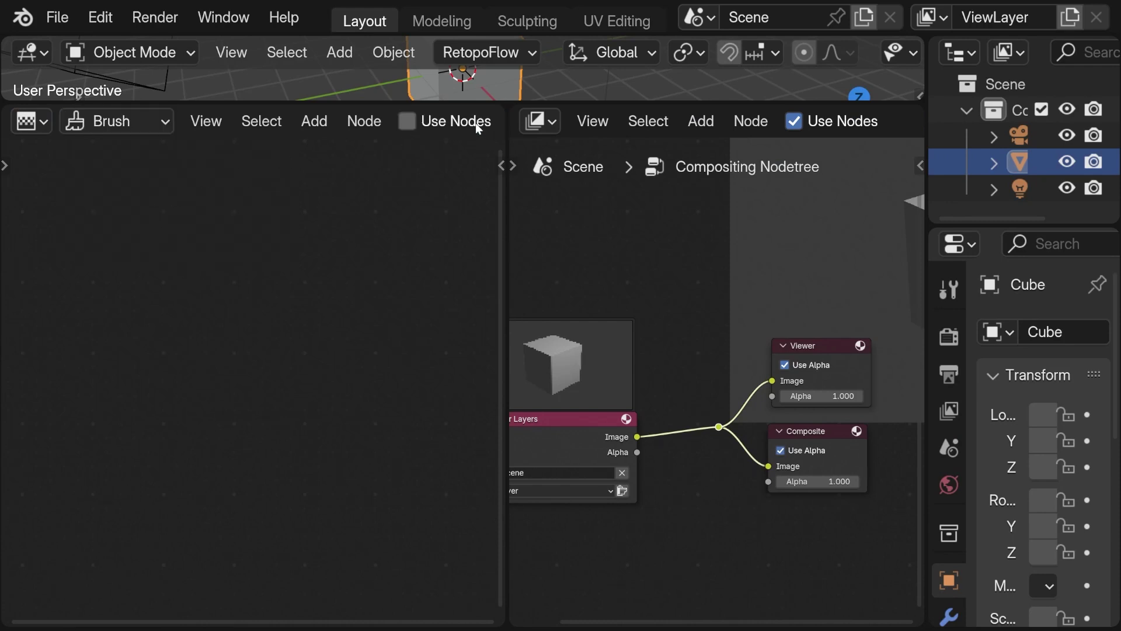
left_click(424, 125)
scroll(264, 342, "up", 1)
left_click(226, 352)
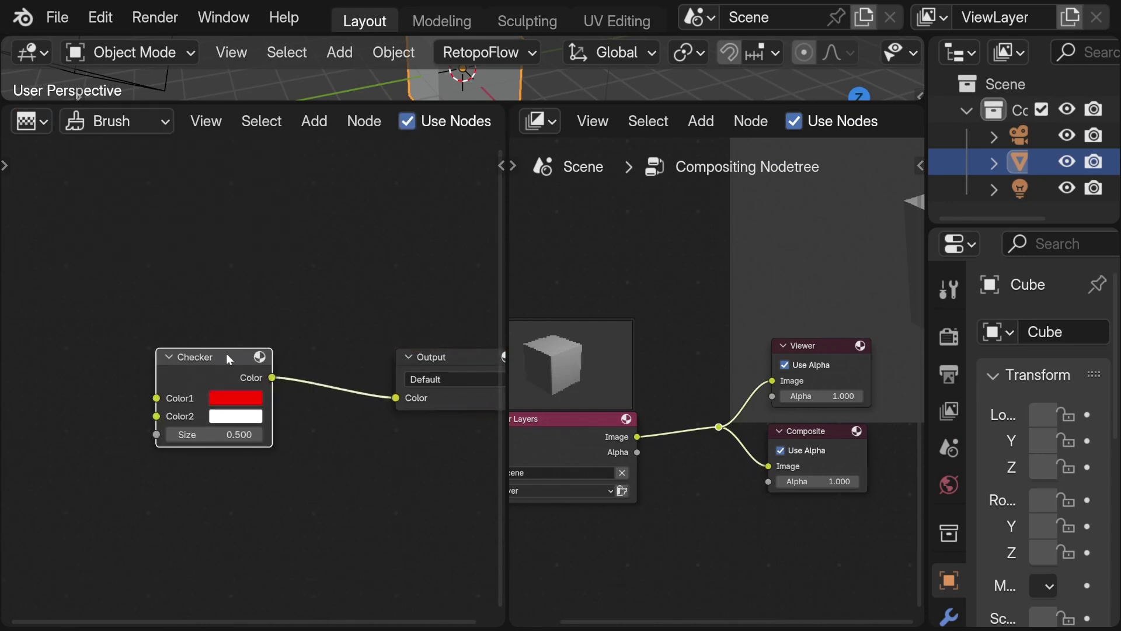
Replace the Checker node with a Coordinates node and link it to the Output node's Color input.
key("Delete")
key("shift+a")
type("cc")
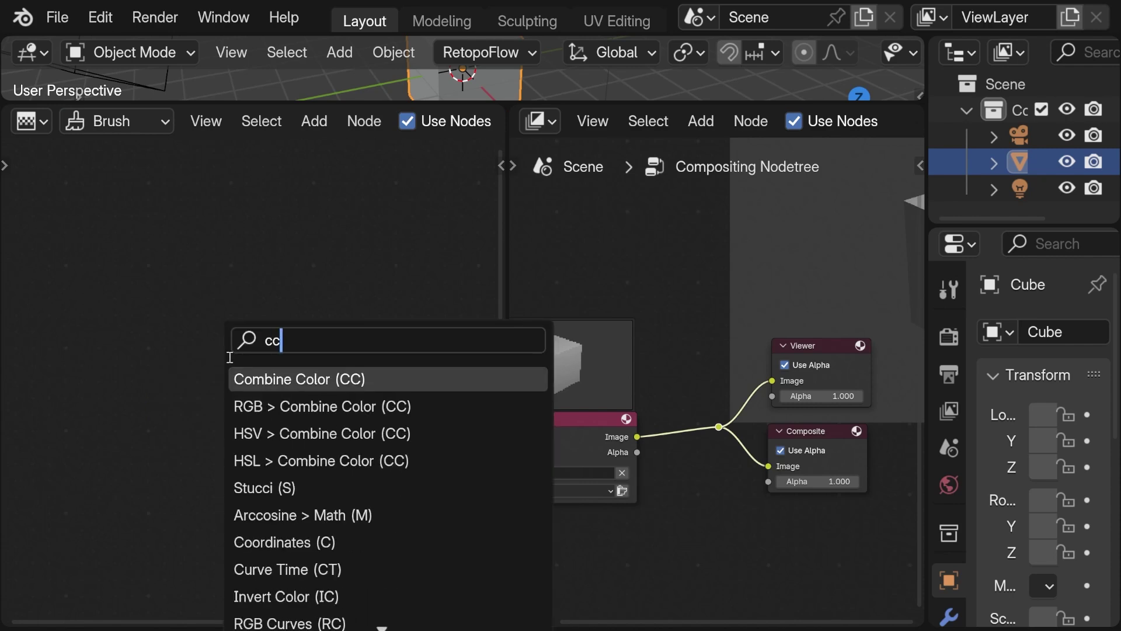
key("BackSpace")
type("o")
left_click(236, 401)
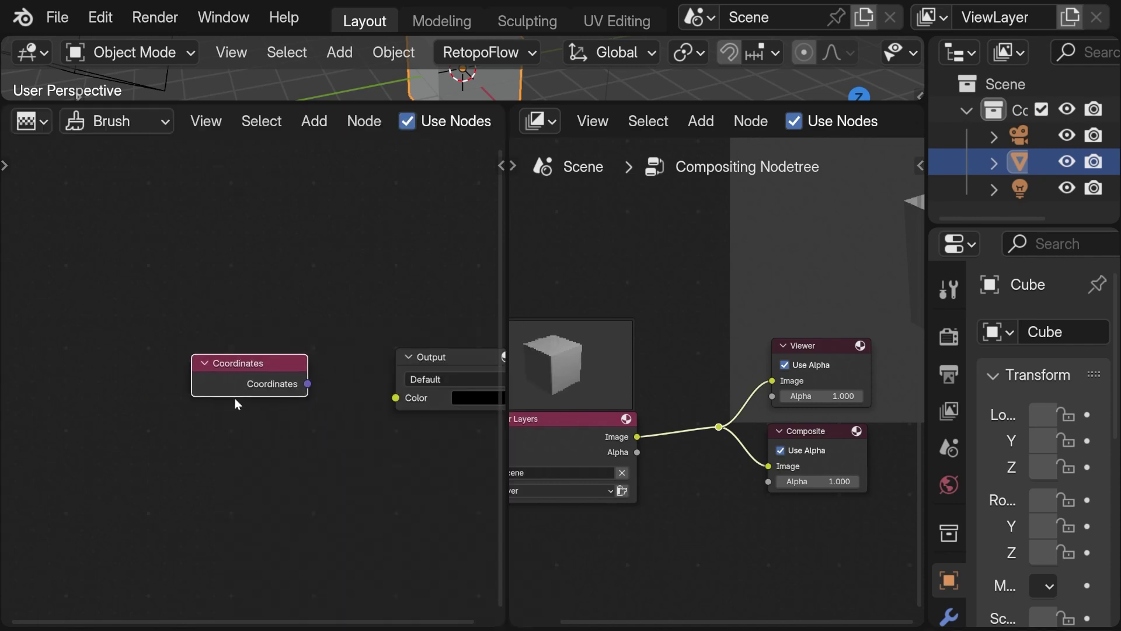
left_click_drag(297, 387, 395, 397)
Rename the texture to .sC and protect it with a fake user.
scroll(237, 133, "down", 5)
left_click(367, 120)
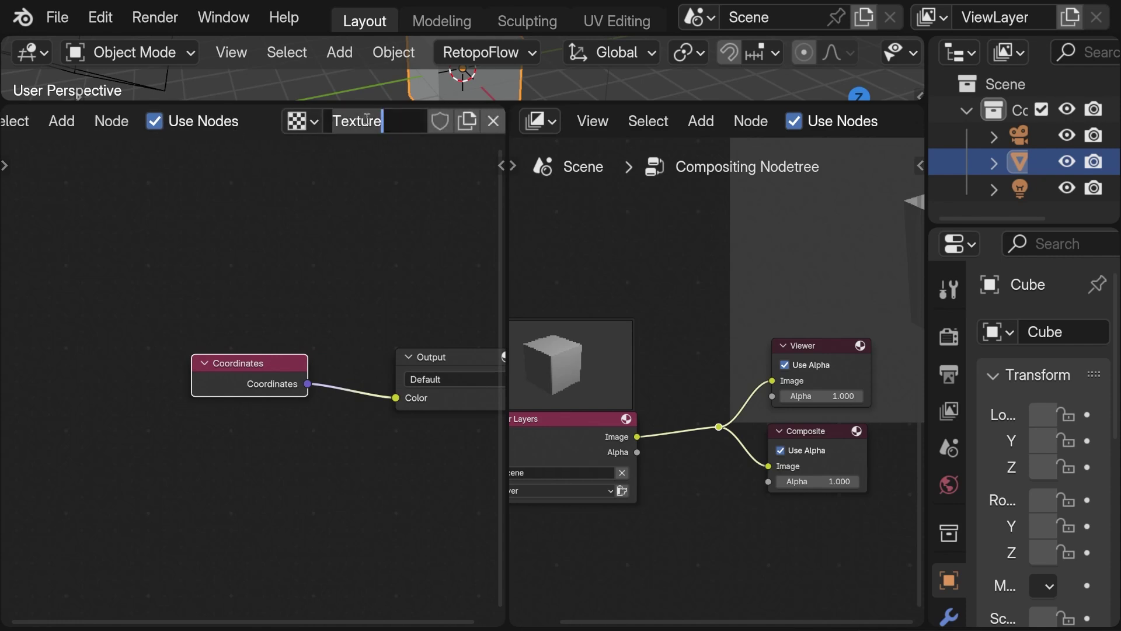
type(".sC")
key("Return")
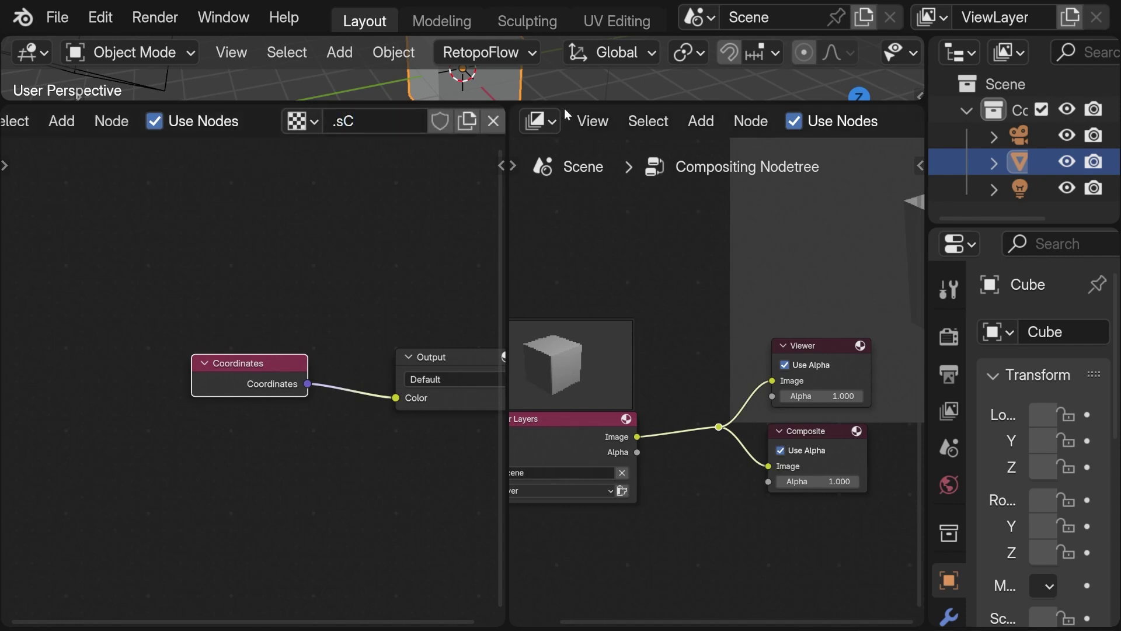
left_click(440, 121)
Close the texture node editor area by joining it into the compositor, and maximize the compositor.
left_click_drag(514, 110, 448, 89)
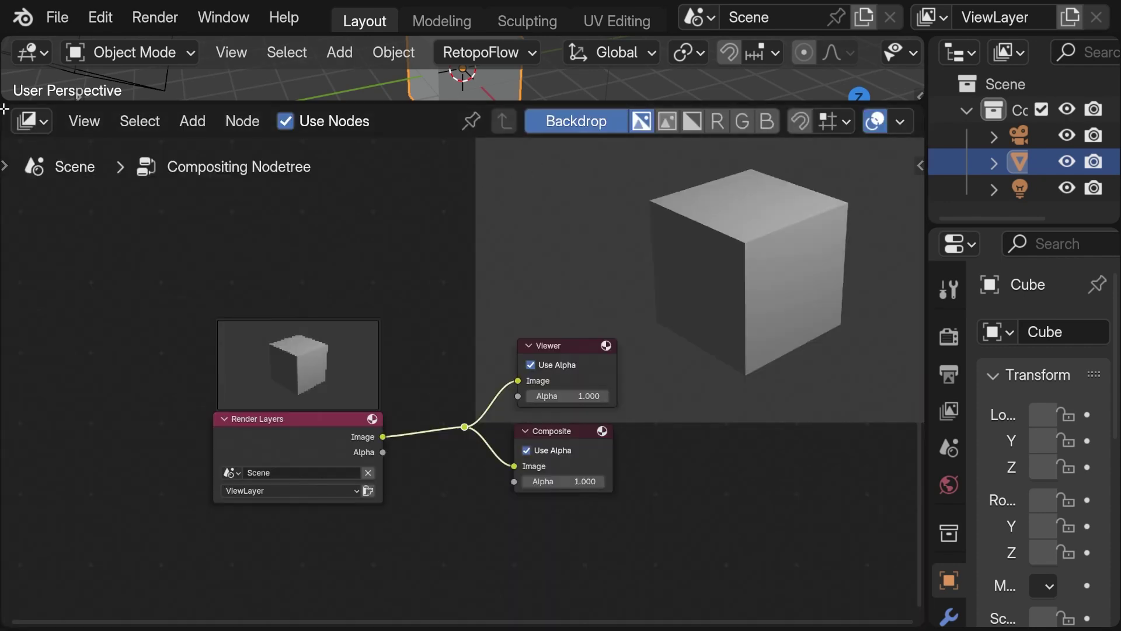
key("ctrl+space")
middle_click_drag(296, 275, 264, 212)
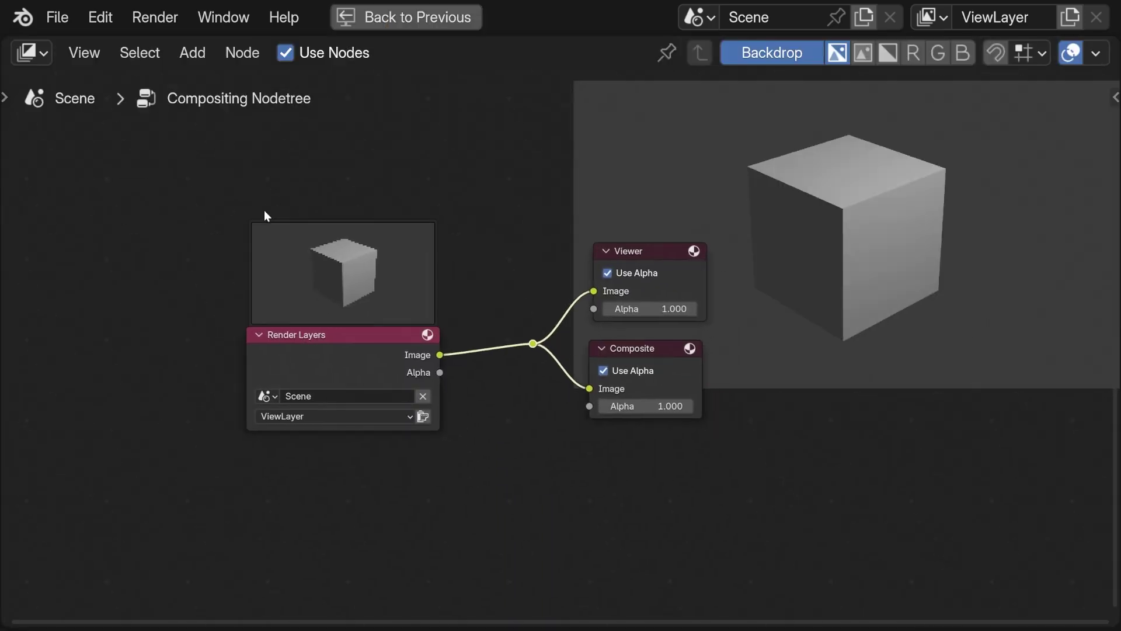
Add a Texture node to the compositor and place it in empty space away from the Render Layers node.
key("shift+a")
type("te")
left_click(282, 250)
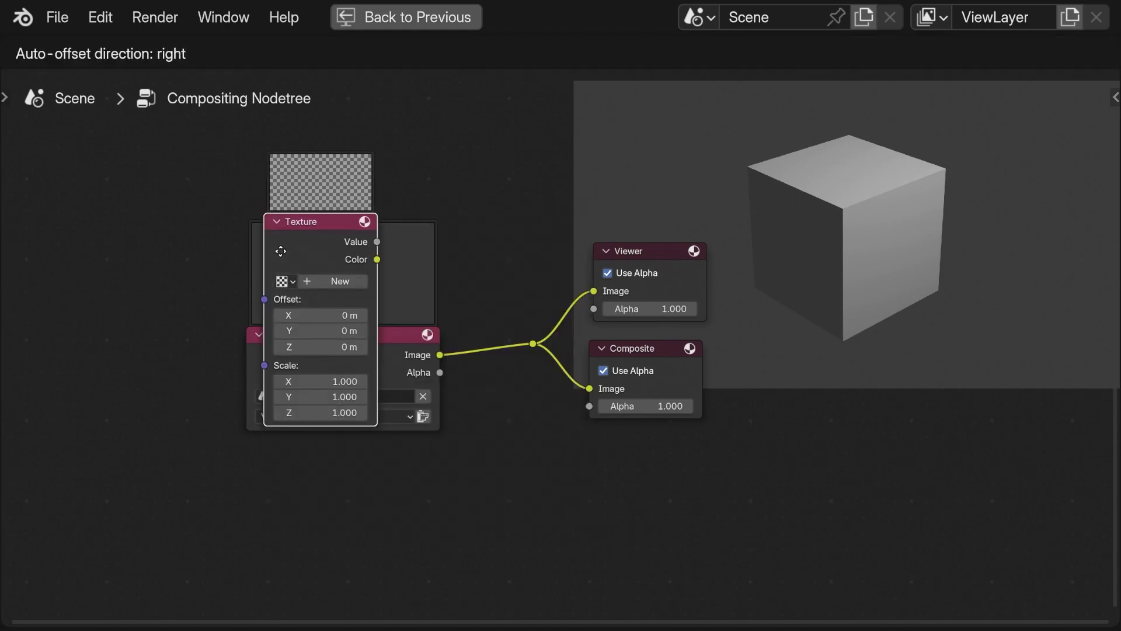
left_click(200, 531)
middle_click_drag(200, 531, 273, 276)
left_click_drag(284, 247, 110, 389)
middle_click_drag(111, 390, 200, 309)
scroll(198, 312, "up", 1)
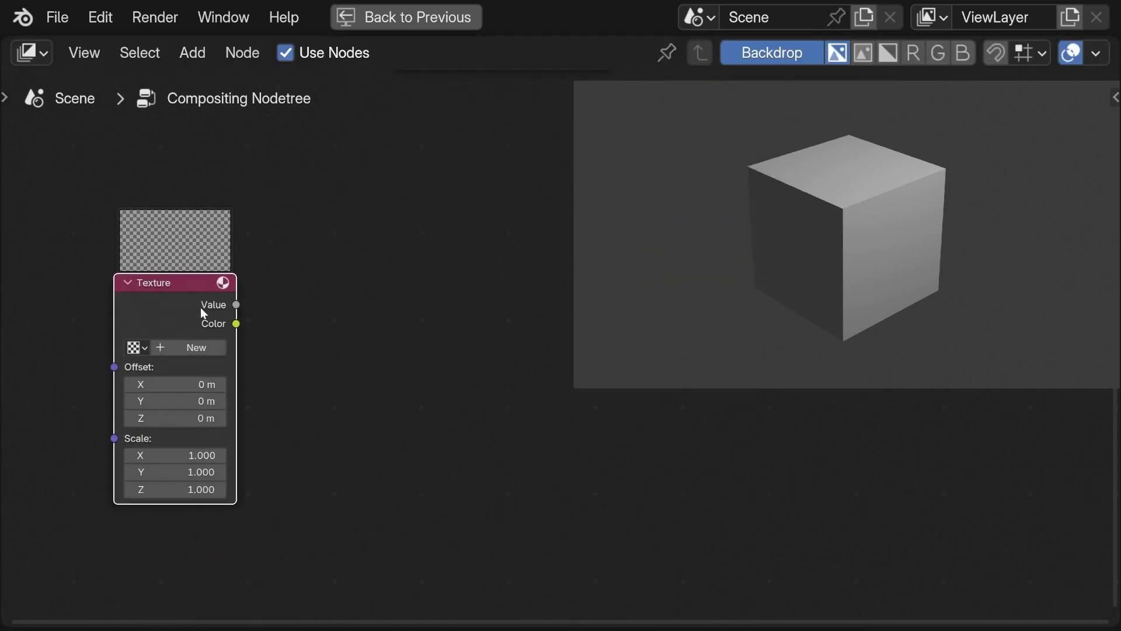
Connect the Texture node's Color output to the Viewer, placed beside it, and assign the coordinates texture to the node.
left_click(171, 294, "ctrl+shift")
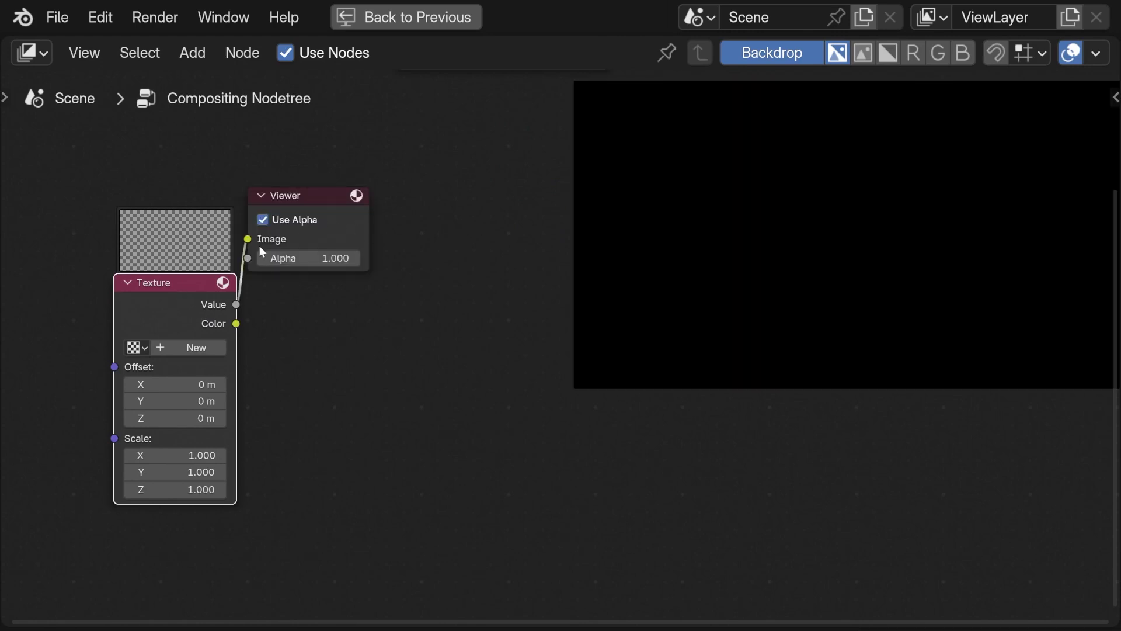
left_click_drag(341, 195, 488, 292)
left_click(136, 347)
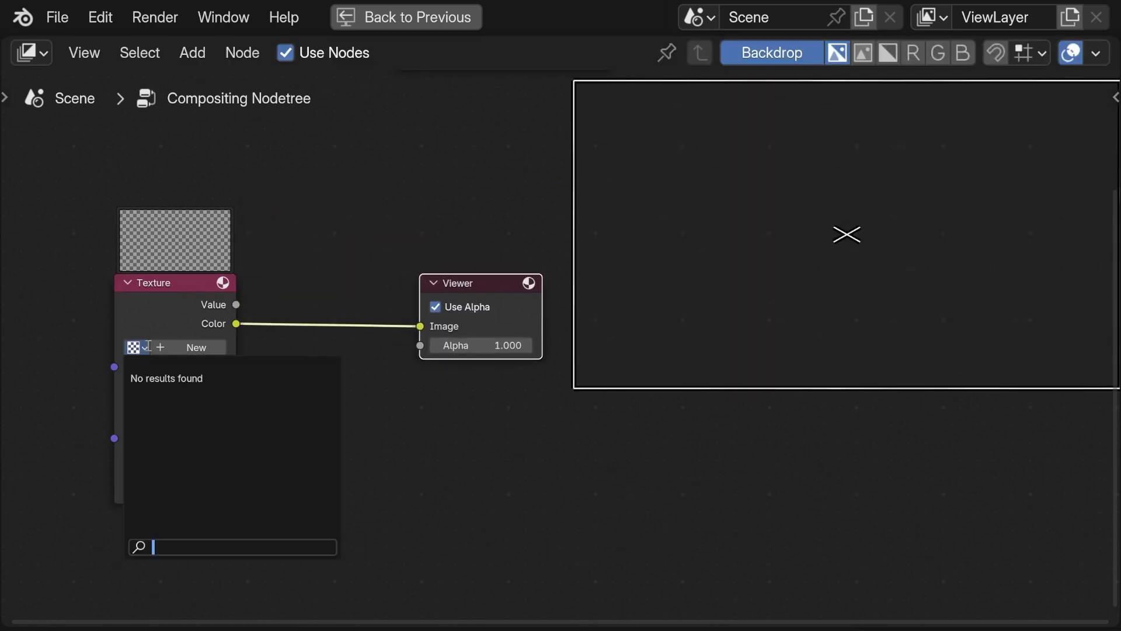
type("....")
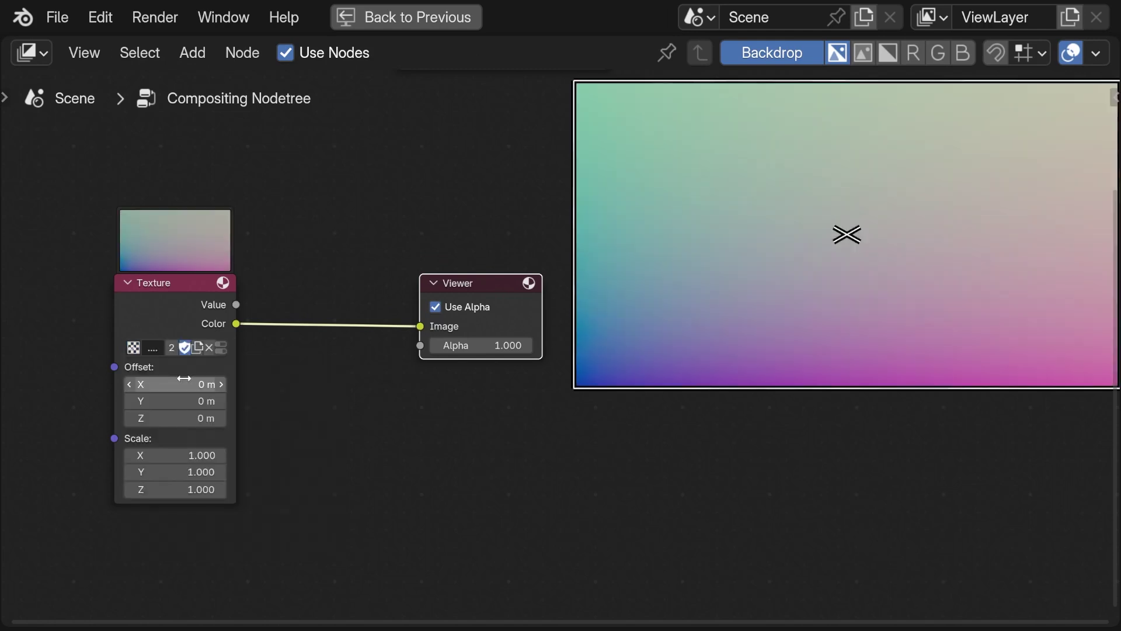
Spread the Texture and Viewer nodes apart and insert a Separate XYZ node between them.
left_click_drag(184, 290, 117, 295)
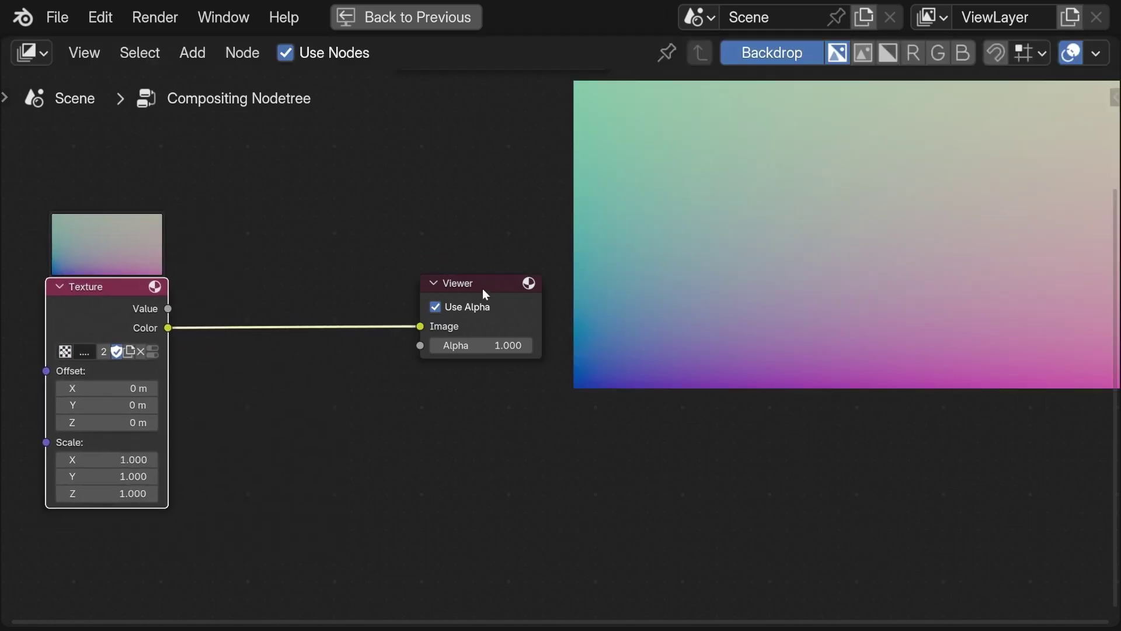
left_click_drag(479, 288, 560, 290)
key("shift+a")
type("sep")
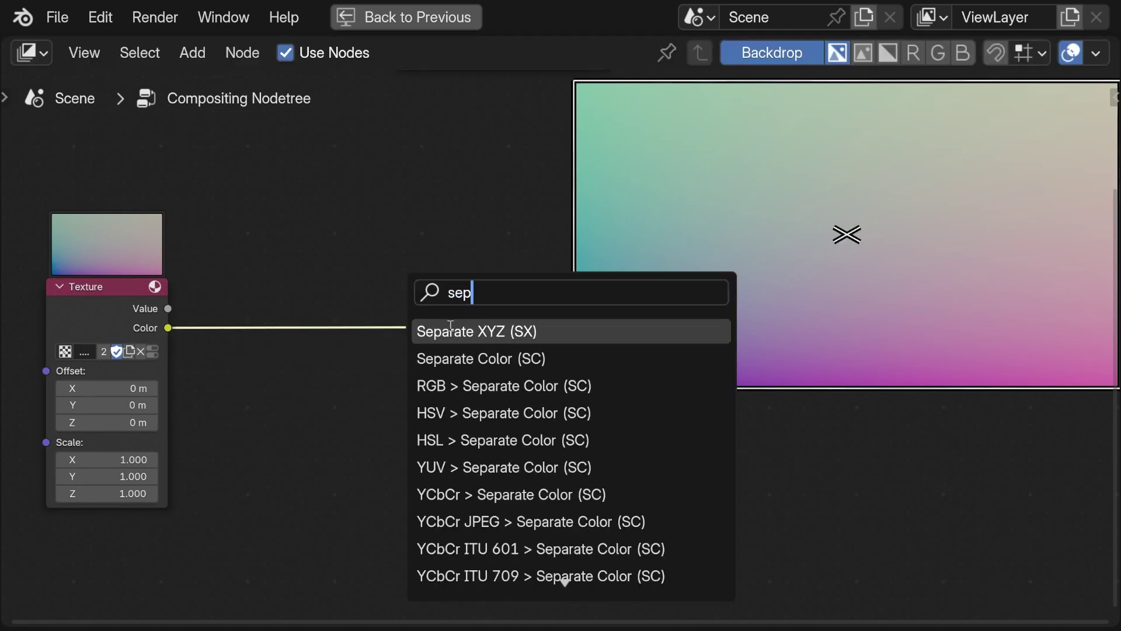
left_click(451, 325)
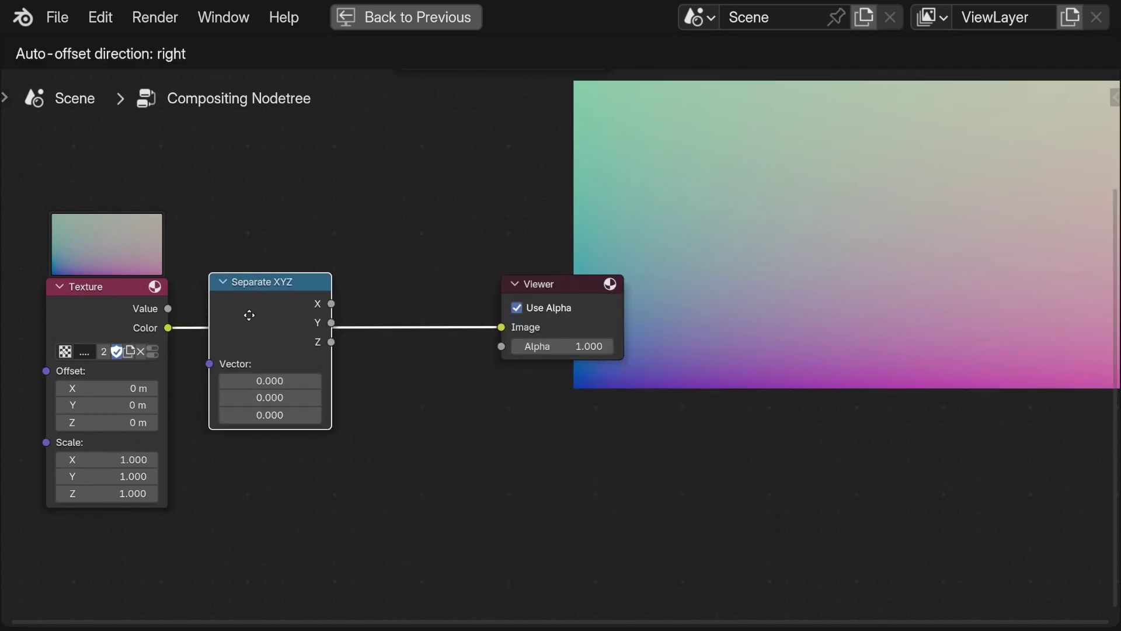
left_click(240, 308)
middle_click_drag(390, 315, 334, 324)
Insert a Combine XYZ node between Separate XYZ's X output and the Viewer, and space the nodes out.
key("Tab")
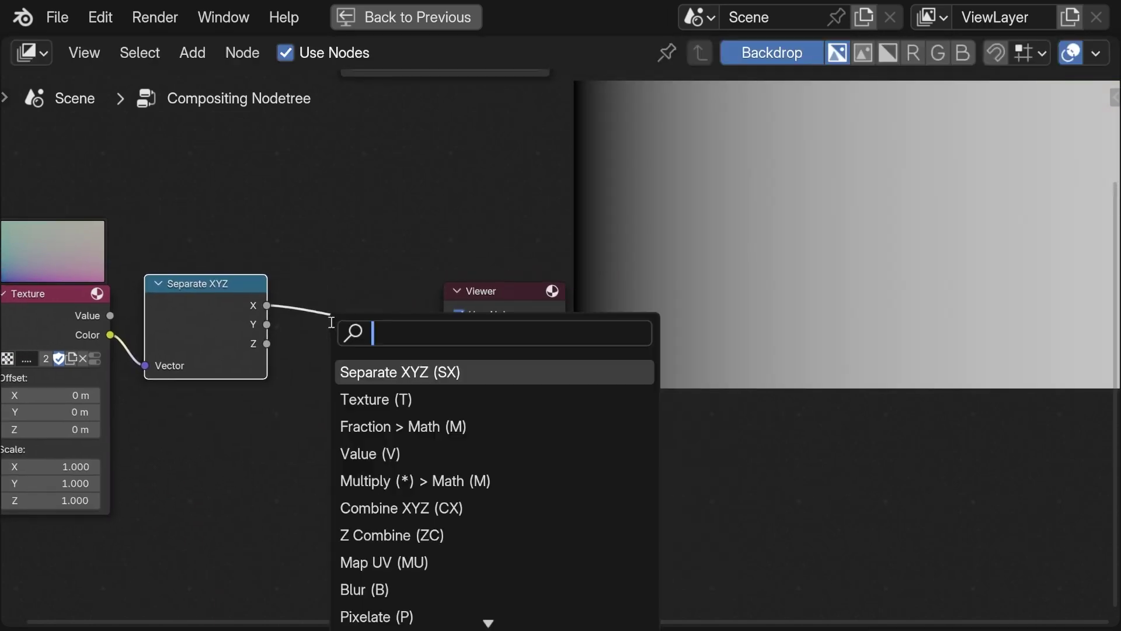
type("comb")
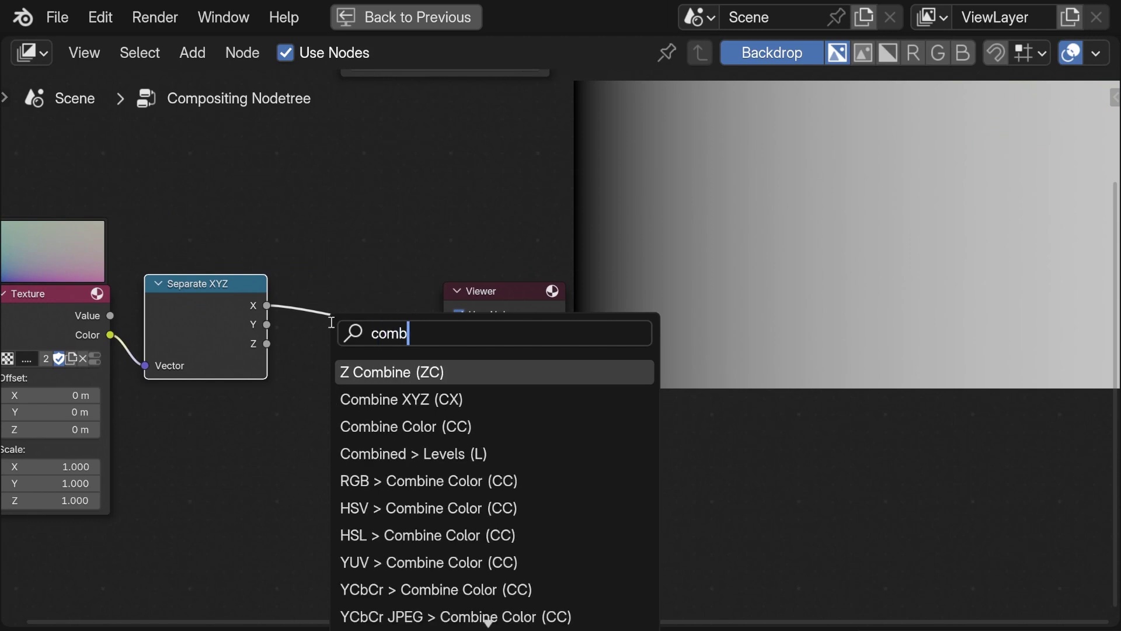
key("Down")
key("Return")
left_click(332, 291)
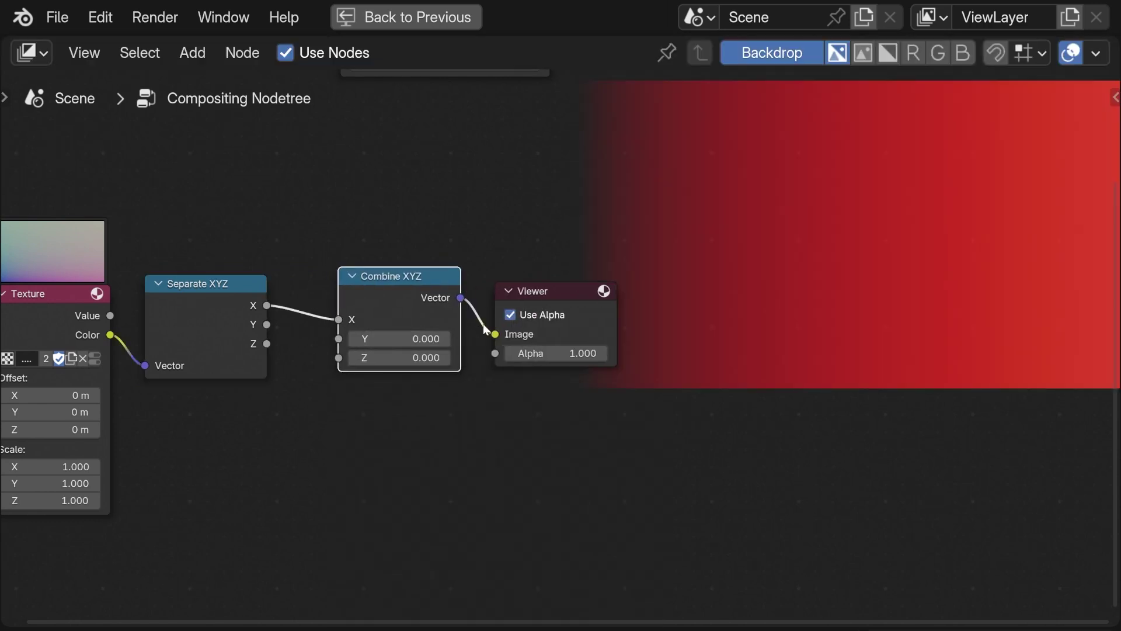
left_click_drag(528, 293, 658, 279)
left_click_drag(392, 275, 457, 269)
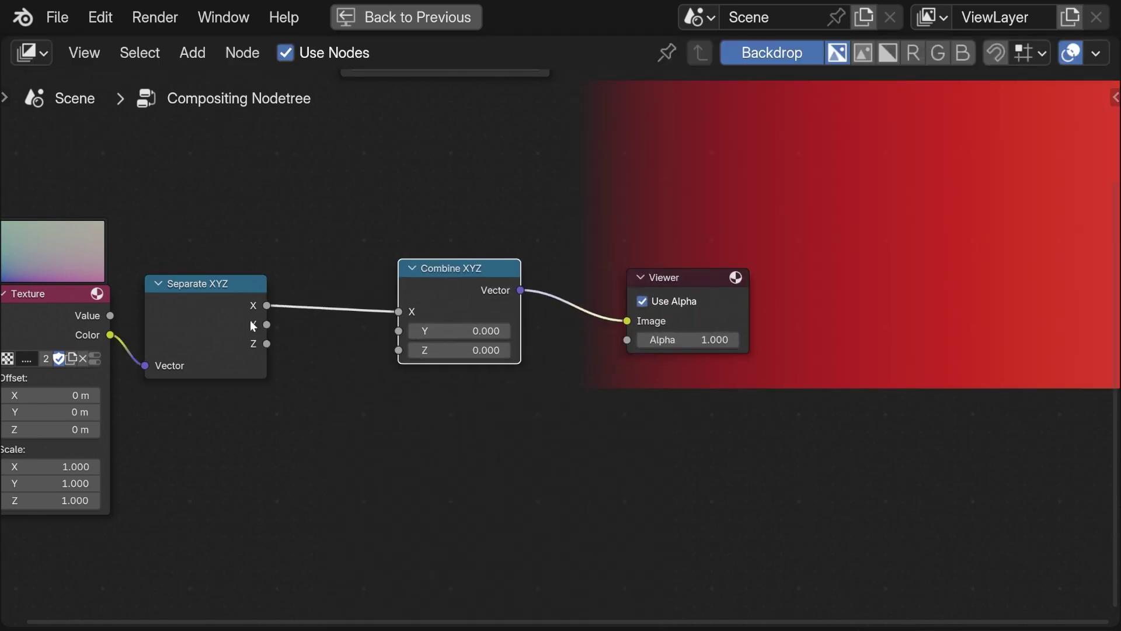
Link the Y output of Separate XYZ to Combine XYZ's Y input and set Combine XYZ's Z to 1.
left_click_drag(255, 325, 396, 330)
left_click(451, 345)
type("2")
key("Return")
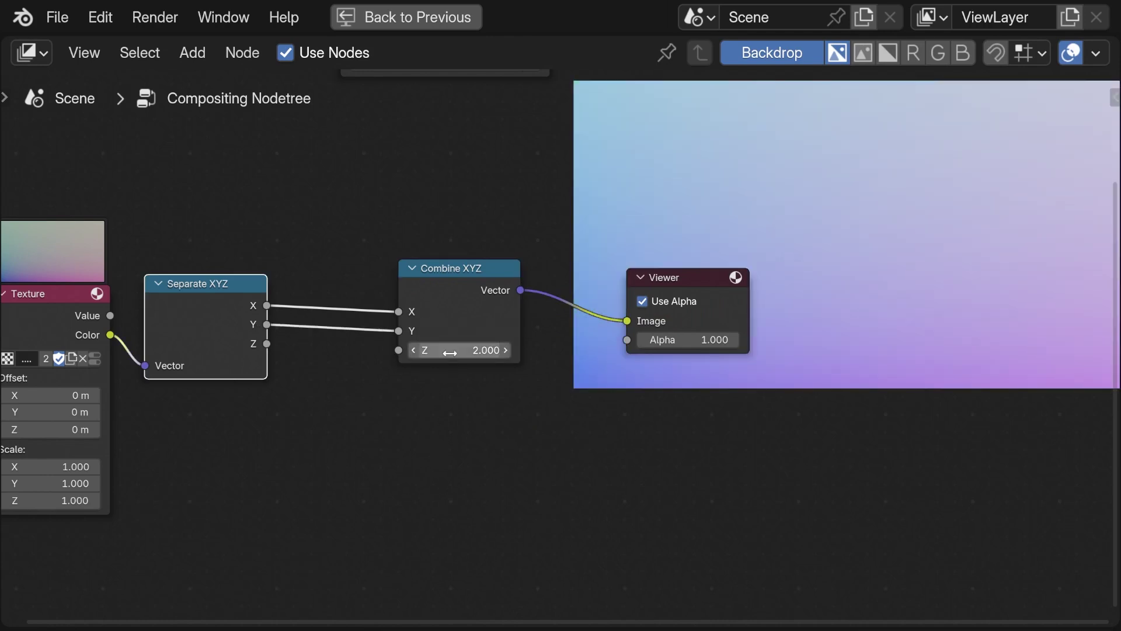
left_click(456, 349)
type("1")
key("Return")
middle_click_drag(429, 409, 521, 411)
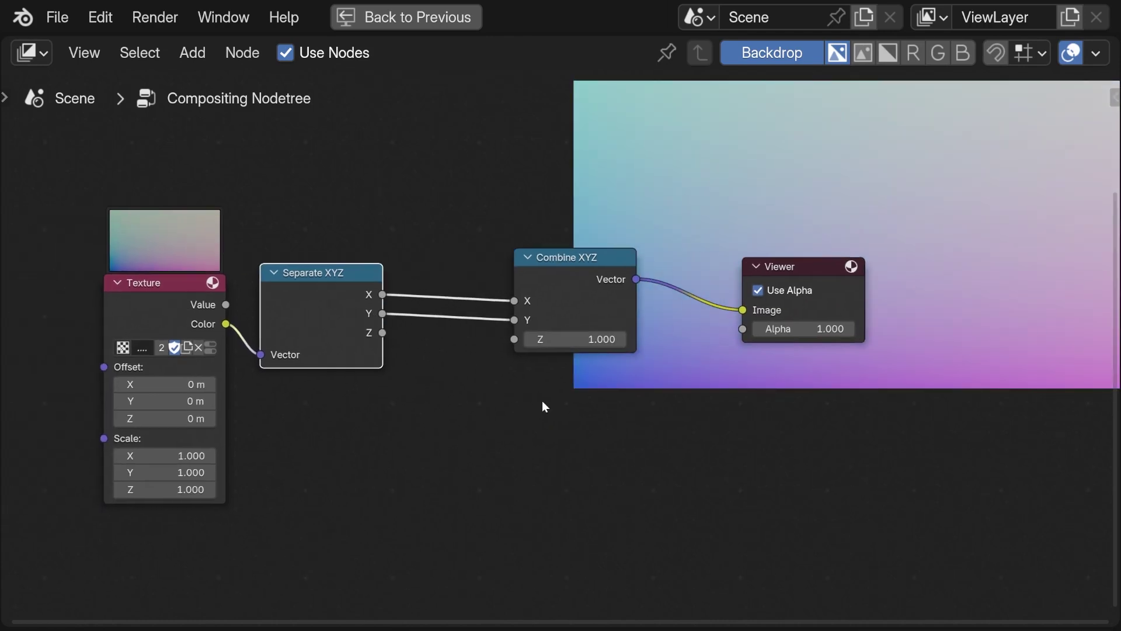
Shift the Texture and Separate XYZ nodes away from Combine XYZ and insert a collapsed Multiply math node on the X link.
left_click_drag(45, 208, 409, 518)
left_click_drag(348, 284, 126, 286)
middle_click_drag(220, 253, 409, 243)
key("Tab")
type("mu")
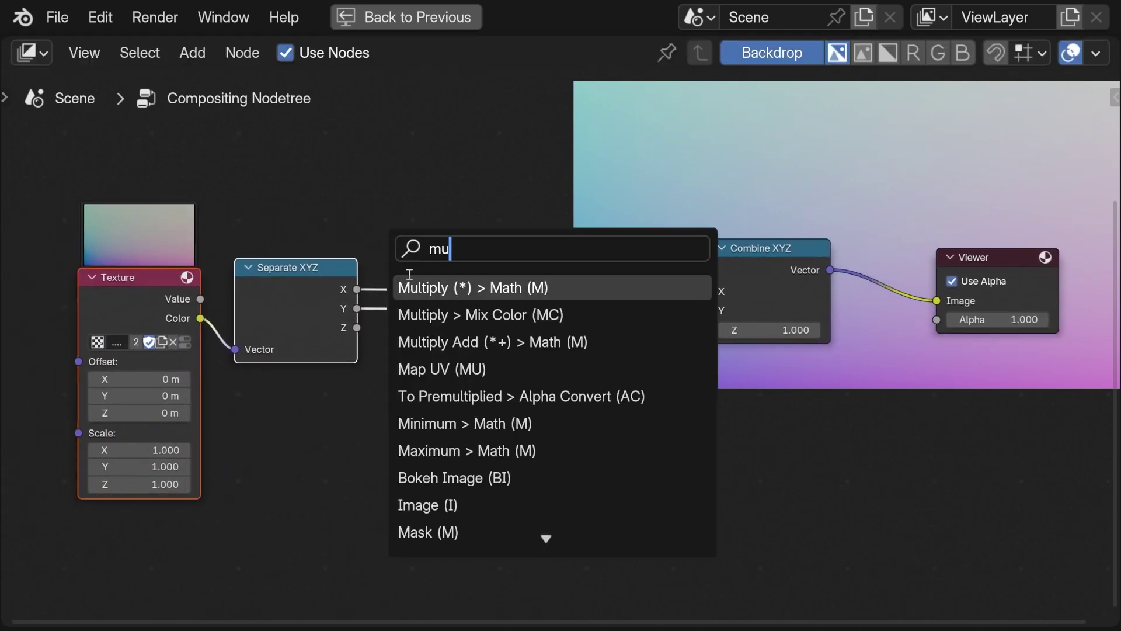
key("Return")
left_click(442, 249)
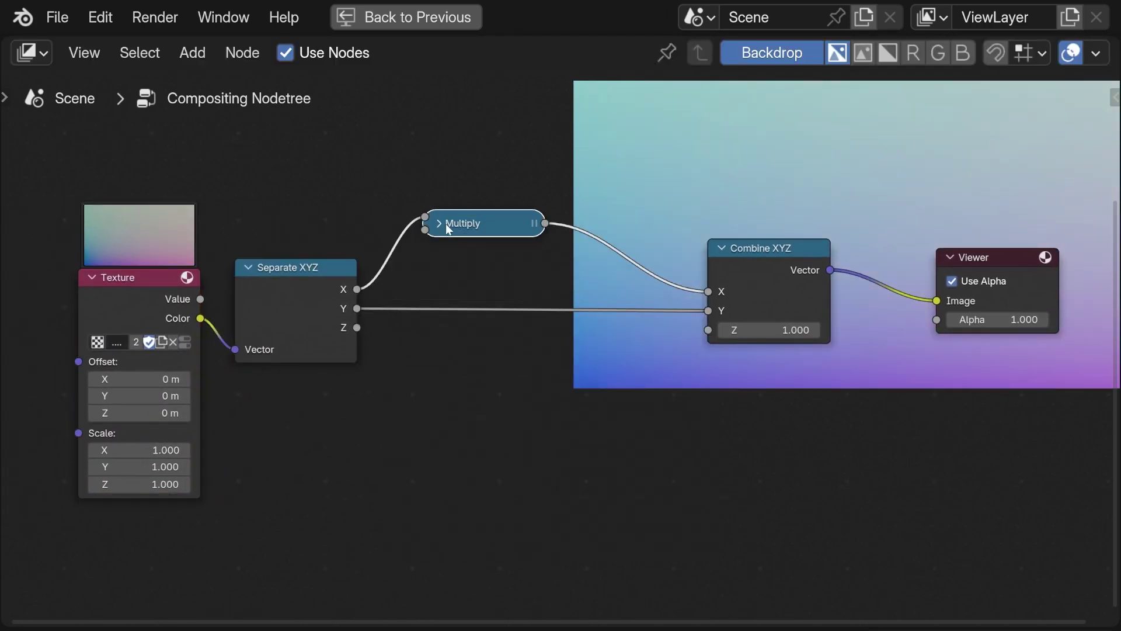
left_click(437, 223)
Duplicate the Multiply math node, expand the copy, change its operation to Divide, and place it above the original.
left_click_drag(468, 229, 477, 277)
key("shift+d")
left_click(403, 169)
scroll(374, 216, "up", 2)
left_click(345, 209)
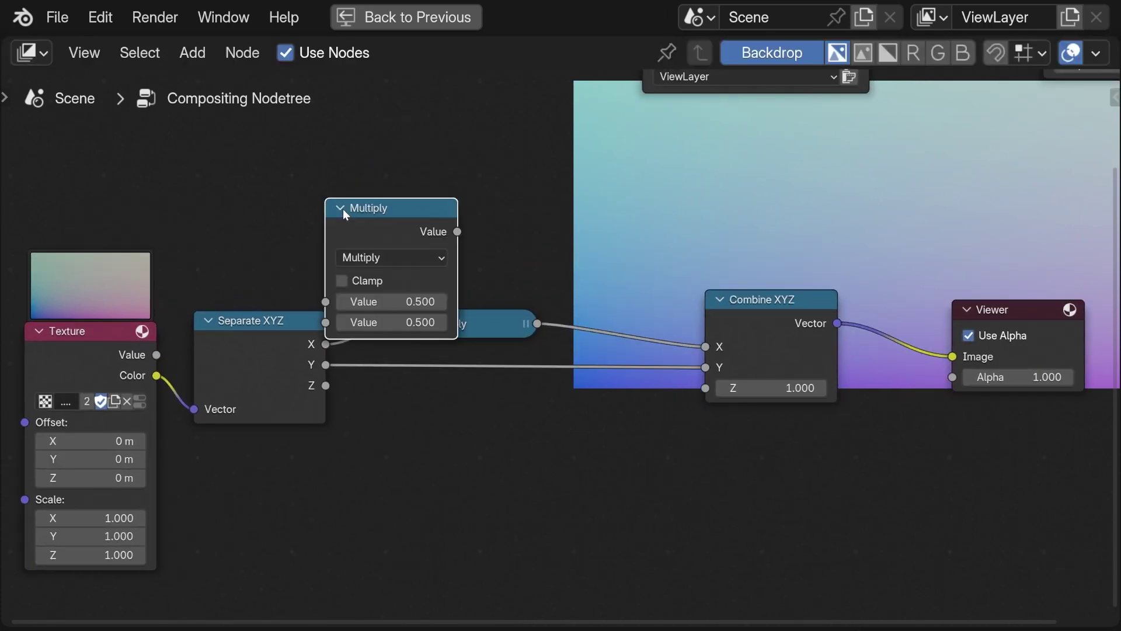
left_click(370, 257)
left_click(376, 371)
left_click_drag(388, 214, 397, 153)
Set the Divide node to 1920 over 1080, link it to Multiply's second input, and collapse it above Multiply.
left_click(404, 246)
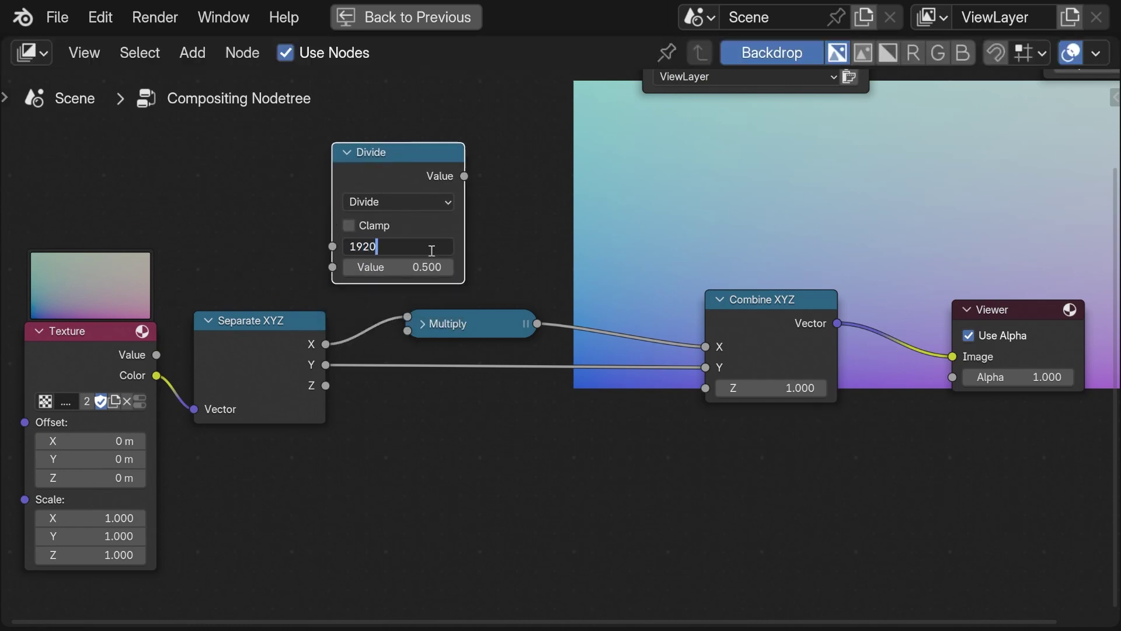
key("Tab")
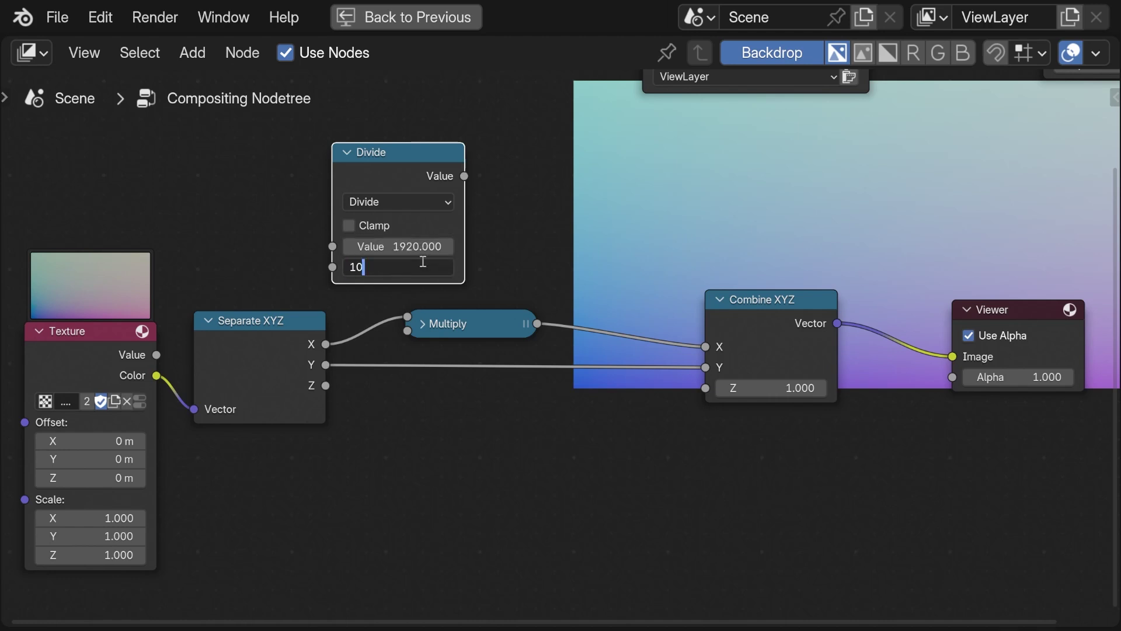
type("1080")
key("Return")
left_click_drag(464, 177, 406, 334)
left_click_drag(394, 165, 451, 274)
left_click(426, 163)
Move the coordinate and math nodes and Combine XYZ away from the Viewer to free space between them.
scroll(541, 315, "down", 2)
middle_click_drag(580, 366, 544, 329)
left_click_drag(549, 501, 81, 220)
left_click_drag(458, 260, 202, 260)
left_click_drag(660, 277, 314, 283)
Insert a Mix Color node in Multiply mode between Combine XYZ and the Viewer.
middle_click_drag(314, 282, 388, 287)
scroll(433, 212, "up", 1)
key("Tab")
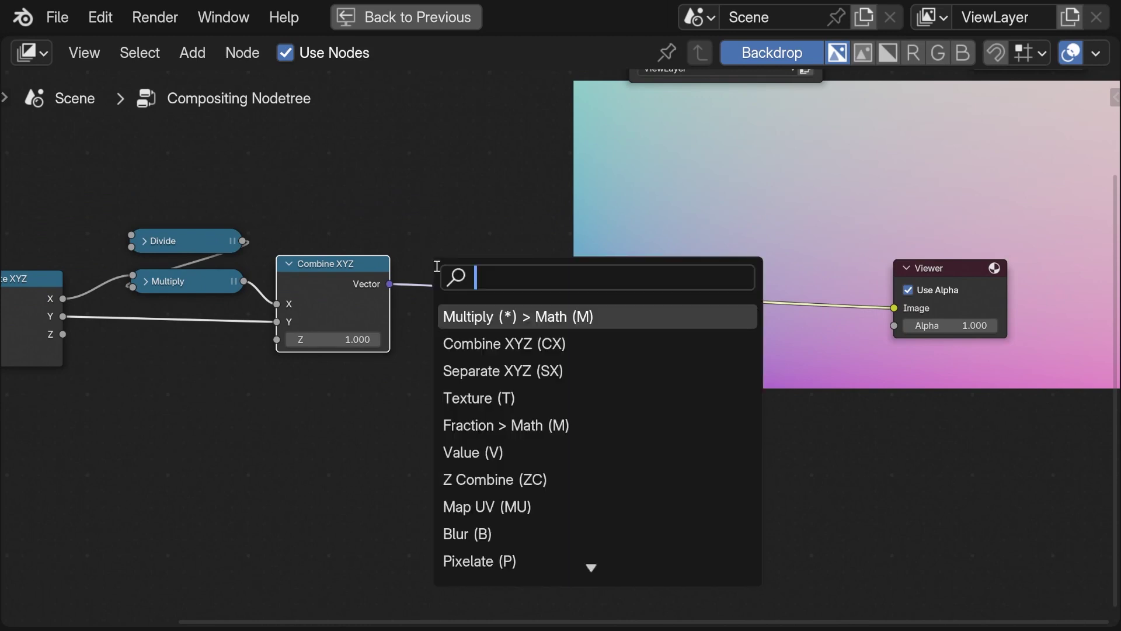
type("mul")
left_click(452, 344)
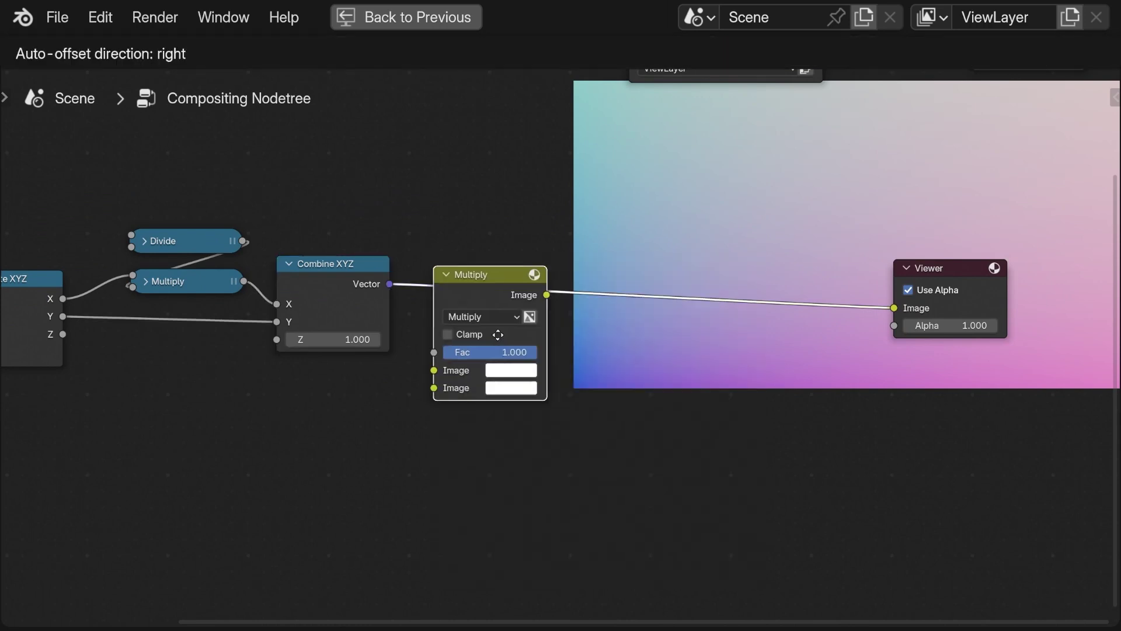
left_click(483, 319)
middle_click_drag(484, 377, 390, 376)
Add a Value node set to 6 and link it to the second Image input of the Multiply mix node.
key("shift+a")
type("va")
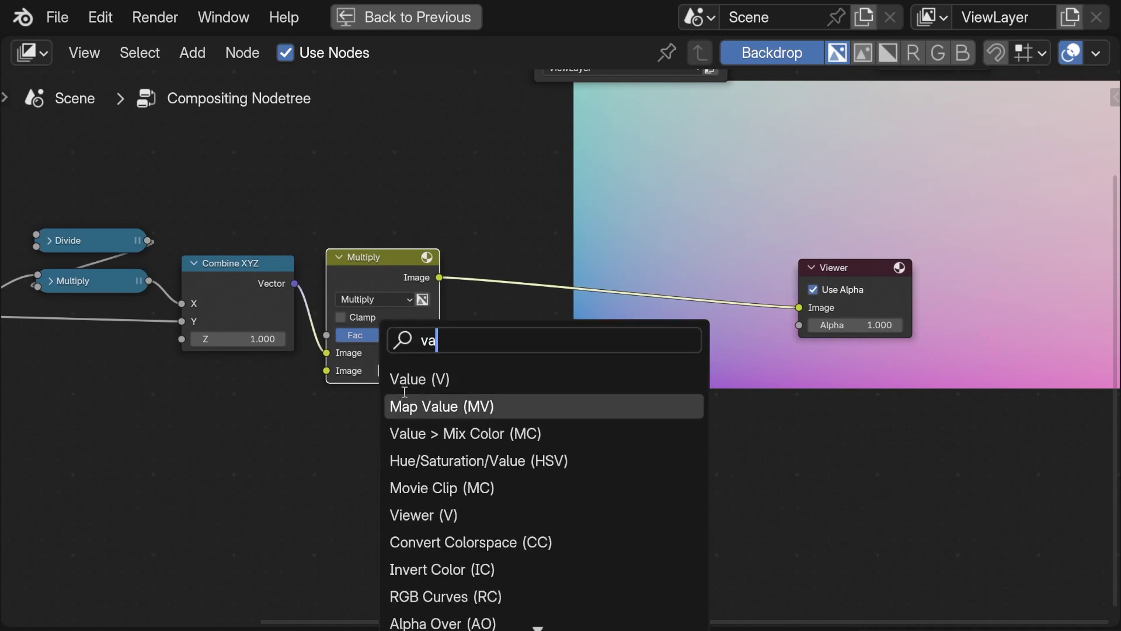
left_click(407, 385)
left_click(362, 418)
middle_click_drag(391, 463, 411, 383)
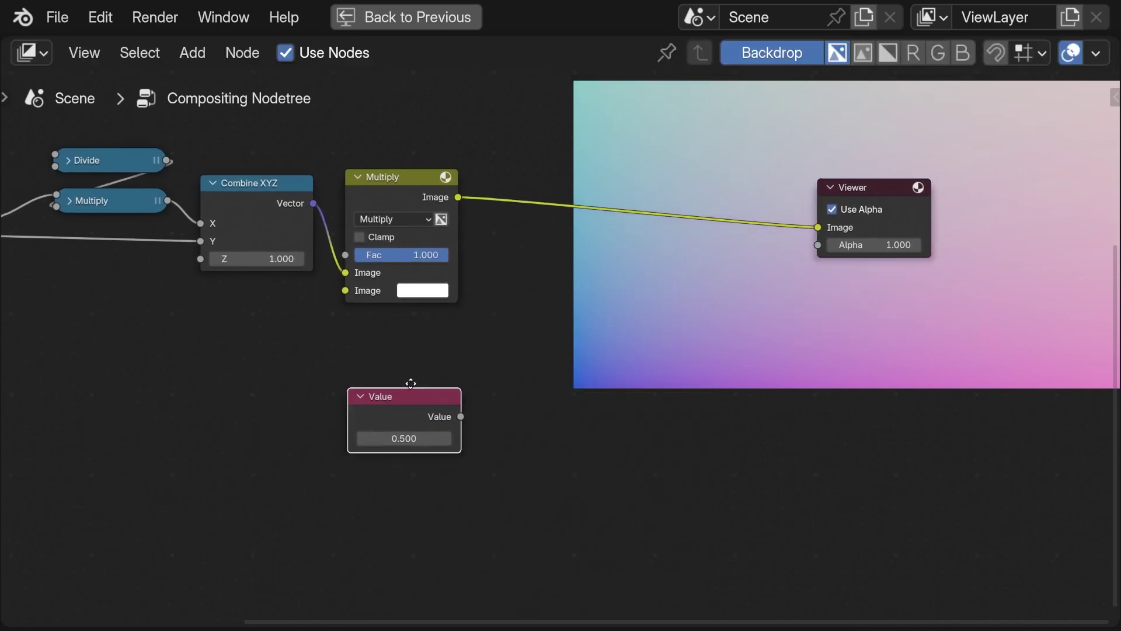
type("6")
key("Return")
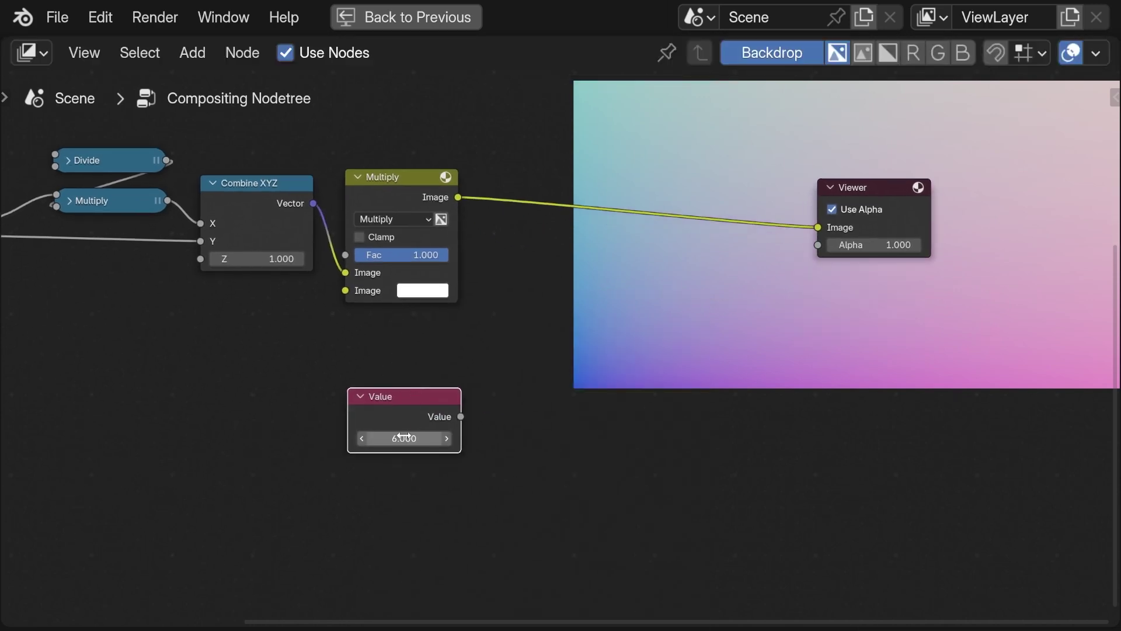
left_click_drag(461, 417, 350, 290)
middle_click_drag(446, 342, 471, 345)
Duplicate the Separate XYZ and Combine XYZ nodes and place the copies below the link to the Viewer.
middle_click_drag(186, 303, 278, 316)
left_click(66, 216)
left_click(361, 200, "shift")
middle_click_drag(360, 199, 253, 238)
key("shift+d")
left_click(932, 374)
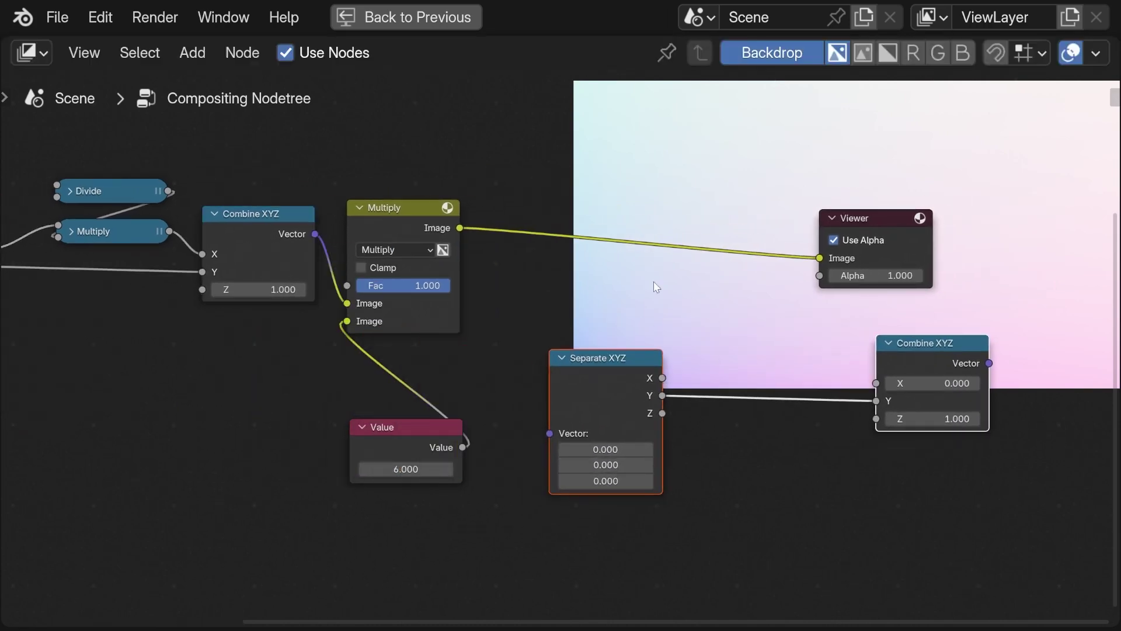
Wire the Multiply mix output through the copied Separate XYZ and Combine XYZ to the Viewer, linking X to X.
left_click_drag(460, 227, 549, 433)
middle_click_drag(817, 372, 770, 388)
left_click_drag(760, 254, 1001, 251)
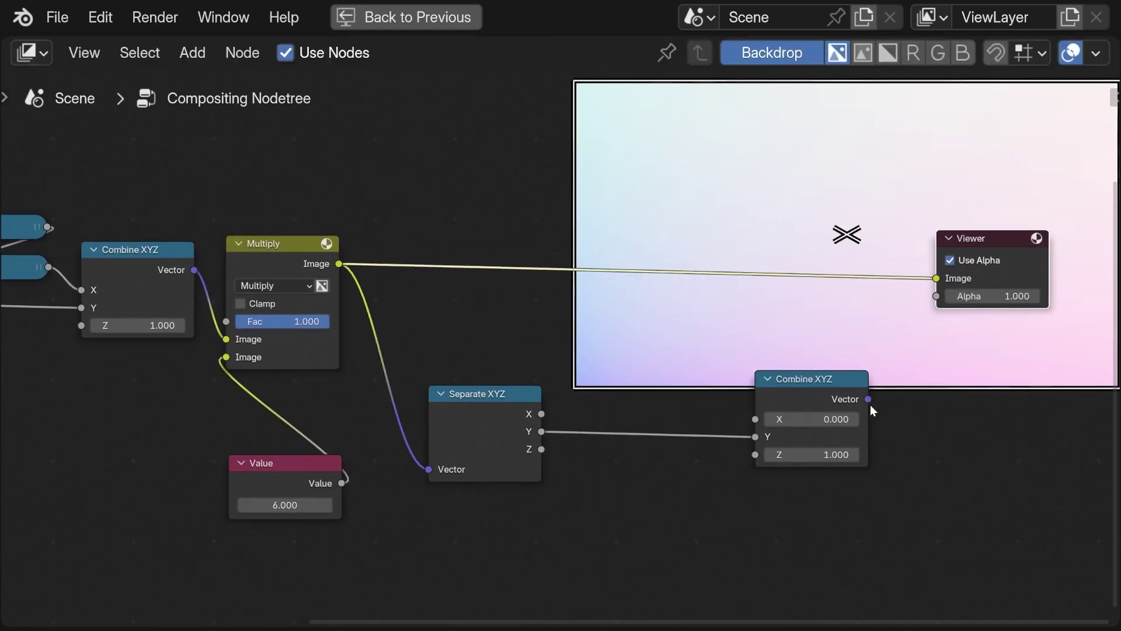
left_click_drag(868, 399, 936, 279)
left_click_drag(543, 413, 756, 419)
Insert Fraction math nodes on both the X and Y links between the copied Separate XYZ and Combine XYZ nodes.
middle_click_drag(639, 444, 310, 376)
scroll(568, 388, "up", 1)
key("shift+a")
type("fra")
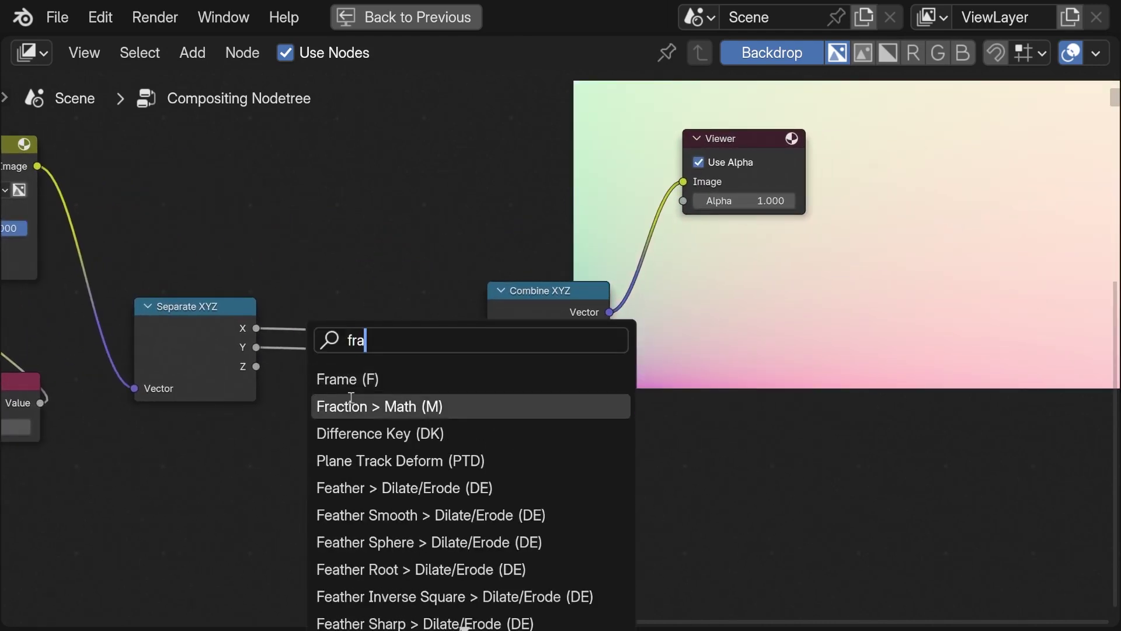
left_click(351, 401)
left_click(370, 300)
left_click_drag(375, 284, 376, 240)
key("shift+d")
left_click(378, 356)
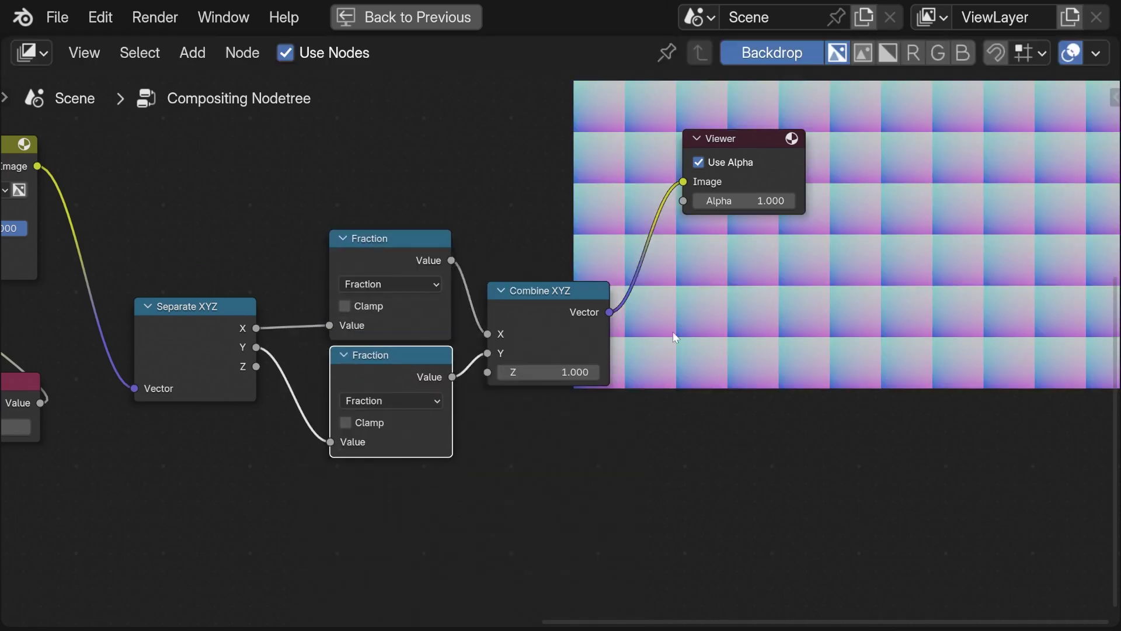
Select the second Separate XYZ, Fraction and Combine XYZ nodes together and move them up beside the Multiply mix node.
scroll(240, 369, "down", 4)
middle_click_drag(188, 354, 470, 357)
left_click_drag(858, 473, 598, 290)
left_click_drag(733, 278, 723, 195)
scroll(296, 286, "up", 5)
scroll(304, 283, "up", 3)
left_click(390, 327)
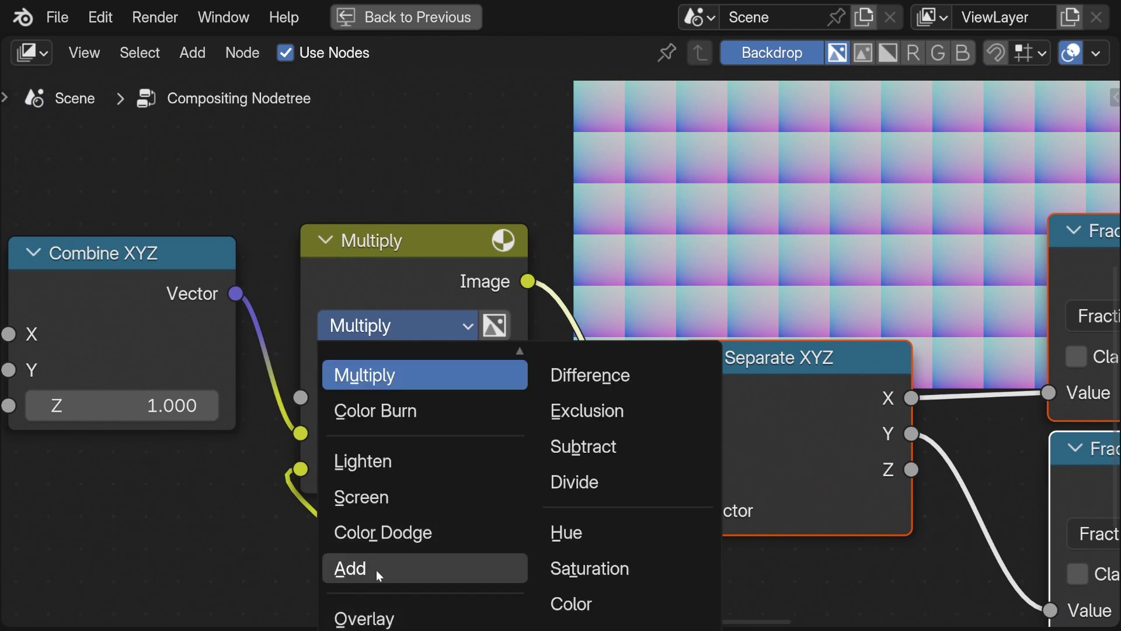
scroll(379, 594, "up", 2)
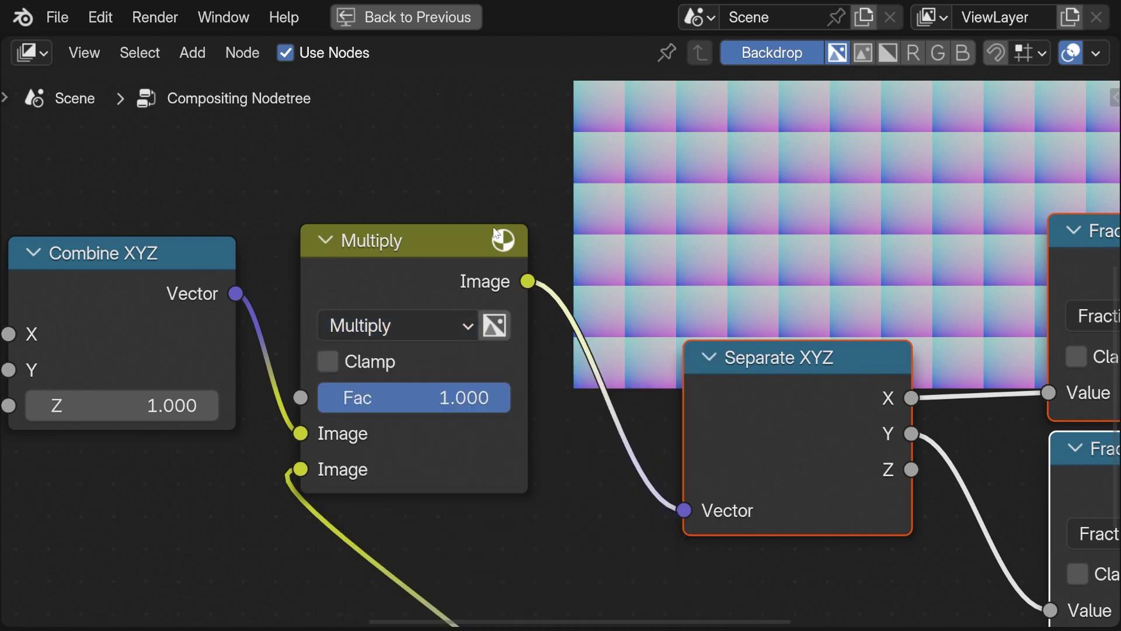
Delete the Multiply mix node, the Combine XYZ feeding it and the Separate XYZ that follows it.
scroll(447, 424, "down", 3)
scroll(459, 481, "down", 3)
left_click(459, 324)
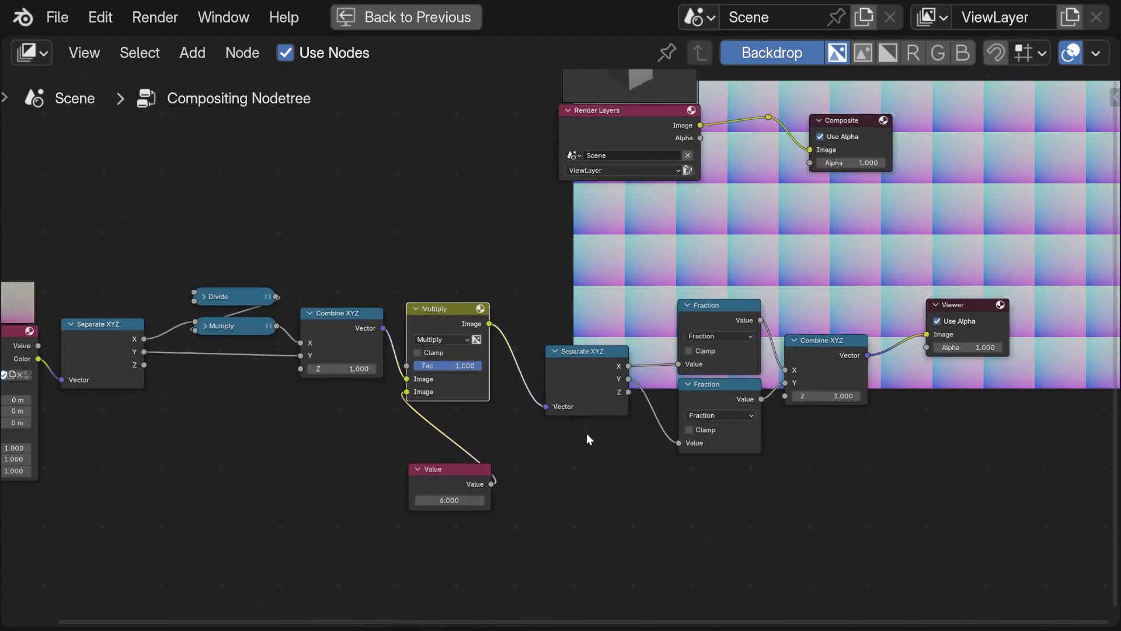
key("x")
left_click(336, 316)
key("x")
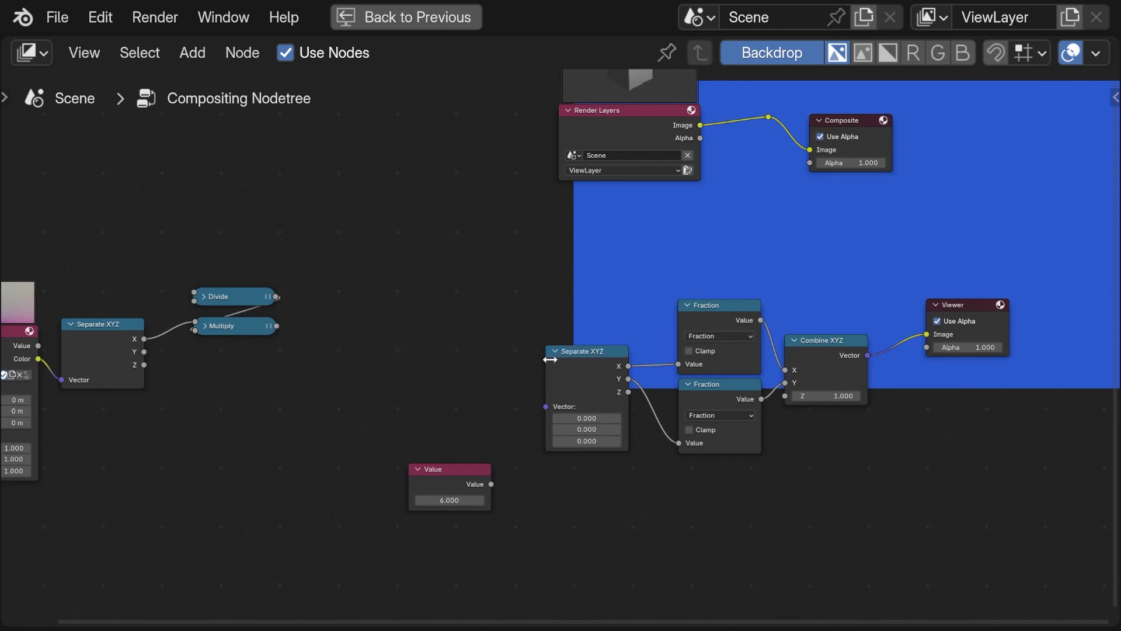
left_click(556, 353)
key("x")
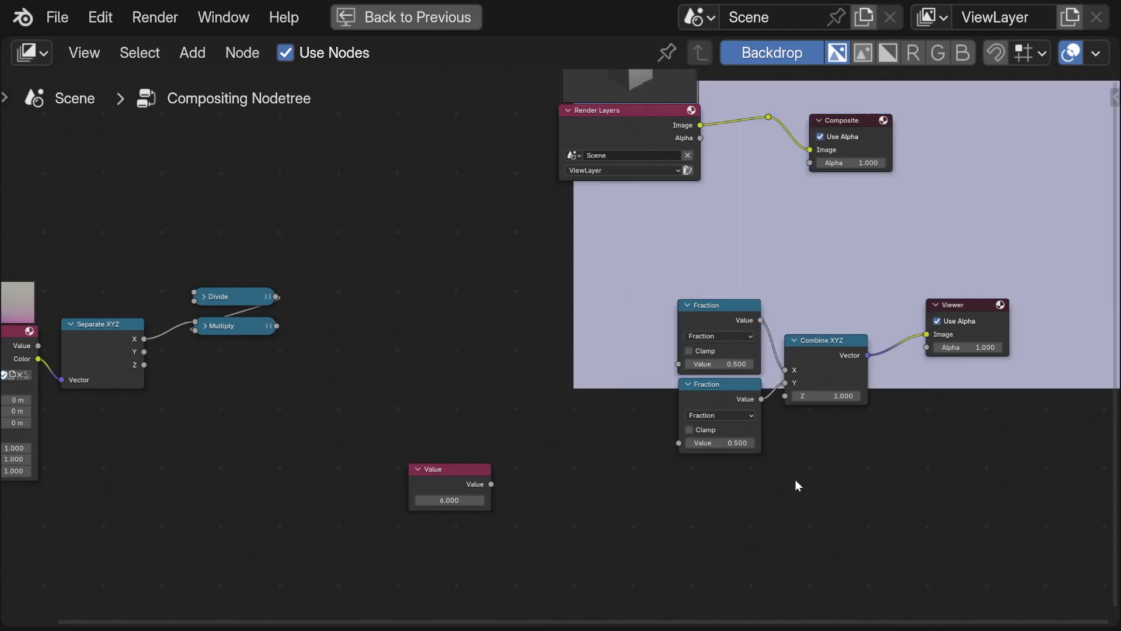
Move the two Fraction nodes with their Combine XYZ, and the Viewer, closer to the remaining Divide and Multiply math nodes.
left_click_drag(811, 481, 648, 287)
left_click_drag(696, 315, 351, 282)
left_click_drag(947, 310, 637, 313)
Link the Multiply math node's output to the upper Fraction and the Separate XYZ's Y output to the lower Fraction.
scroll(159, 335, "up", 2)
middle_click_drag(166, 365, 431, 356)
scroll(433, 356, "up", 1)
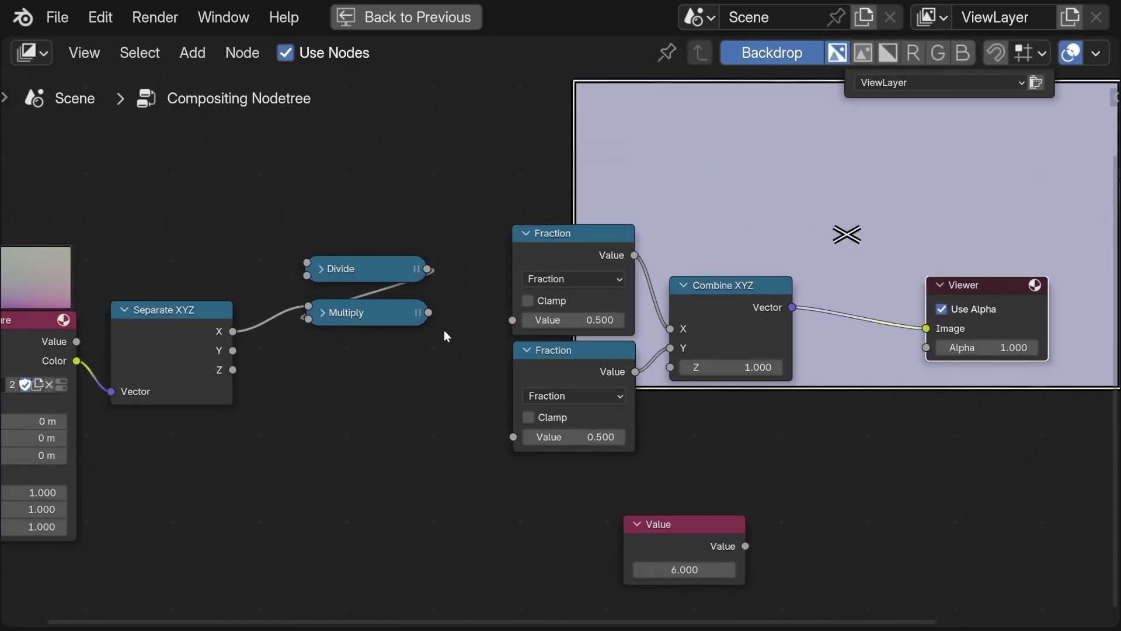
left_click(425, 307)
left_click_drag(519, 324, 514, 320)
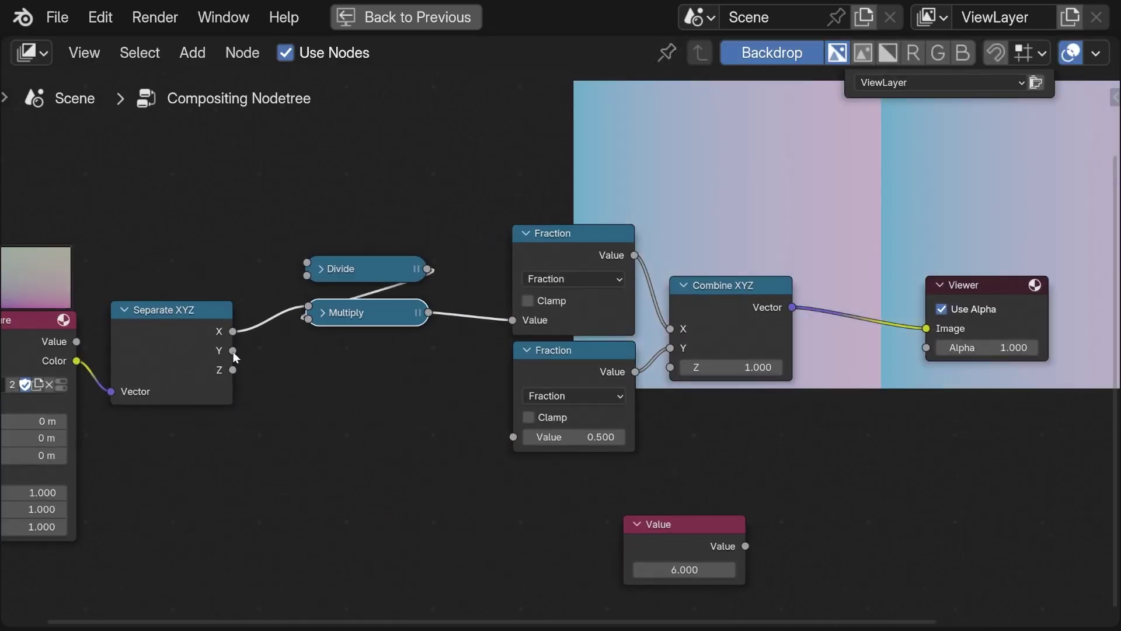
left_click_drag(233, 350, 513, 436)
scroll(660, 444, "down", 1)
middle_click_drag(659, 444, 611, 442)
scroll(772, 435, "down", 1)
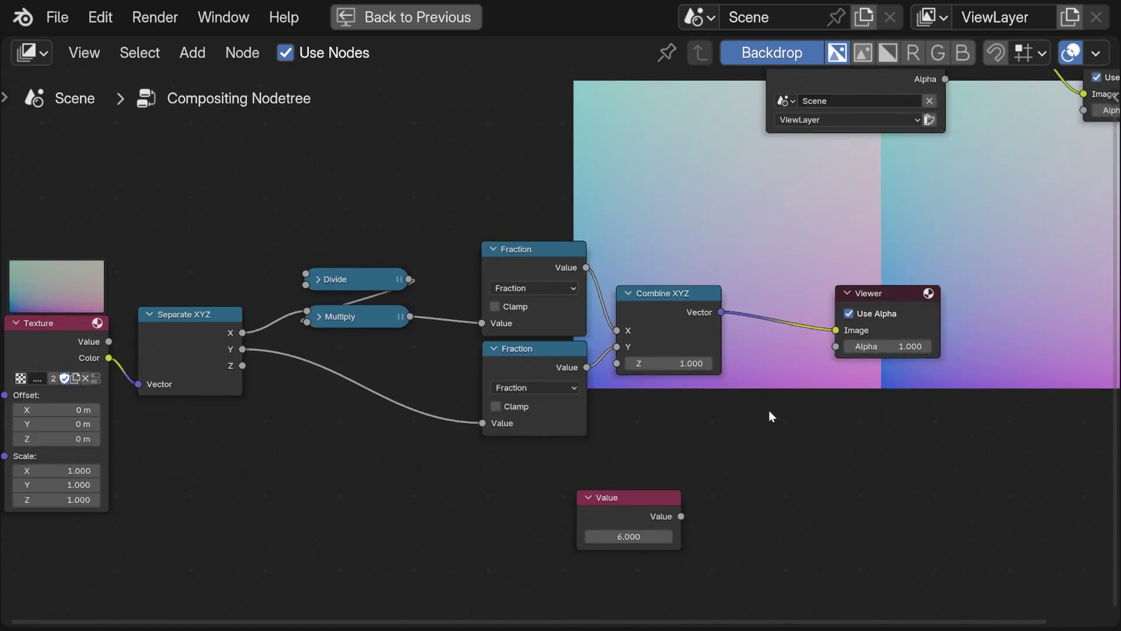
Collapse and stack the two Fraction nodes, spread them with Combine XYZ and Viewer away from Multiply, and place the Value node above the gap.
left_click(494, 250)
left_click(494, 350)
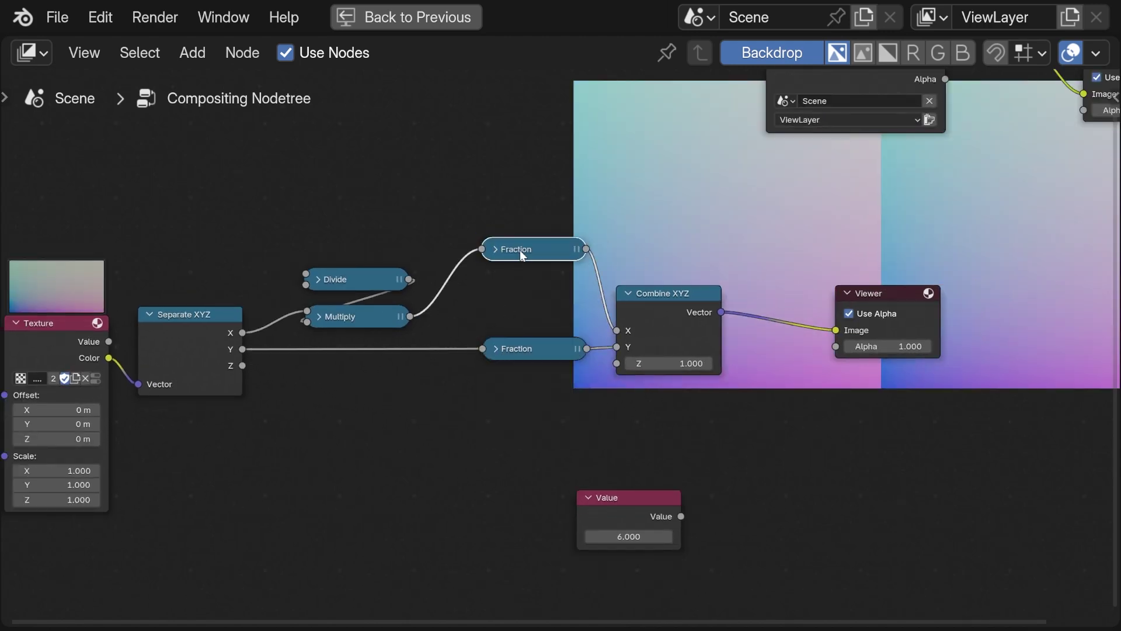
left_click_drag(519, 254, 516, 321)
left_click_drag(921, 453, 732, 312)
middle_click_drag(564, 350, 552, 402)
left_click_drag(604, 549, 454, 282)
scroll(453, 323, "up", 2)
middle_click_drag(453, 323, 365, 332)
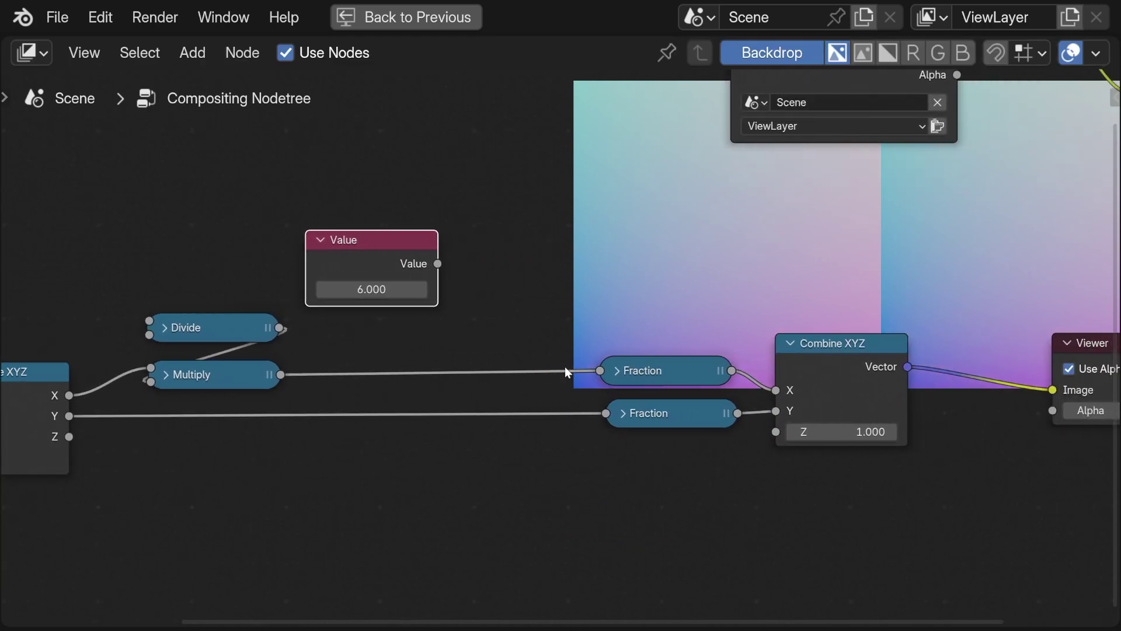
Insert a collapsed Multiply math node on the X link before Fraction and connect the Value node to its second input.
key("shift+a")
type("mu")
left_click(578, 376)
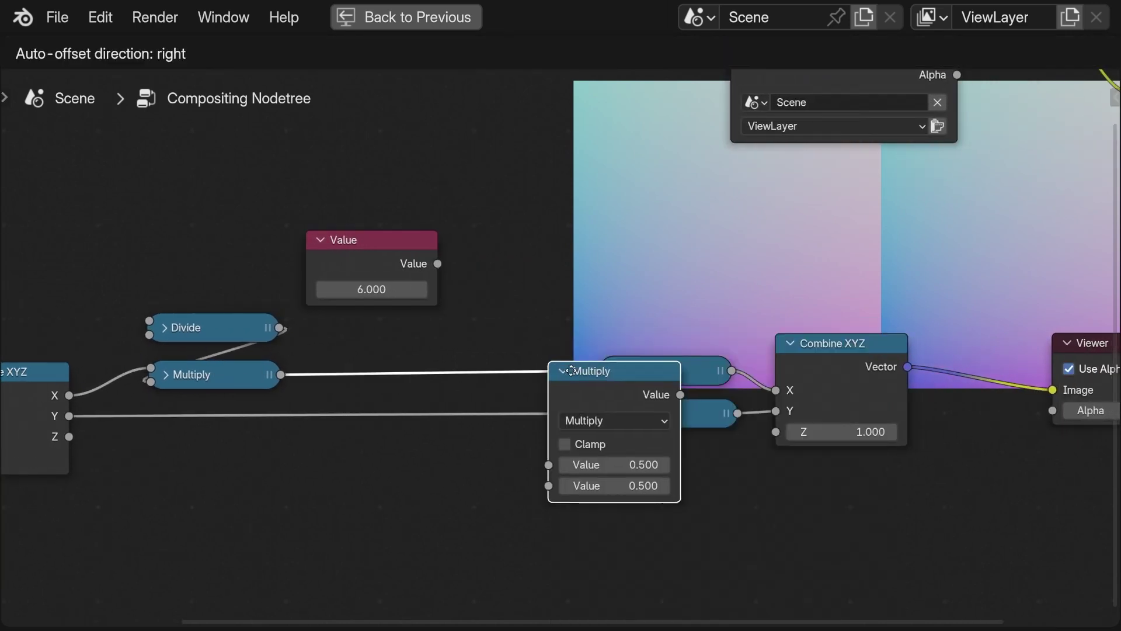
left_click(464, 296)
left_click(443, 295)
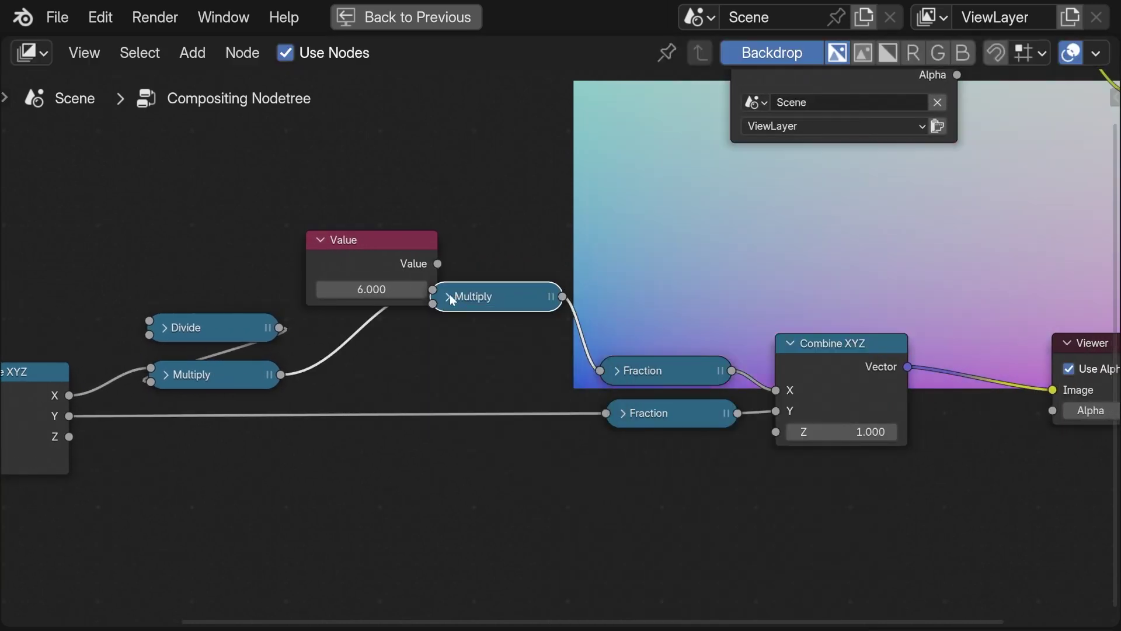
left_click_drag(453, 295, 449, 373)
left_click_drag(438, 263, 430, 380)
Duplicate that Multiply node onto the Y link, connect the Value node to it, and place Value directly above both Multiply nodes.
left_click(459, 374)
key("shift+d")
left_click(461, 416)
left_click_drag(438, 263, 428, 425)
middle_click_drag(445, 286, 281, 307)
left_click_drag(230, 266, 335, 302)
scroll(587, 412, "down", 2)
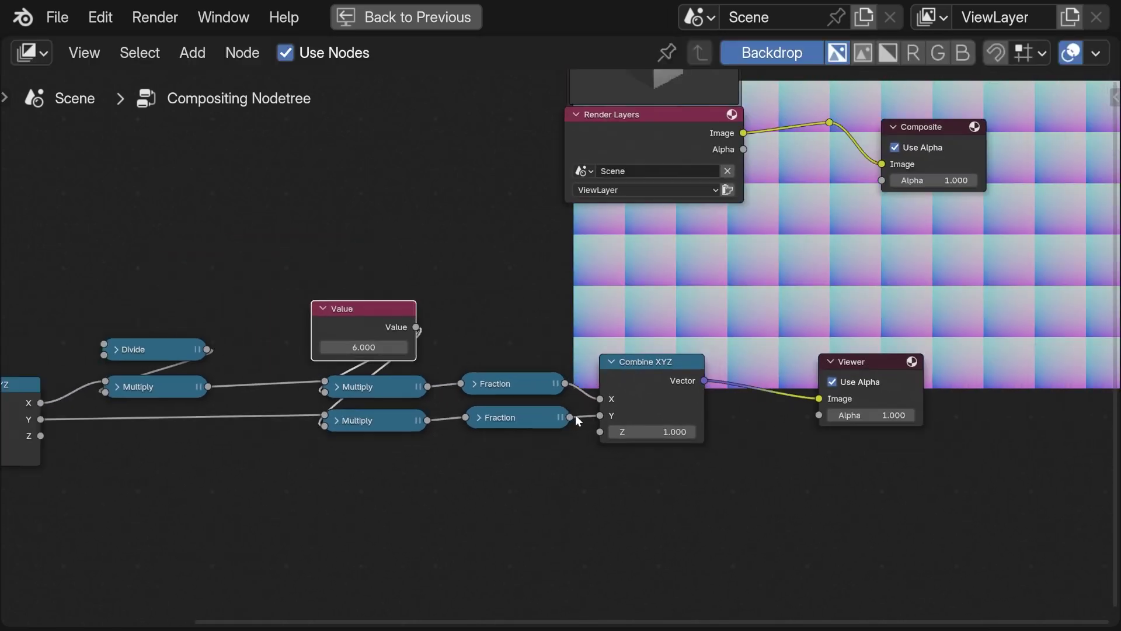
Move the Render Layers and Composite nodes out of the way of the tiling setup.
middle_click_drag(587, 413, 388, 537)
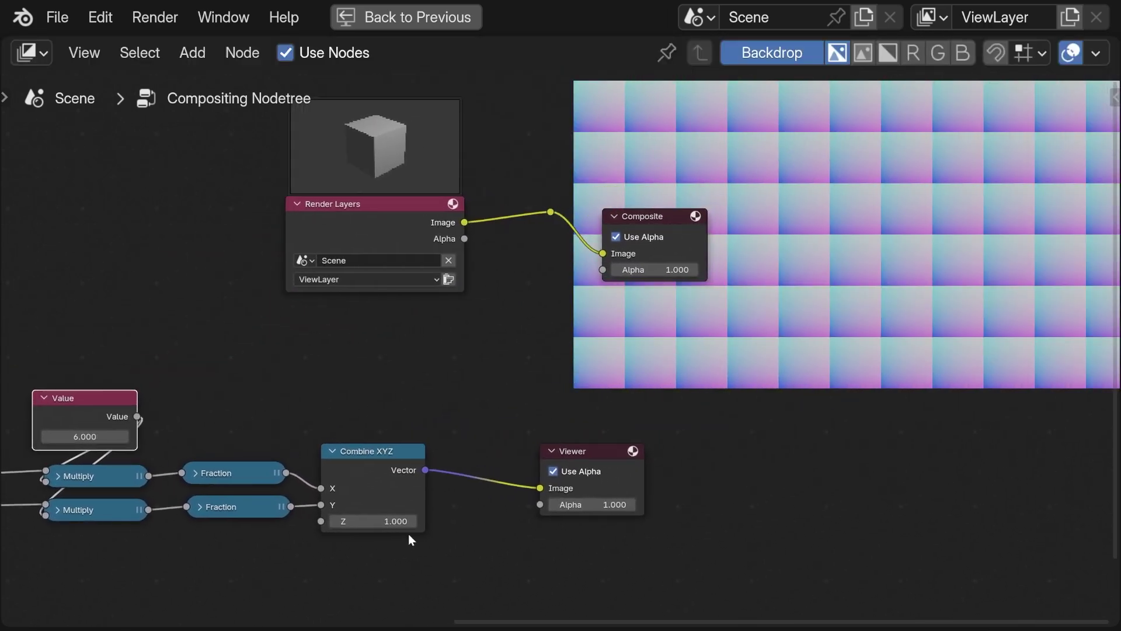
middle_click_drag(475, 365, 383, 359)
left_click_drag(568, 354, 254, 182)
scroll(463, 253, "down", 2)
left_click_drag(561, 270, 192, 218)
middle_click_drag(341, 310, 420, 313)
scroll(467, 428, "up", 1)
scroll(490, 420, "up", 2)
Move the Combine XYZ and Viewer nodes farther from the Fraction nodes to make room between them.
middle_click_drag(491, 419, 671, 340)
middle_click_drag(590, 429, 427, 481)
left_click_drag(689, 565, 398, 427)
left_click_drag(398, 428, 730, 431)
middle_click_drag(443, 464, 533, 501)
scroll(527, 512, "up", 2)
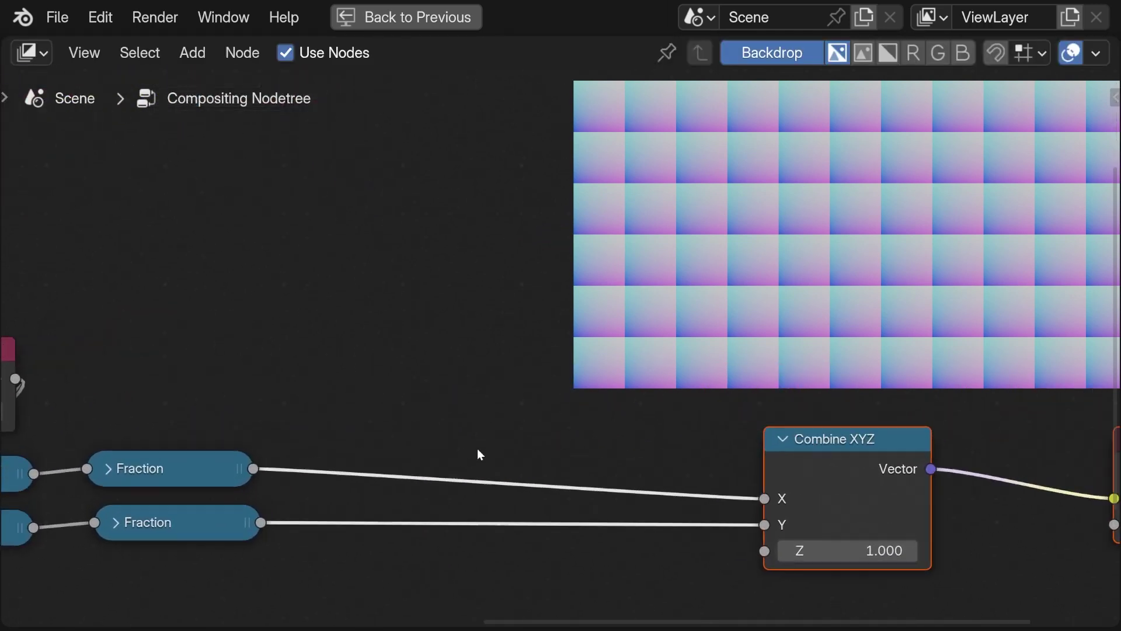
Insert a collapsed Multiply math node on the X link after Fraction and feed that Fraction into both of its inputs.
key("shift+a")
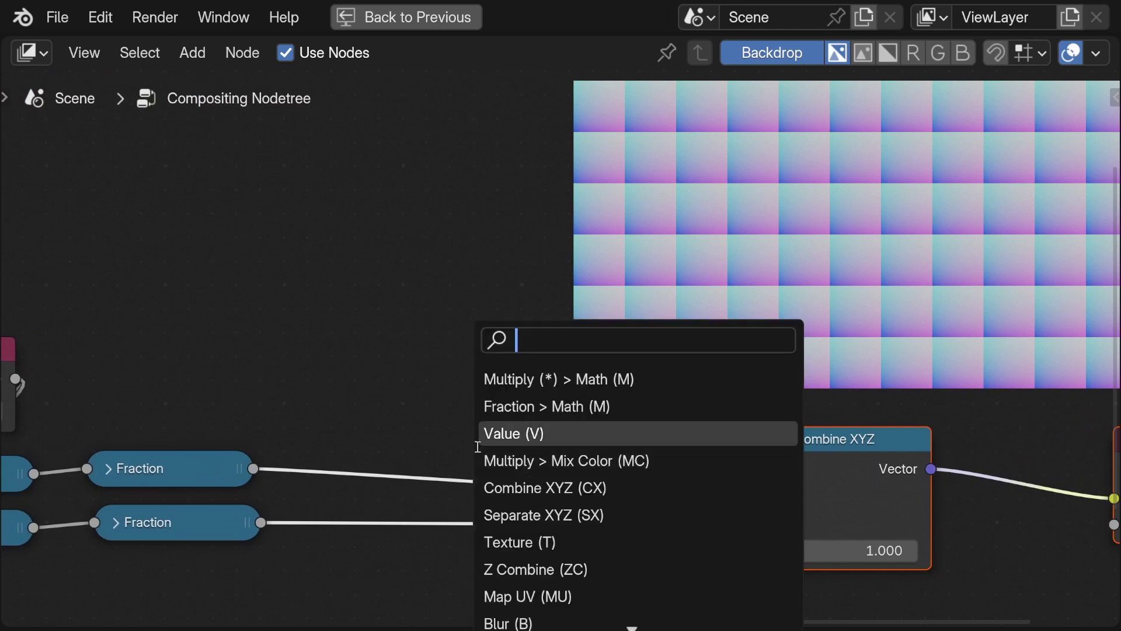
left_click(488, 379)
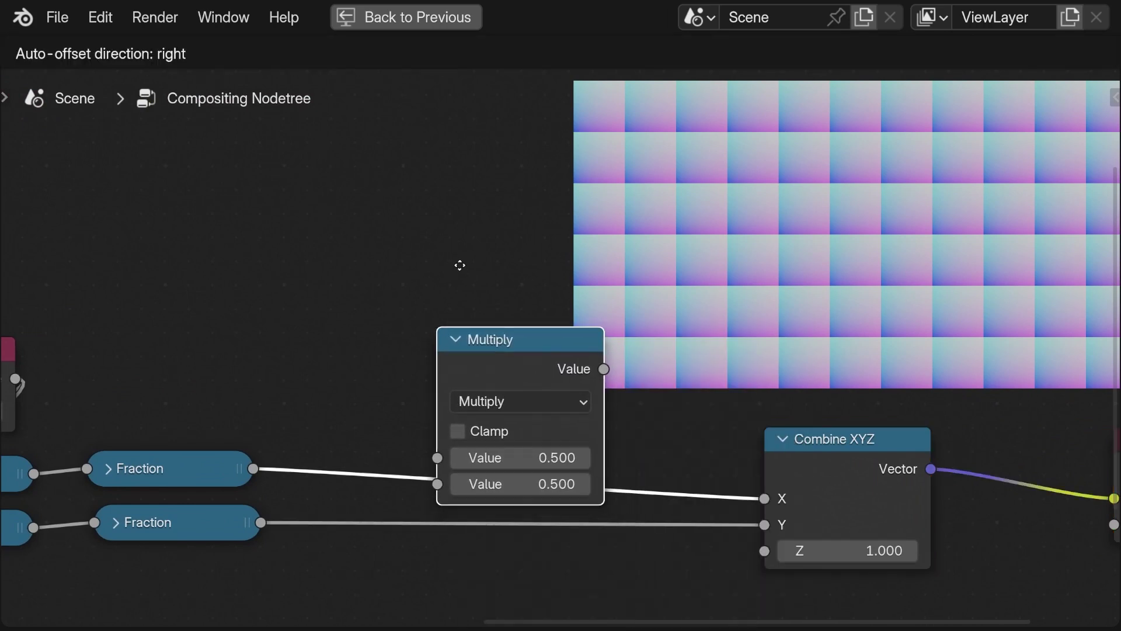
left_click(461, 262)
left_click(454, 339)
left_click_drag(470, 336, 449, 442)
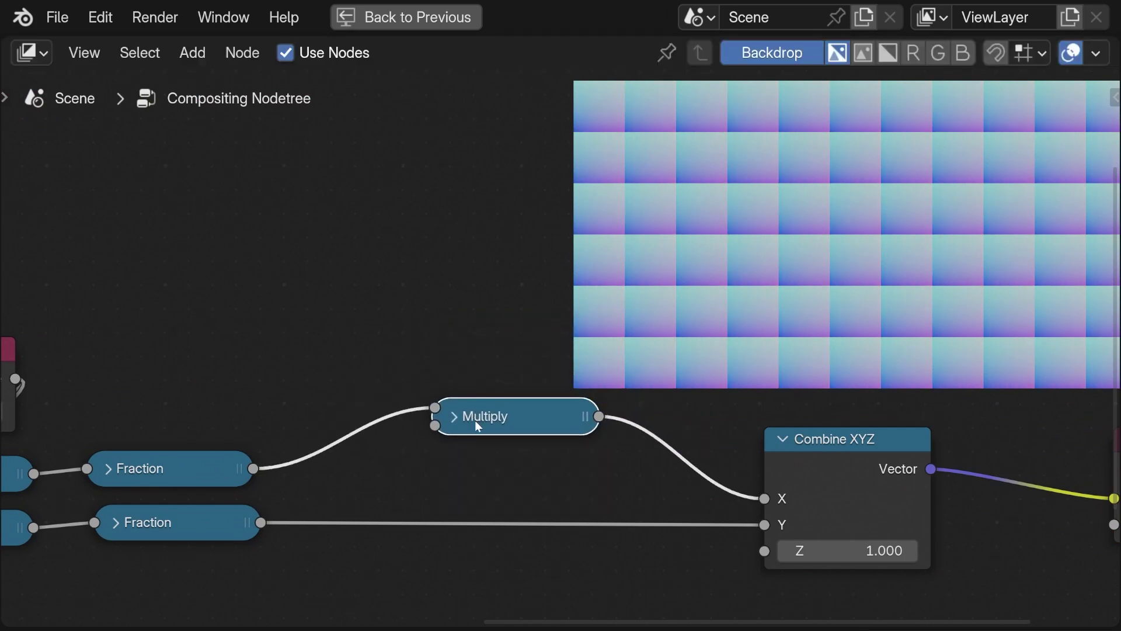
left_click_drag(252, 469, 488, 453)
Duplicate this Multiply node onto the Y link and feed the lower Fraction into both of its inputs.
key("shift+d")
left_click(496, 531)
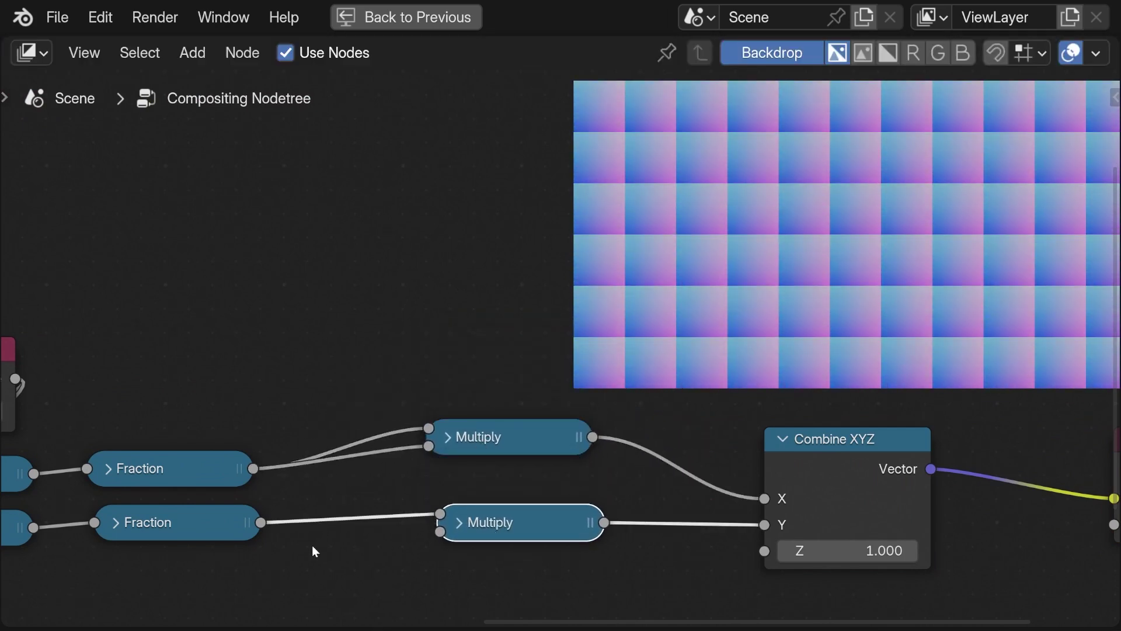
left_click_drag(260, 526, 465, 522)
Place a new Add math node below the two squaring Multiply nodes and collapse it.
middle_click_drag(555, 527, 413, 513)
key("shift+a")
type("ad")
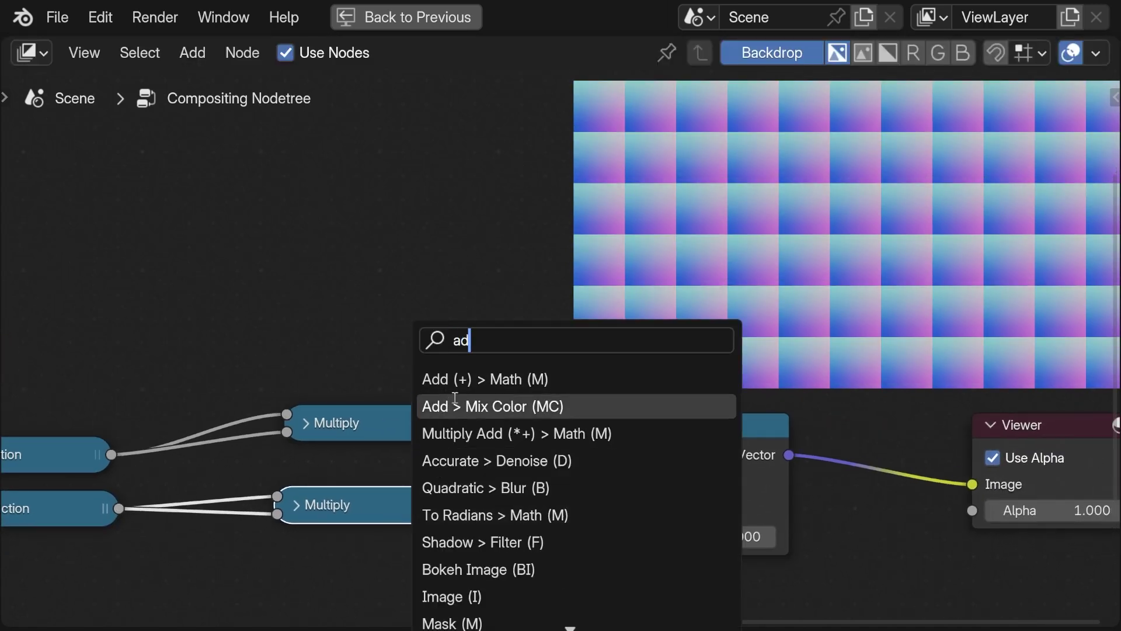
key("Return")
left_click(495, 485)
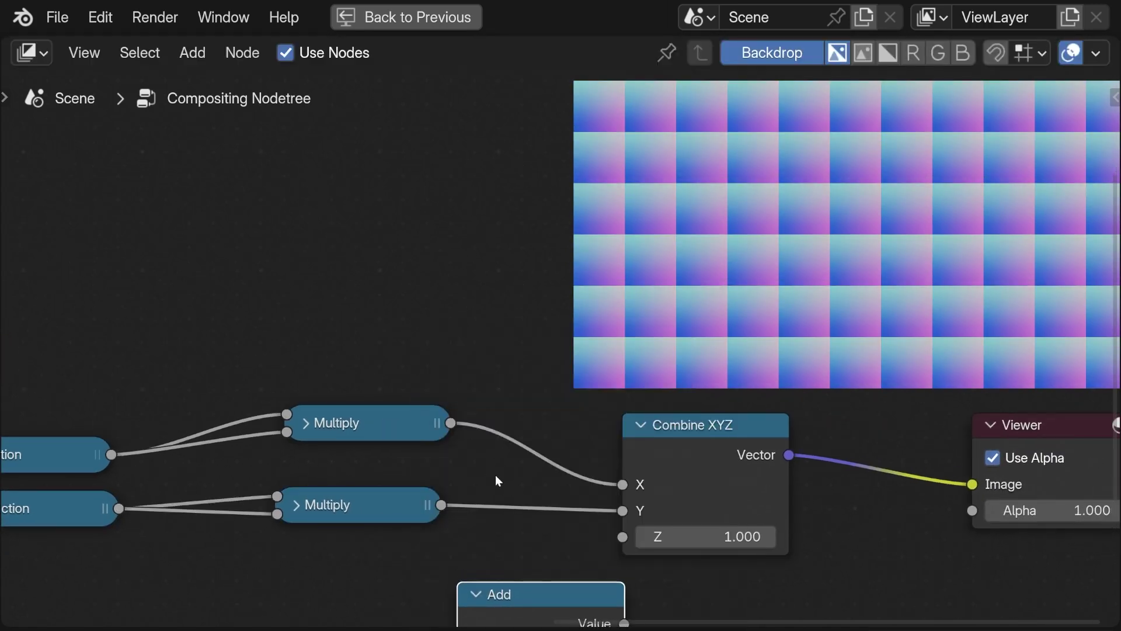
scroll(495, 486, "down", 5, "shift")
left_click(459, 425)
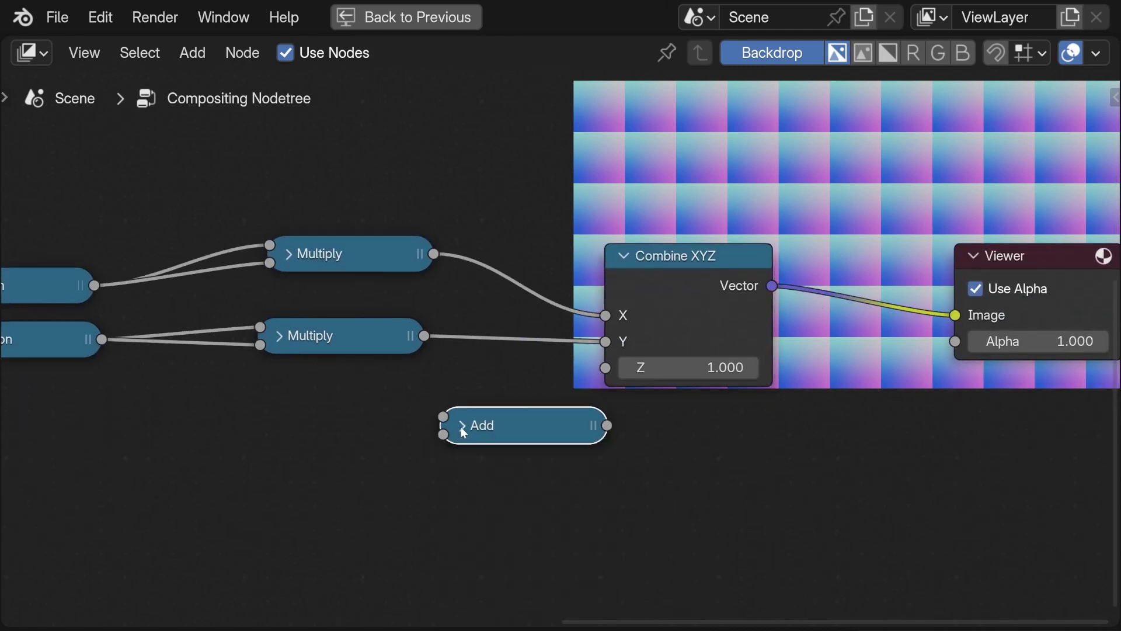
Connect the outputs of the X and Y Multiply nodes to the two inputs of the Add node.
scroll(444, 417, "up", 3, "shift")
left_click_drag(403, 339, 411, 502)
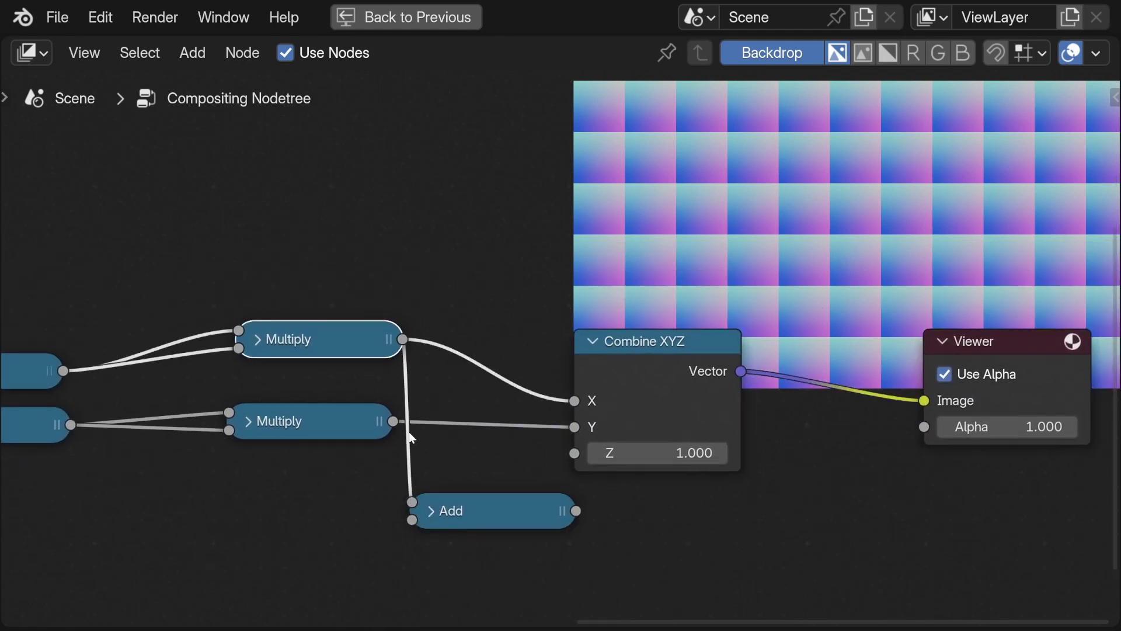
left_click_drag(392, 421, 505, 515)
middle_click_drag(508, 526, 419, 546)
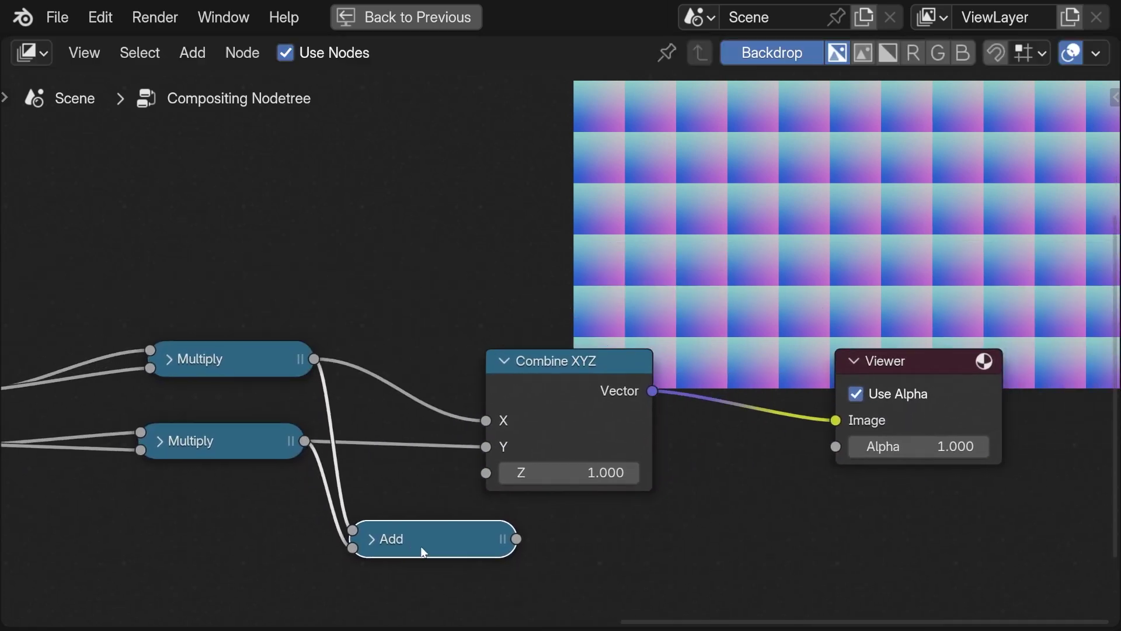
Move Combine XYZ up out of the way, preview the Add node in the Viewer and move the Viewer farther along.
left_click_drag(553, 381, 476, 236)
middle_click_drag(463, 538, 396, 508)
left_click(423, 517, "ctrl+shift")
left_click_drag(527, 389, 710, 417)
left_click(537, 424)
Insert a Square Root math node between Add and the Viewer, collapse it and align it beside Add.
key("shift+a")
type("s")
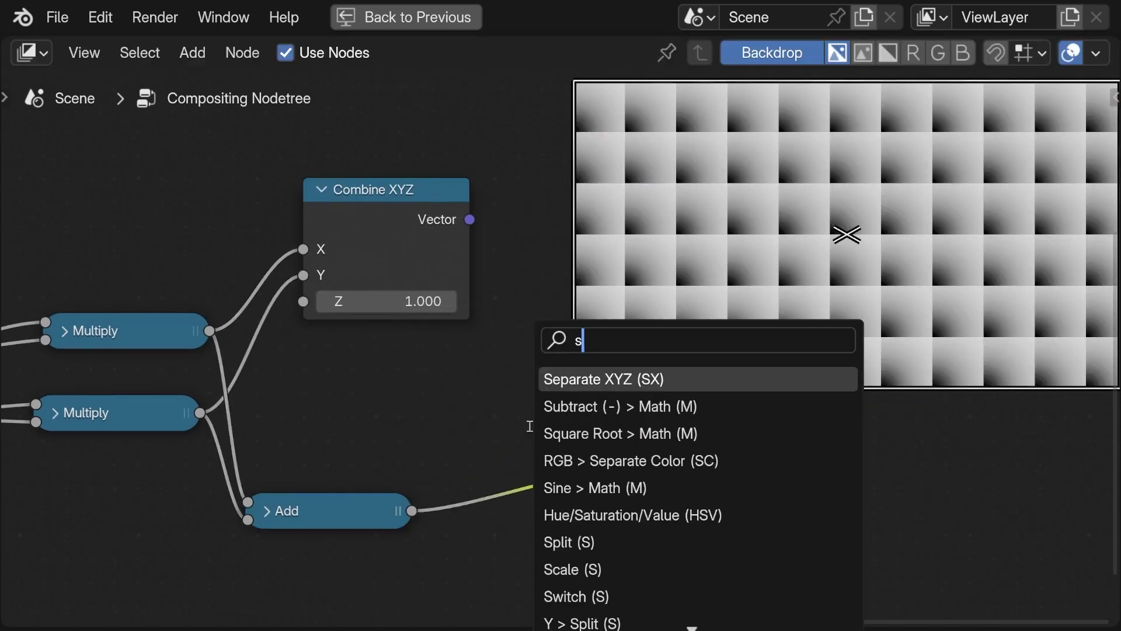
type("q")
left_click(580, 403)
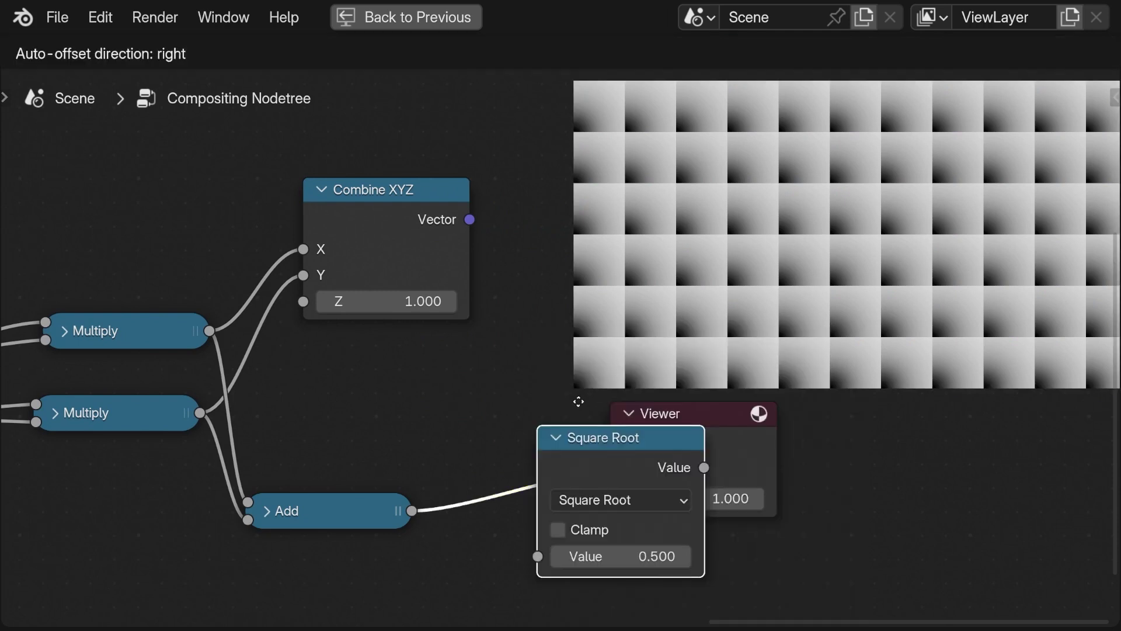
left_click(478, 497)
left_click(478, 480)
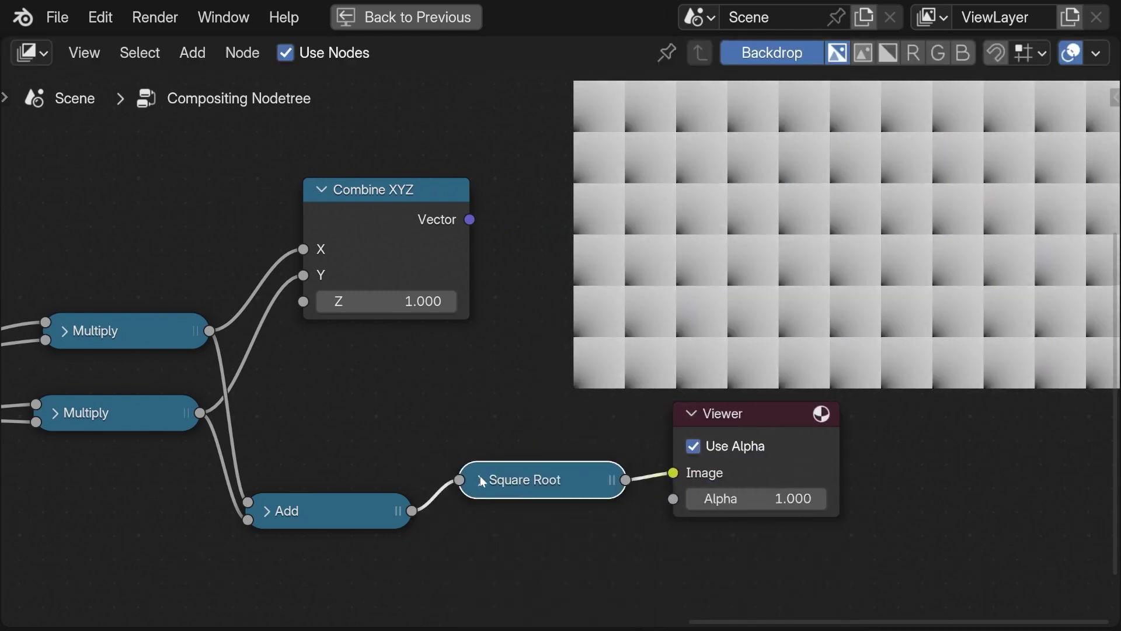
left_click_drag(508, 480, 479, 515)
Move the Viewer away and insert a Greater Than math node between Square Root and the Viewer.
middle_click_drag(565, 516, 378, 533)
left_click_drag(566, 432, 821, 475)
middle_click_drag(563, 507, 565, 486)
key("Tab")
type("gre")
left_click(606, 405)
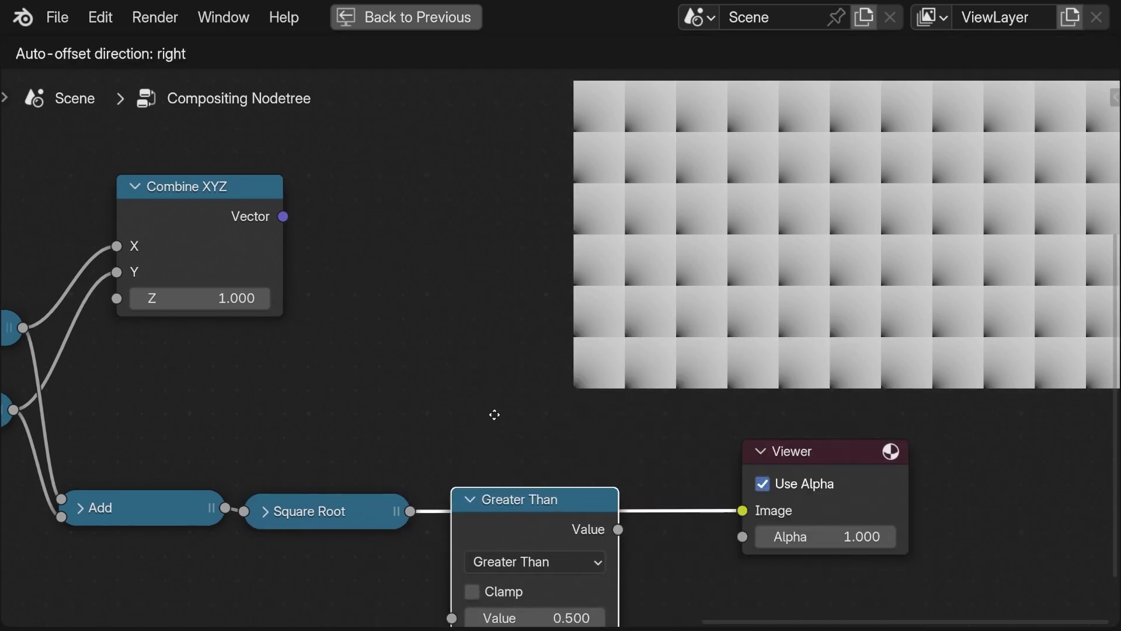
left_click(483, 480)
middle_click_drag(483, 480, 480, 407)
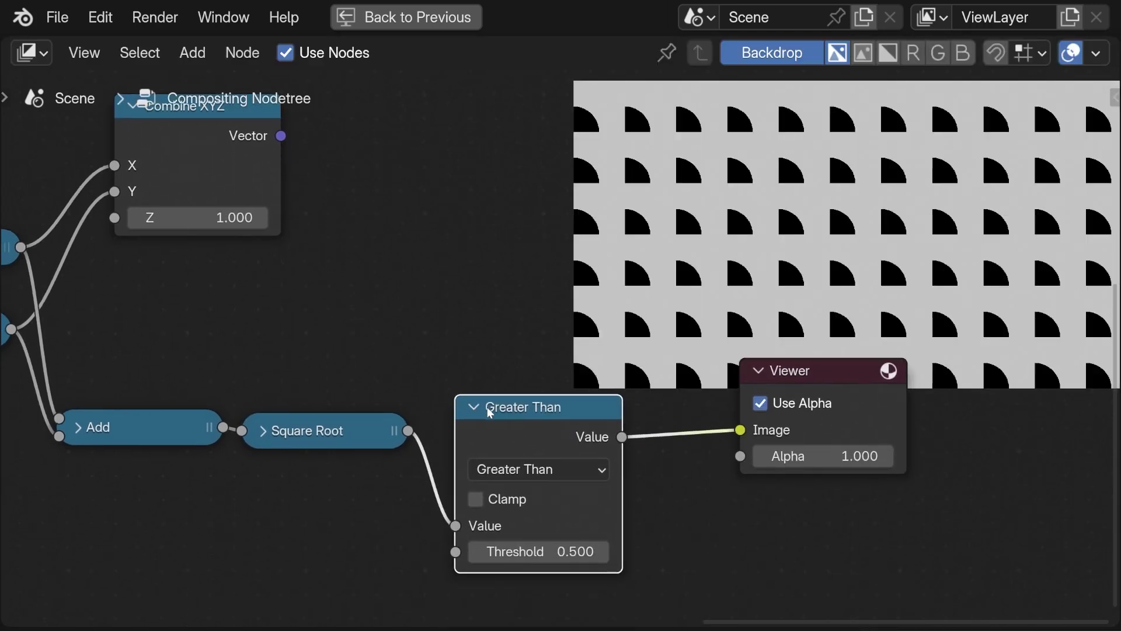
left_click_drag(493, 413, 485, 404)
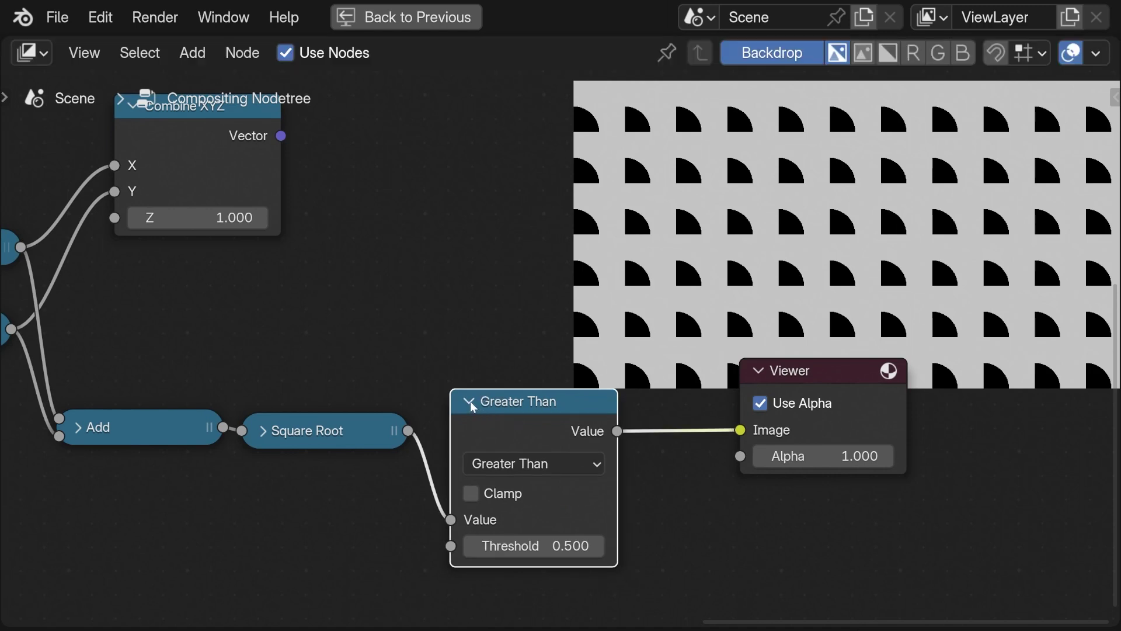
Try Greater Than thresholds of 1.000 and 0.280 to compare the size of the tiled shapes.
left_click(525, 545)
key("Return")
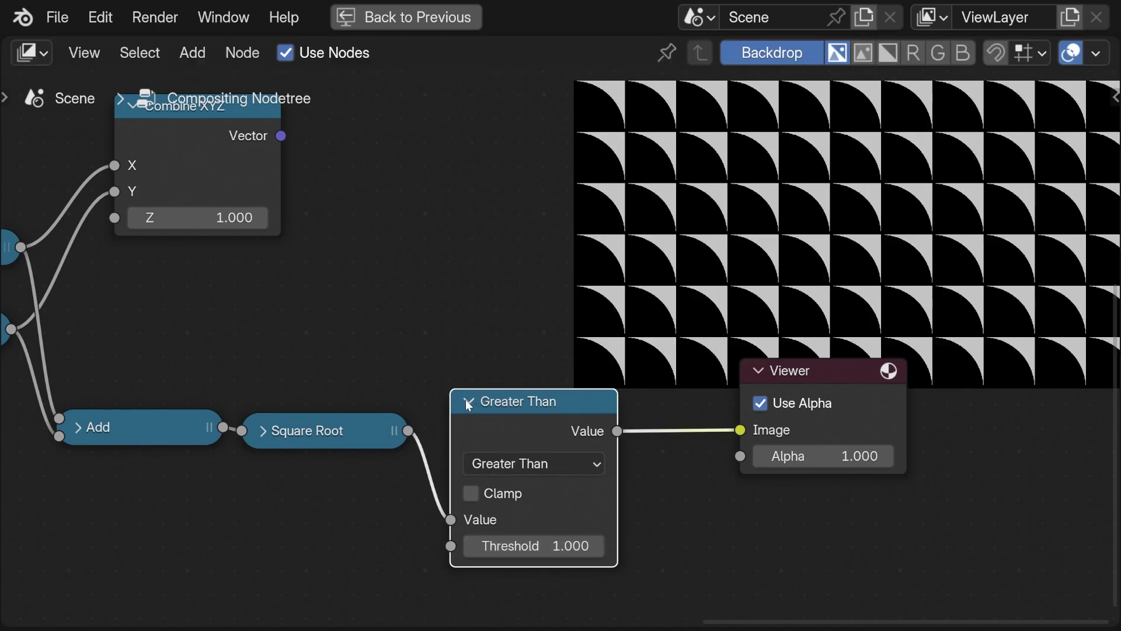
left_click(511, 545)
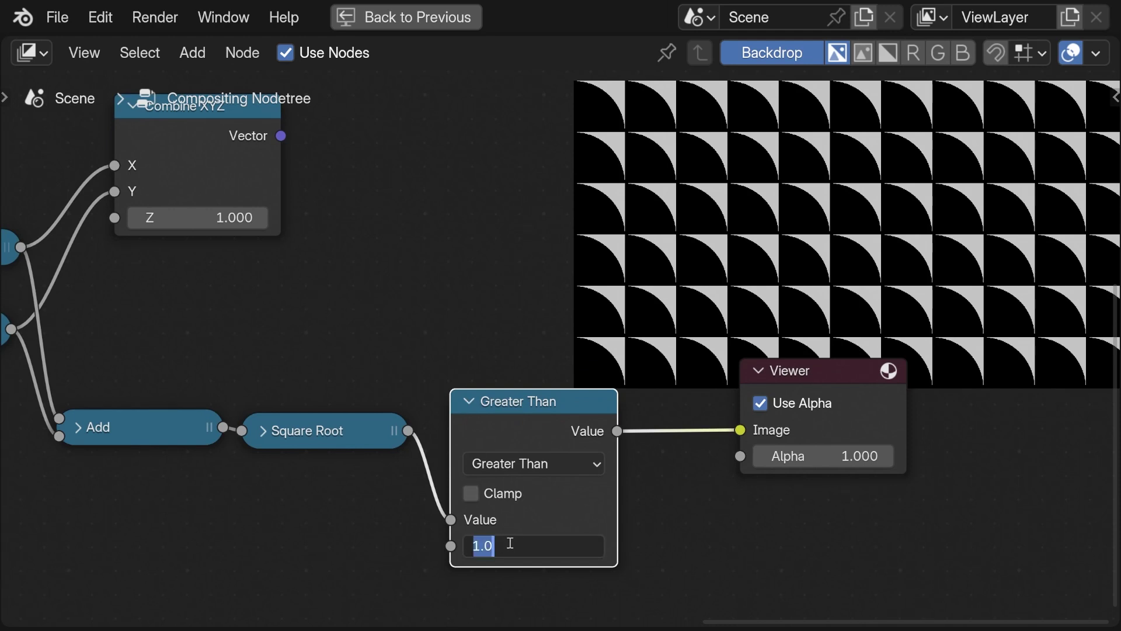
key("Escape")
left_click_drag(525, 544, 502, 544)
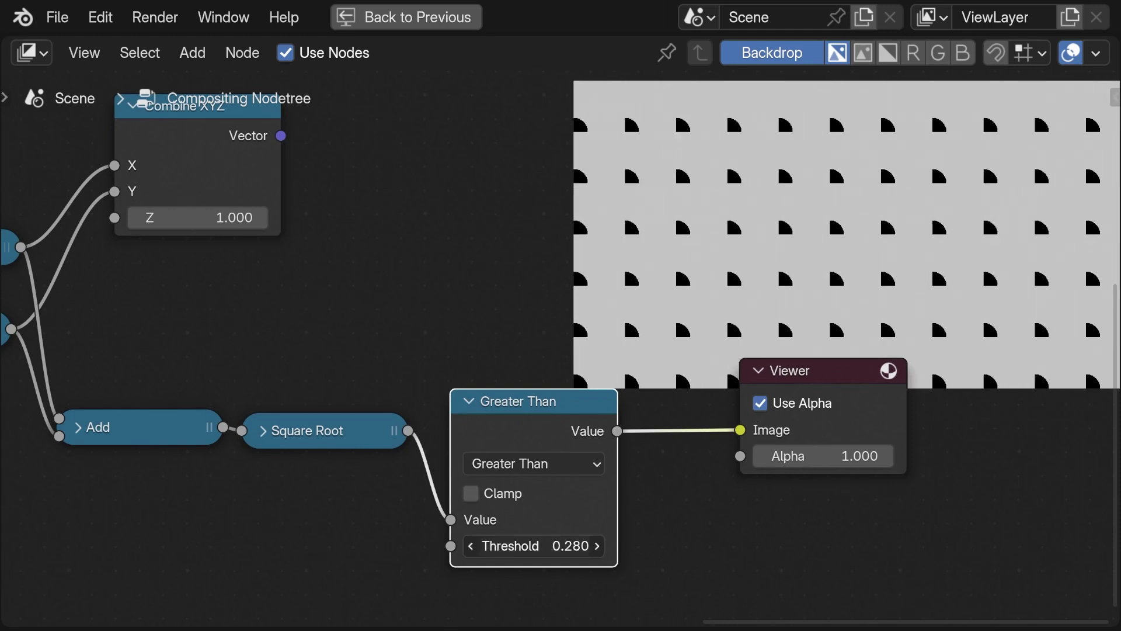
Set the Greater Than threshold to 0.5 and move the node level with Square Root.
left_click(527, 545)
type(".5")
key("Return")
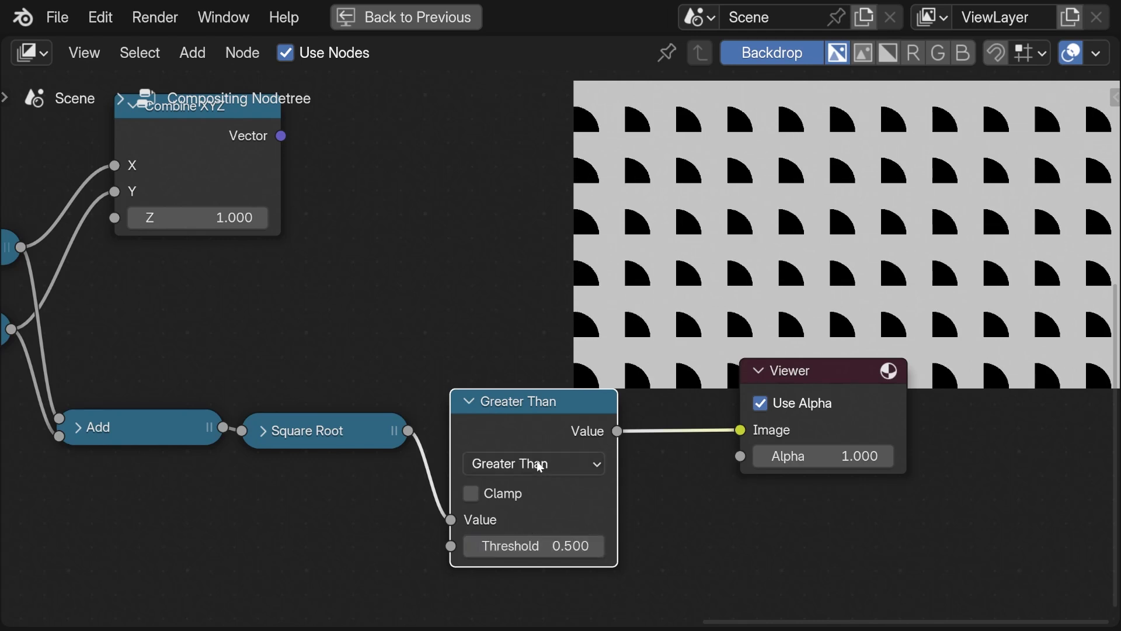
left_click_drag(495, 408, 483, 426)
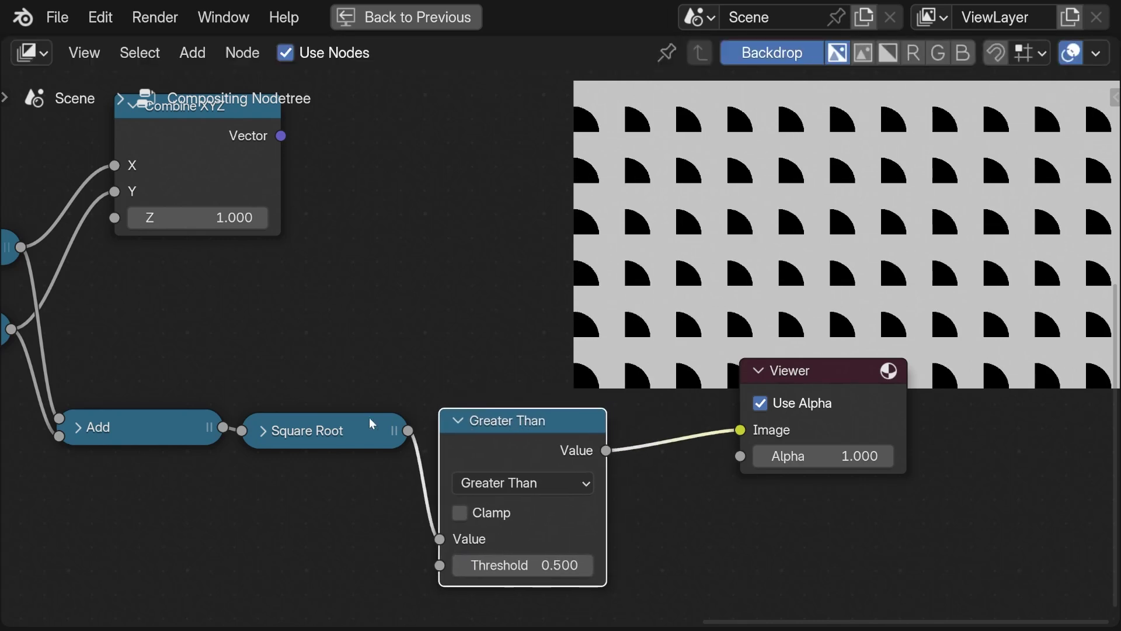
Place the Square Root node directly below Add and move Greater Than closer beside them.
middle_click_drag(367, 422, 529, 388)
left_click_drag(529, 388, 356, 432)
left_click_drag(657, 392, 475, 380)
Delete the unused Combine XYZ node above the math chain.
middle_click_drag(476, 380, 470, 474)
scroll(436, 370, "down", 3)
left_click_drag(516, 372, 399, 206)
key("x")
Route both Fraction-to-Multiply links through reroutes and widen the gap between the Fraction nodes and the reroutes.
middle_click_drag(414, 360, 538, 427)
scroll(561, 333, "down", 3)
scroll(559, 365, "down", 1)
left_click_drag(665, 562, 527, 380)
middle_click_drag(528, 381, 537, 450)
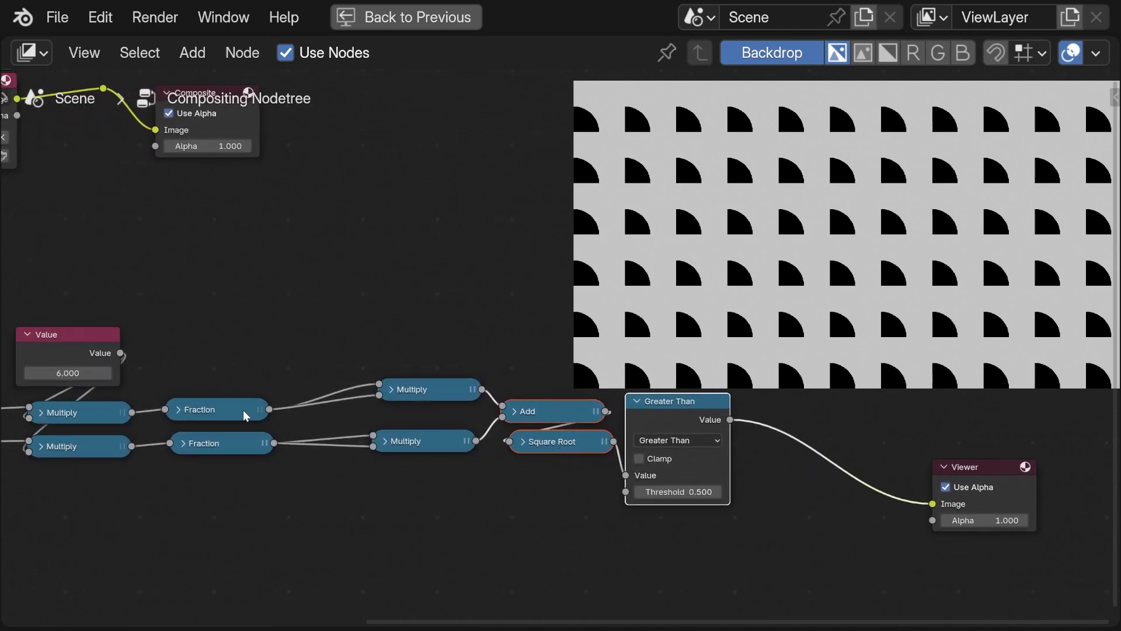
right_click_drag(345, 378, 346, 433, "shift")
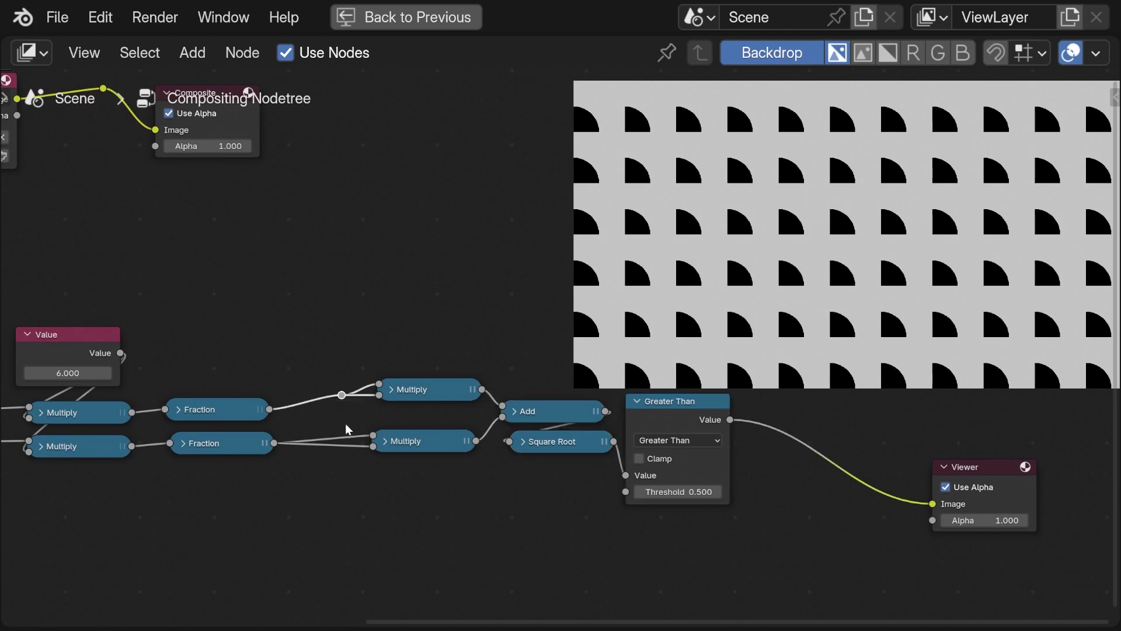
middle_click_drag(344, 476, 485, 445)
scroll(508, 468, "down", 1)
left_click_drag(508, 468, 309, 321)
key("g")
left_click(248, 320)
Insert an Add math node between the upper Fraction and its reroute, with the second value at 0.
middle_click_drag(359, 372, 259, 379)
scroll(266, 379, "up", 4)
key("shift+a")
type("ad")
key("Return")
left_click(286, 314)
left_click(272, 311)
left_click_drag(280, 315, 296, 281)
left_click(275, 372)
left_click(316, 382)
type("0")
key("Return")
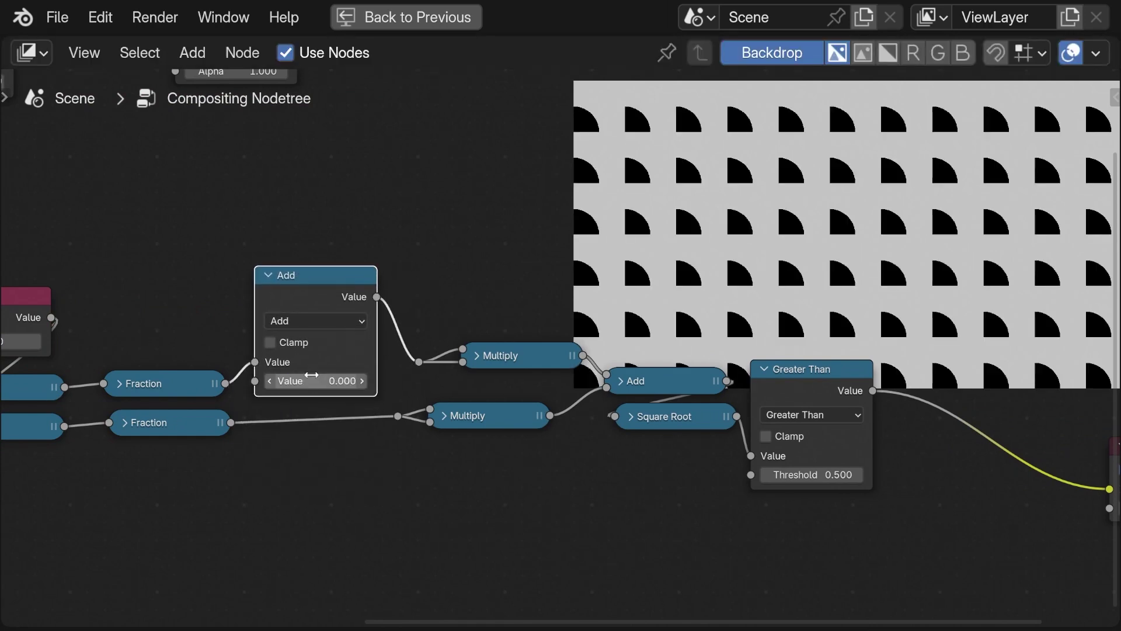
Set the new Add node's second value to -0.5 and collapse the node.
left_click_drag(321, 381, 298, 380)
left_click(326, 383)
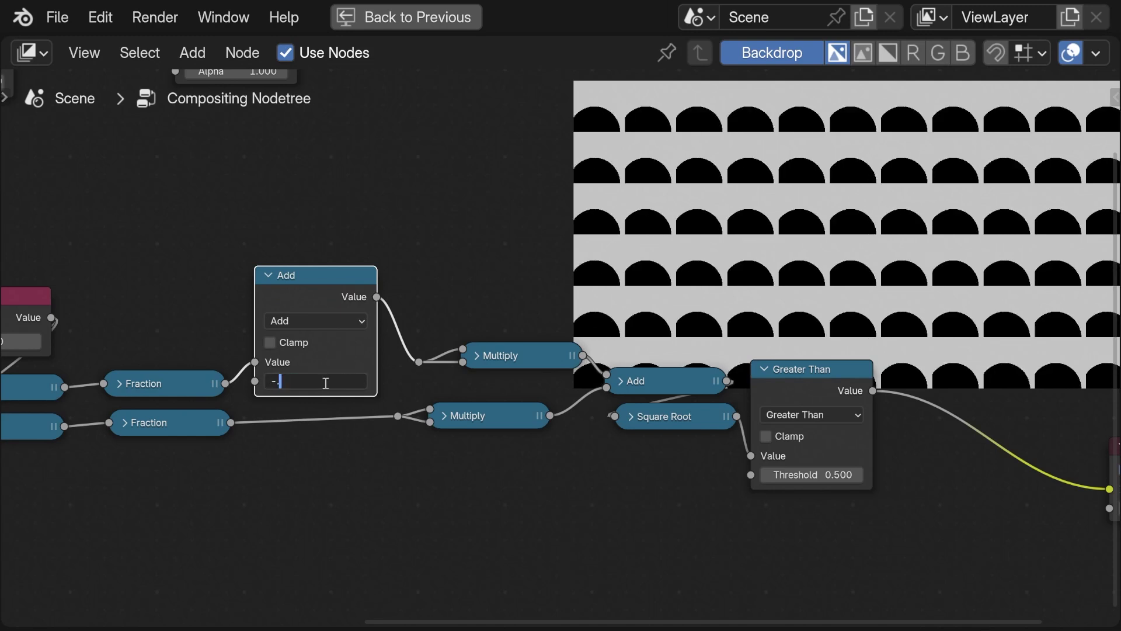
key("Return")
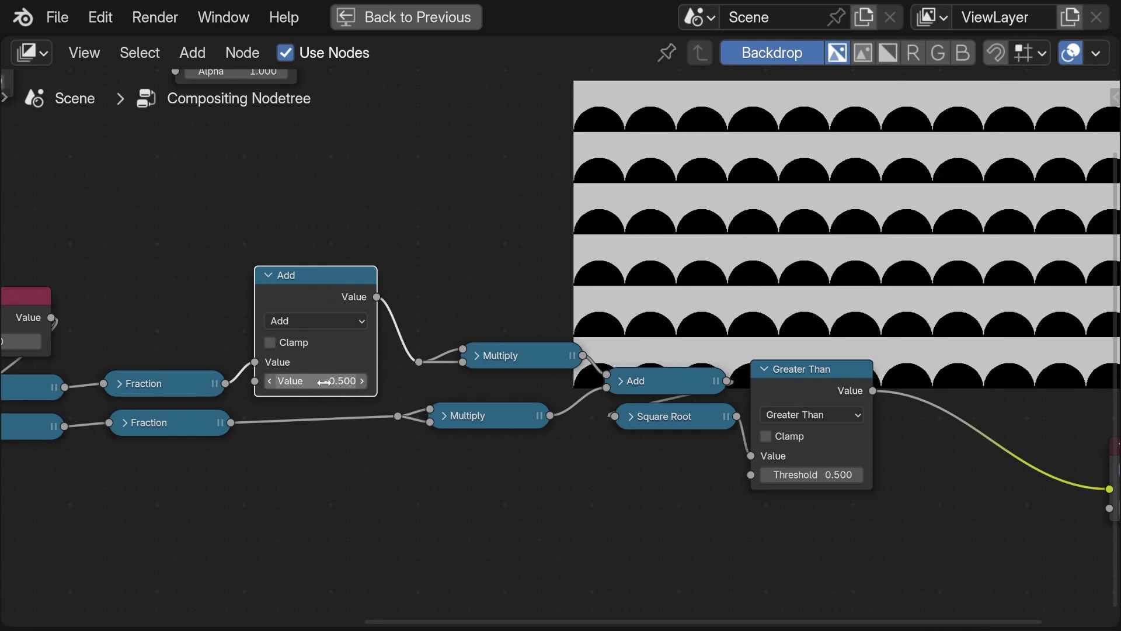
left_click(270, 277)
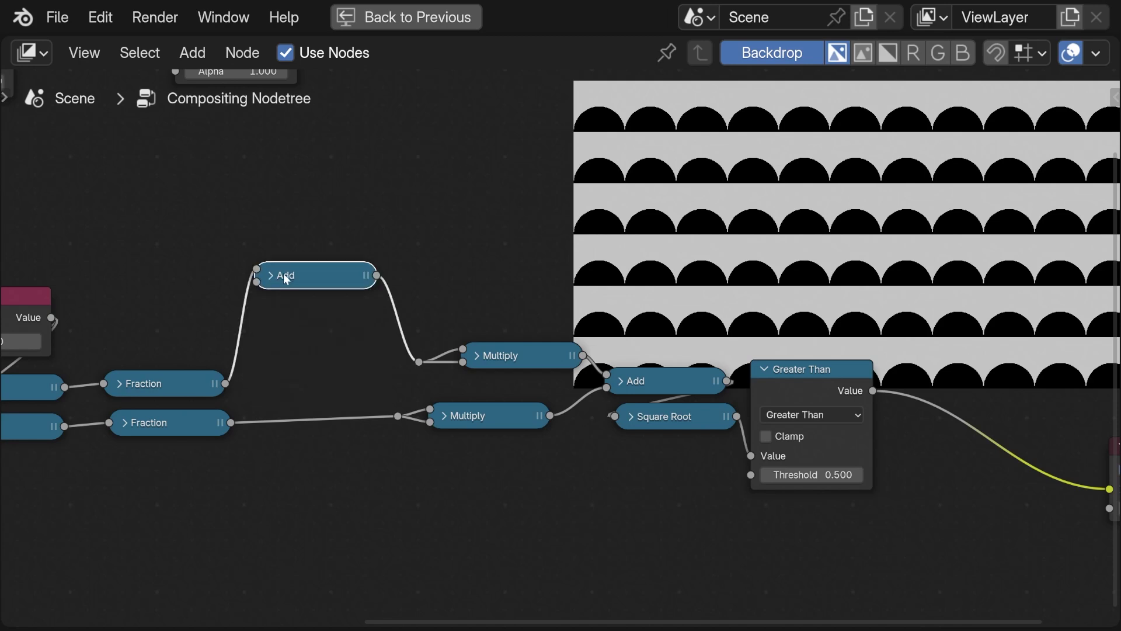
Duplicate the -0.5 Add node onto the lower Fraction link, collapse the copy and align both Add nodes in their rows.
left_click_drag(287, 276, 301, 435)
left_click(279, 428)
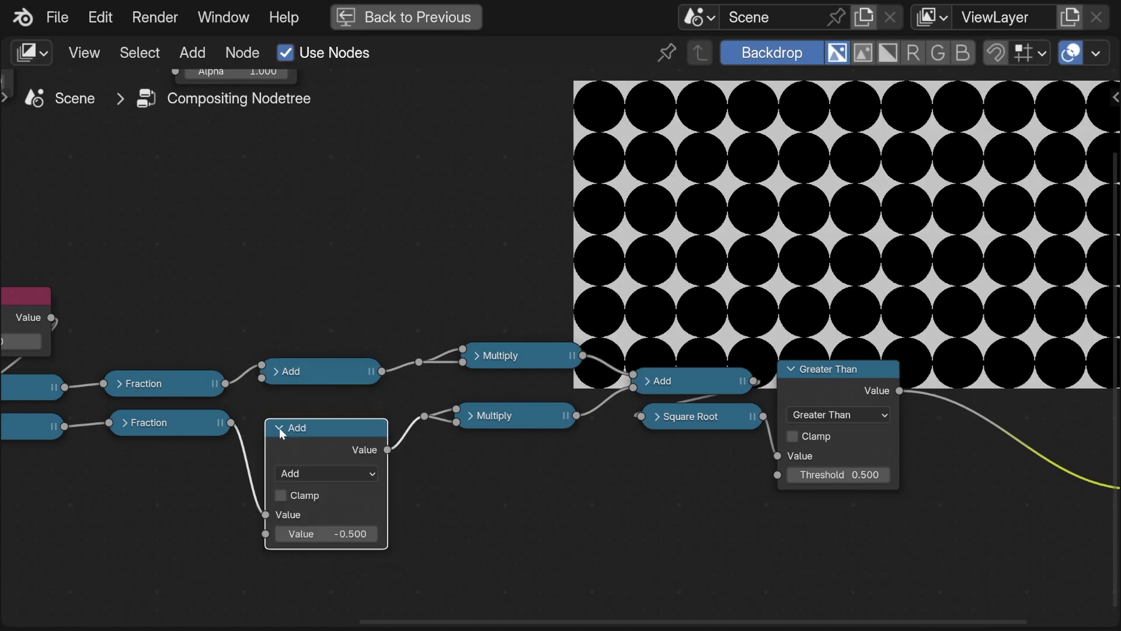
left_click(279, 427)
left_click_drag(297, 378, 303, 390)
left_click_drag(310, 431, 306, 426)
Dissolve the two reroutes in front of the Multiply nodes while keeping their connections.
scroll(307, 427, "down", 1)
scroll(306, 426, "down", 3)
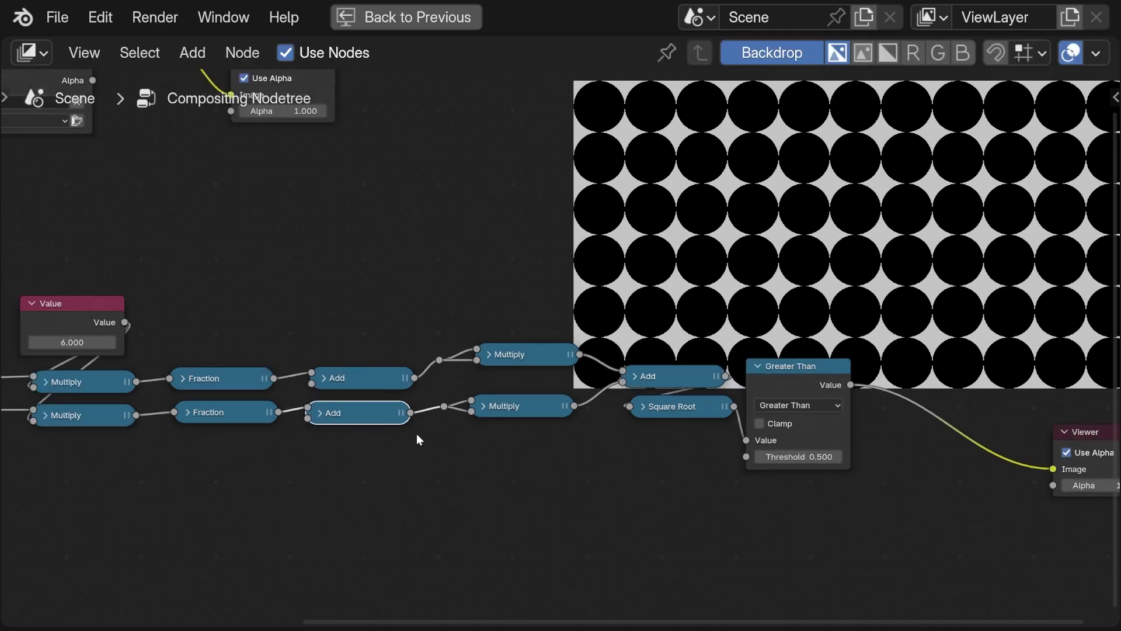
left_click_drag(383, 388, 412, 484)
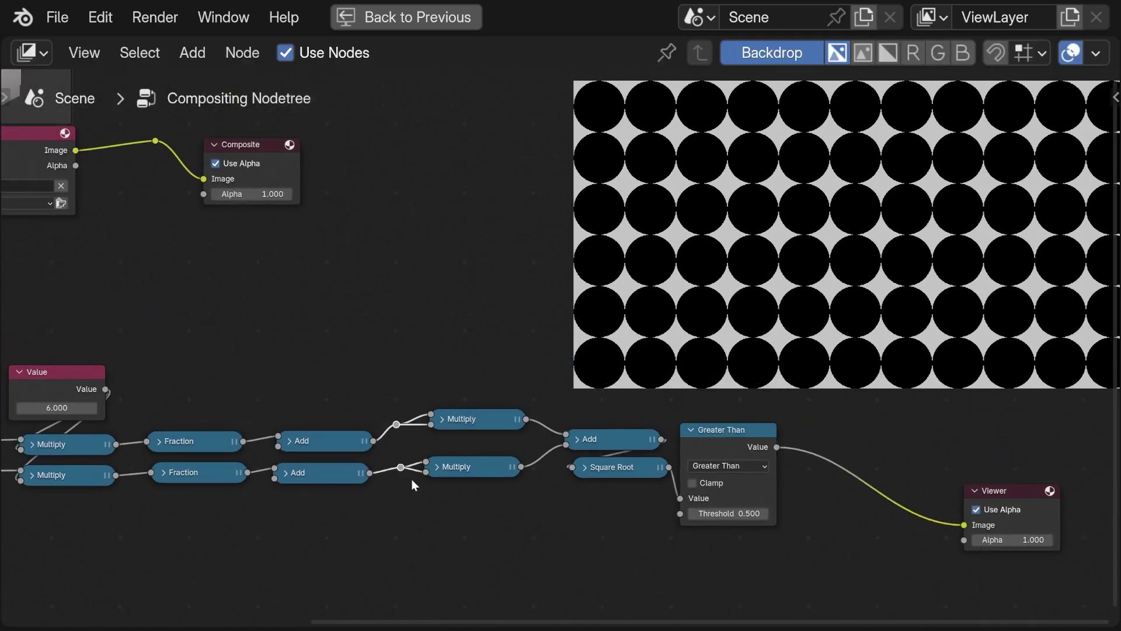
key("ctrl+x")
Tidy the spacing of the Multiply, Add, Square Root and Greater Than nodes at the end of the chain.
left_click_drag(483, 378, 418, 537)
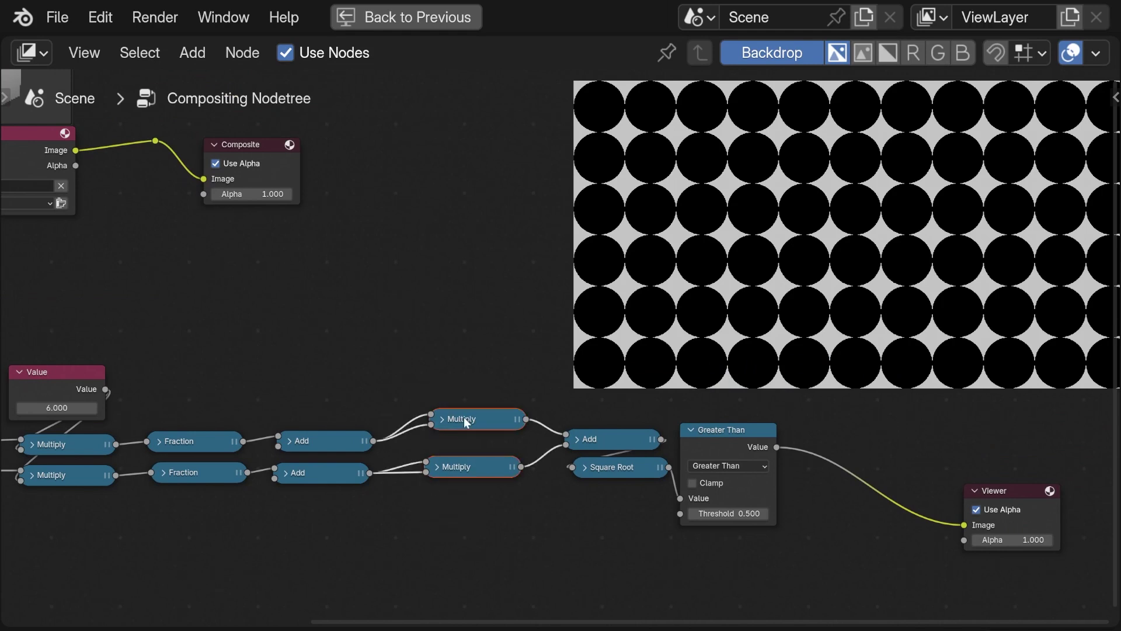
left_click_drag(464, 422, 453, 434)
left_click_drag(617, 515, 564, 443)
left_click_drag(699, 433, 759, 429)
Hide the backdrop, expand the collapsed Divide node and move it above its Multiply node.
middle_click_drag(138, 496, 582, 492)
scroll(370, 520, "up", 3)
middle_click_drag(226, 551, 387, 463)
scroll(338, 481, "up", 1)
left_click(763, 51)
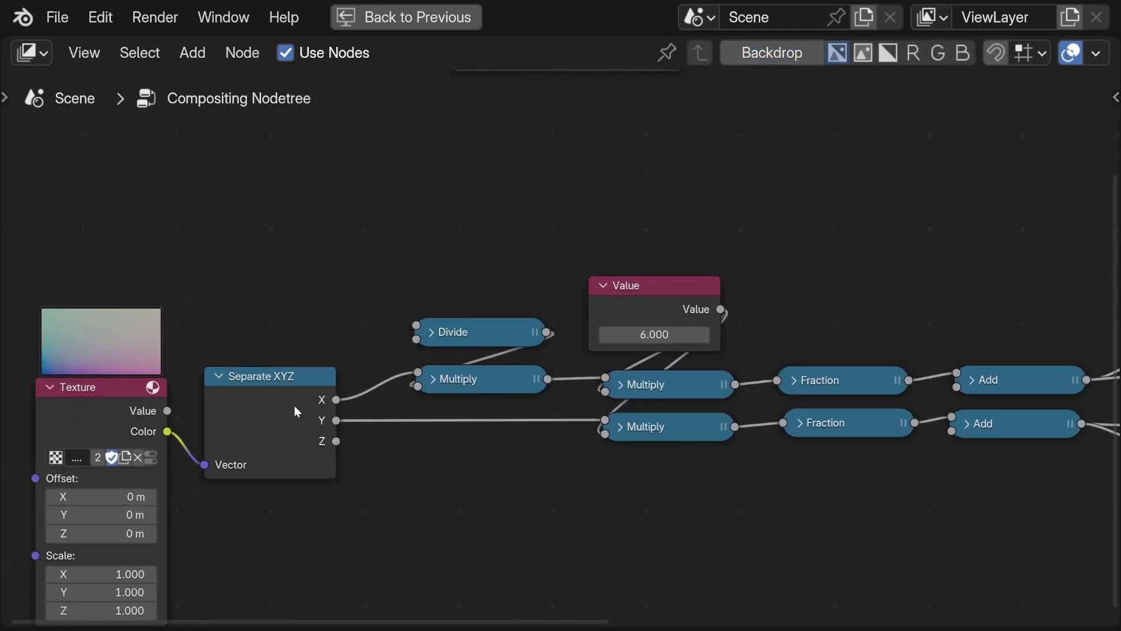
middle_click_drag(296, 391, 400, 320)
scroll(407, 332, "up", 1)
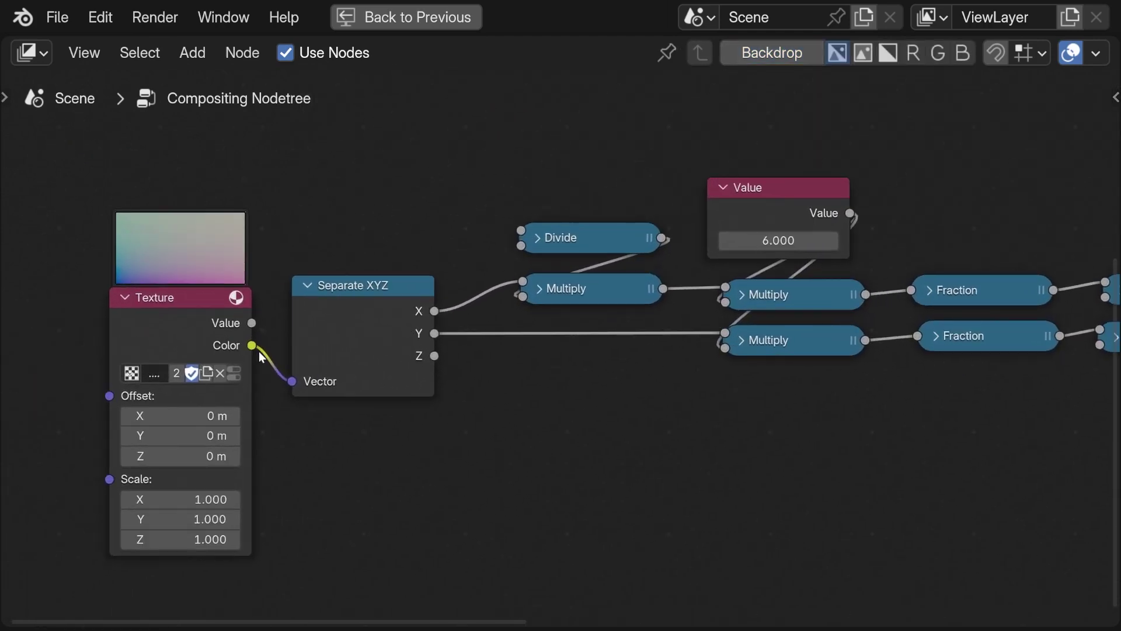
middle_click_drag(516, 347, 345, 404)
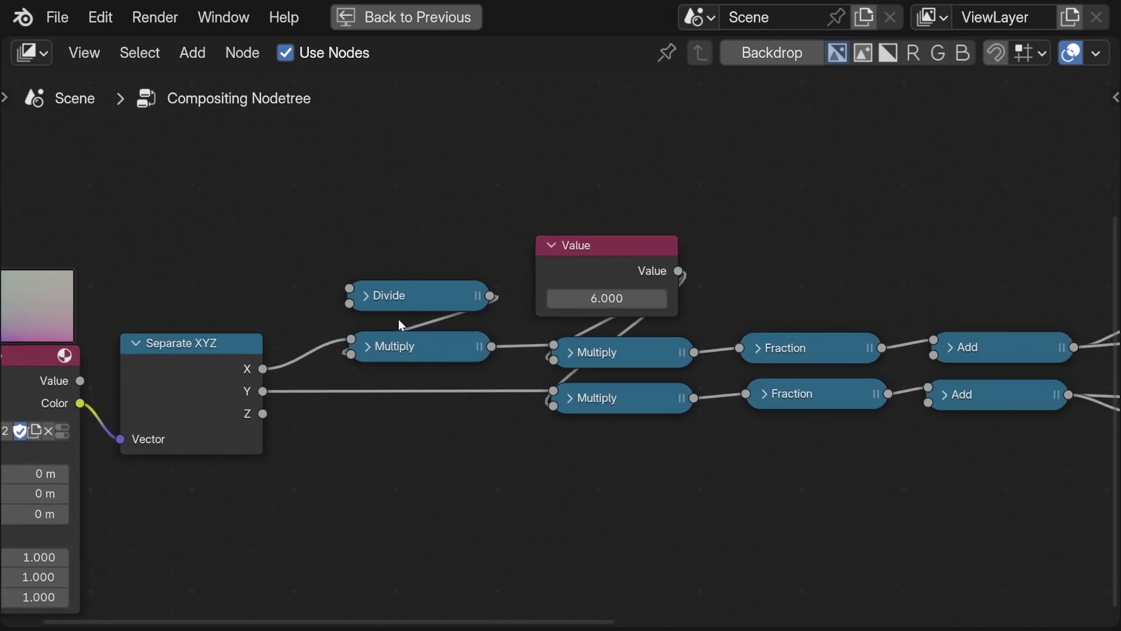
left_click(362, 293)
left_click_drag(397, 292, 398, 178)
Show the backdrop and set the Value node that controls the tiling to 10.
middle_click_drag(574, 274, 359, 274)
middle_click_drag(409, 322, 281, 340)
left_click(730, 54)
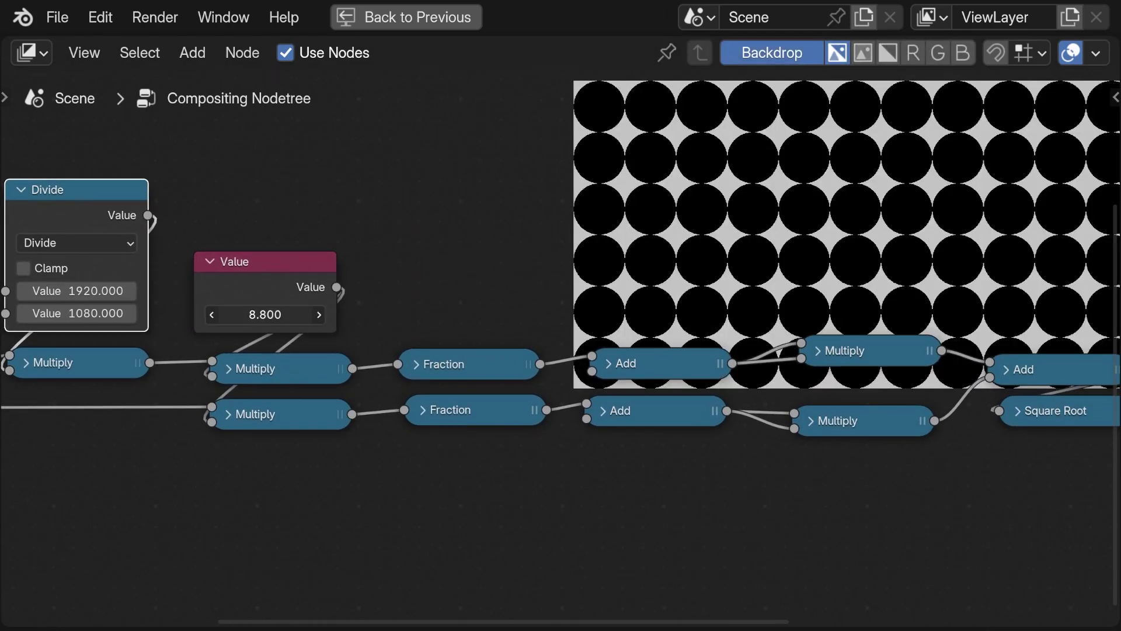
left_click_drag(264, 314, 249, 314)
left_click(257, 314)
type("10")
key("Return")
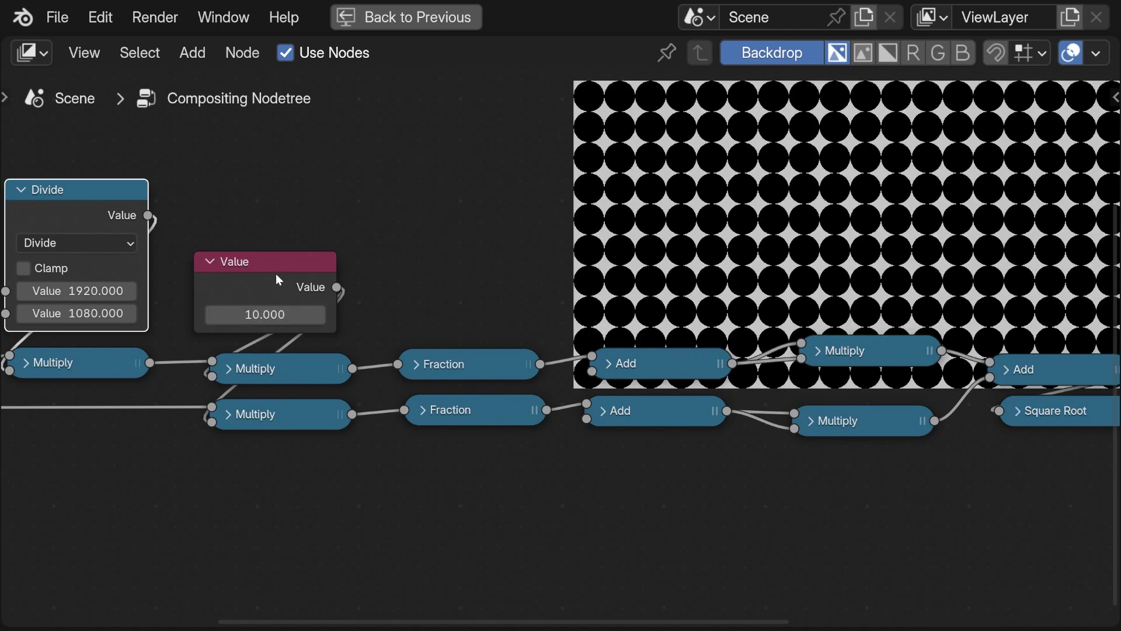
mouse_move(279, 281)
left_mouse_down()
mouse_move(295, 270)
mouse_move(287, 288)
left_mouse_up()
Hide the backdrop and examine the chain from the Value node through Fraction, Add, Multiply and Square Root to Greater Than.
middle_click_drag(500, 367, 447, 399)
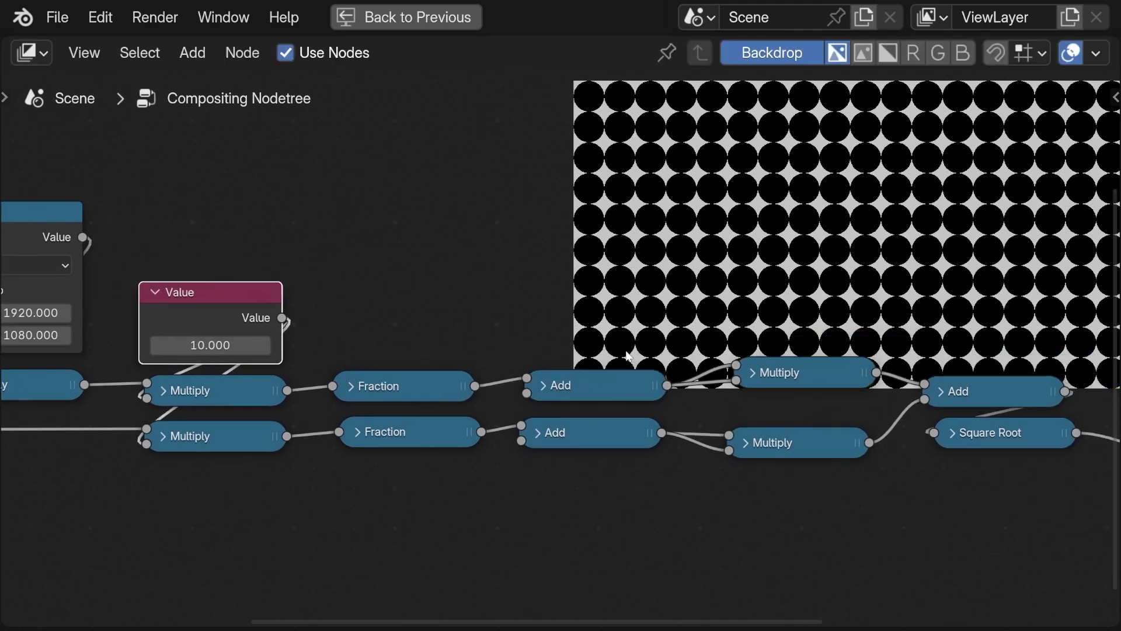
middle_click_drag(624, 364, 521, 419)
left_click(799, 54)
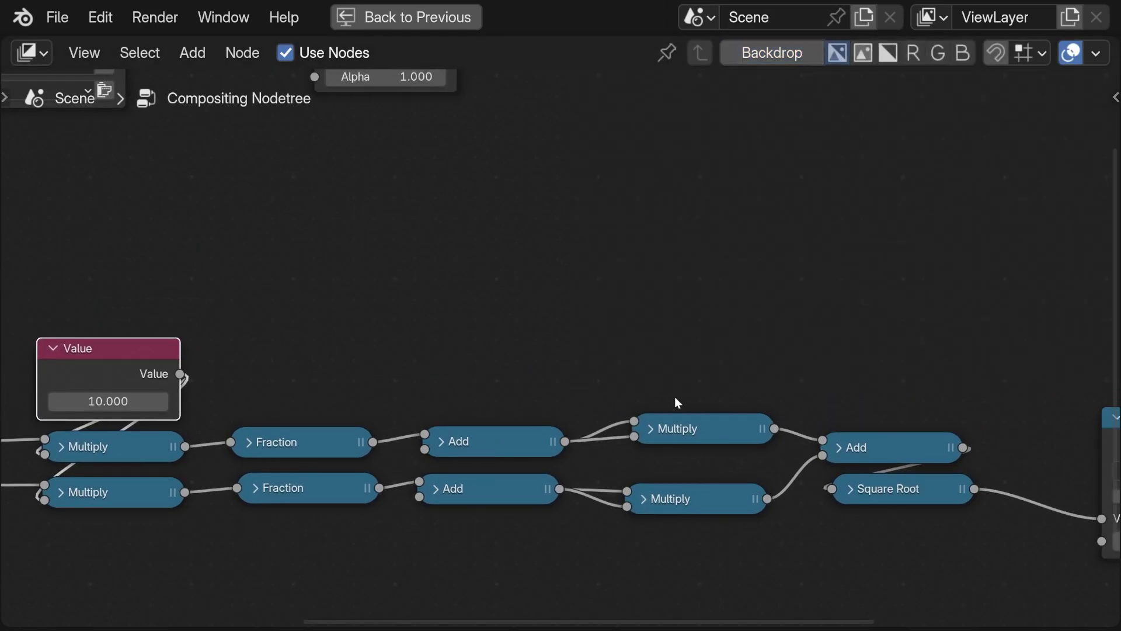
middle_click_drag(560, 451, 525, 395)
left_click(412, 384)
left_click(407, 384)
middle_click_drag(724, 365, 612, 366)
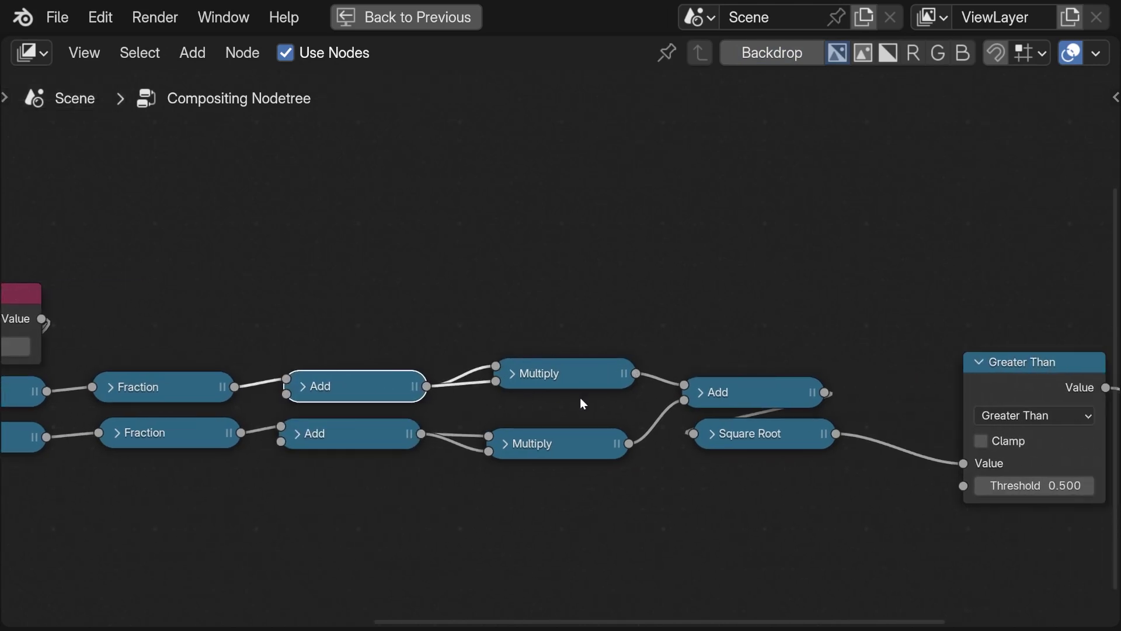
middle_click_drag(595, 412, 431, 443)
left_click(554, 430)
middle_click_drag(583, 467, 510, 458)
left_click_drag(794, 398, 767, 394)
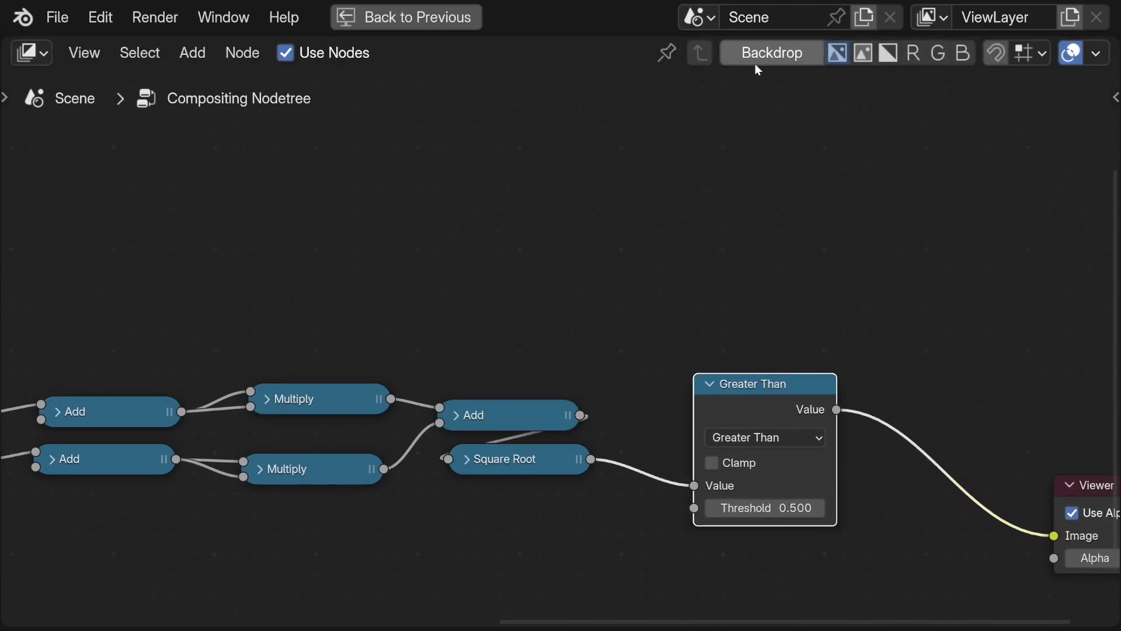
Show the backdrop, preview the Render Layers image with the Viewer and place the Viewer above Composite.
left_click(755, 66)
scroll(506, 303, "down", 4)
middle_click_drag(506, 303, 551, 394)
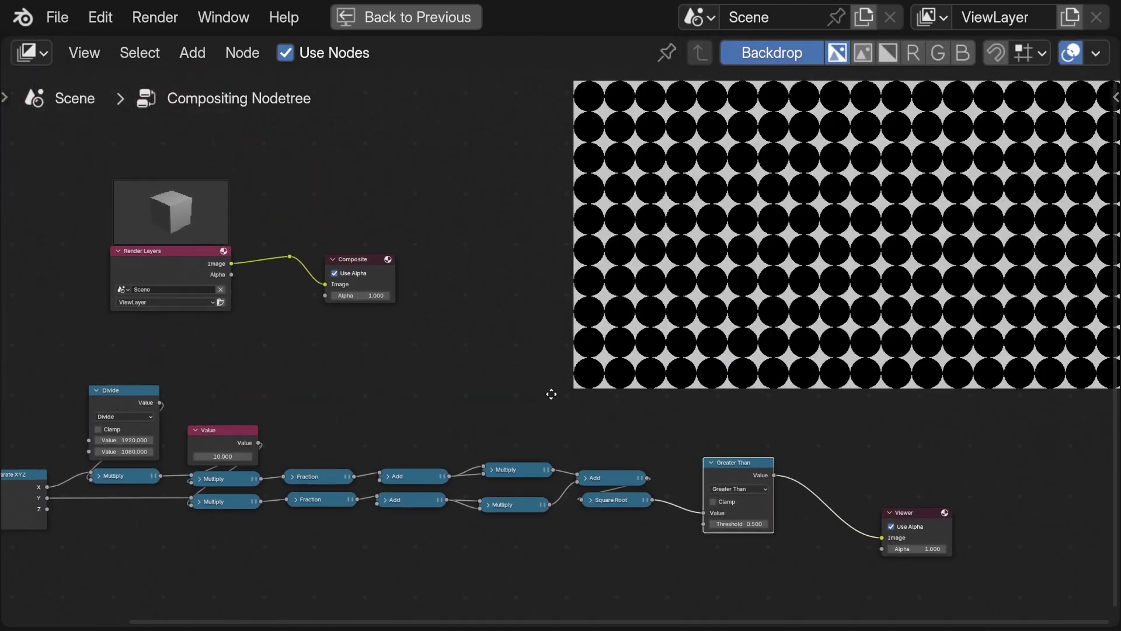
scroll(551, 394, "up", 1)
left_click(140, 237, "ctrl+shift")
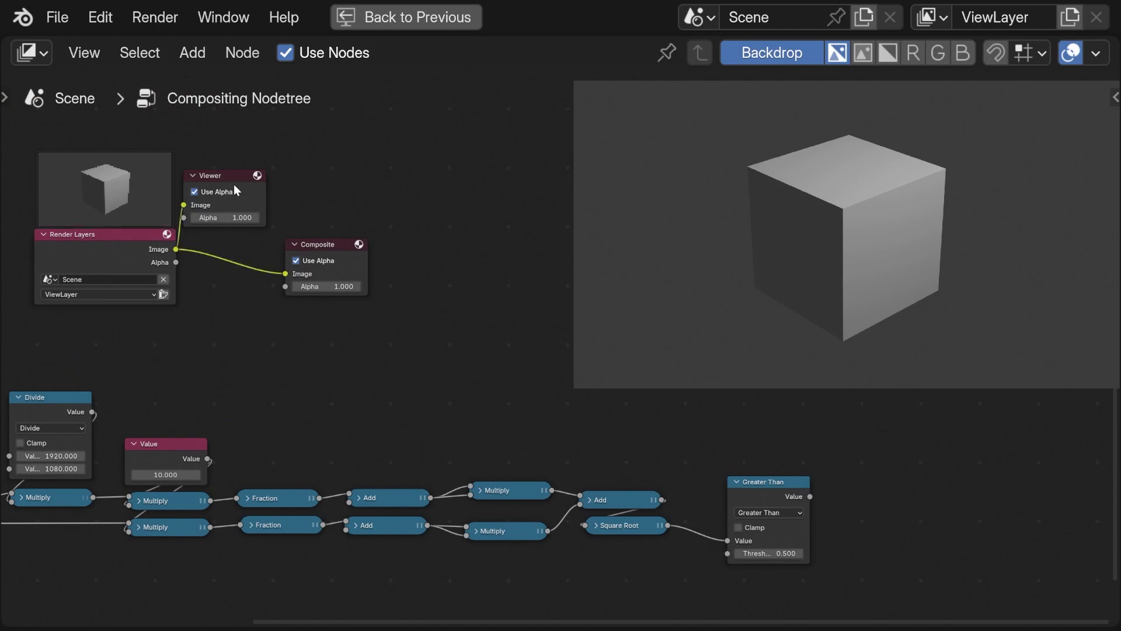
left_click_drag(233, 184, 344, 181)
middle_click_drag(498, 353, 495, 332)
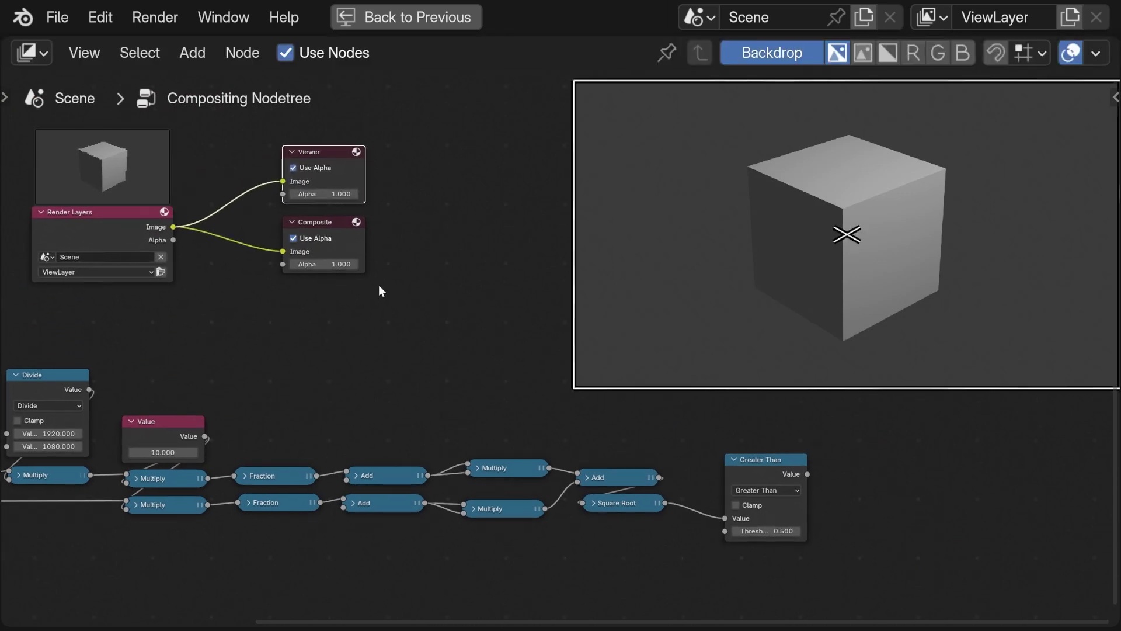
Connect the Render Layers Image output to the Greater Than Threshold input and preview the Greater Than result.
left_click_drag(412, 329, 130, 139)
left_click_drag(140, 223, 464, 225)
middle_click_drag(504, 262, 181, 236)
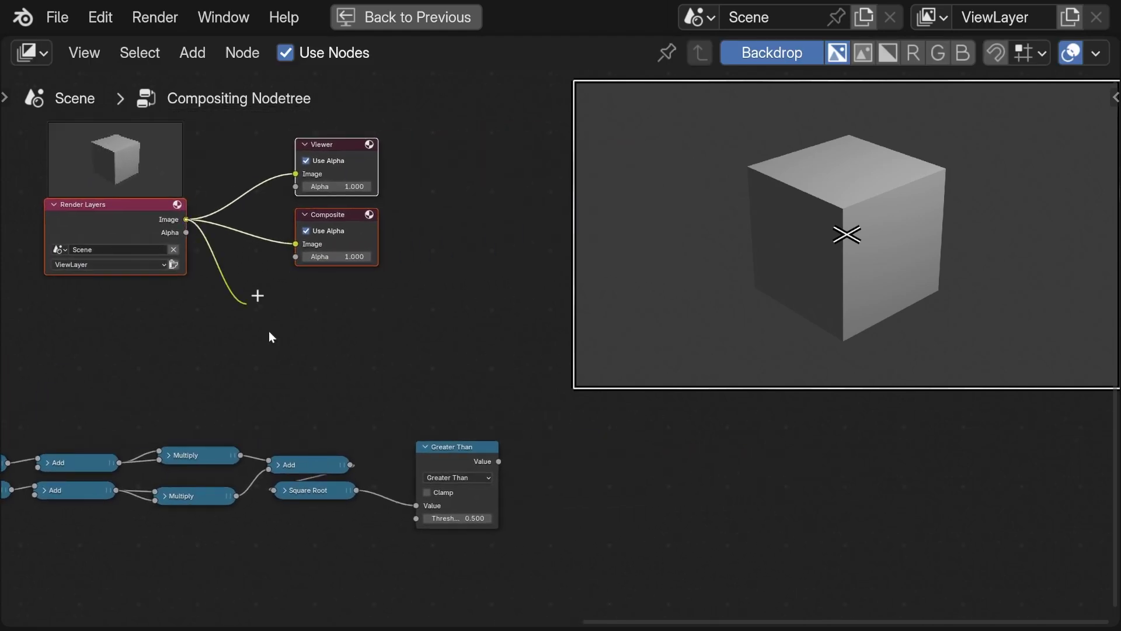
left_click_drag(328, 408, 414, 517)
left_click(464, 449, "ctrl+shift")
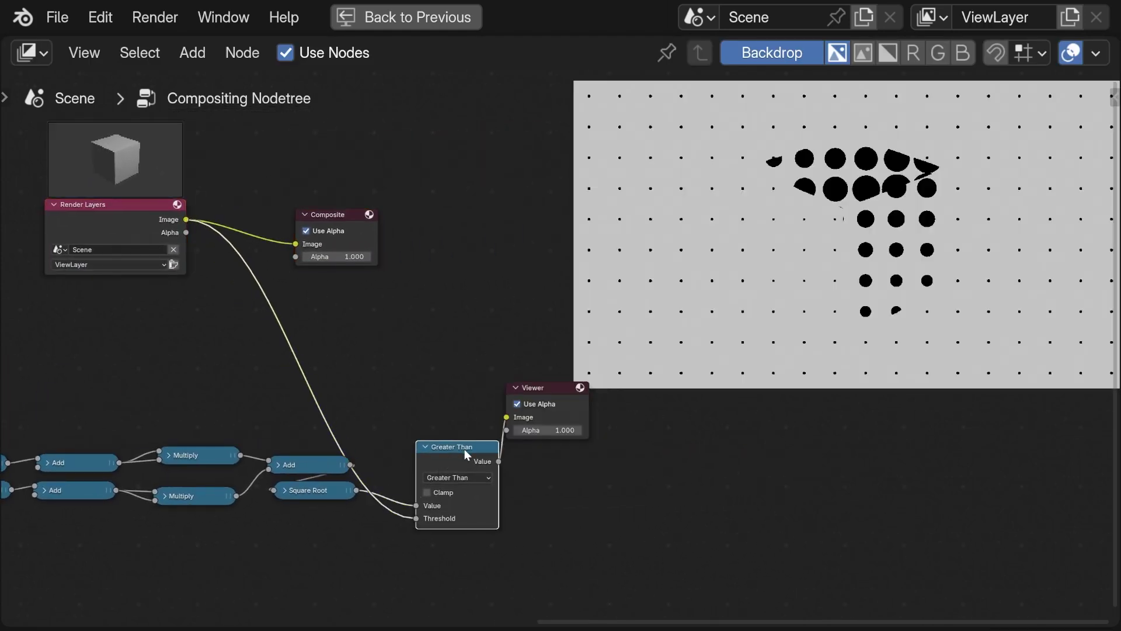
Move the Composite and Render Layers nodes further along so they sit above the end of the math chain.
left_click_drag(342, 213, 556, 184)
left_click_drag(138, 206, 341, 199)
middle_click_drag(306, 355, 433, 363)
Swap the Greater Than inputs so Image feeds Value and Square Root feeds Threshold, and align the Viewer beside the node.
scroll(435, 355, "up", 4)
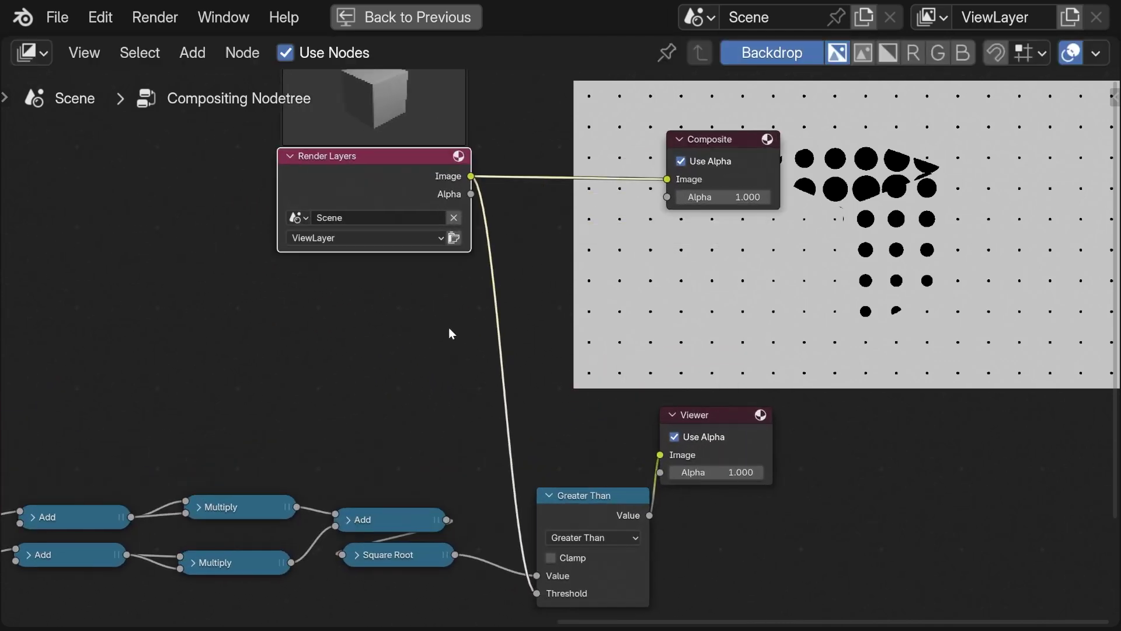
middle_click_drag(448, 325, 426, 326)
left_click_drag(514, 593, 515, 578)
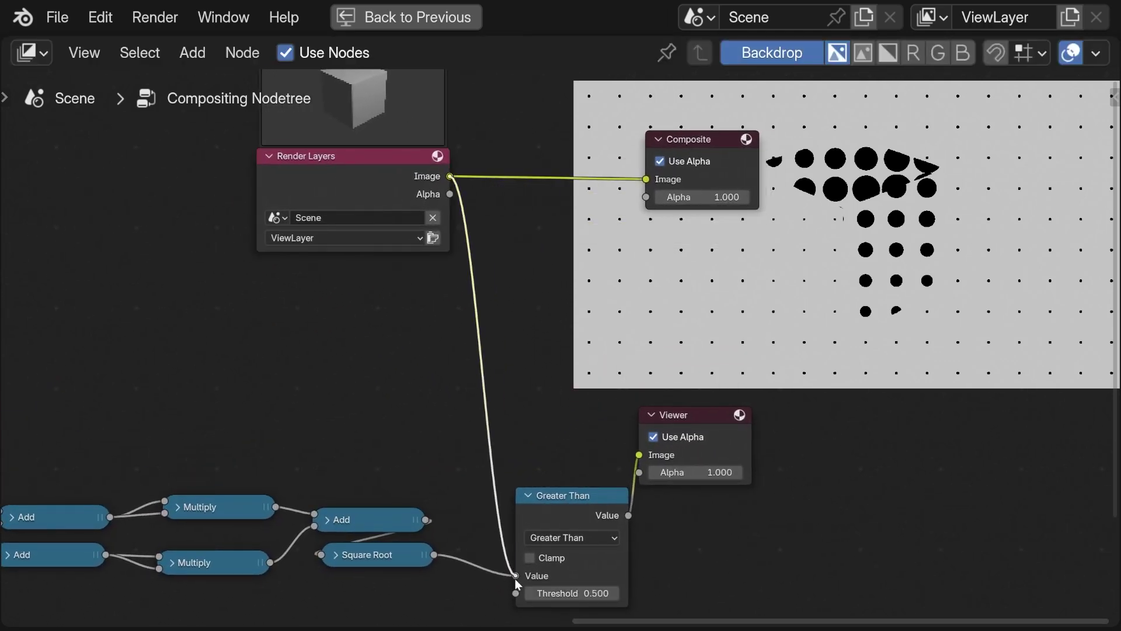
left_click_drag(434, 554, 516, 397)
middle_click_drag(517, 404, 405, 513)
left_click_drag(593, 319, 617, 404)
key("Home")
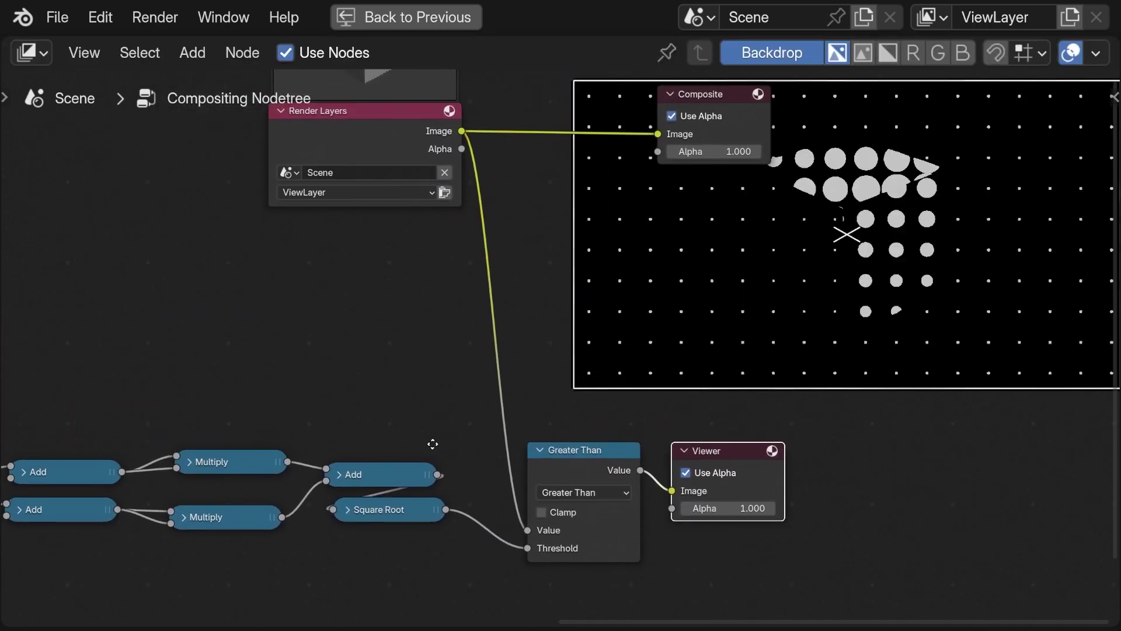
Try tiling values of 120 and 80 in the Value node to compare the dot density.
scroll(249, 361, "down", 3)
middle_click_drag(187, 391, 563, 349)
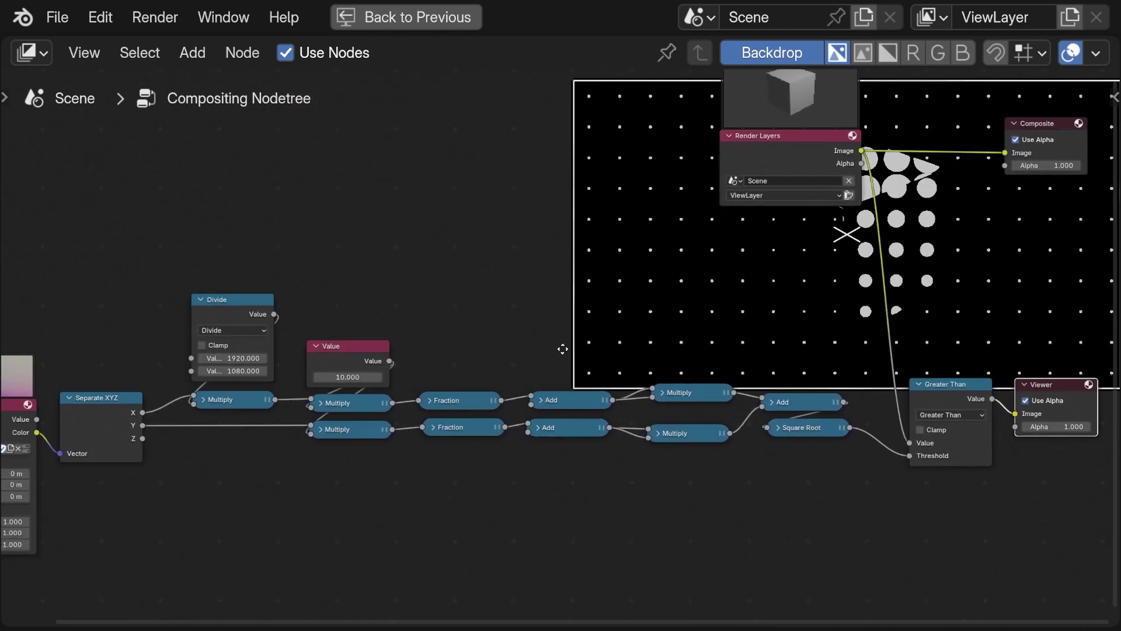
scroll(371, 398, "up", 6)
middle_click_drag(372, 398, 498, 413)
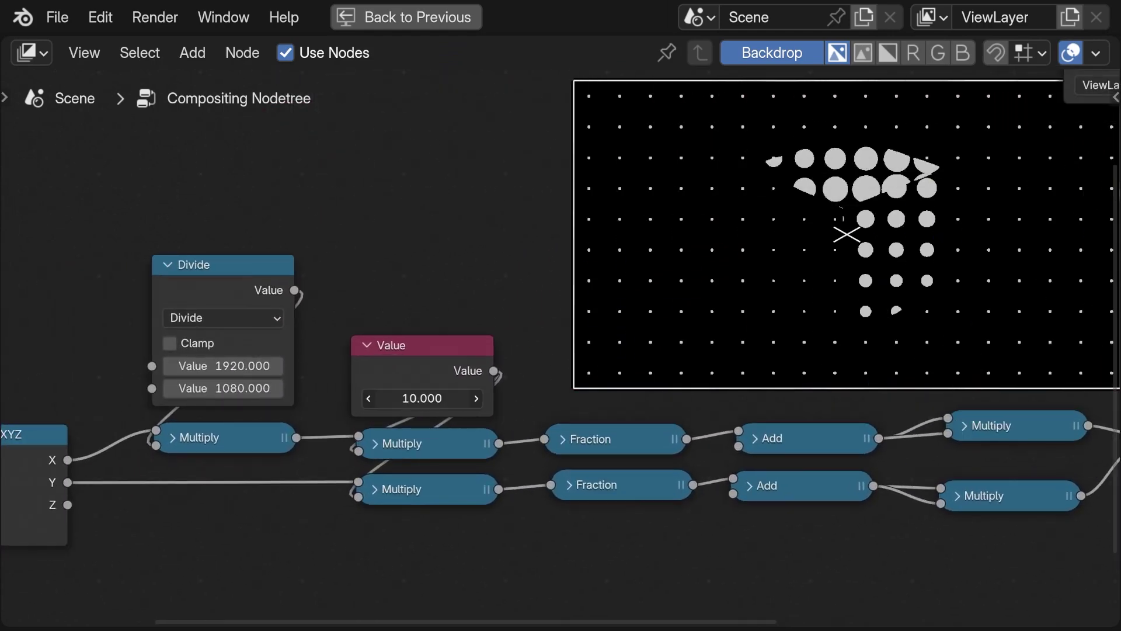
left_click(409, 399)
type("120")
key("Return")
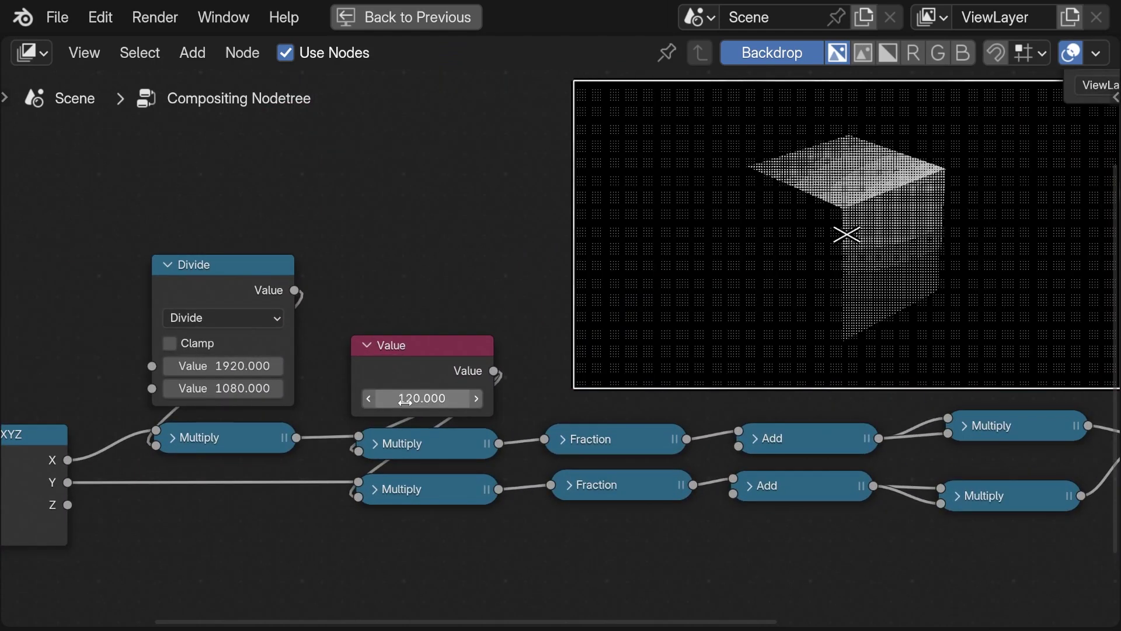
left_click(432, 397)
type("80")
key("Return")
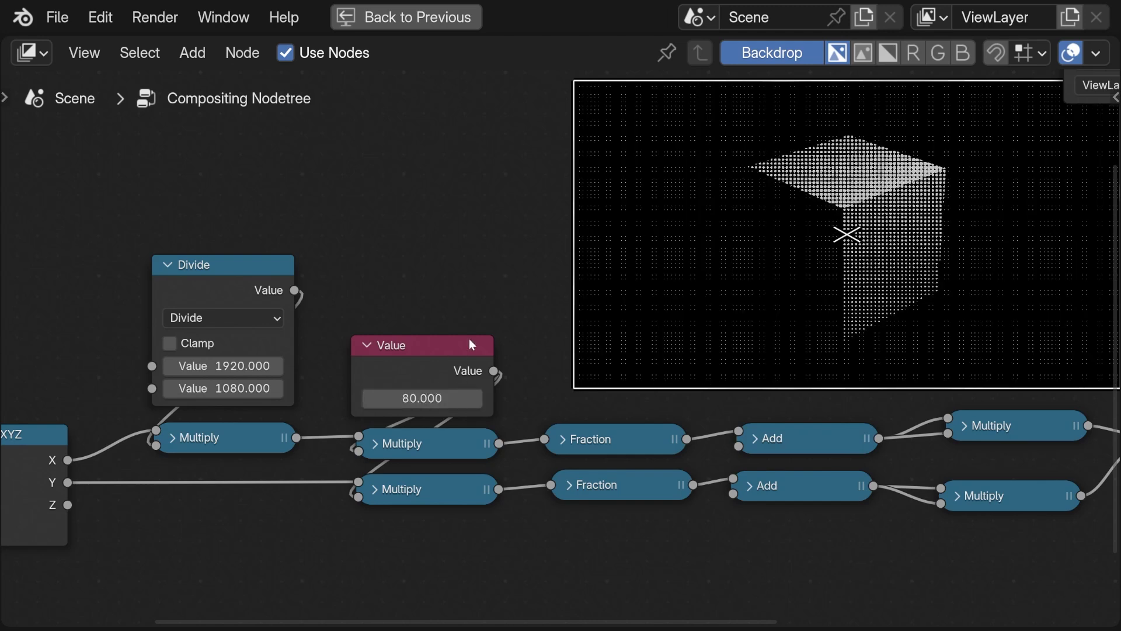
Set the Value node that controls the tiling to 60.
middle_click_drag(631, 314, 610, 325)
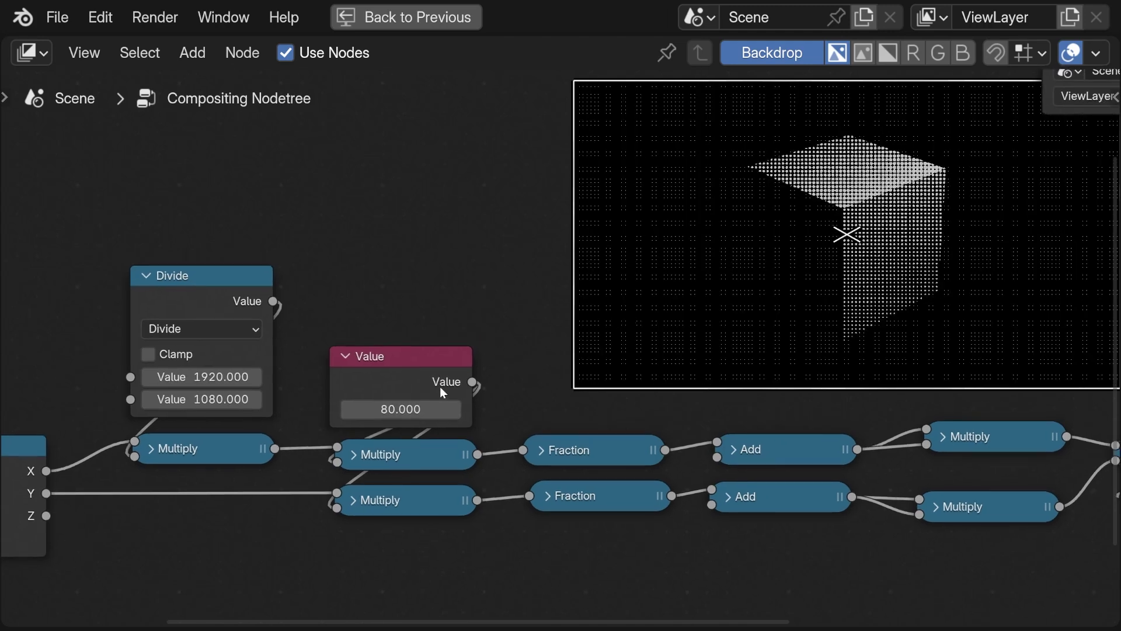
left_click(409, 409)
left_click(412, 404)
type("60")
key("Return")
Open the backdrop settings and set the zoom to 1 and both offset values to 0.
key("n")
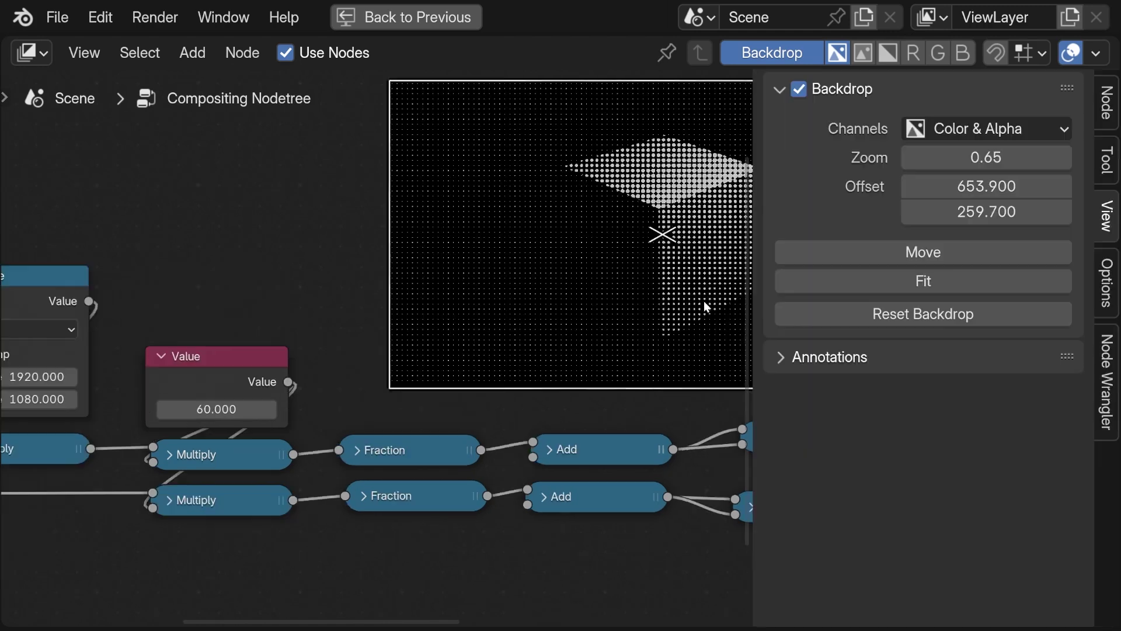
double_click(961, 156)
type("1")
key("Return")
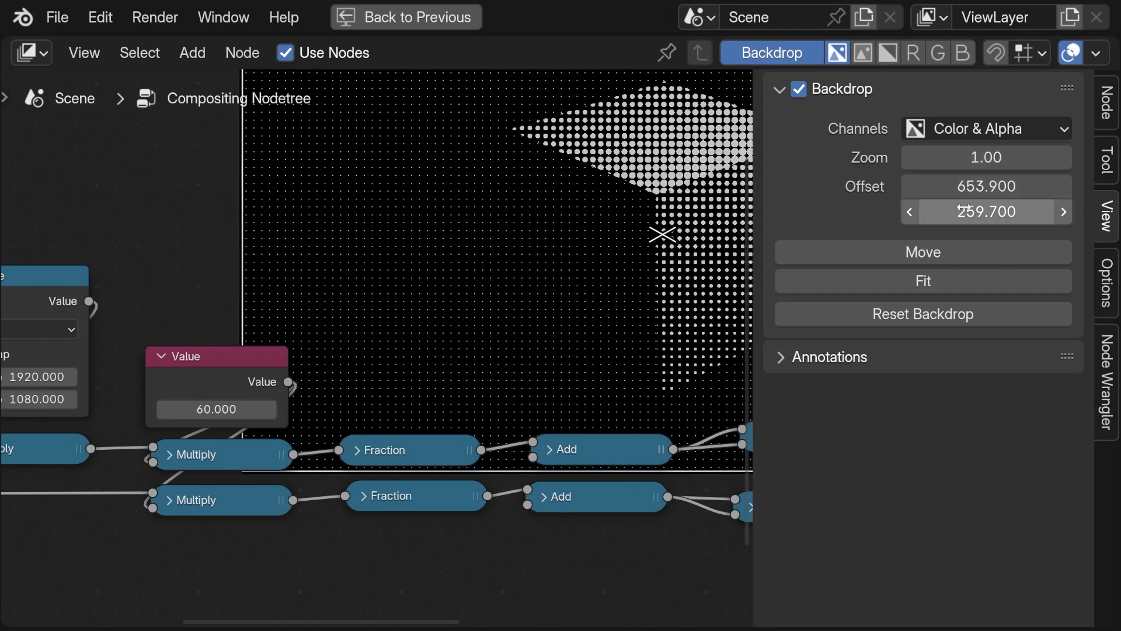
left_click_drag(966, 186, 899, 186)
left_click_drag(986, 211, 937, 212)
left_click_drag(987, 186, 987, 211)
type("0")
key("Return")
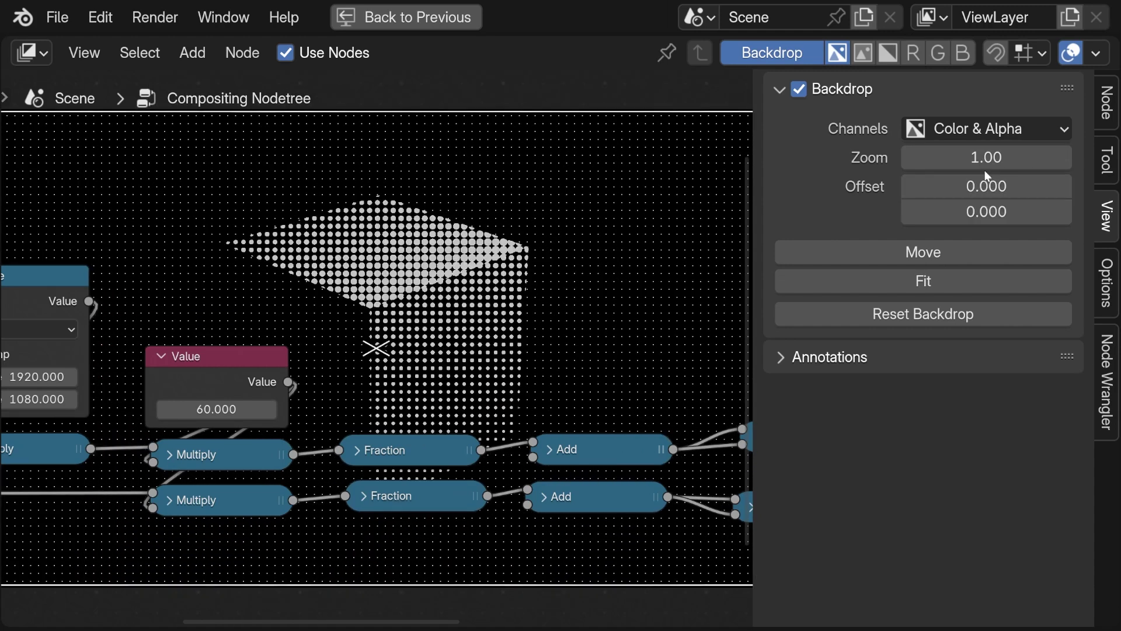
Enlarge the backdrop to a zoom of about 3 and examine the halftone dots on the cube.
key("n")
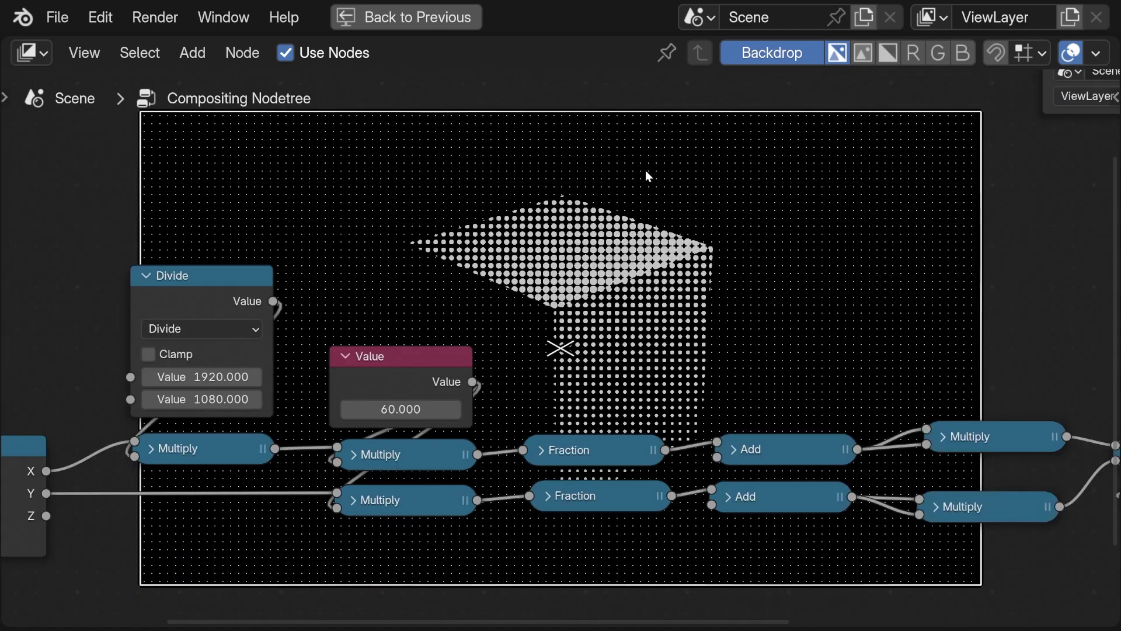
scroll(660, 253, "down", 4)
middle_click_drag(672, 291, 597, 398)
scroll(611, 372, "up", 3)
middle_click_drag(627, 298, 629, 228)
key("n")
left_click_drag(930, 156, 977, 156)
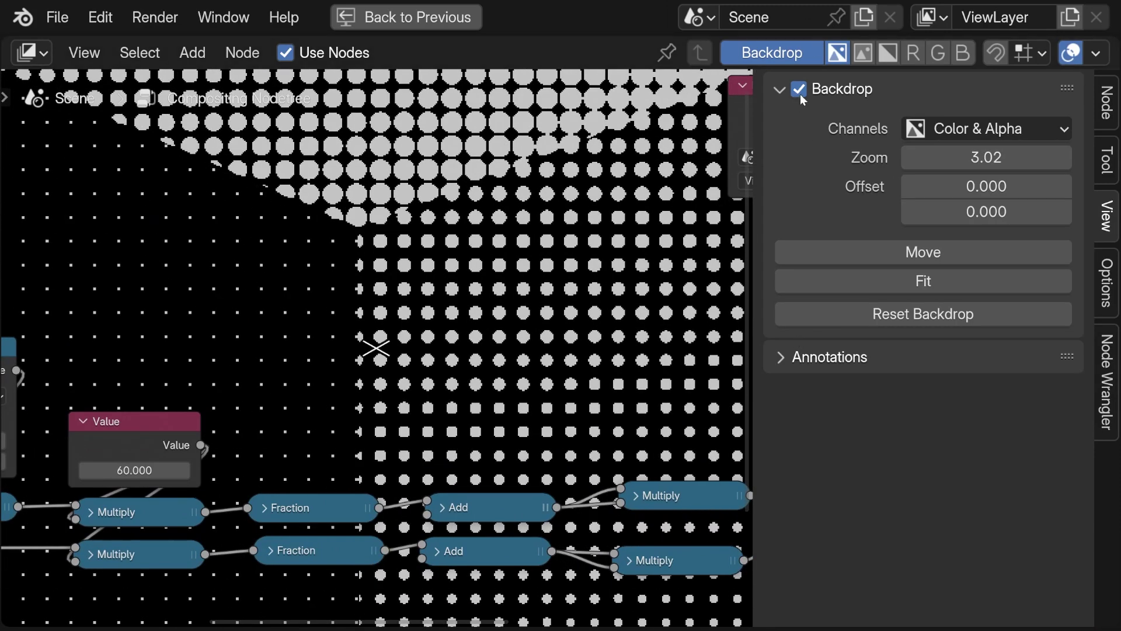
Hide the backdrop and delete the halftone nodes, keeping only Render Layers linked to Composite.
key("n")
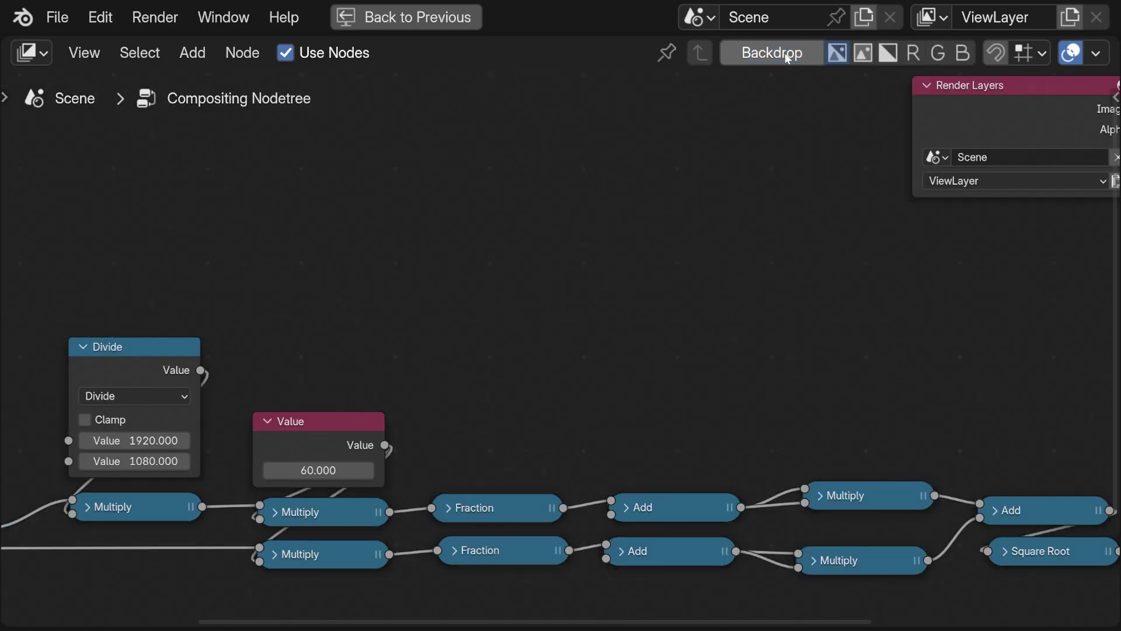
scroll(625, 337, "down", 4)
middle_click_drag(629, 335, 633, 386)
left_click_drag(764, 280, 355, 218)
scroll(681, 507, "down", 1)
left_click(917, 441)
key("x")
left_click_drag(856, 538, 196, 381)
left_click_drag(391, 399, 411, 511)
middle_click_drag(511, 259, 639, 434)
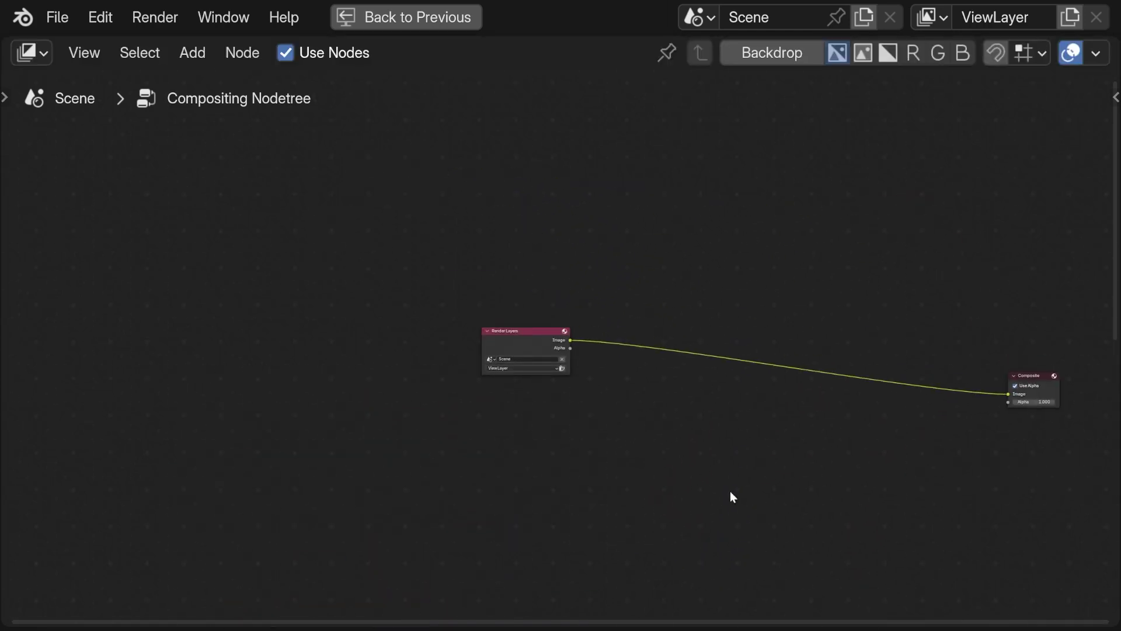
Move Render Layers away from Composite, preview it in a Viewer, and show the backdrop at zoom 1.
left_click_drag(513, 338, 339, 338)
left_click(346, 338, "ctrl+shift")
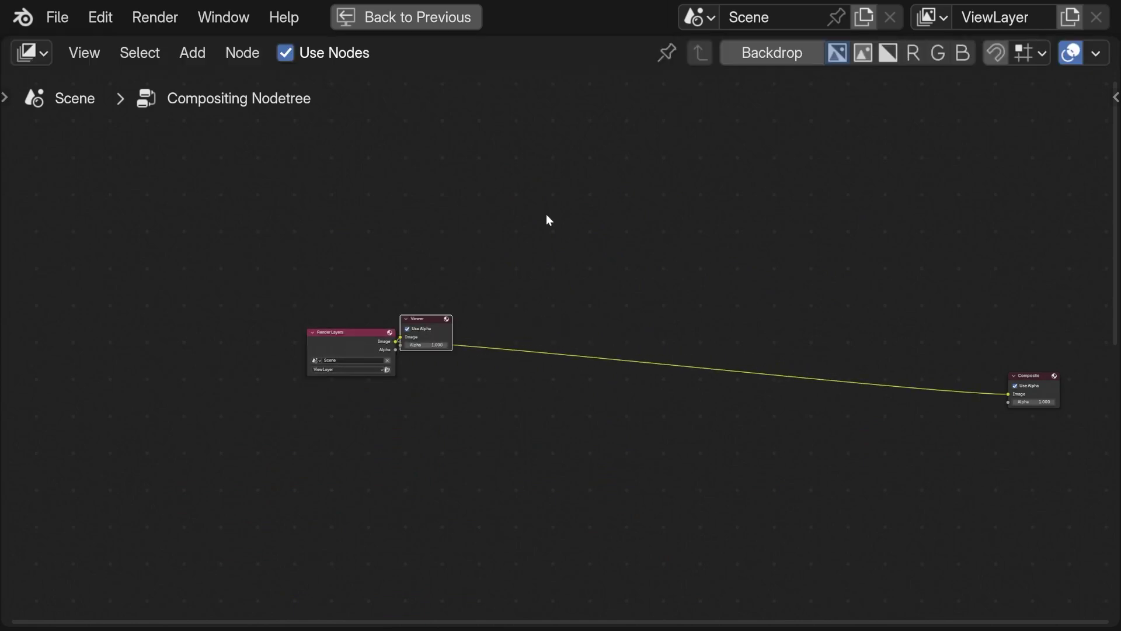
left_click(765, 54)
key("n")
left_click(960, 156)
type("1")
key("Return")
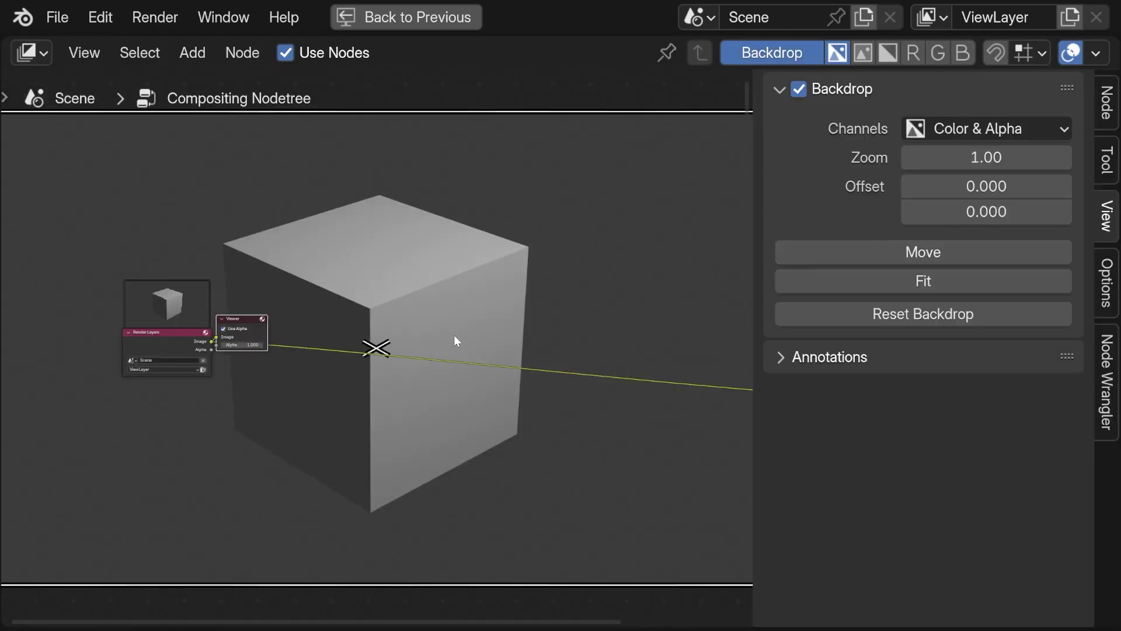
Spread Render Layers and the Viewer apart, and cut the link going to the Composite node.
scroll(454, 337, "up", 2)
scroll(381, 386, "up", 2)
scroll(291, 386, "up", 2)
middle_click_drag(271, 382, 337, 349)
key("n")
left_click_drag(488, 239, 699, 249)
left_click_drag(292, 262, 213, 251)
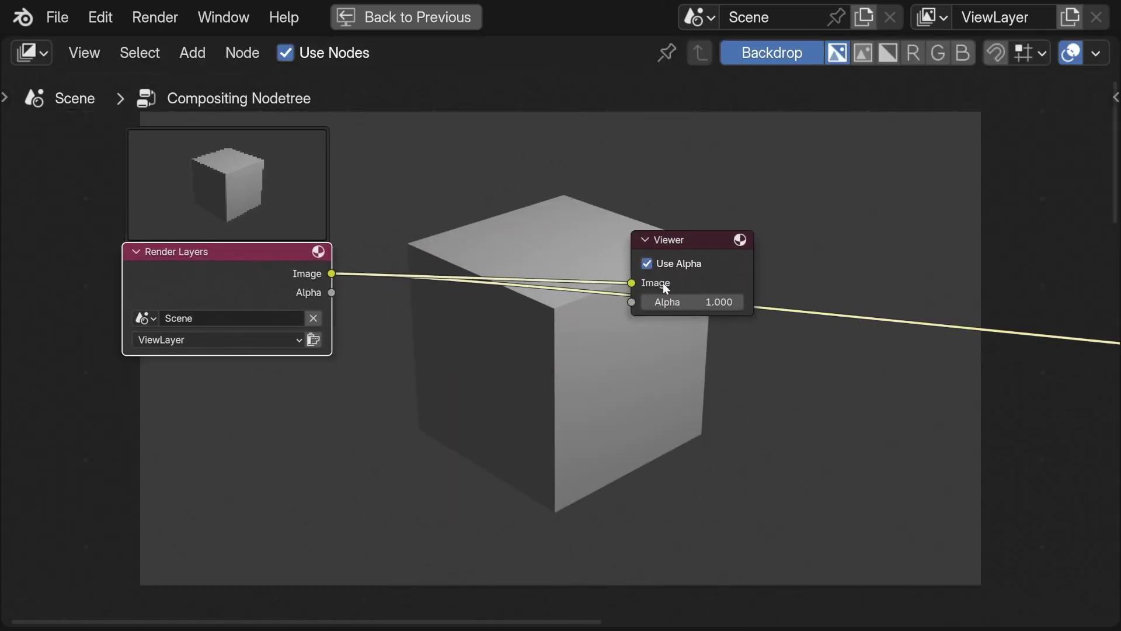
middle_click_drag(881, 289, 825, 317)
right_click_drag(825, 320, 788, 380, "ctrl")
middle_click_drag(714, 408, 756, 343)
left_click_drag(692, 204, 703, 194)
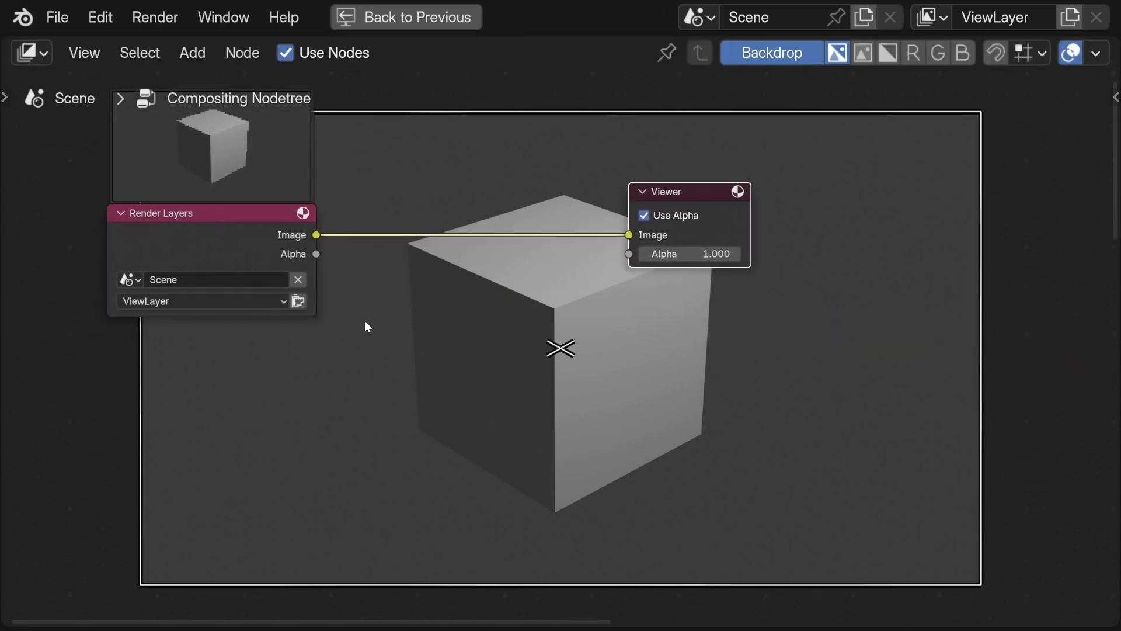
Add a Texture node below Render Layers and assign it the existing coordinate texture.
middle_click_drag(365, 320, 369, 304)
key("shift+a")
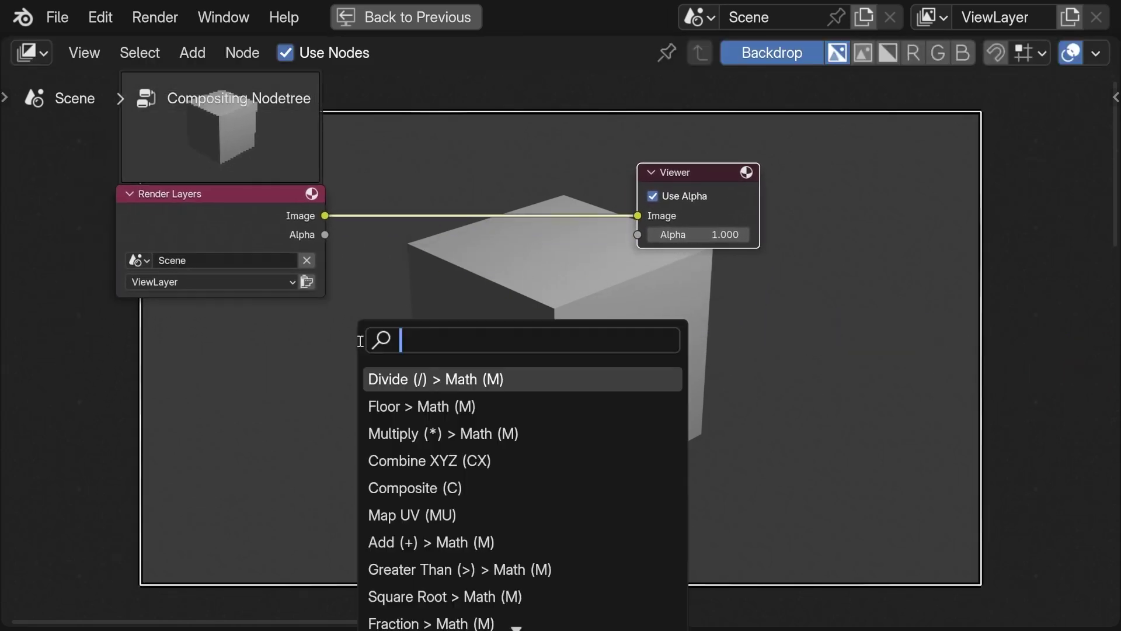
type("t")
left_click(403, 406)
left_click(314, 412)
left_click(313, 412)
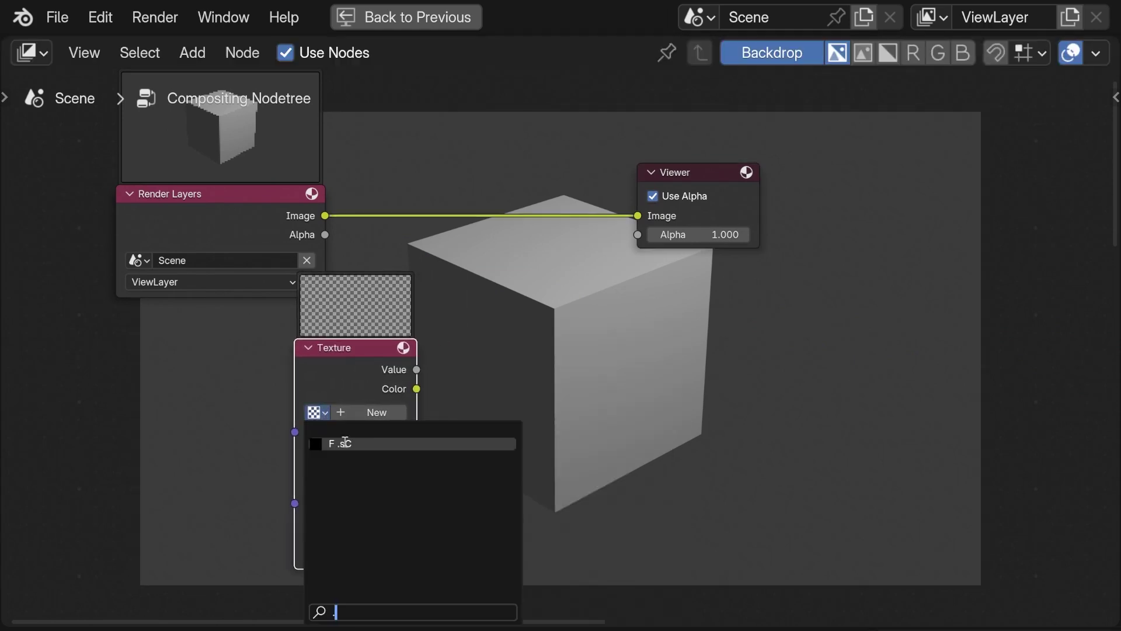
left_click(350, 443)
left_click_drag(345, 377, 243, 370)
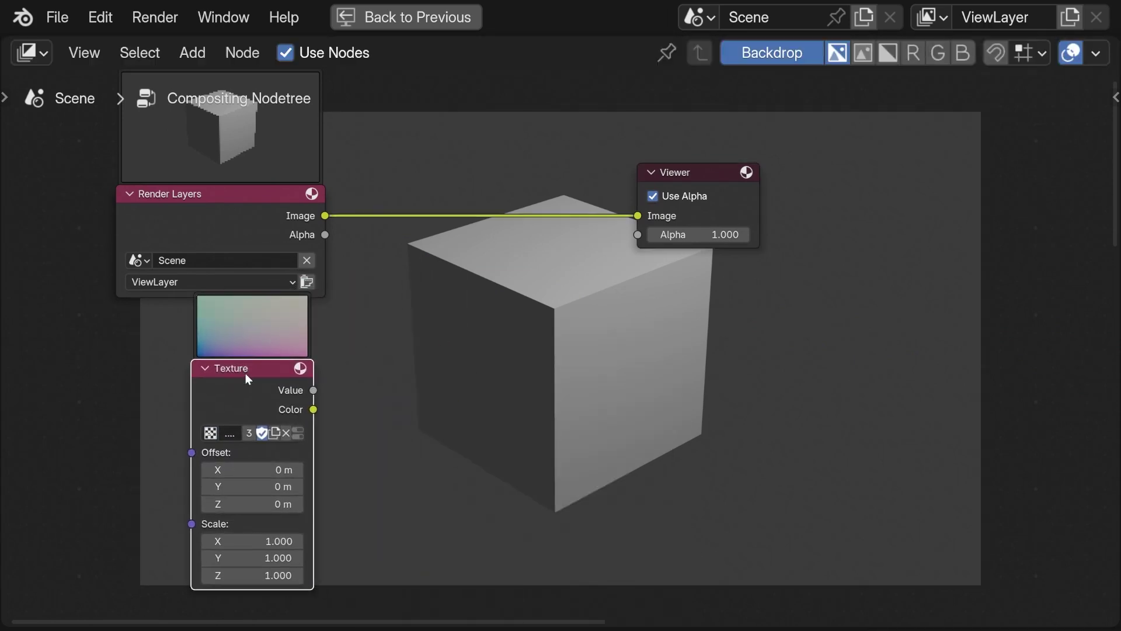
Preview the Texture node in the Viewer and insert a Map UV node on the link between them.
left_click(245, 373, "ctrl+shift")
left_click_drag(436, 260, 661, 268)
left_click_drag(432, 268, 689, 282)
left_click(456, 257)
key("Tab")
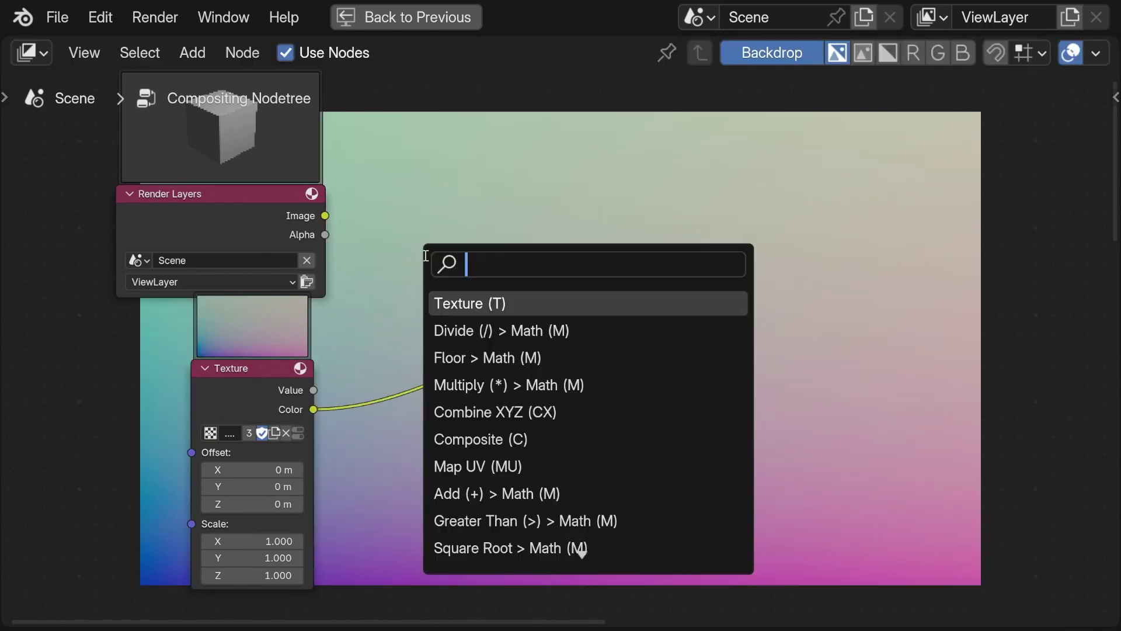
type("map")
key("Return")
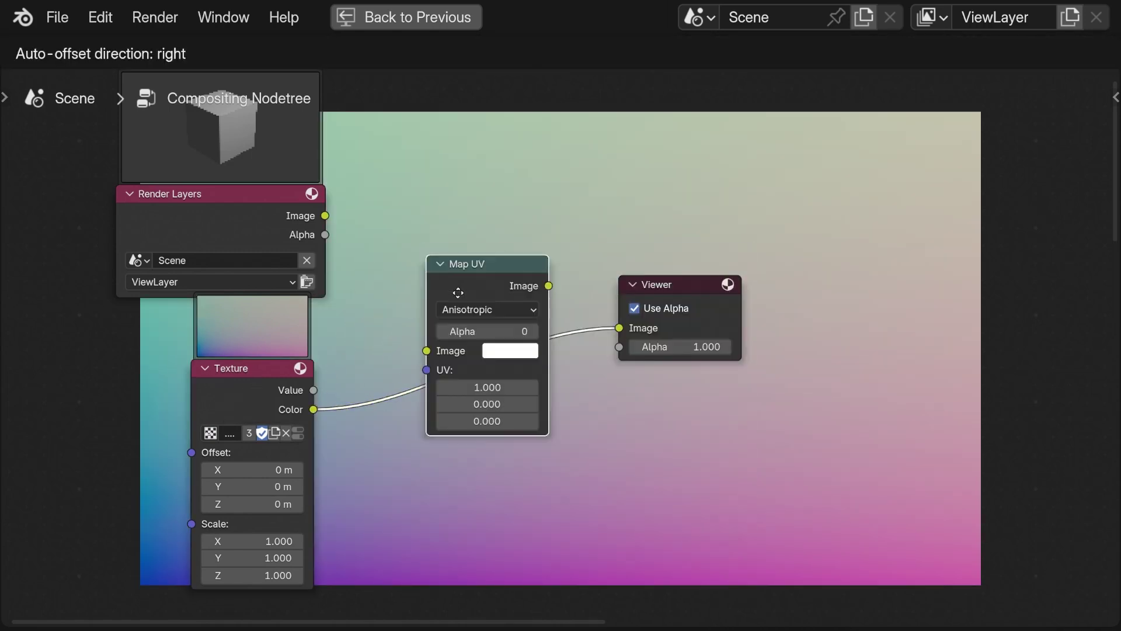
left_click(456, 311)
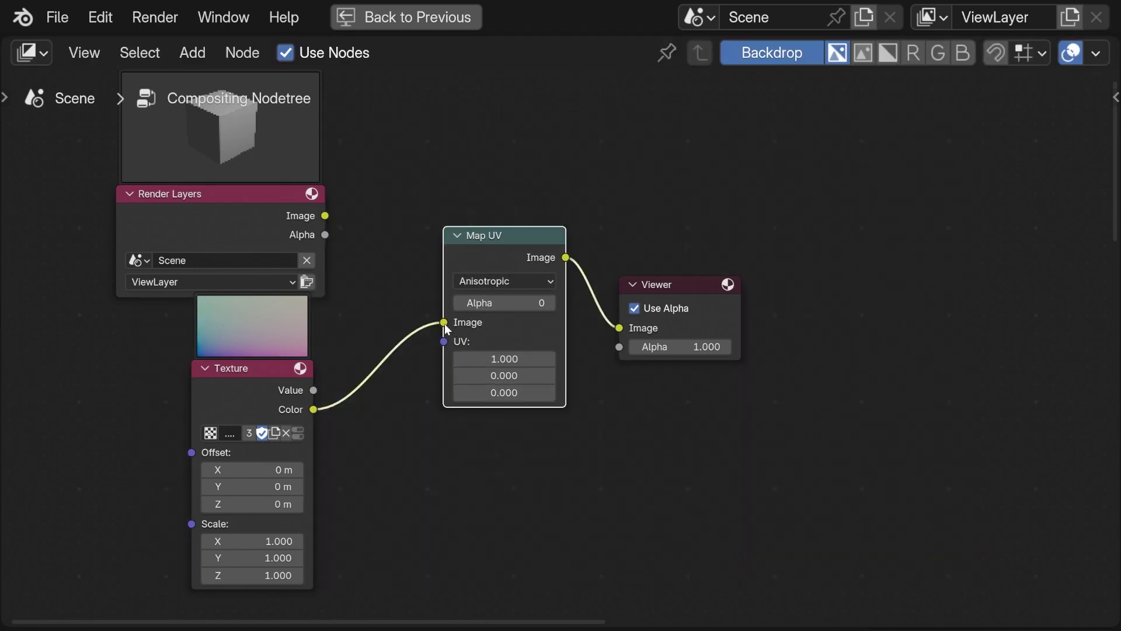
Connect Texture Color to the Map UV node's UV input and Render Layers Image to its Image input, then tidy the nodes.
left_click_drag(444, 322, 444, 341)
left_click_drag(325, 216, 399, 277)
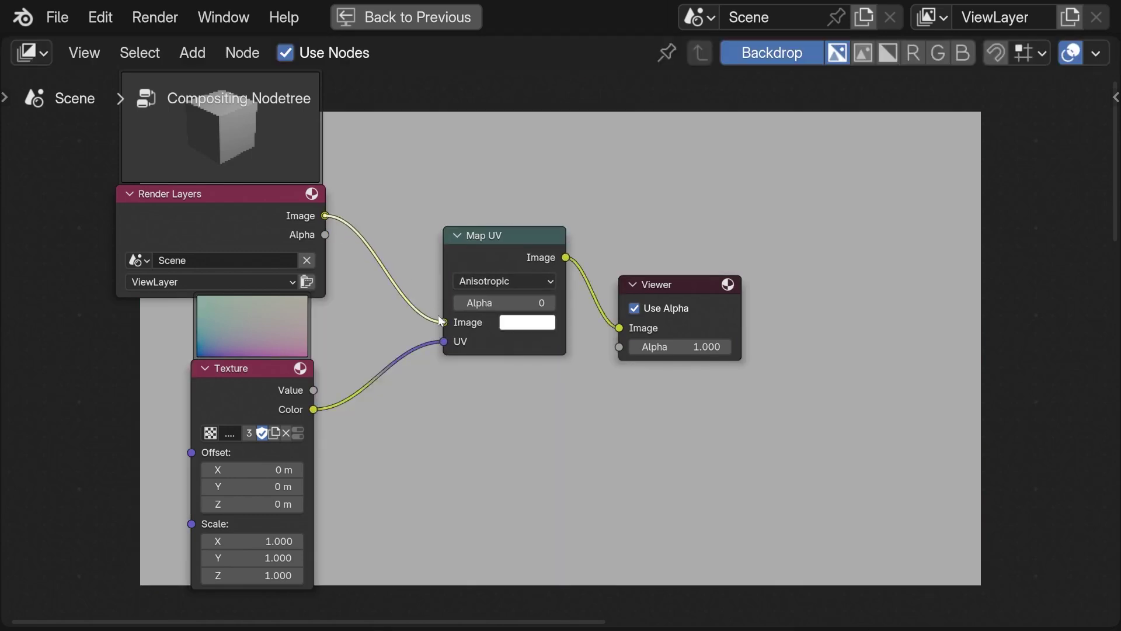
left_click_drag(441, 319, 442, 320)
left_click_drag(648, 288, 626, 239)
left_click_drag(743, 402, 688, 232)
middle_click_drag(353, 402, 430, 373)
Move the Texture node away from Map UV and insert a Separate XYZ node on its Color link.
left_click_drag(315, 353, 153, 390)
middle_click_drag(153, 391, 326, 289)
left_click_drag(315, 294, 167, 330)
key("Tab")
type("se")
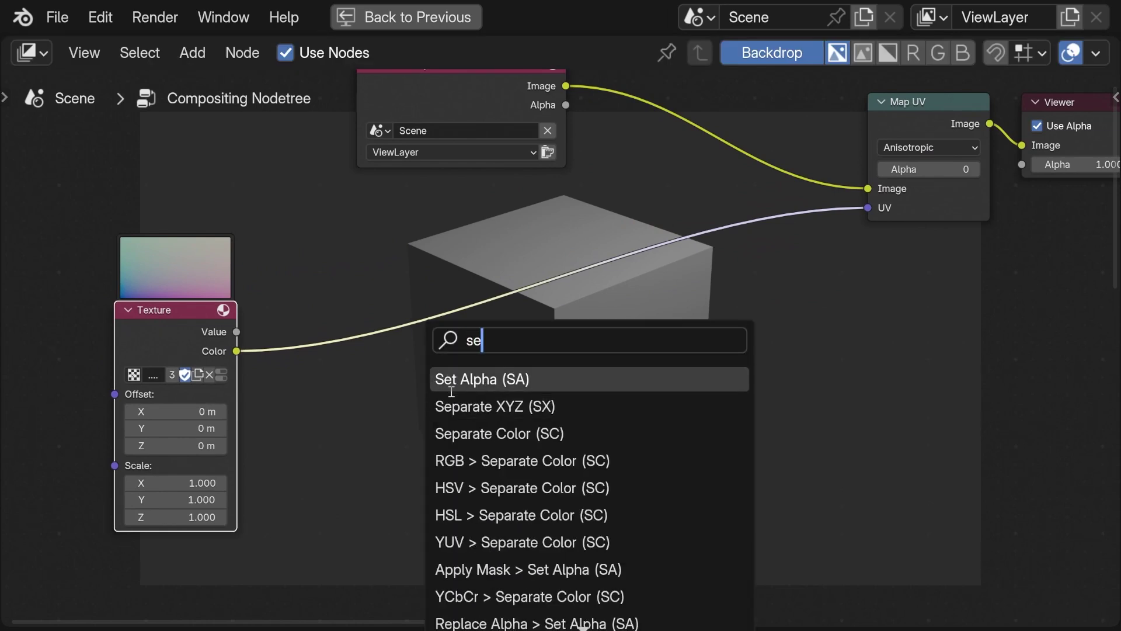
left_click(453, 402)
left_click(298, 299)
Insert a Combine XYZ node before the UV input, connect Y to Y, and set its Z to 1.
middle_click_drag(508, 367, 435, 381)
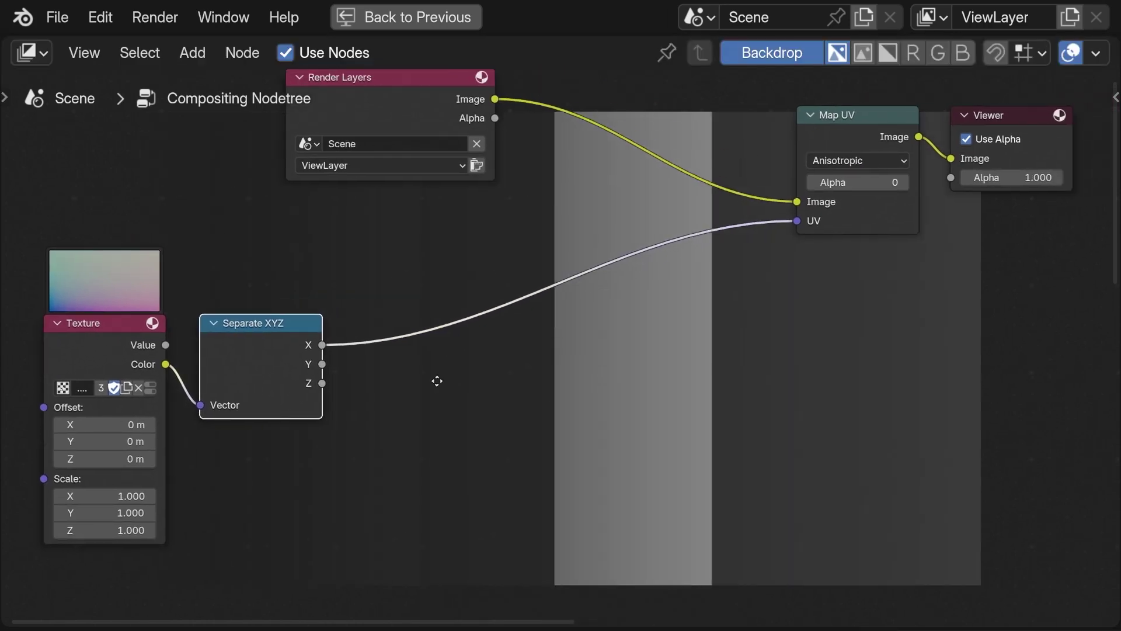
key("shift+a")
type("co")
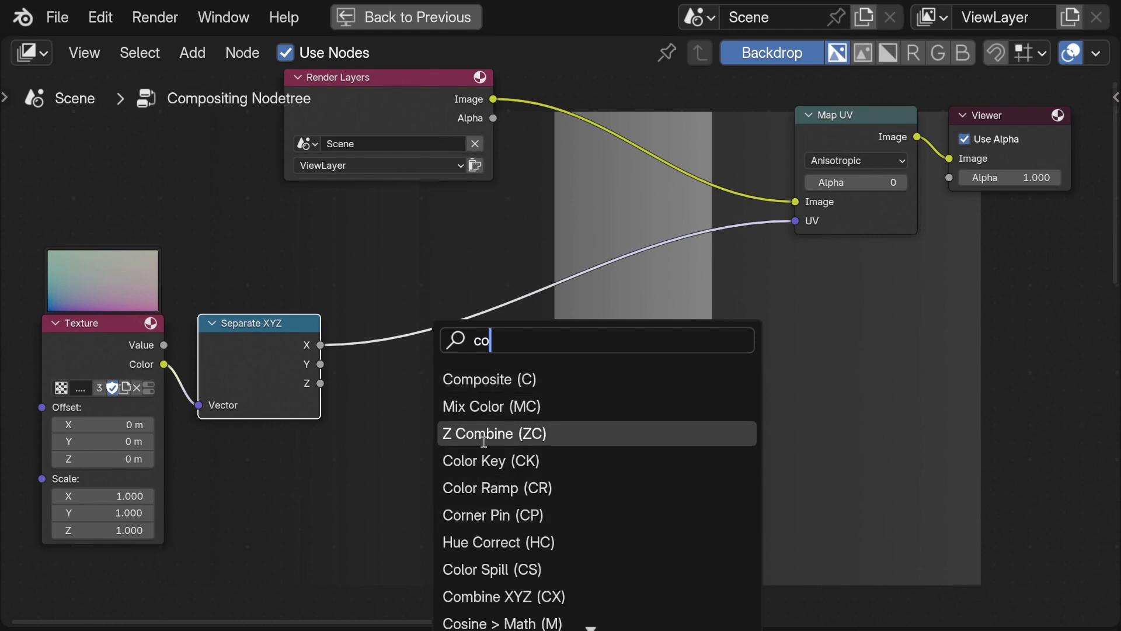
type("m")
left_click(483, 433)
left_click(517, 359)
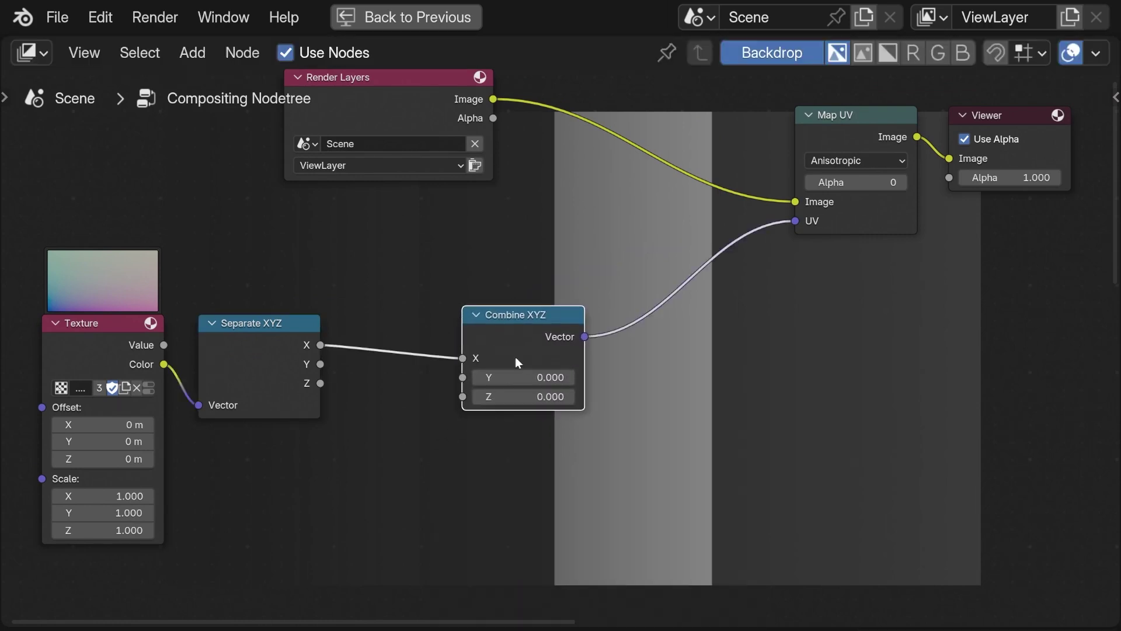
left_click_drag(320, 363, 498, 374)
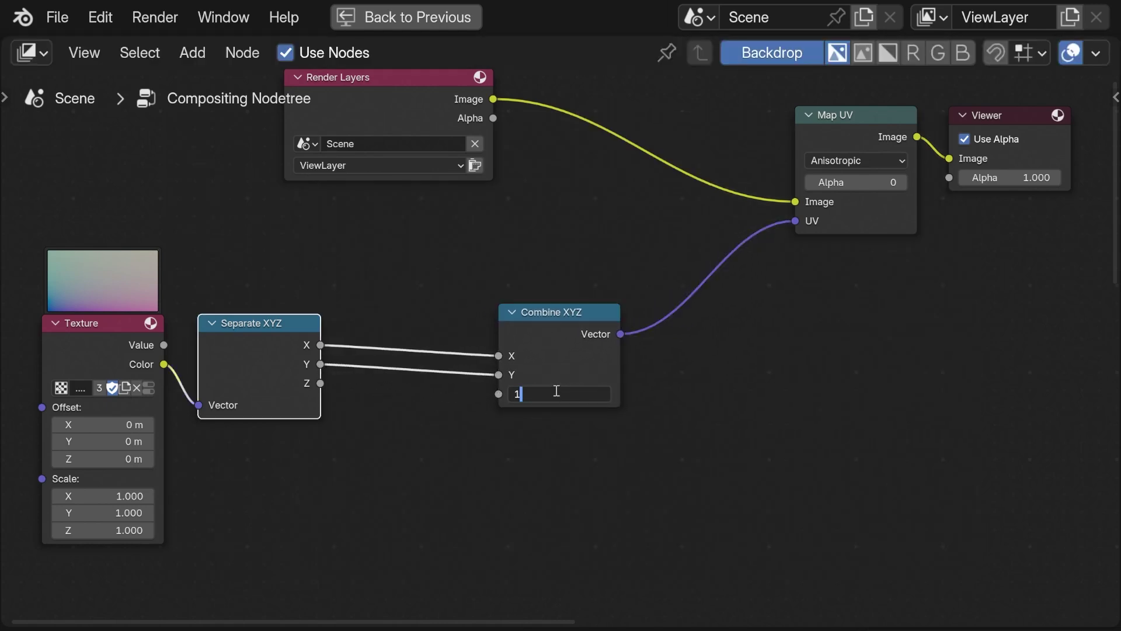
key("Return")
Reposition the Texture, Separate XYZ and Combine XYZ nodes to leave a wide gap between separating and combining.
scroll(545, 392, "down", 1)
middle_click_drag(537, 412, 646, 421)
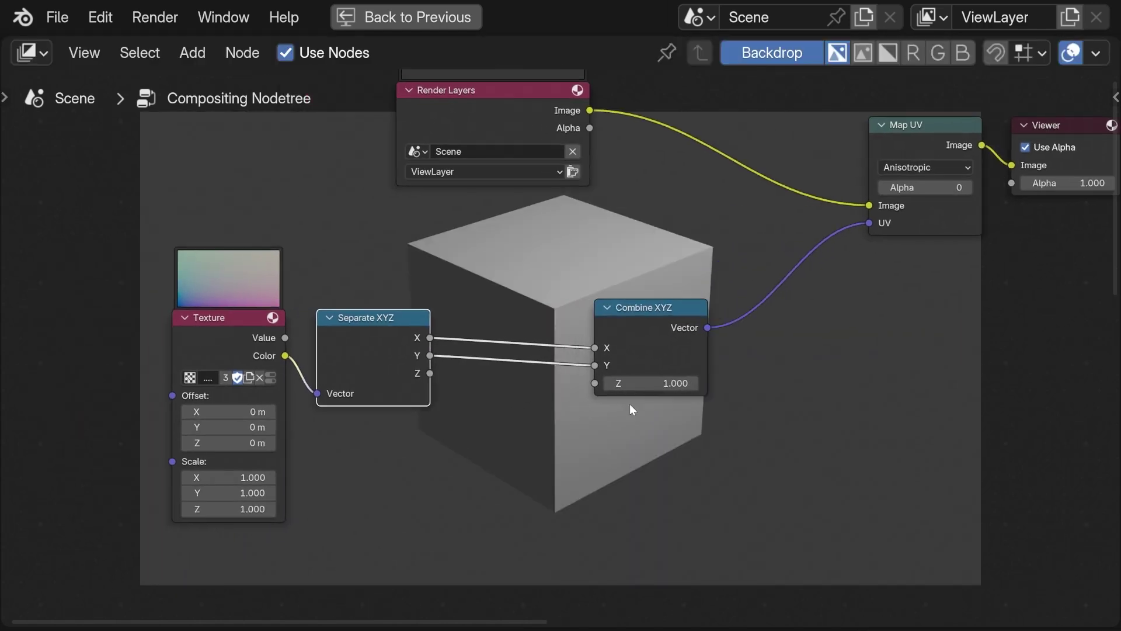
left_click_drag(736, 494, 105, 301)
key("g")
left_click(417, 348)
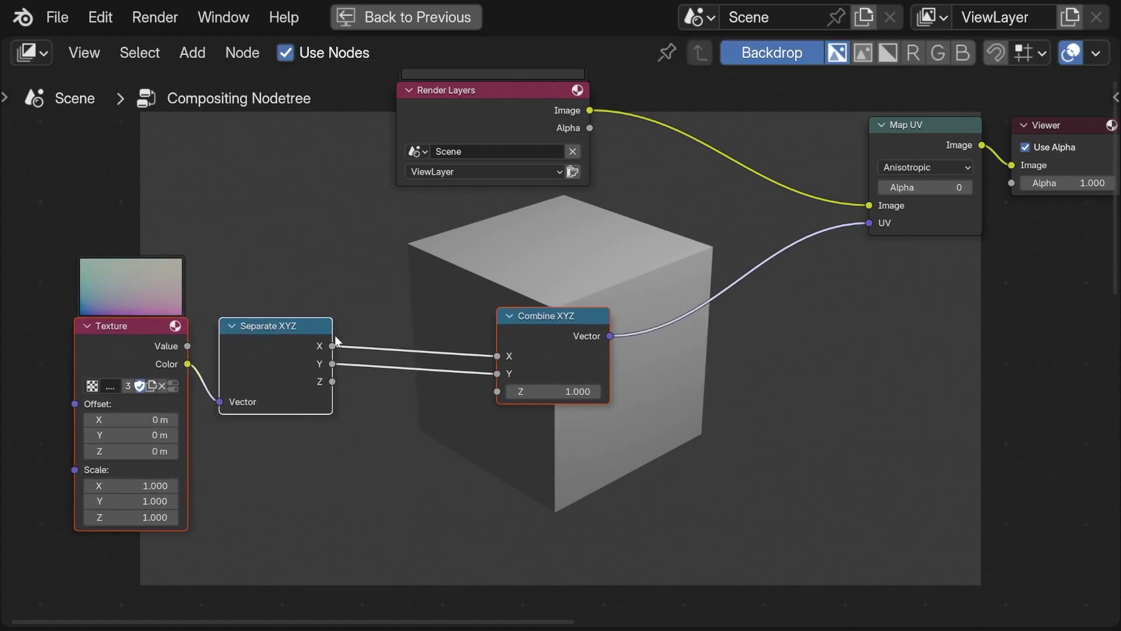
key("g")
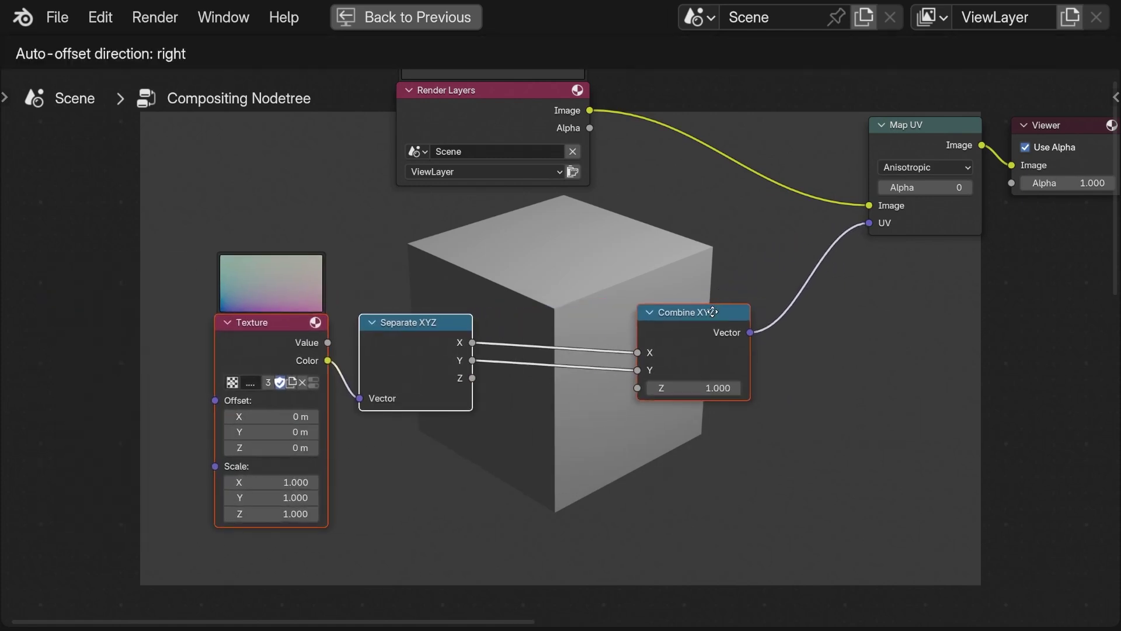
left_click(714, 311)
left_click_drag(492, 270, 309, 393)
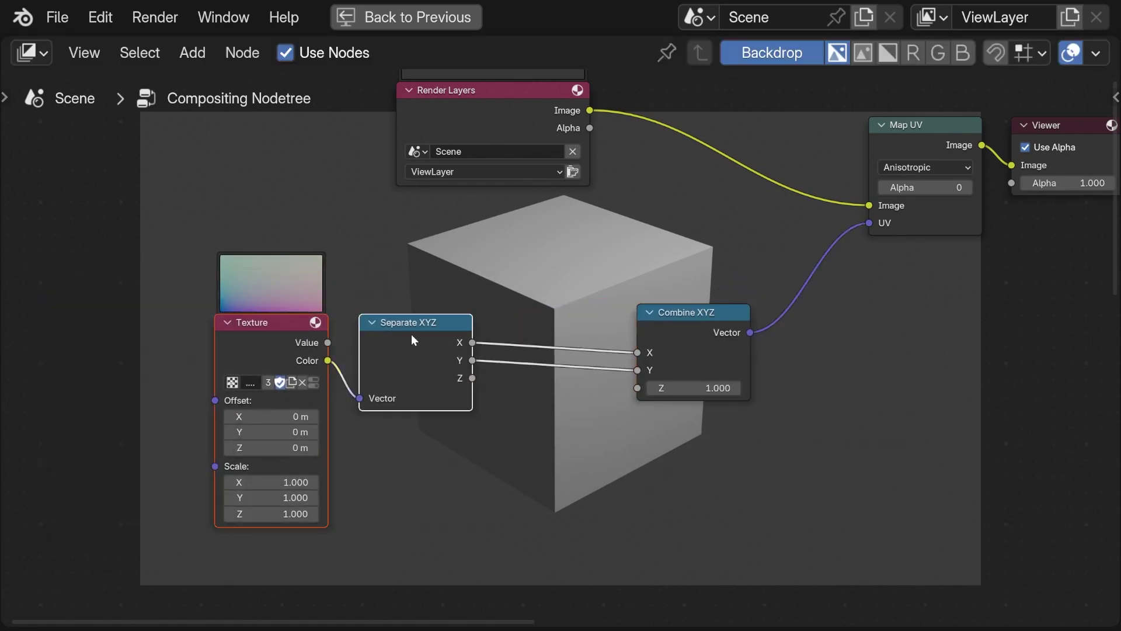
key("g")
left_click(81, 353)
Insert a Multiply node on each of the X and Y links, and stack both collapsed after Separate XYZ.
middle_click_drag(211, 367, 356, 363)
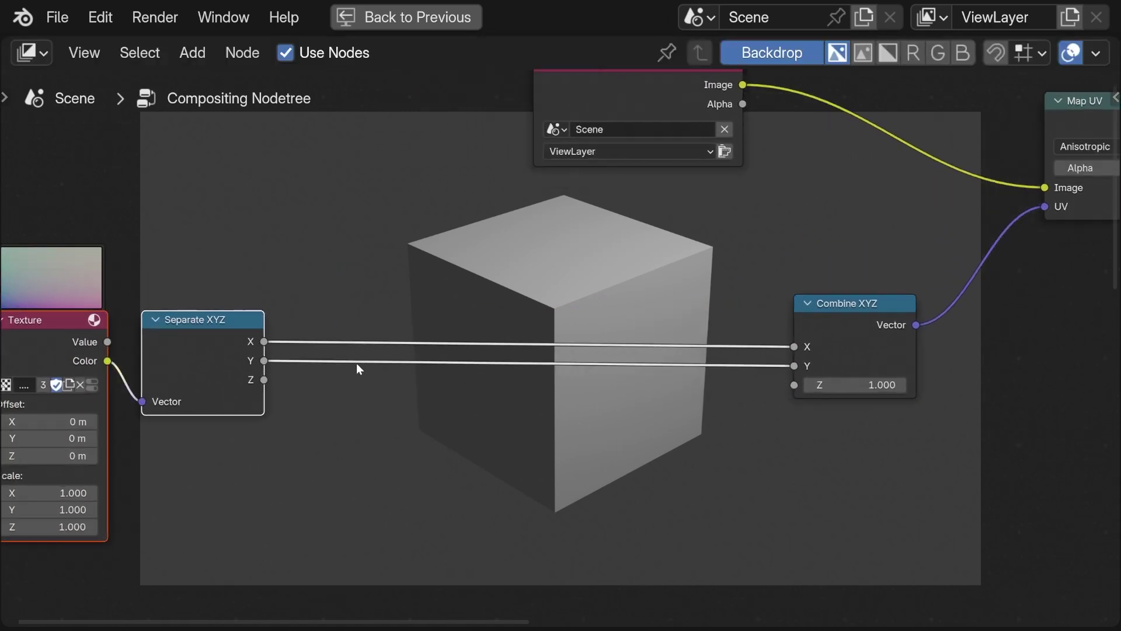
scroll(357, 369, "up", 1)
key("shift+a")
type("mu")
left_click(387, 379)
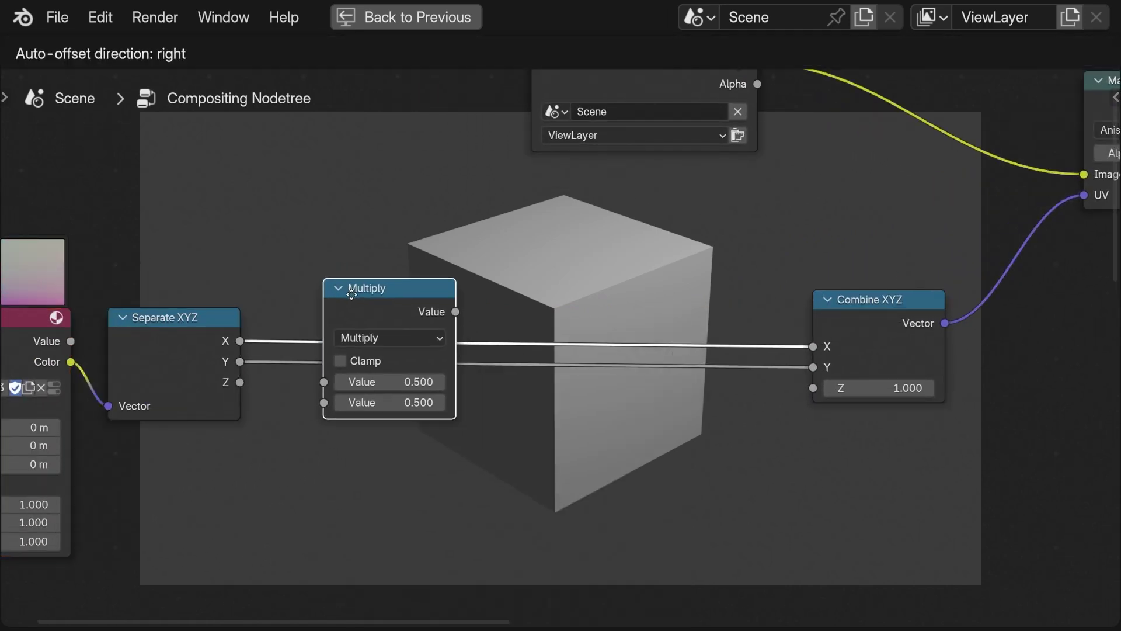
left_click(345, 229)
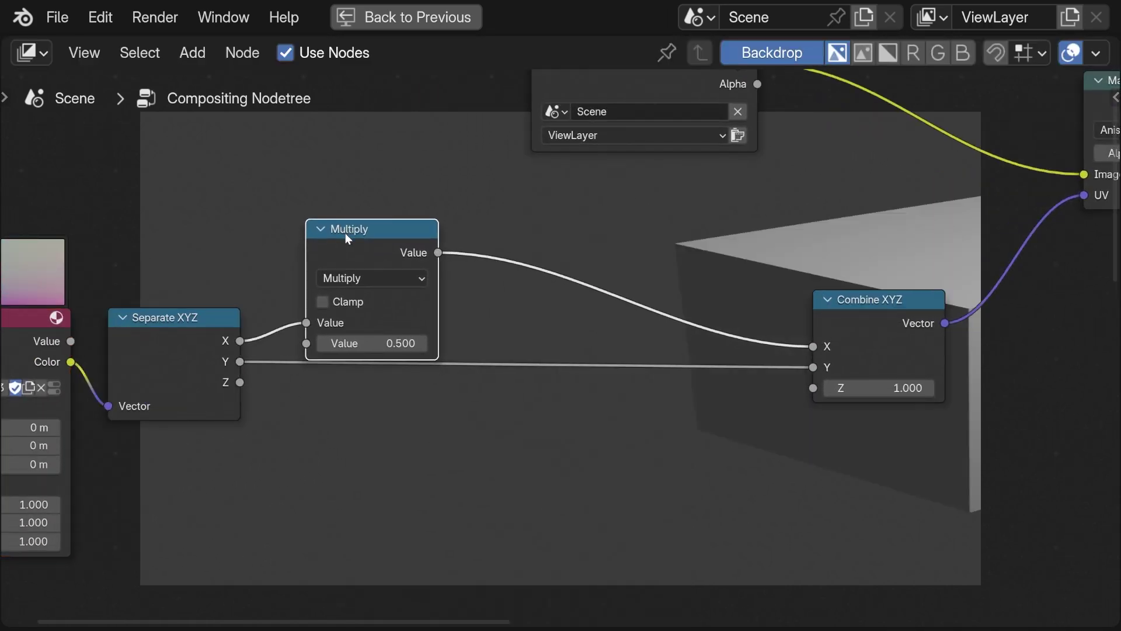
key("shift+d")
left_click(338, 374)
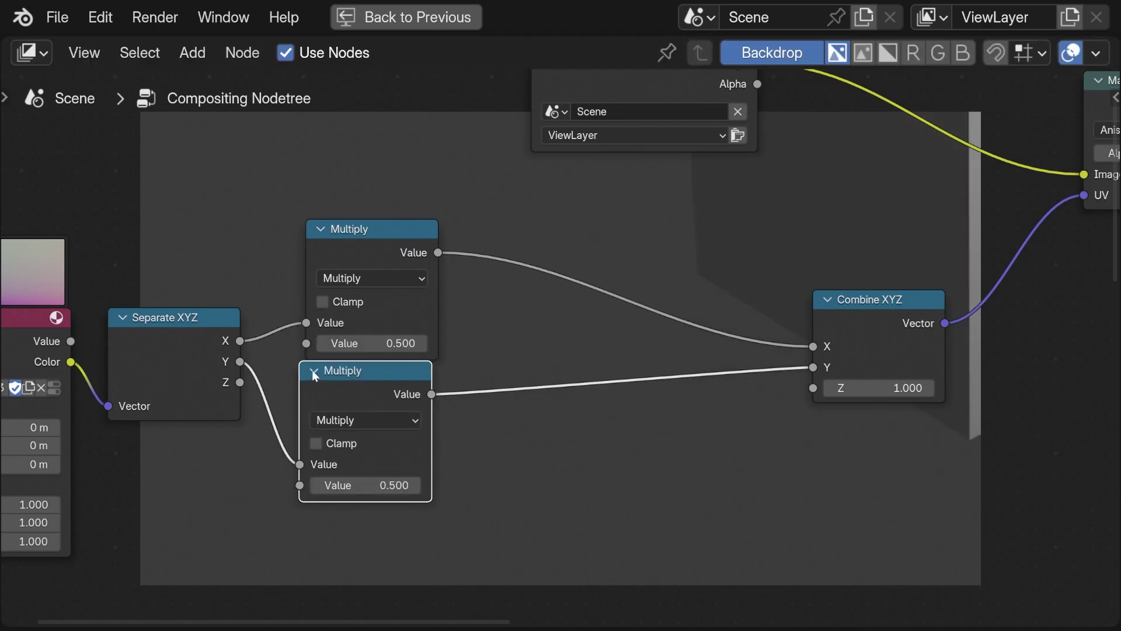
left_click(313, 371)
left_click(323, 225)
left_click_drag(327, 229, 328, 325)
Add a Value node above the Multiply nodes, connect it to the second input of both, and set it to 2.
key("shift+a")
type("va")
key("Return")
left_click(319, 258)
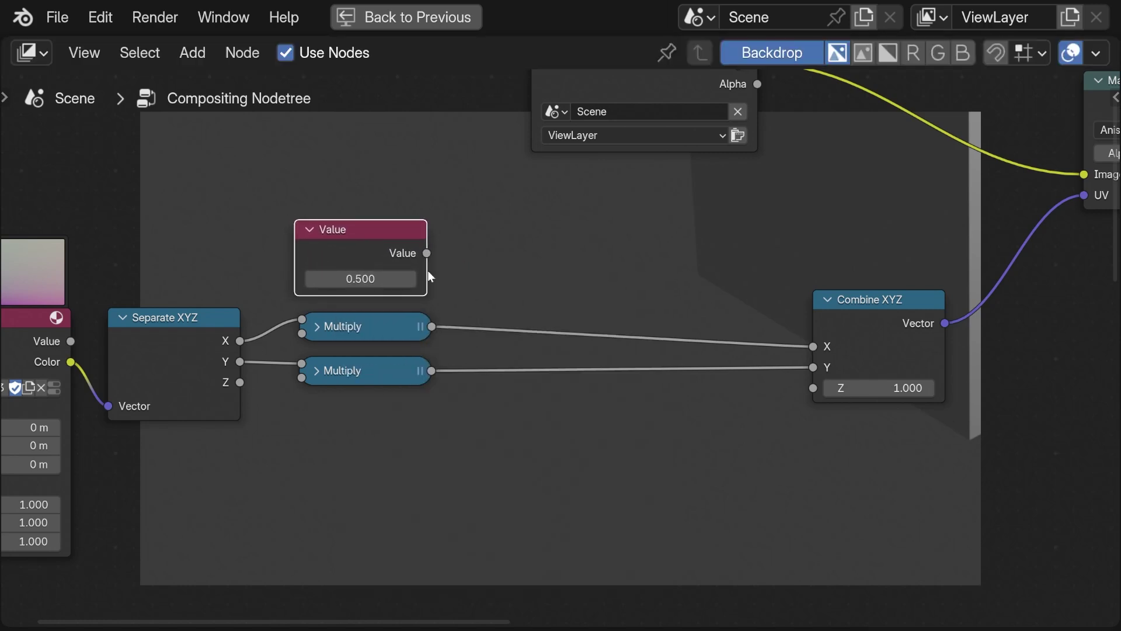
left_click_drag(306, 335, 304, 333)
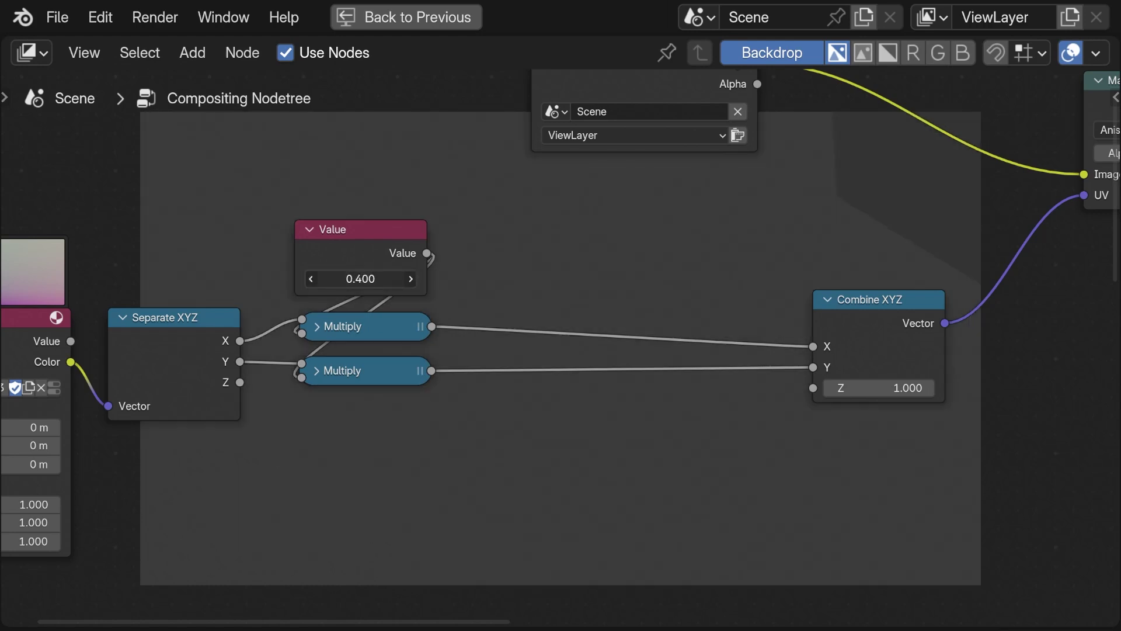
right_click(356, 279)
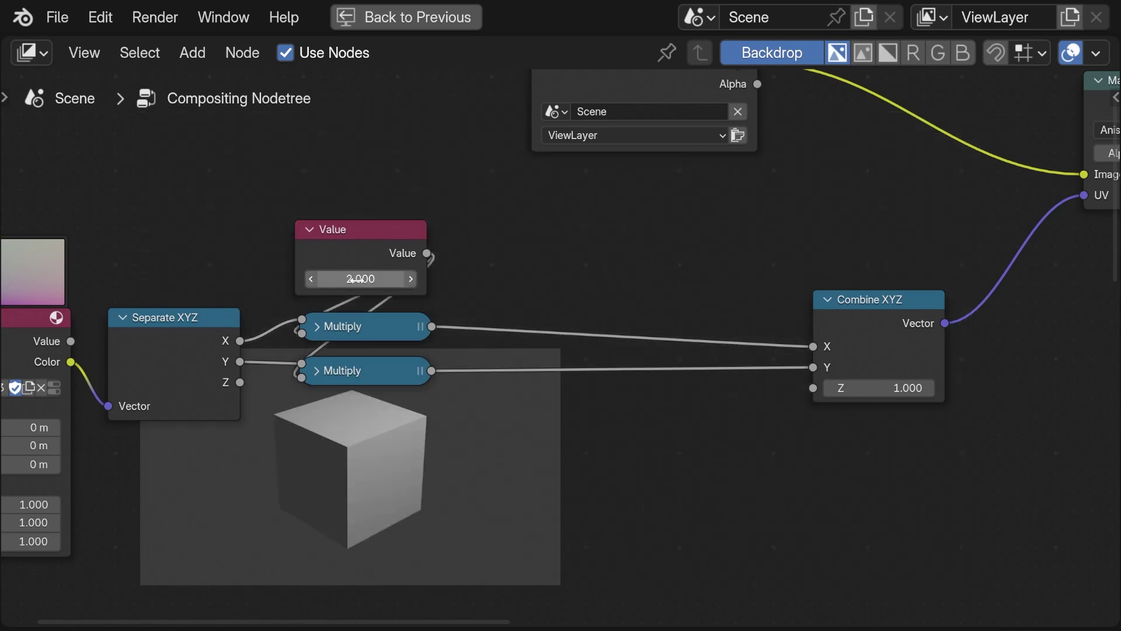
Insert a collapsed Divide node on each of the X and Y links before Combine XYZ.
middle_click_drag(513, 390, 431, 353)
key("Tab")
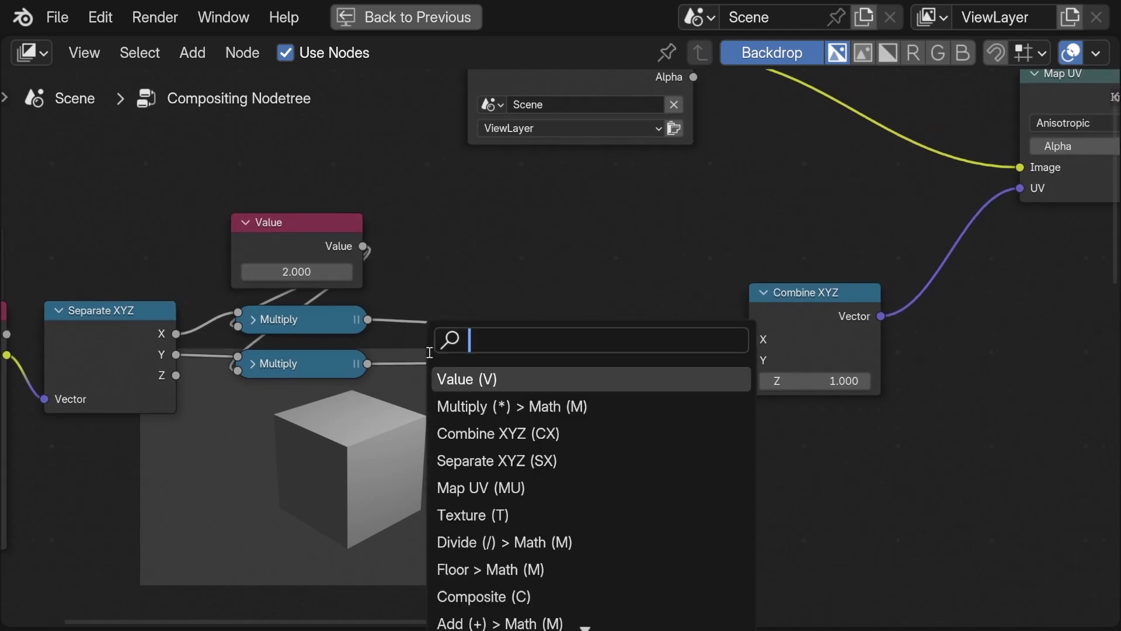
type("di")
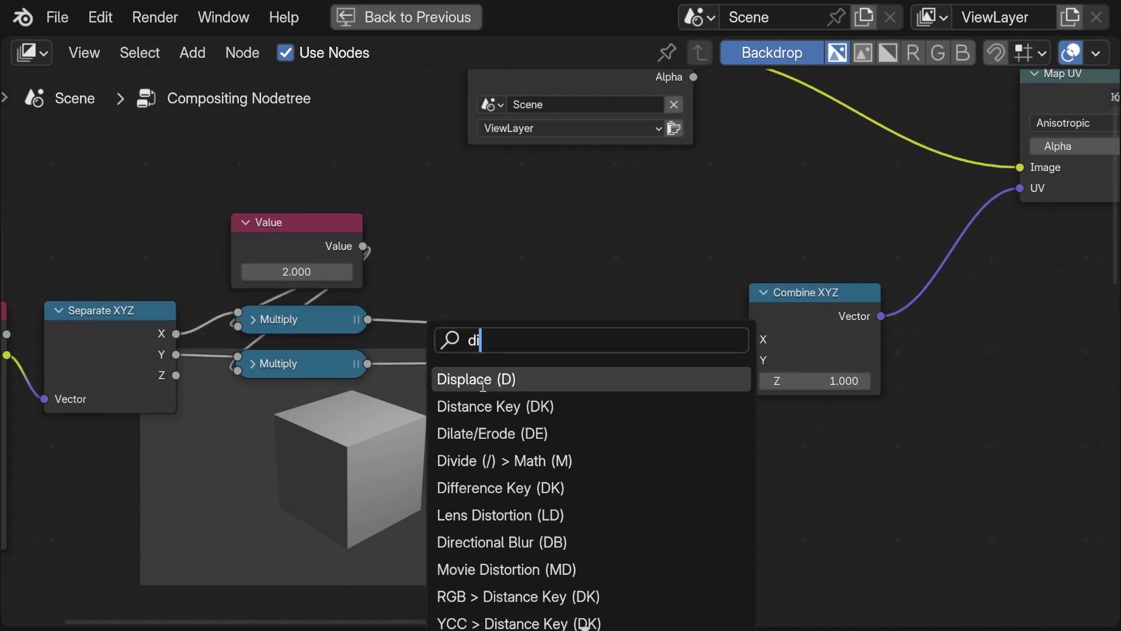
type("v")
key("Return")
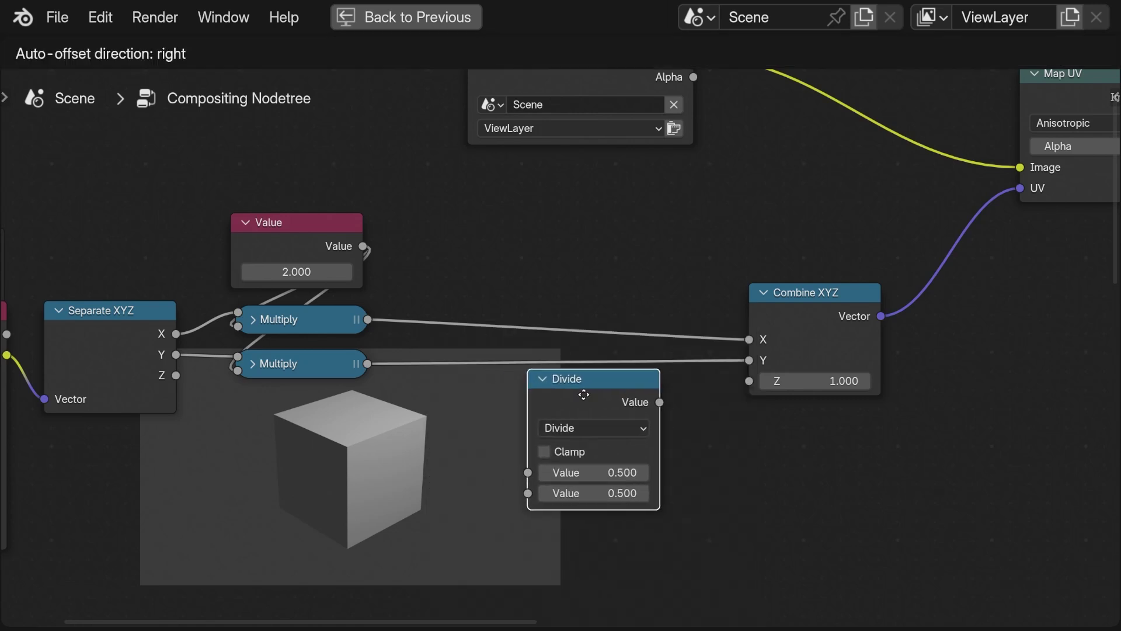
left_click(594, 291)
left_click(556, 273)
left_click_drag(555, 269, 570, 312)
key("shift+d")
left_click(598, 370)
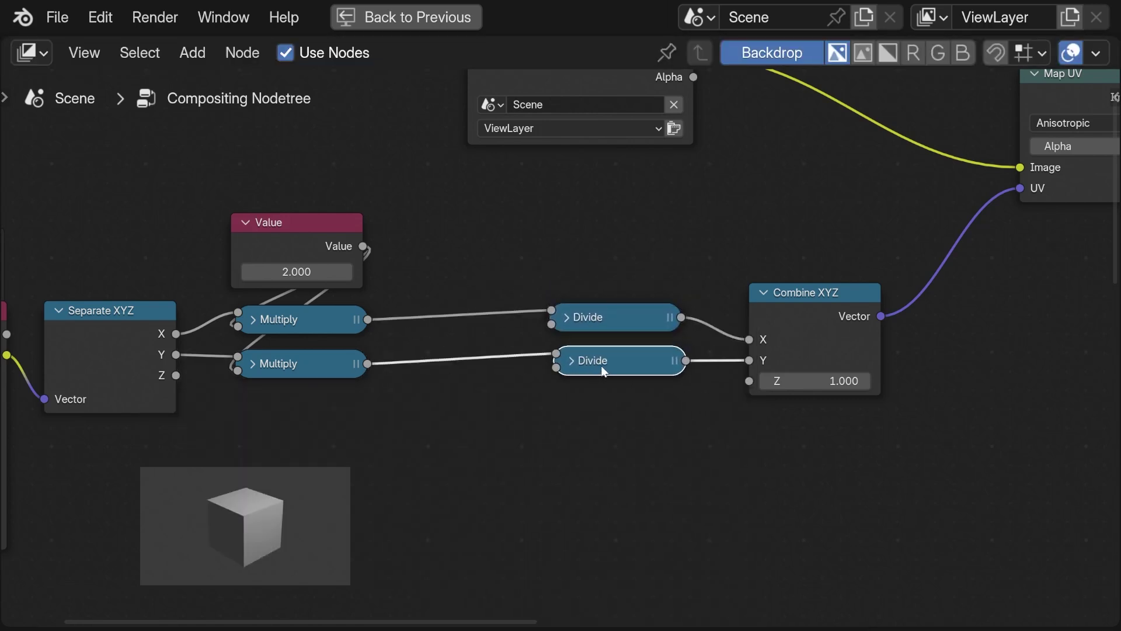
Connect the Value node to the second input of both Divide nodes and set it to 10.
left_click(357, 246)
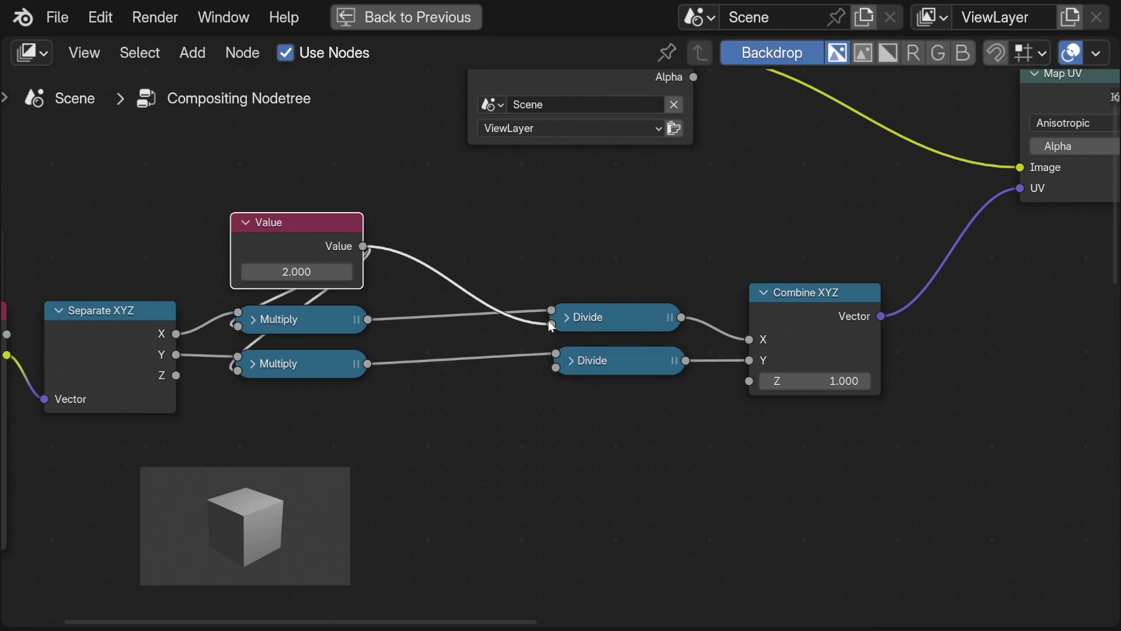
left_click_drag(531, 320, 540, 322)
left_click_drag(553, 367, 555, 367)
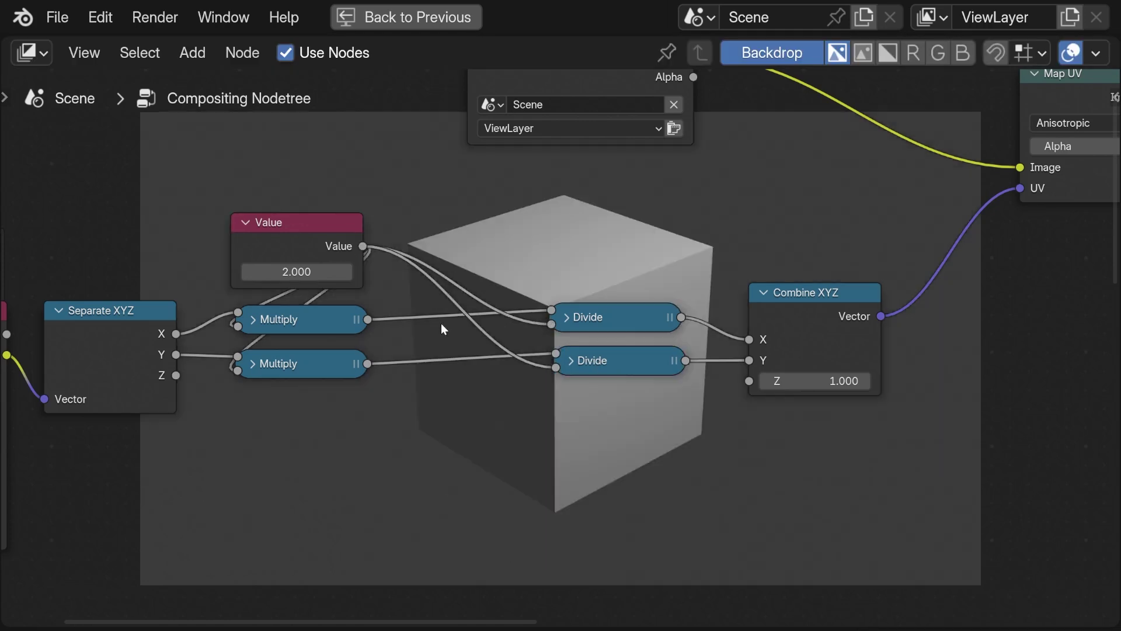
left_click_drag(305, 278, 374, 278)
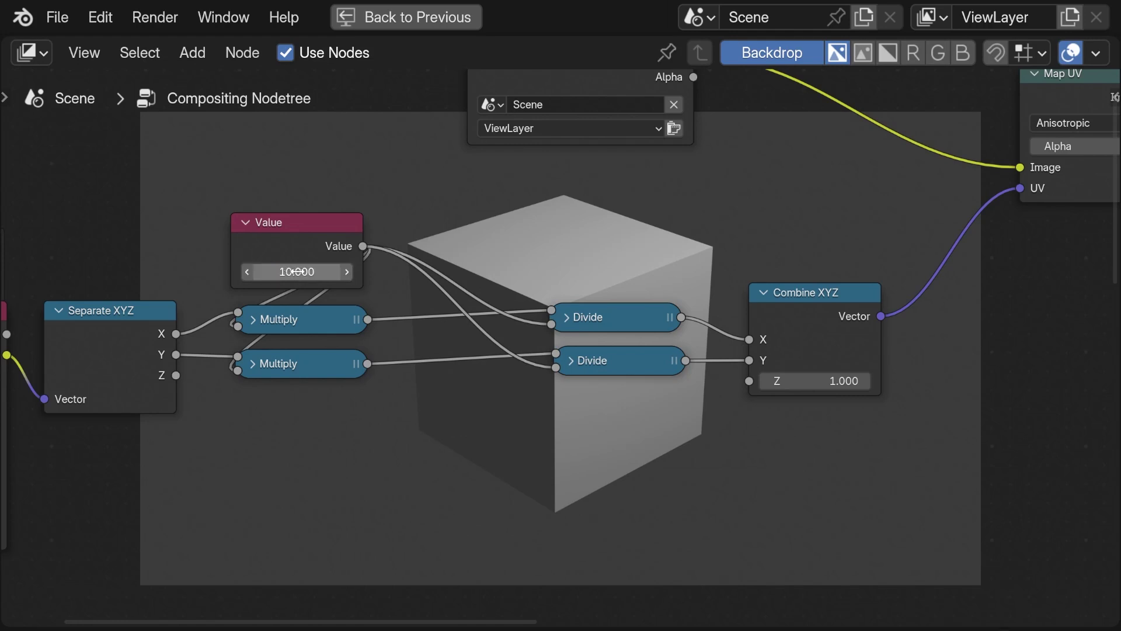
Move the nodes up to and including the Multiply pair away from the Divide nodes to widen the gap between them.
middle_click_drag(407, 335, 440, 333)
scroll(425, 459, "down", 1)
middle_click_drag(425, 459, 521, 446)
left_click_drag(508, 473, 70, 179)
left_click_drag(435, 217, 263, 208)
Insert a collapsed Floor node between Multiply and Divide on both the X and Y links, and set the Value node to 31.3.
scroll(388, 275, "up", 4)
middle_click_drag(390, 272, 385, 295)
key("Tab")
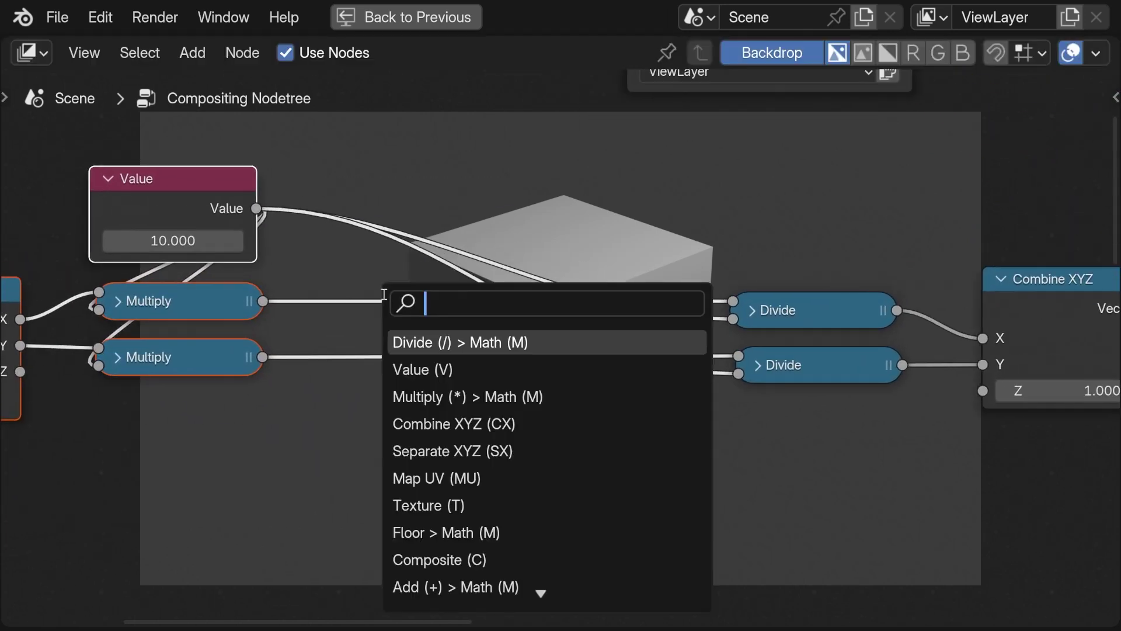
type("flo")
key("Return")
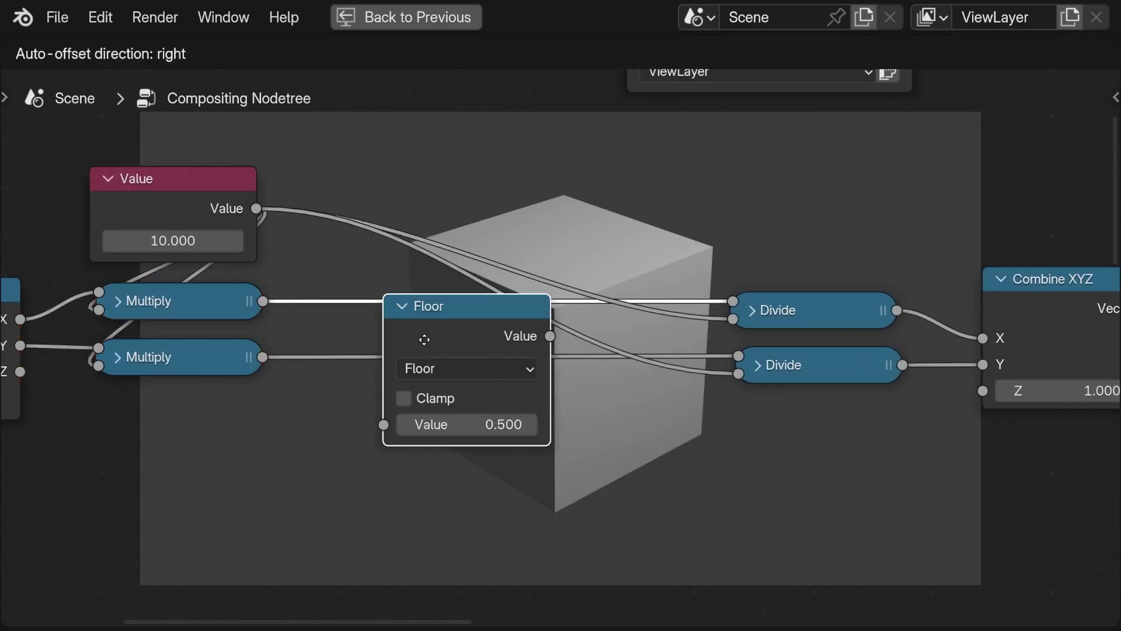
left_click(387, 286)
key("h")
left_click_drag(383, 268, 366, 310)
key("shift+d")
left_click(388, 367)
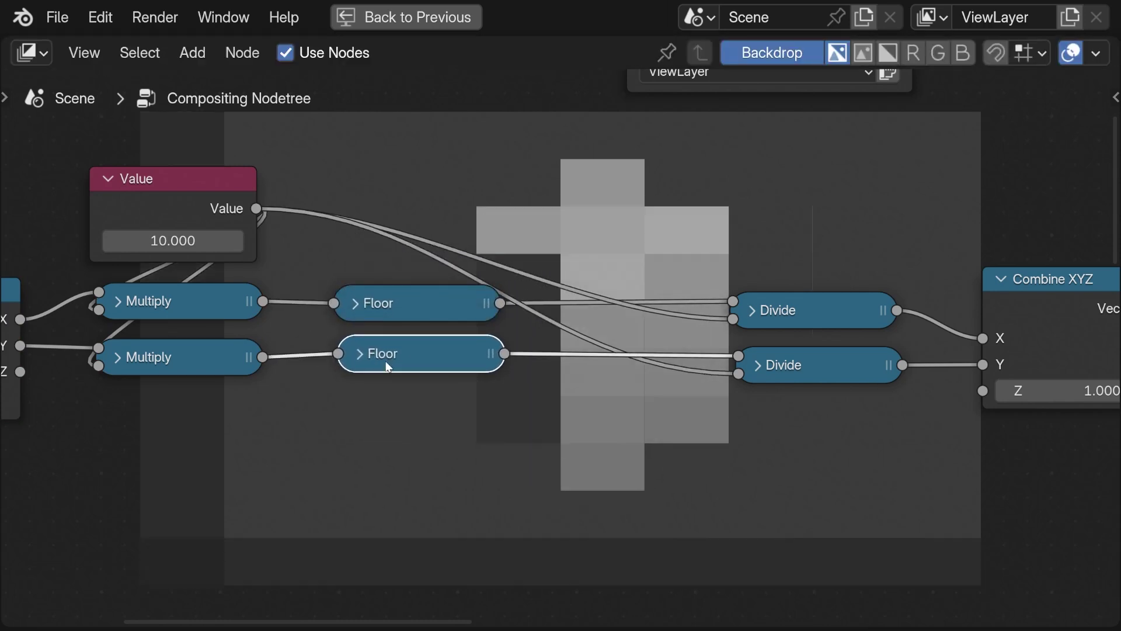
mouse_move(173, 241)
left_mouse_down()
mouse_move(234, 240)
mouse_move(158, 241)
left_mouse_up()
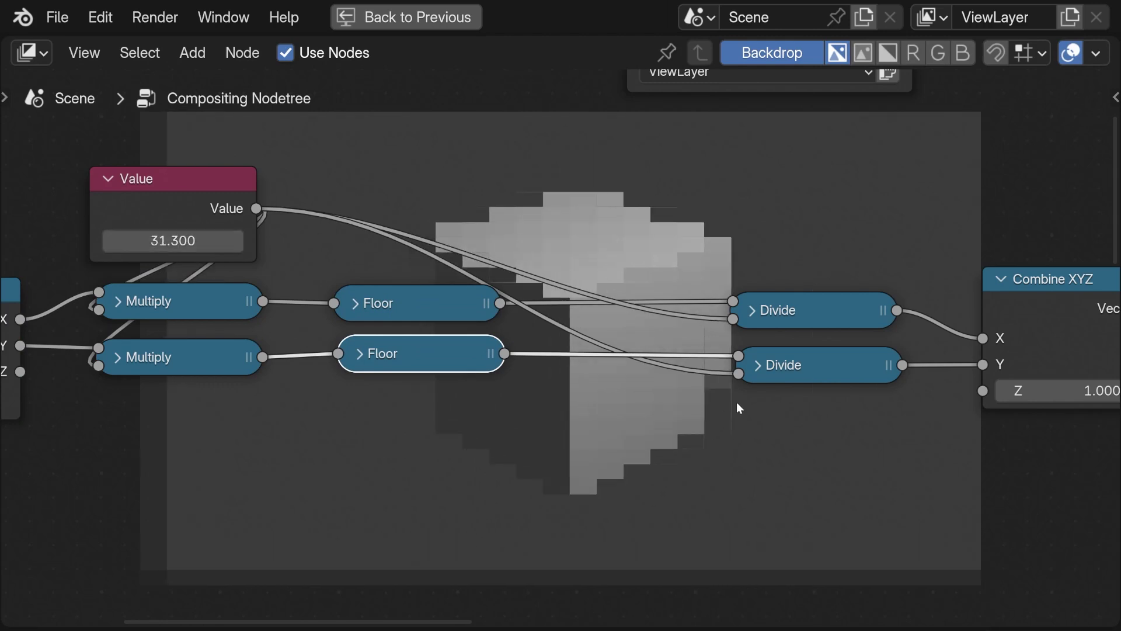
Enlarge the backdrop to a zoom of 4.55 and set the Map UV node's interpolation to Nearest.
key("n")
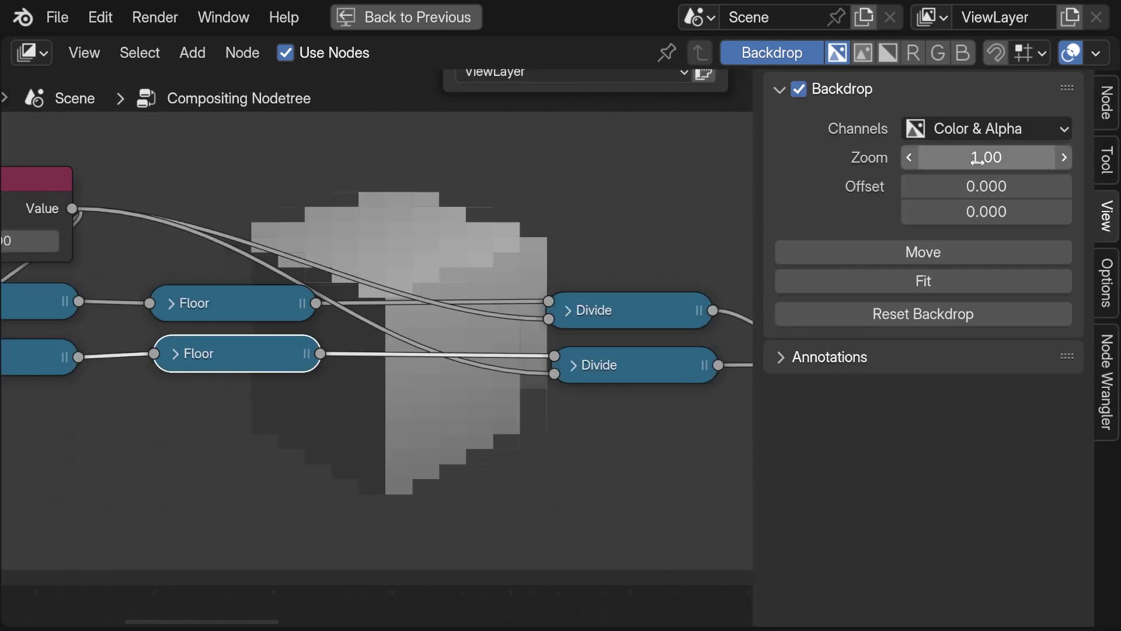
left_click_drag(956, 155, 585, 187)
middle_click_drag(551, 268, 40, 306)
left_click(604, 205)
left_click(610, 264)
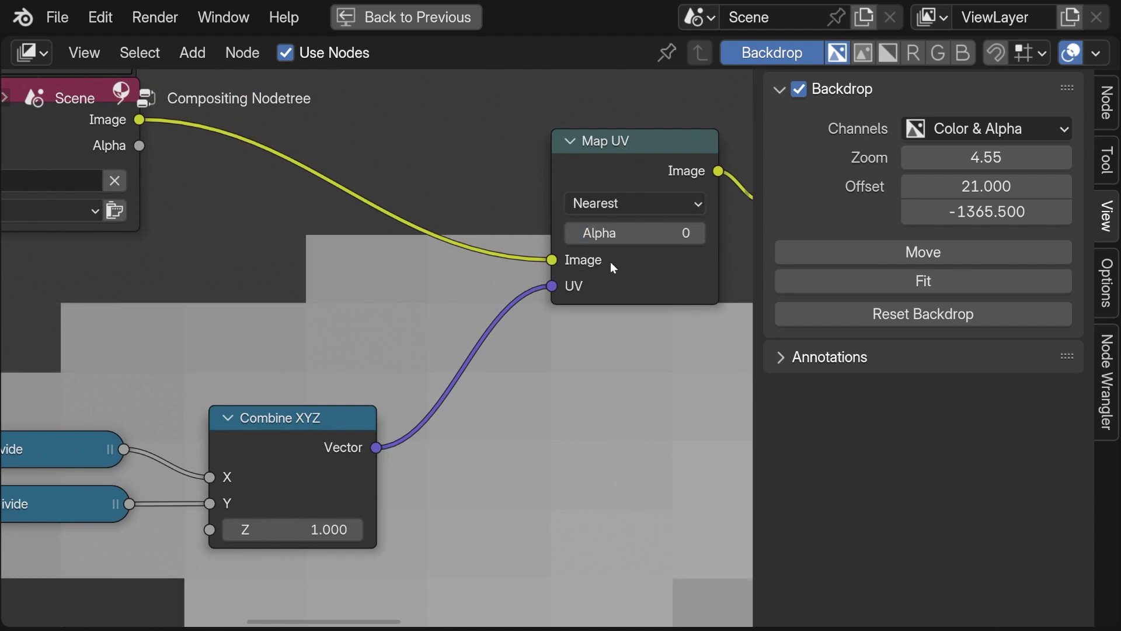
Set the backdrop's zoom back to 1 and both its offsets to 0, and close the sidebar.
middle_click_drag(377, 284, 583, 210)
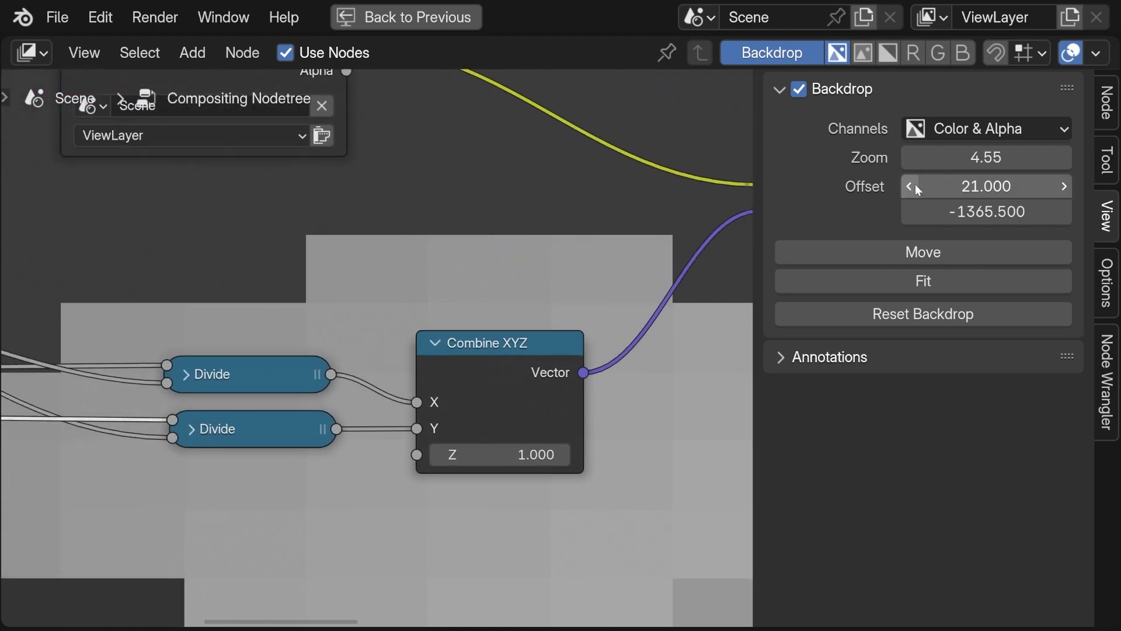
left_click(974, 154)
type("1")
key("Return")
left_click(984, 185)
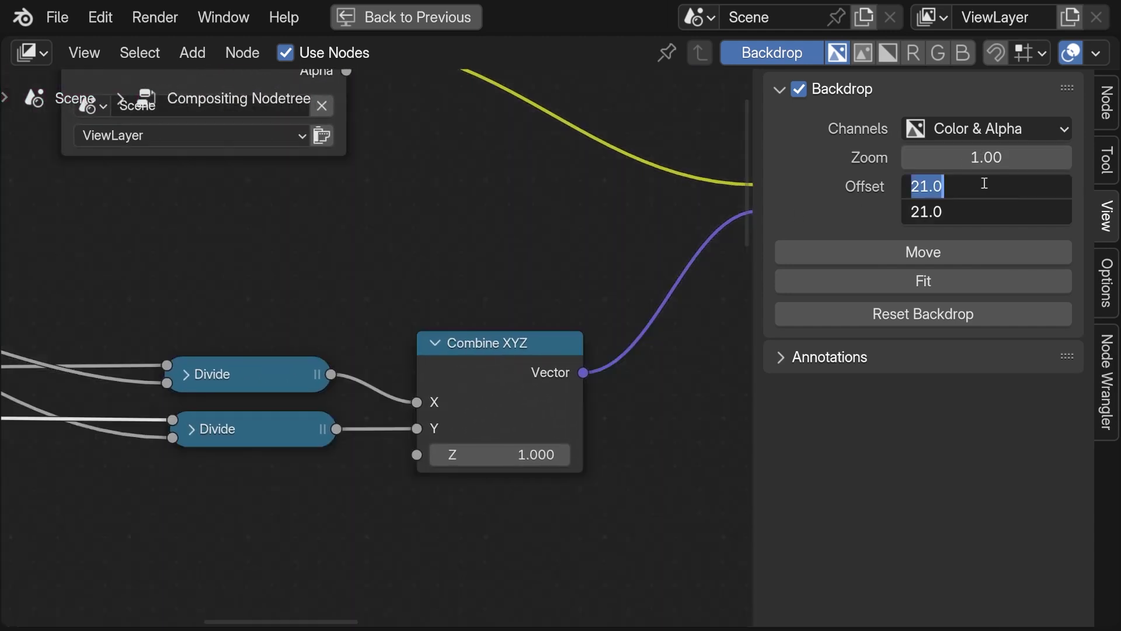
type("0")
key("Return")
middle_click_drag(486, 260, 496, 300)
key("n")
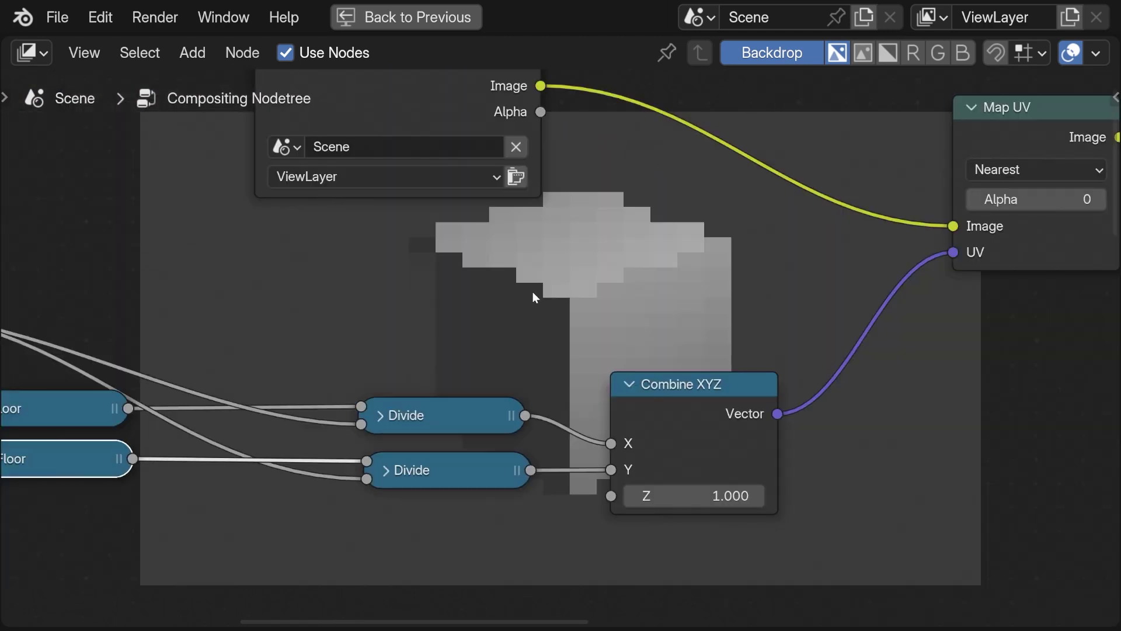
Duplicate the halftone tree's 1920/1080 Divide node with its attached Multiply node and place the copies below the pixelation tree.
scroll(532, 289, "down", 3)
middle_click_drag(524, 285, 783, 289)
scroll(554, 342, "down", 1)
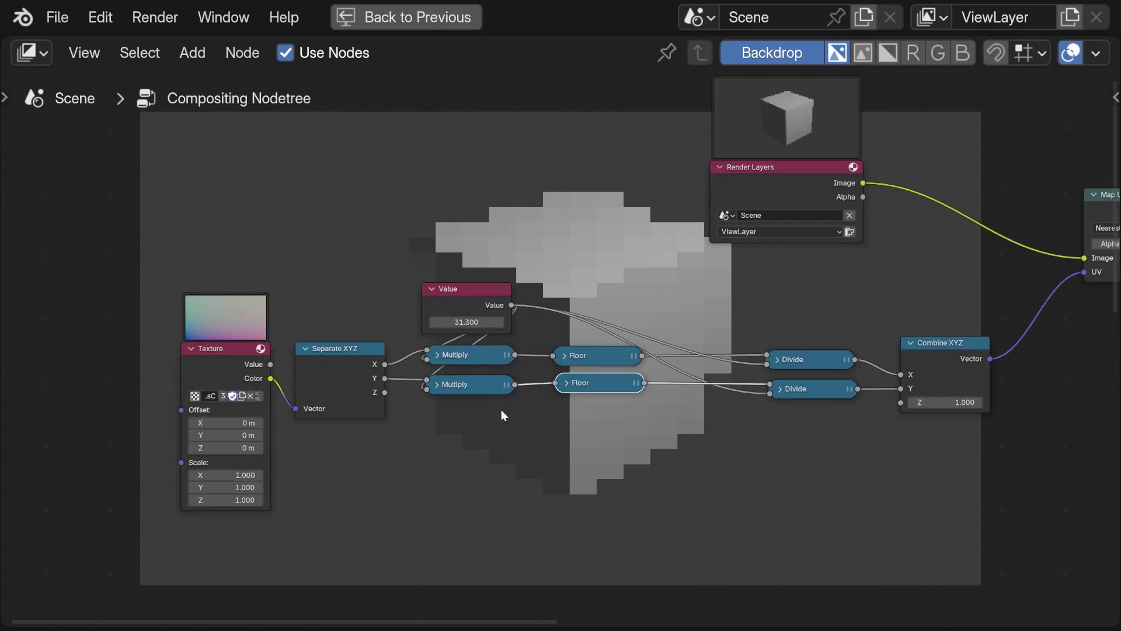
scroll(500, 410, "down", 4)
middle_click_drag(496, 517, 397, 303)
scroll(635, 386, "up", 4)
middle_click_drag(733, 408, 420, 303)
scroll(586, 343, "up", 2)
middle_click_drag(587, 344, 542, 318)
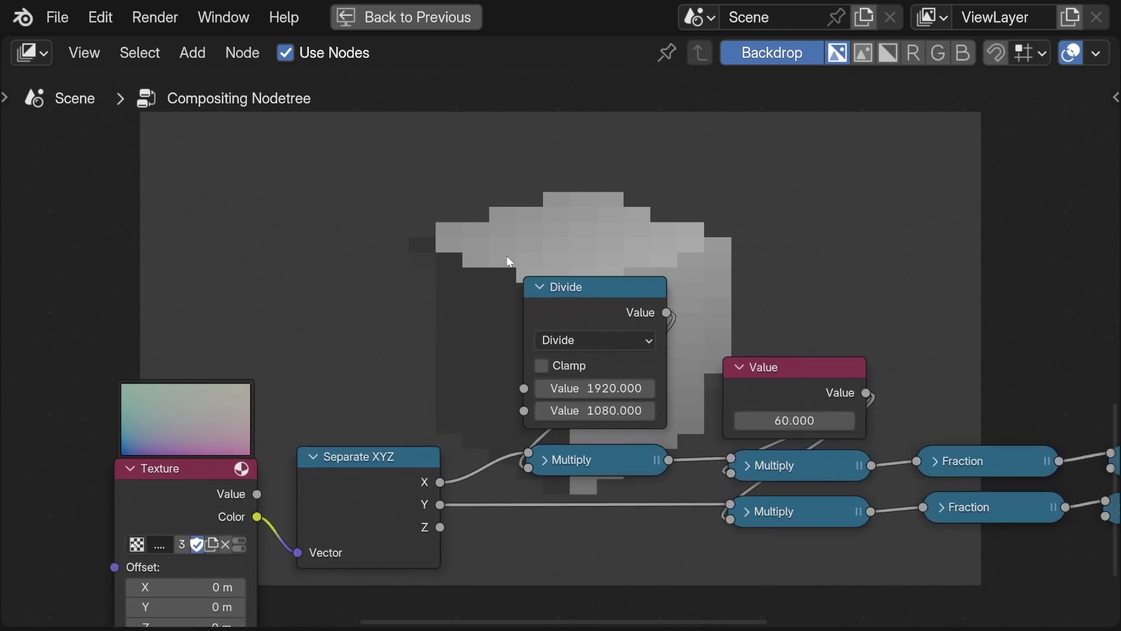
left_click_drag(514, 273, 608, 467)
middle_click_drag(544, 366, 571, 435)
key("shift+d")
left_click(335, 225)
middle_click_drag(335, 226, 421, 410)
scroll(439, 375, "down", 3)
scroll(442, 381, "down", 2)
middle_click_drag(482, 365, 538, 431)
key("g")
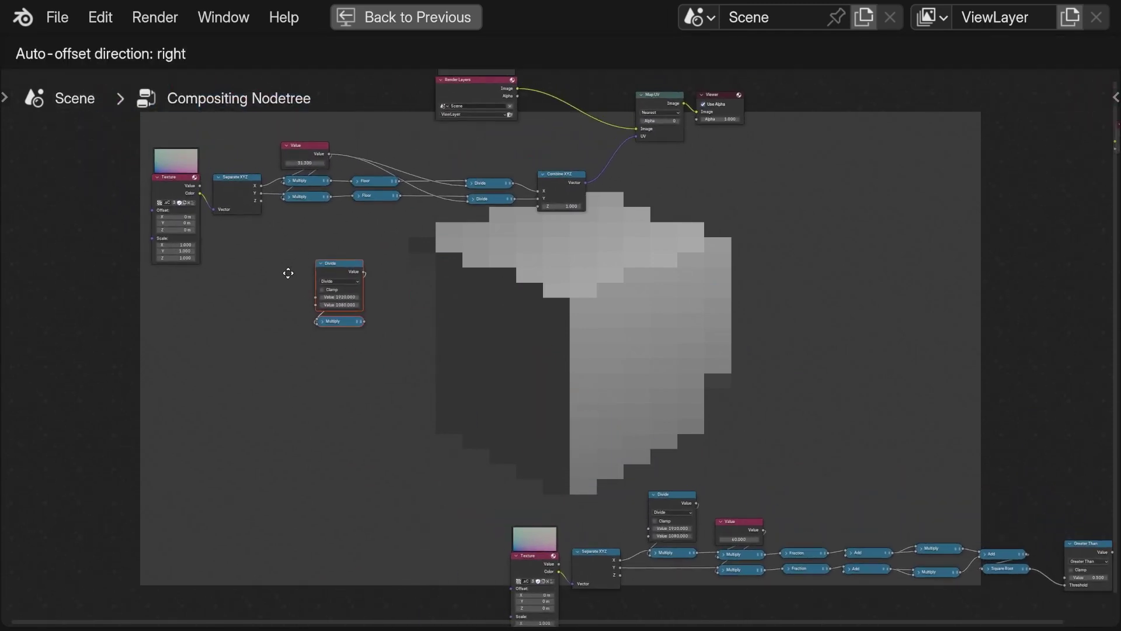
left_click(286, 265)
Move the Texture and Separate XYZ nodes horizontally away from the Multiply pair to make room on the X link.
middle_click_drag(287, 266, 467, 350)
scroll(385, 343, "up", 2)
middle_click_drag(386, 342, 560, 405)
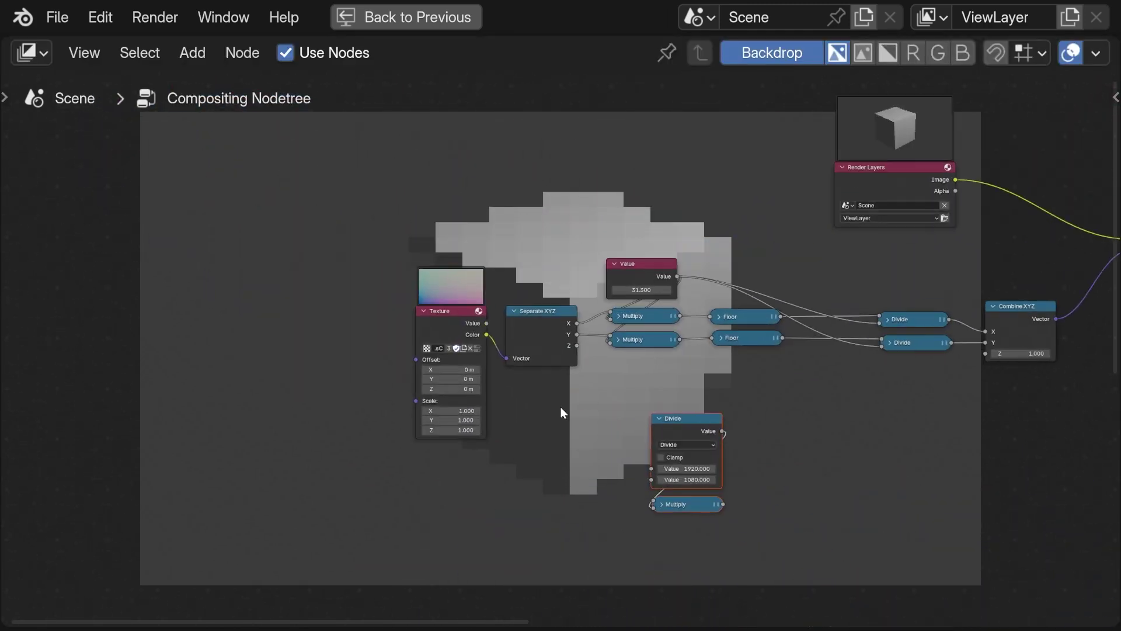
scroll(578, 437, "up", 3)
left_click_drag(587, 472, 241, 264)
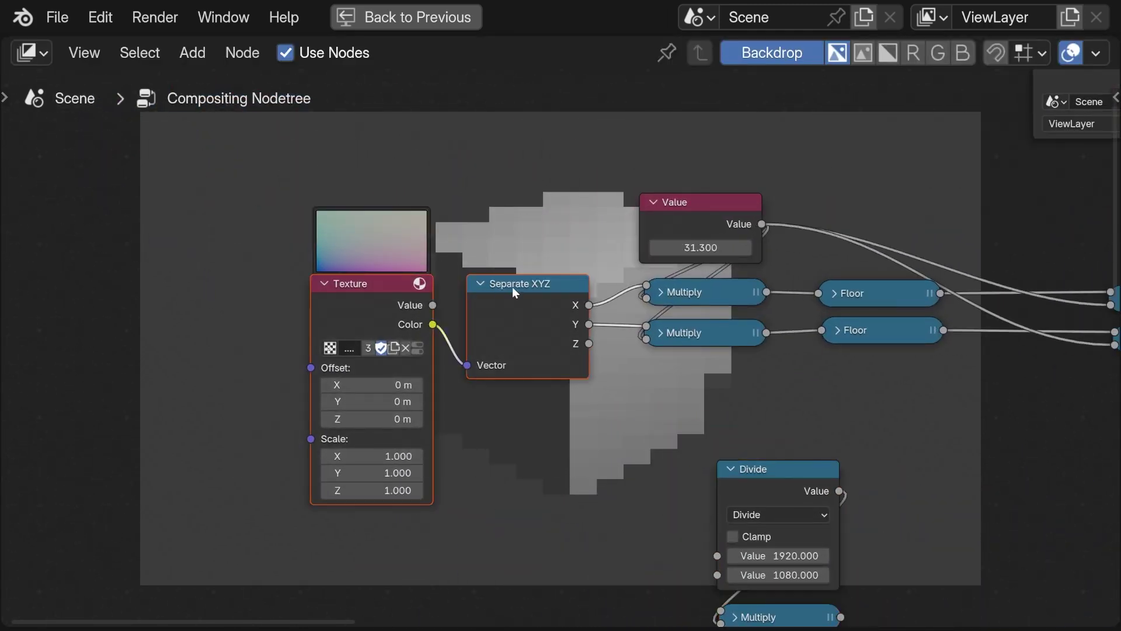
key("g")
key("x")
left_click(193, 286)
Move the copied Divide and Multiply nodes after Separate XYZ, and wire the Multiply between the X output and the first scaling Multiply.
left_click_drag(880, 472, 769, 613)
scroll(436, 273, "down", 4)
middle_click_drag(707, 436, 615, 344)
left_click_drag(615, 345, 377, 120)
scroll(345, 202, "up", 6)
middle_click_drag(317, 226, 478, 405)
scroll(478, 406, "up", 2)
left_click_drag(459, 332, 456, 289)
left_click_drag(196, 322, 378, 305)
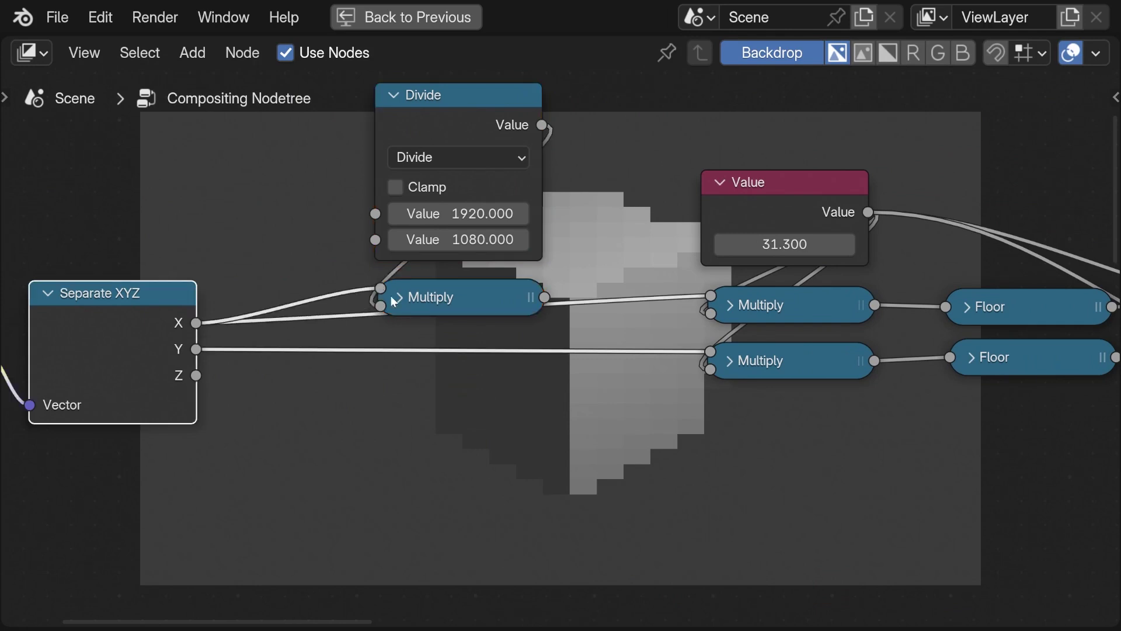
left_click(546, 296)
left_click_drag(702, 302, 719, 290)
Close the gaps in the chain by moving both Divide nodes nearer the Floor nodes and the whole scaling group nearer the aspect-ratio Multiply.
scroll(504, 415, "down", 1)
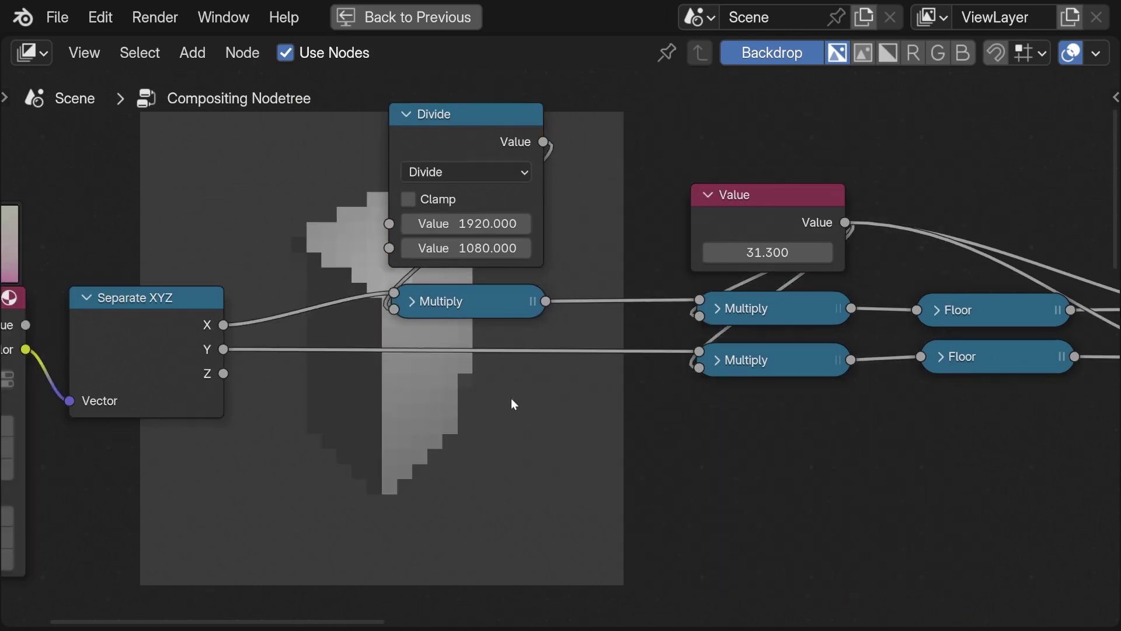
middle_click_drag(505, 414, 492, 446)
scroll(499, 392, "down", 4)
middle_click_drag(503, 390, 366, 406)
scroll(367, 405, "down", 1)
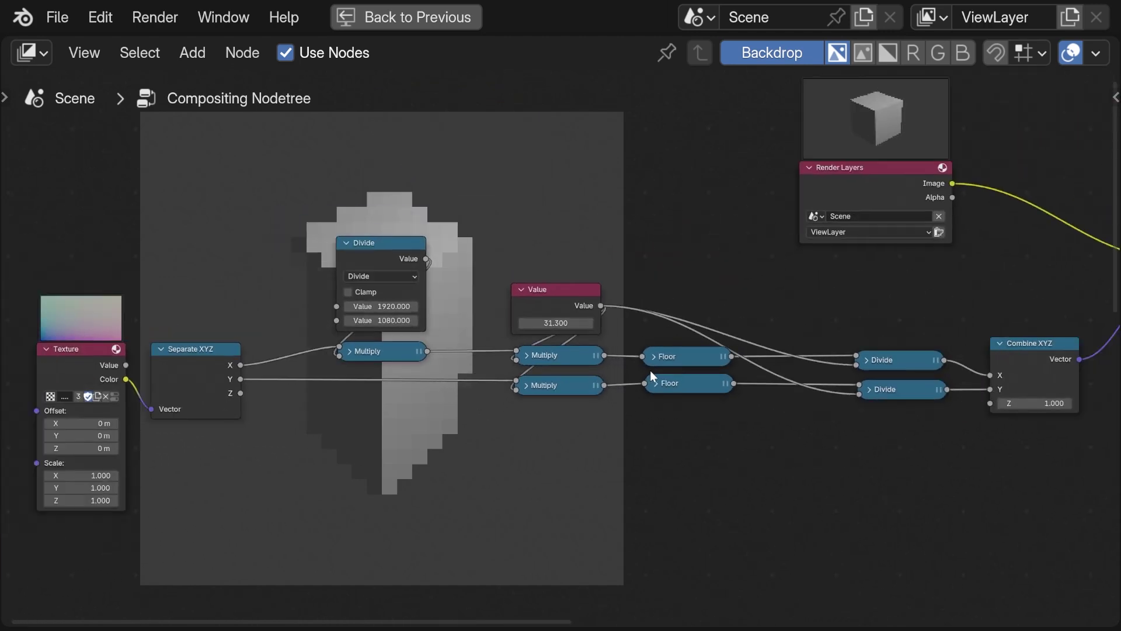
left_click_drag(851, 380, 864, 365)
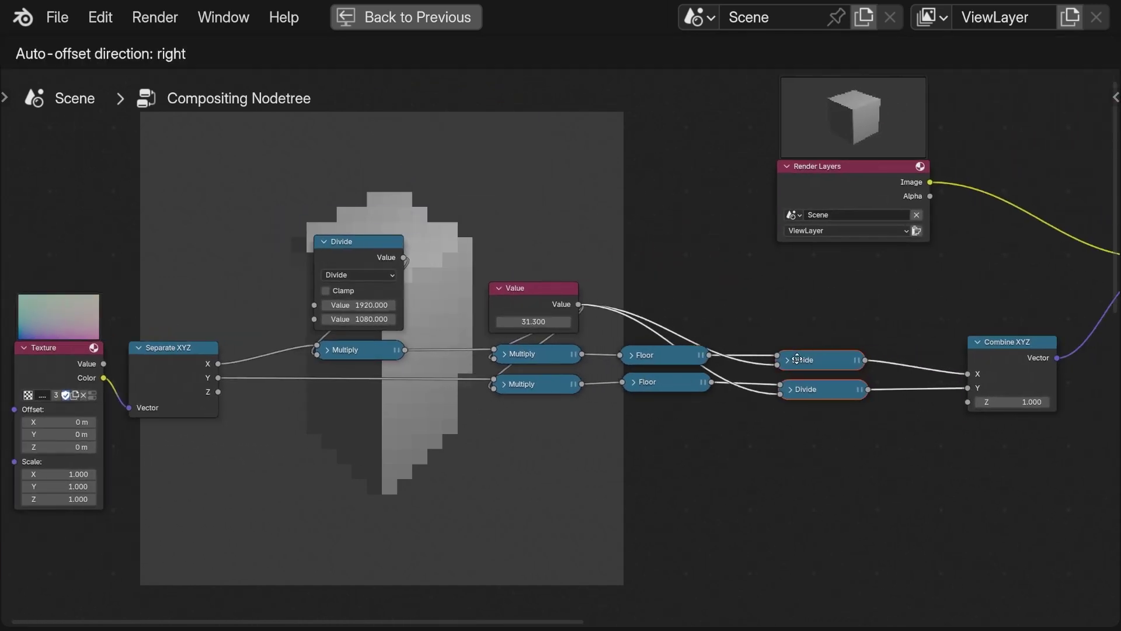
left_click(733, 391)
left_click_drag(843, 454, 435, 263)
key("g")
left_click(380, 349)
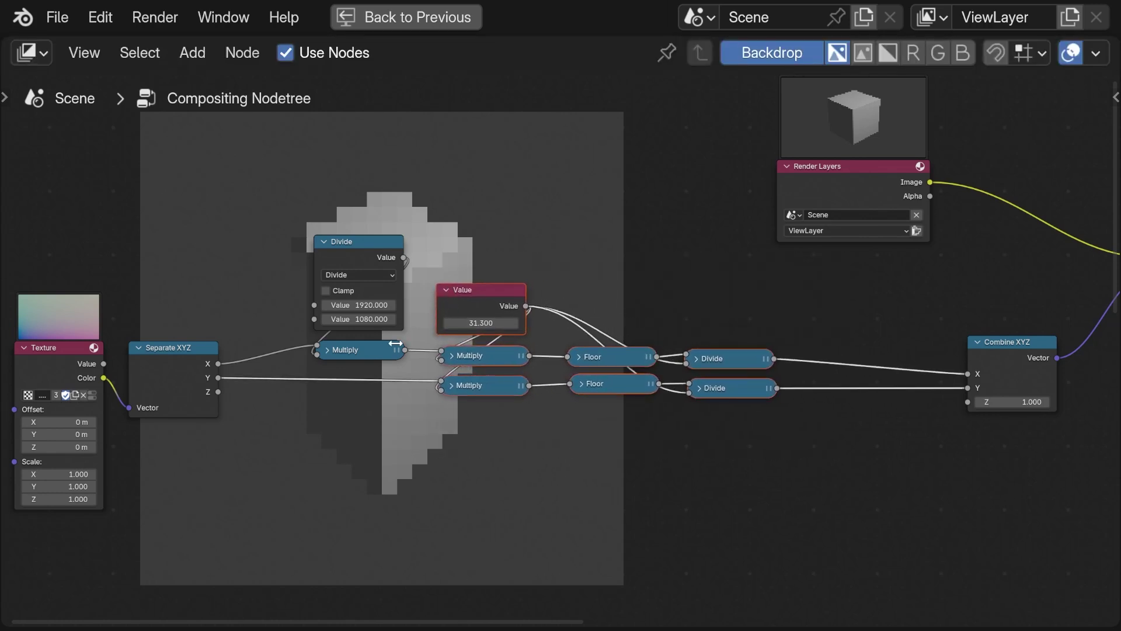
Duplicate a Divide node onto the X link before Combine XYZ and connect the 1920/1080 Divide's output to its second input.
left_click(367, 351)
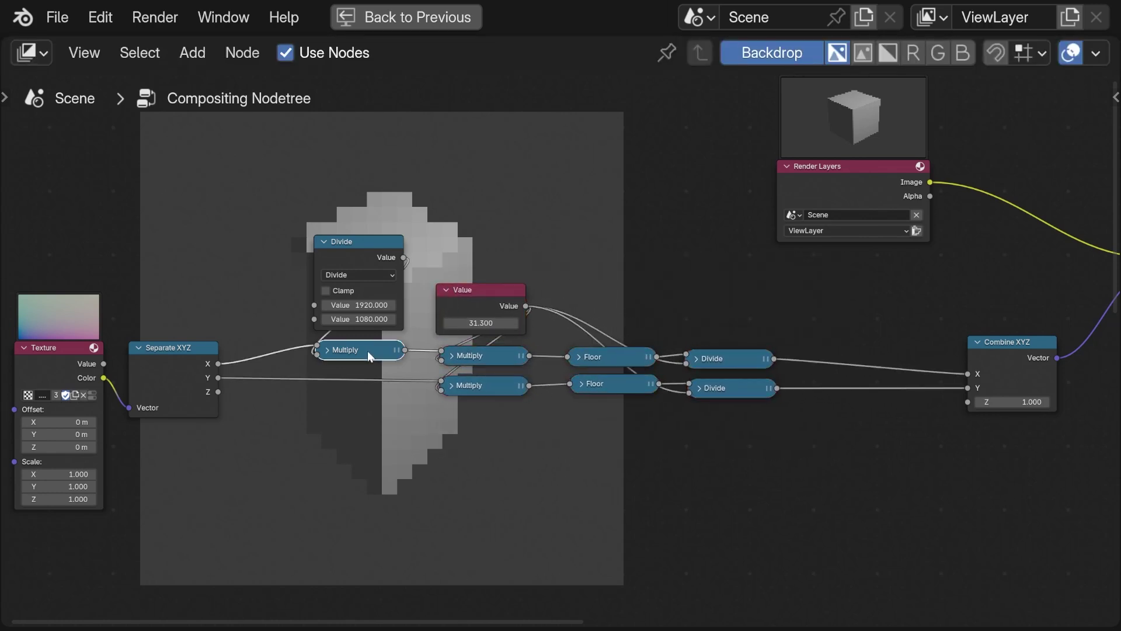
left_click(723, 359)
key("shift+d")
left_click(839, 357)
middle_click_drag(839, 357, 737, 349)
scroll(345, 265, "up", 1)
left_click_drag(259, 240, 725, 363)
Add a reroute to the aspect-ratio link and another to the Value links, and position each just before its Divide nodes.
right_click_drag(467, 293, 479, 245, "shift")
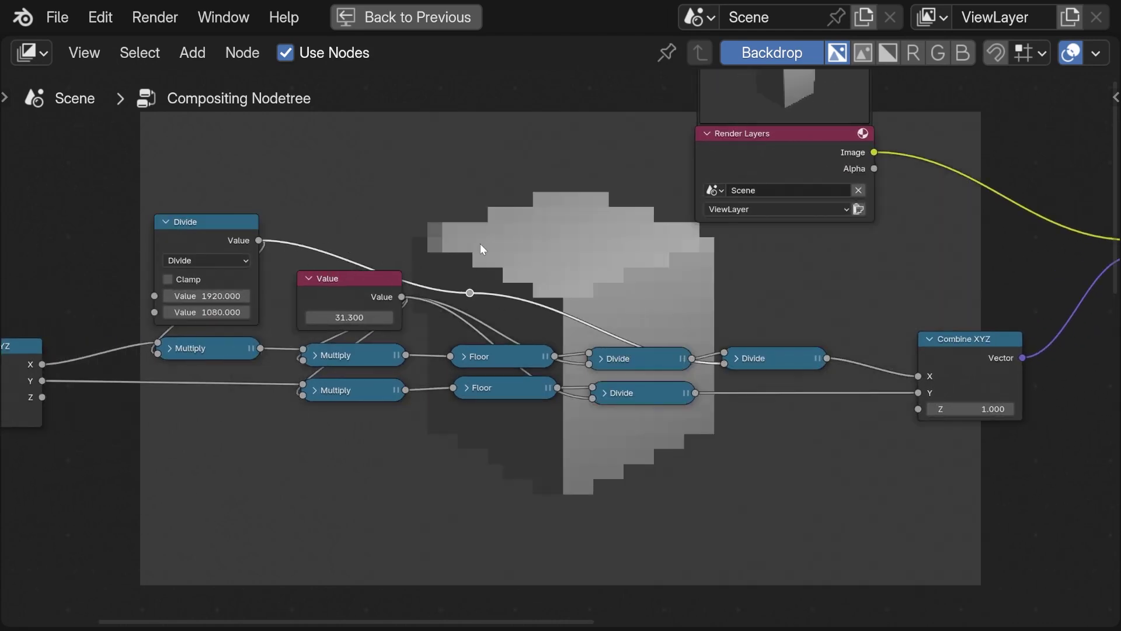
key("g")
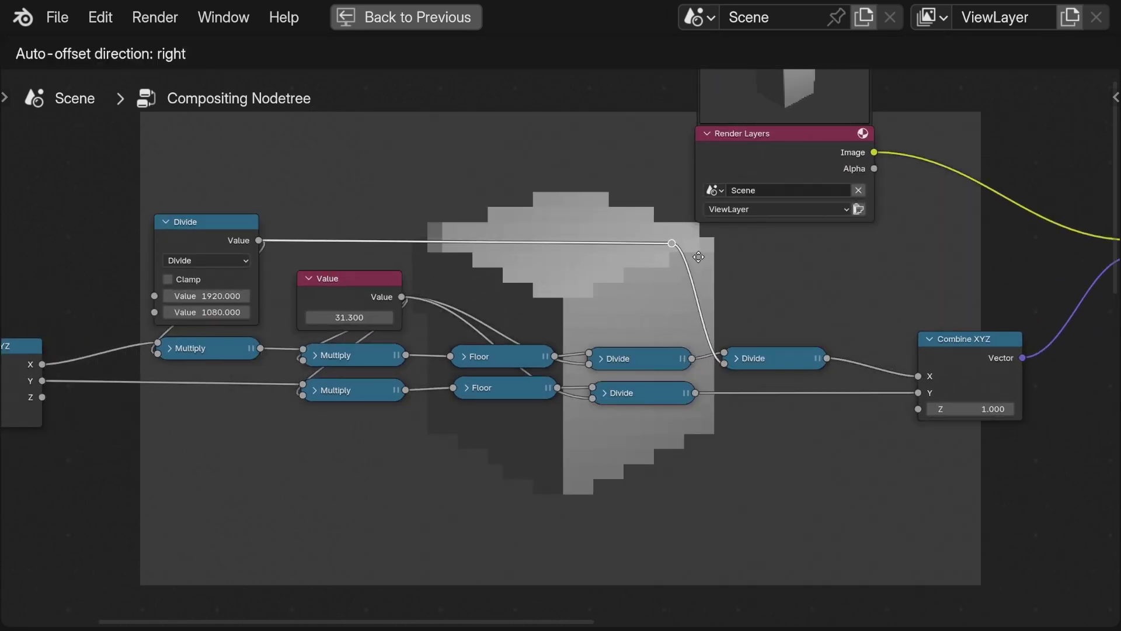
left_click(700, 255)
right_click_drag(449, 328, 488, 275, "shift")
key("g")
left_click(589, 263)
scroll(590, 274, "up", 2)
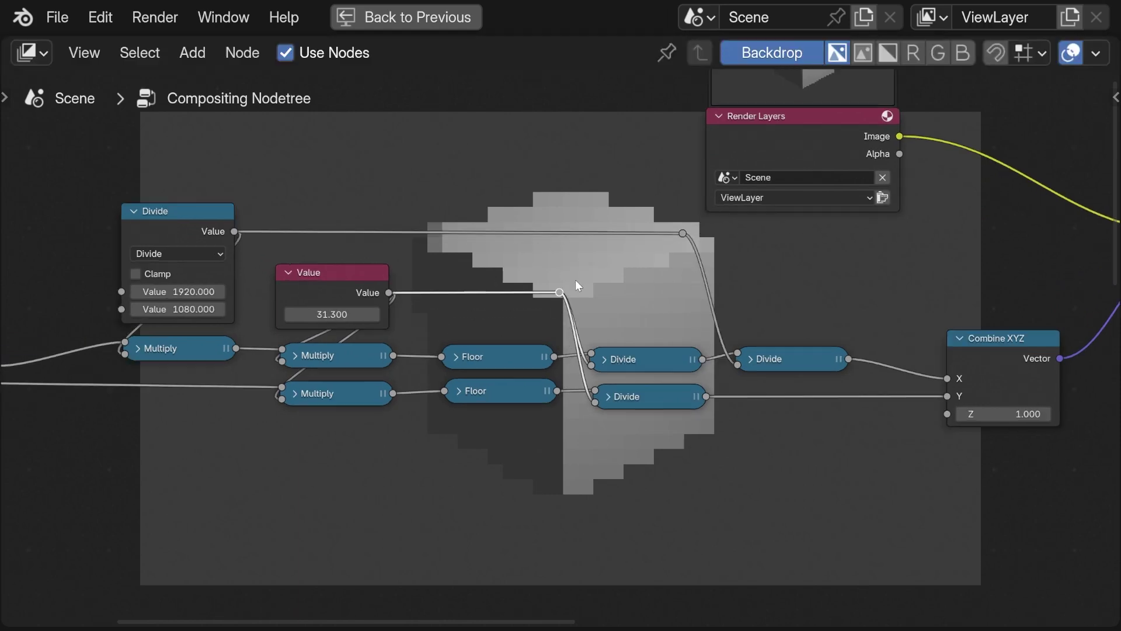
Lower the pixelation Value node to 12.
middle_click_drag(589, 298, 537, 330)
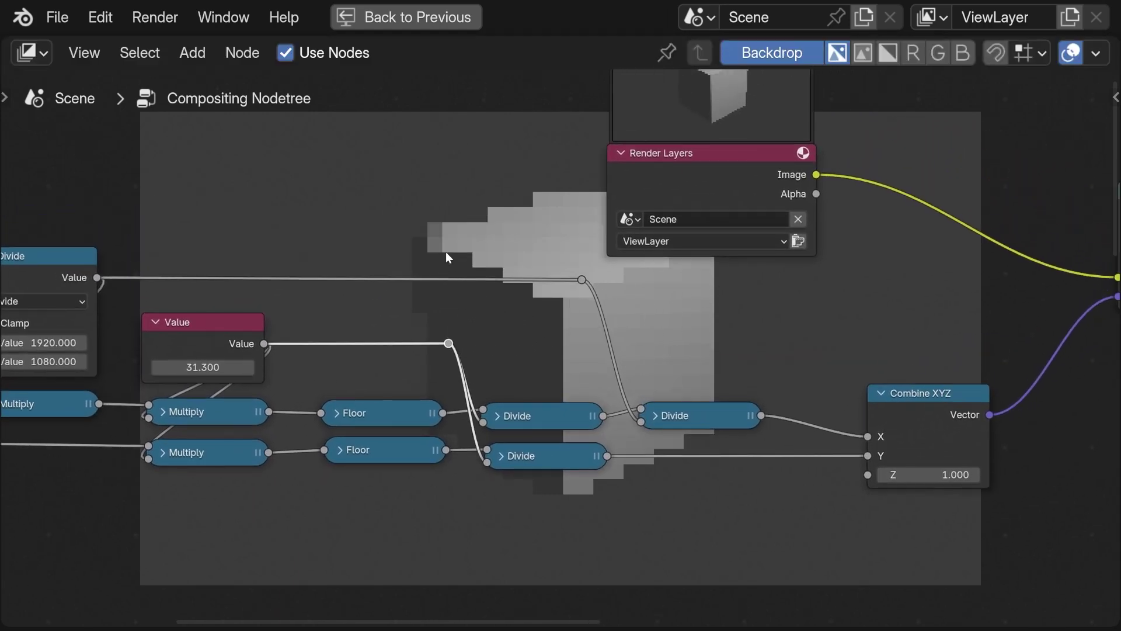
scroll(551, 279, "down", 1)
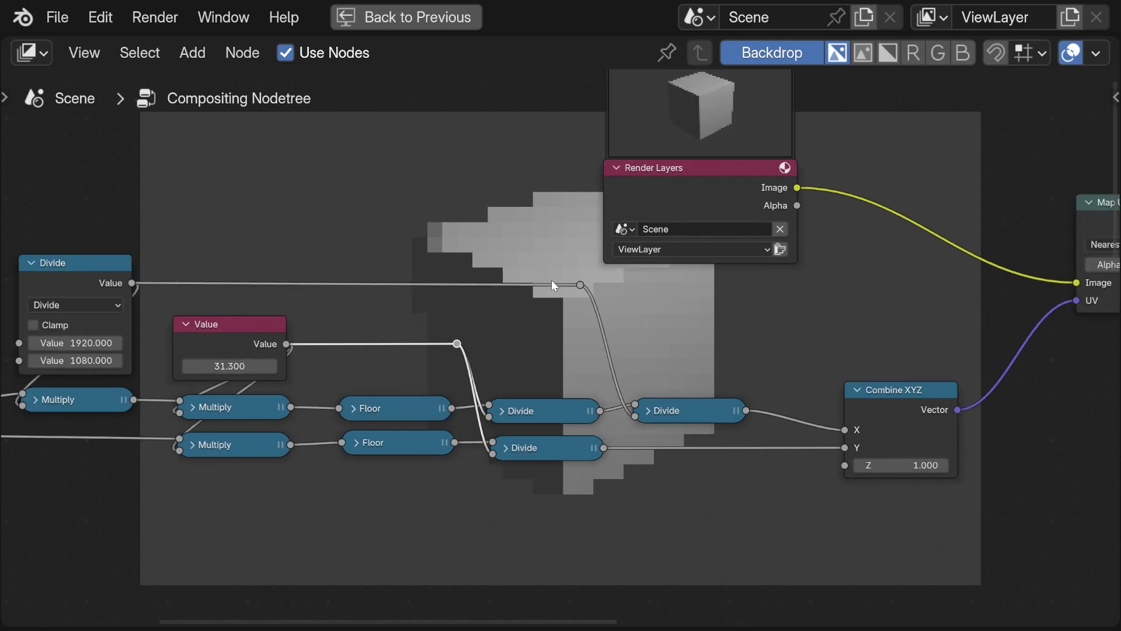
middle_click_drag(551, 279, 775, 360)
scroll(539, 465, "up", 1)
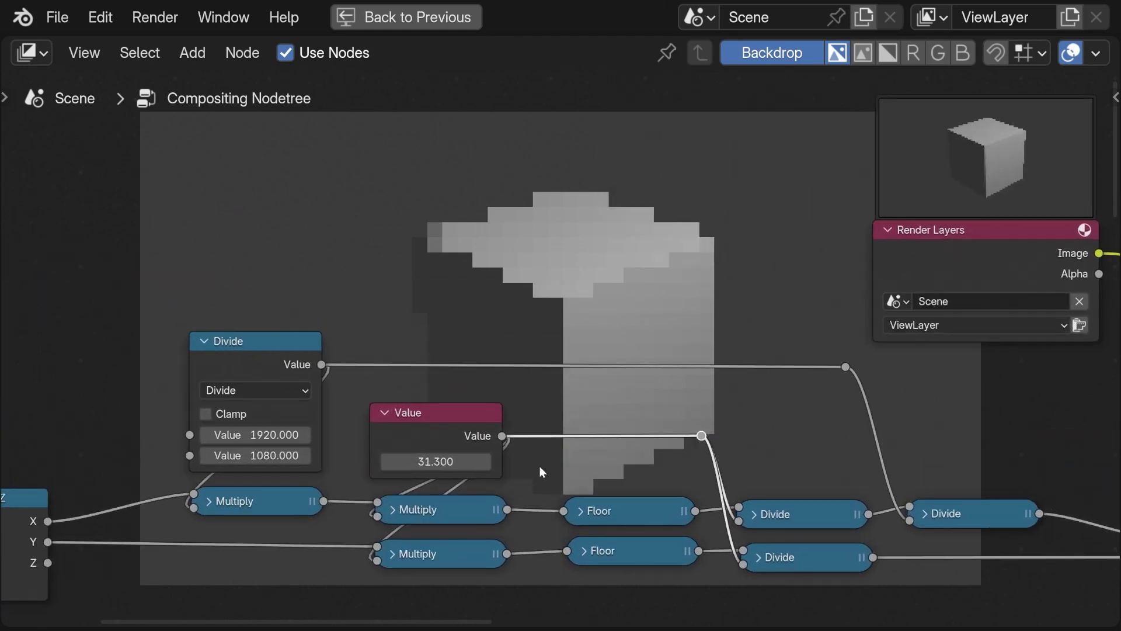
left_click(418, 456)
type("27.8")
key("Return")
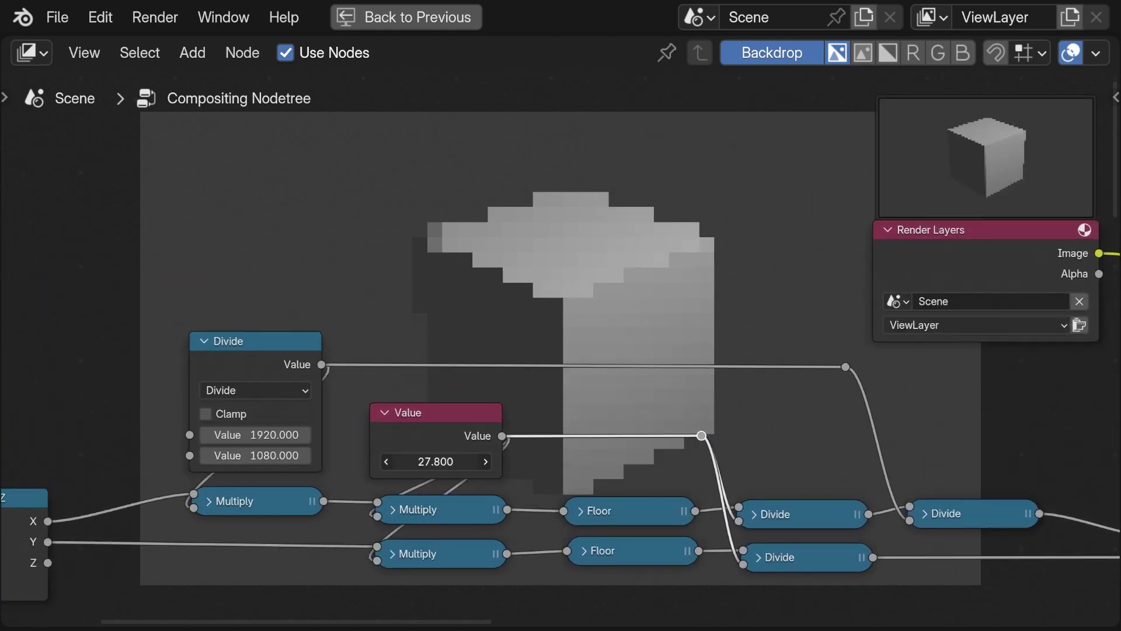
left_click_drag(435, 461, 416, 461)
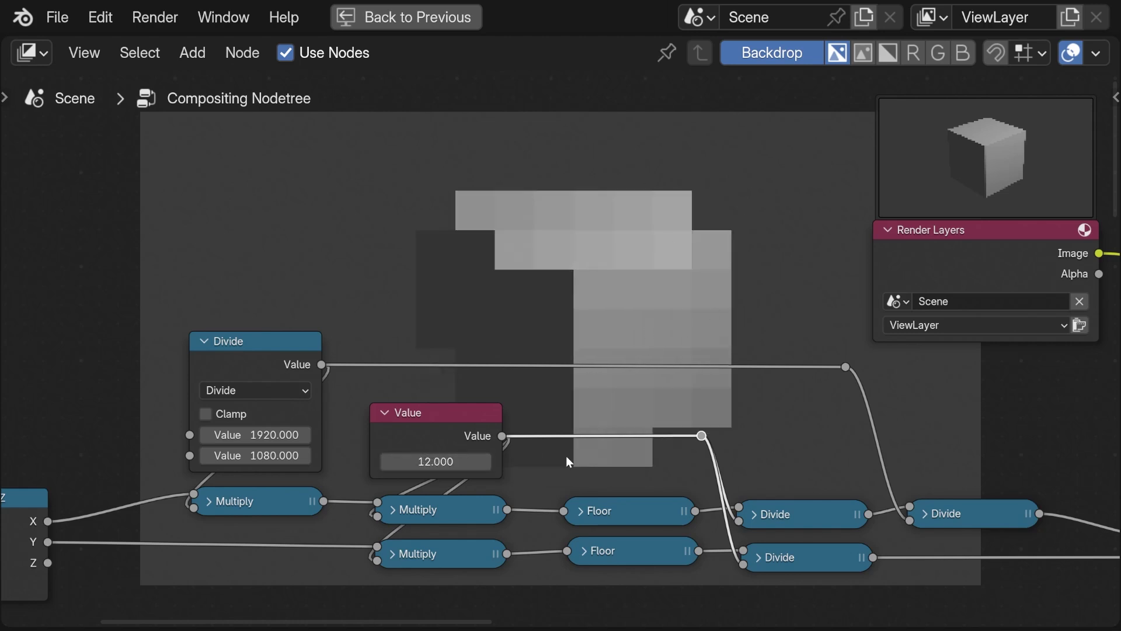
Select the whole pixelation node tree and move it just above the halftone tree.
scroll(565, 455, "down", 1)
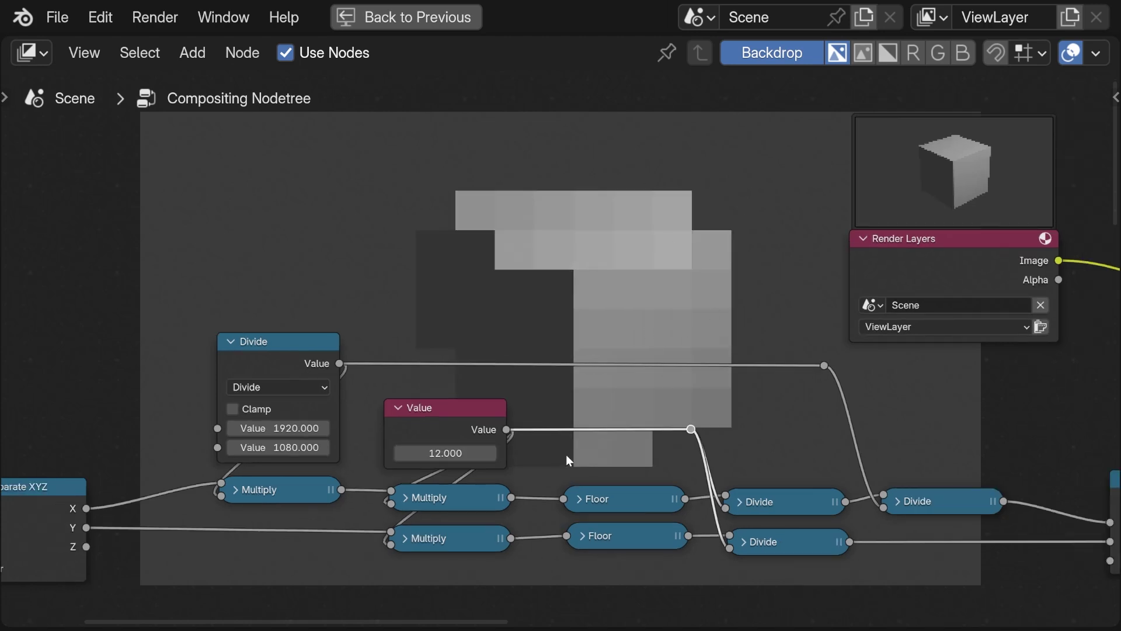
scroll(566, 453, "down", 5)
middle_click_drag(680, 447, 551, 218)
middle_click_drag(688, 283, 654, 377)
left_click_drag(854, 384, 158, 137)
key("g")
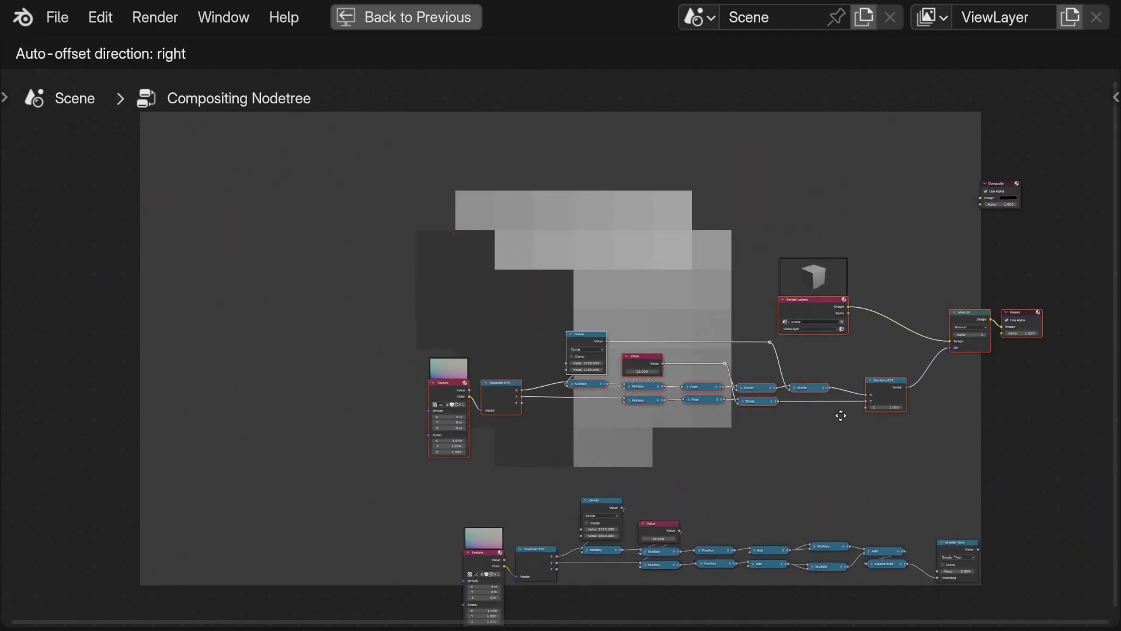
left_click(862, 437)
Move the 60 and 12 Value nodes into the gap between the two trees and add a reroute on the 12 Value node's output links.
scroll(775, 493, "up", 2)
middle_click_drag(776, 488, 624, 308)
scroll(613, 350, "up", 3)
left_click_drag(559, 433, 566, 310)
scroll(567, 309, "up", 3)
middle_click_drag(566, 269, 562, 369)
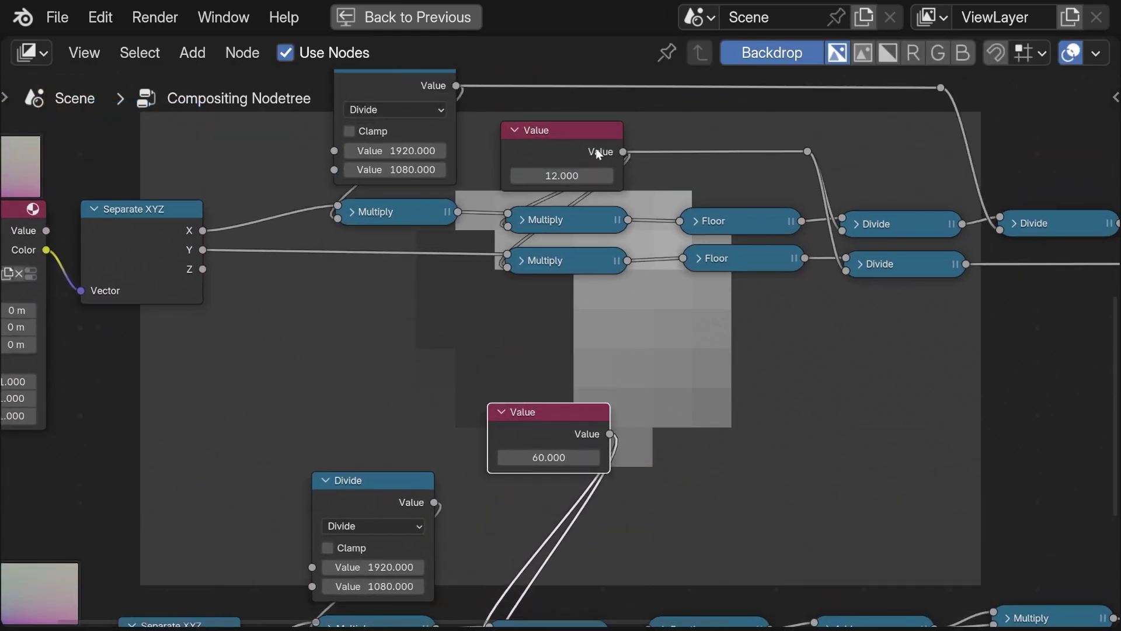
left_click_drag(596, 153, 360, 364)
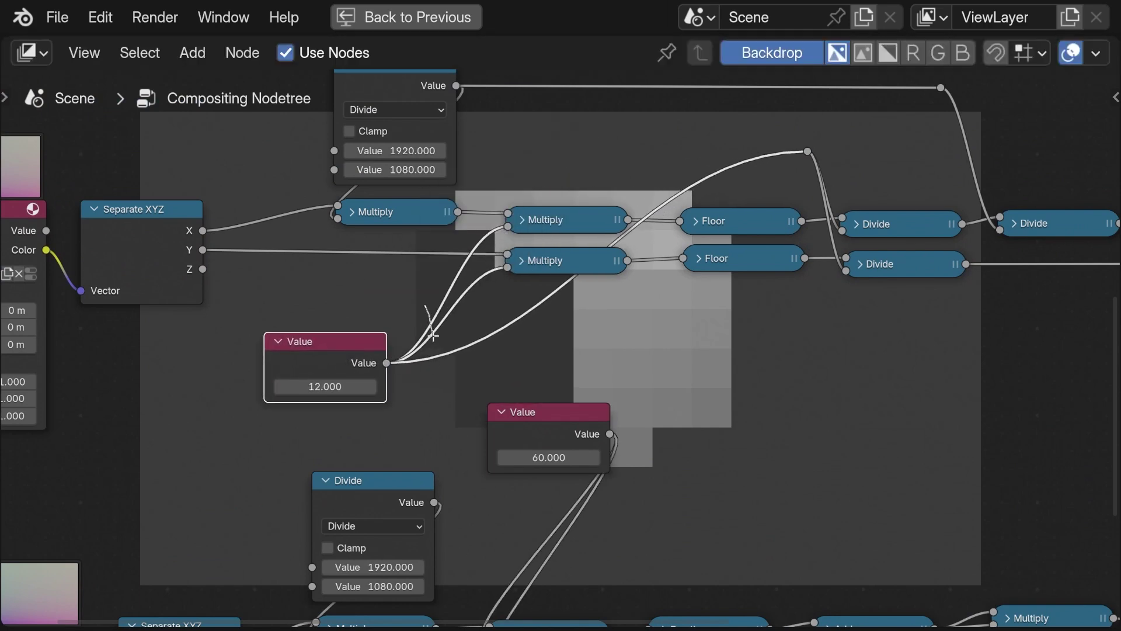
right_click_drag(442, 362, 446, 370, "shift")
middle_click_drag(507, 393, 531, 363)
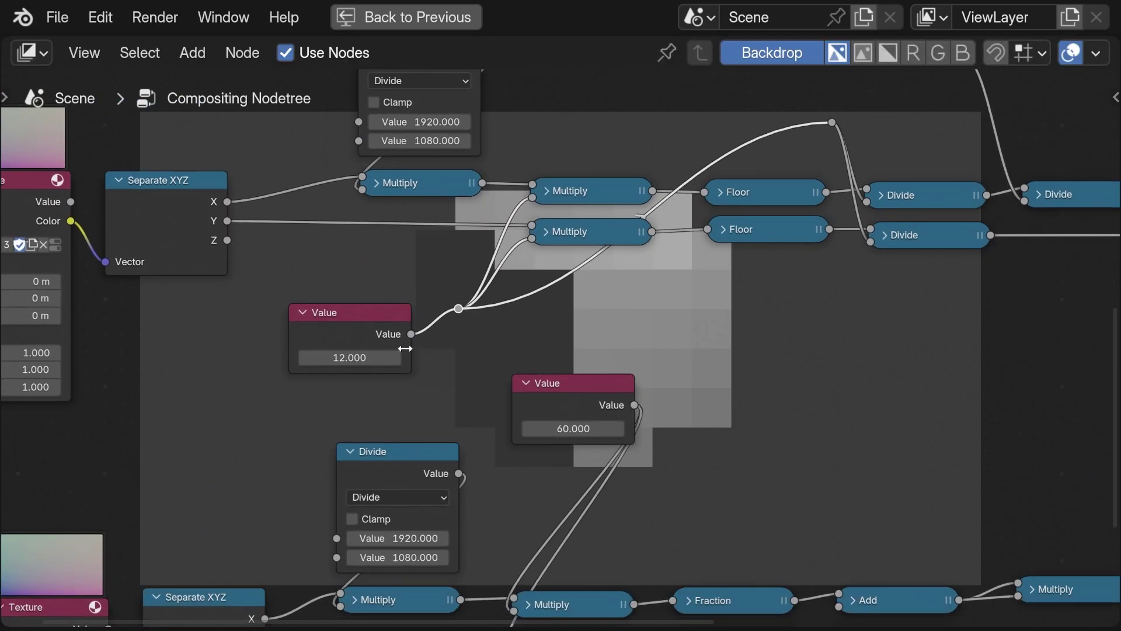
Replace the 12 Value node with the 60 Value node as the pixelation tree's source, and dissolve the reroute between them.
key("x")
left_click_drag(634, 404, 441, 295)
key("ctrl+x")
left_click_drag(572, 388, 429, 342)
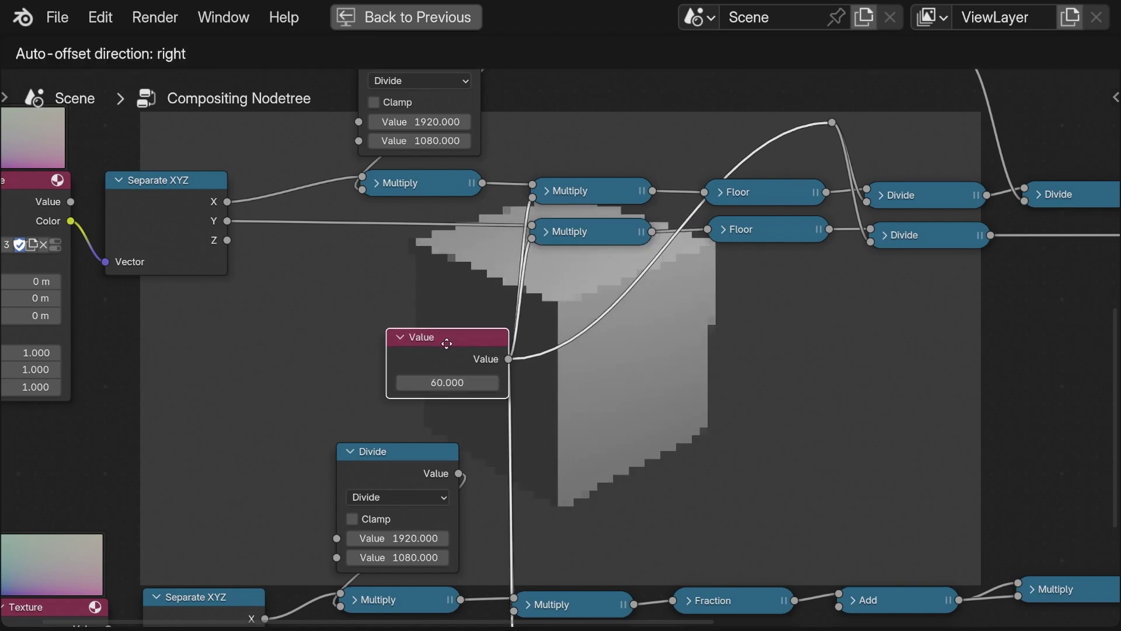
Add a reroute to the shared Value links and line it up with the Divide nodes' reroute below the pixelation math nodes.
middle_click_drag(571, 412, 496, 408)
middle_click_drag(502, 346, 501, 380)
right_click_drag(501, 382, 413, 300, "shift")
key("g")
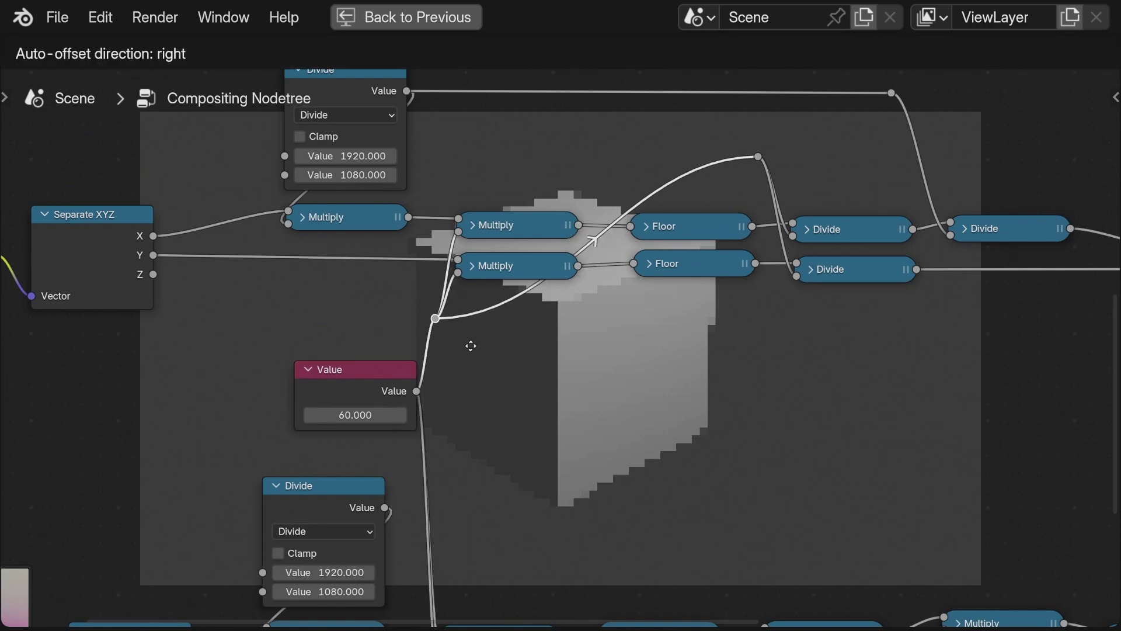
left_click(470, 341)
left_click_drag(792, 134, 732, 181)
key("g")
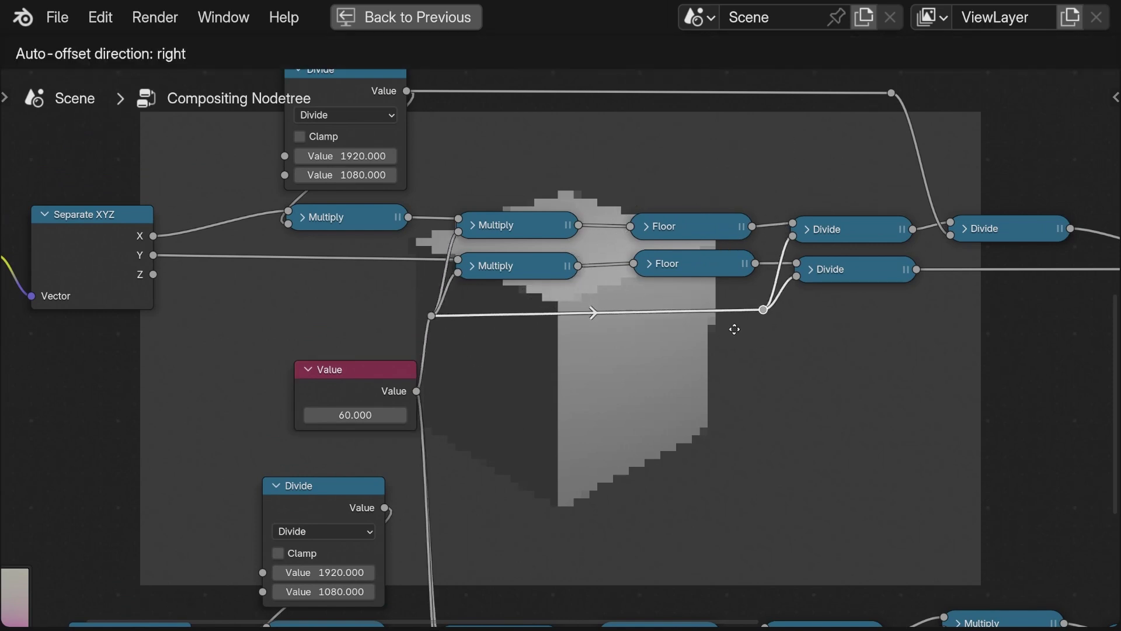
left_click(735, 340)
Move the Greater Than node below Map UV, connect the Render Layers Image to its Value input, and preview it in the Viewer.
middle_click_drag(530, 479, 567, 359)
middle_click_drag(425, 190, 465, 322)
scroll(464, 315, "up", 3)
left_click(464, 313)
scroll(548, 309, "down", 10)
scroll(654, 294, "down", 4)
middle_click_drag(775, 303, 500, 277)
left_click_drag(671, 411, 715, 349)
scroll(685, 294, "up", 1)
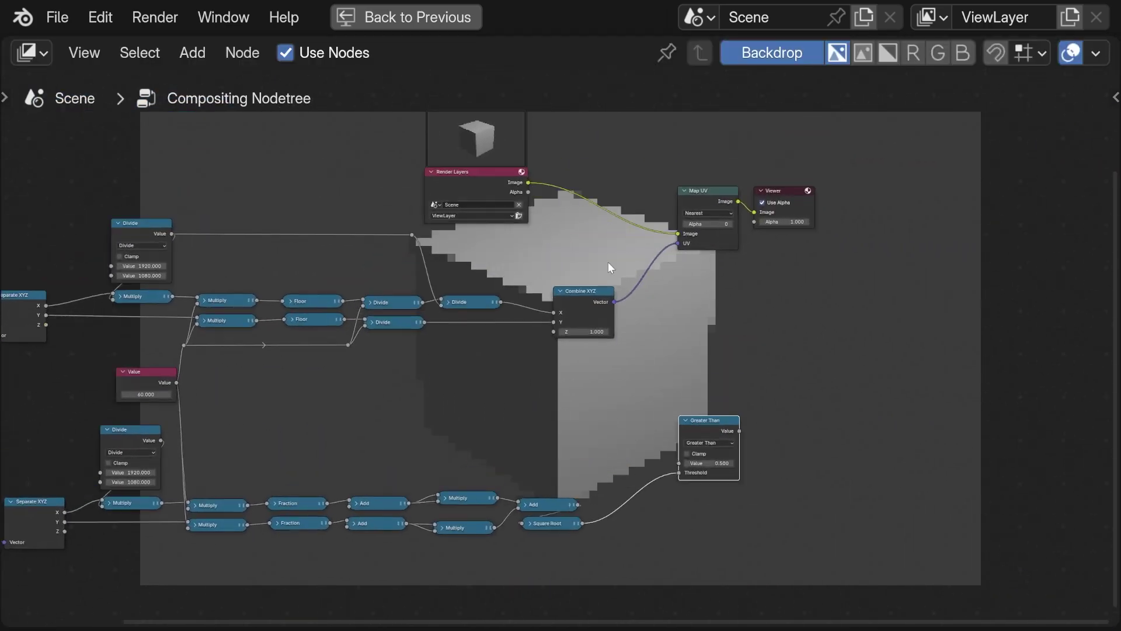
left_click_drag(527, 183, 700, 443)
left_click(720, 429, "ctrl+shift")
Preview the Map UV output in the Viewer to compare the pixelated image with the halftone.
scroll(516, 300, "up", 2)
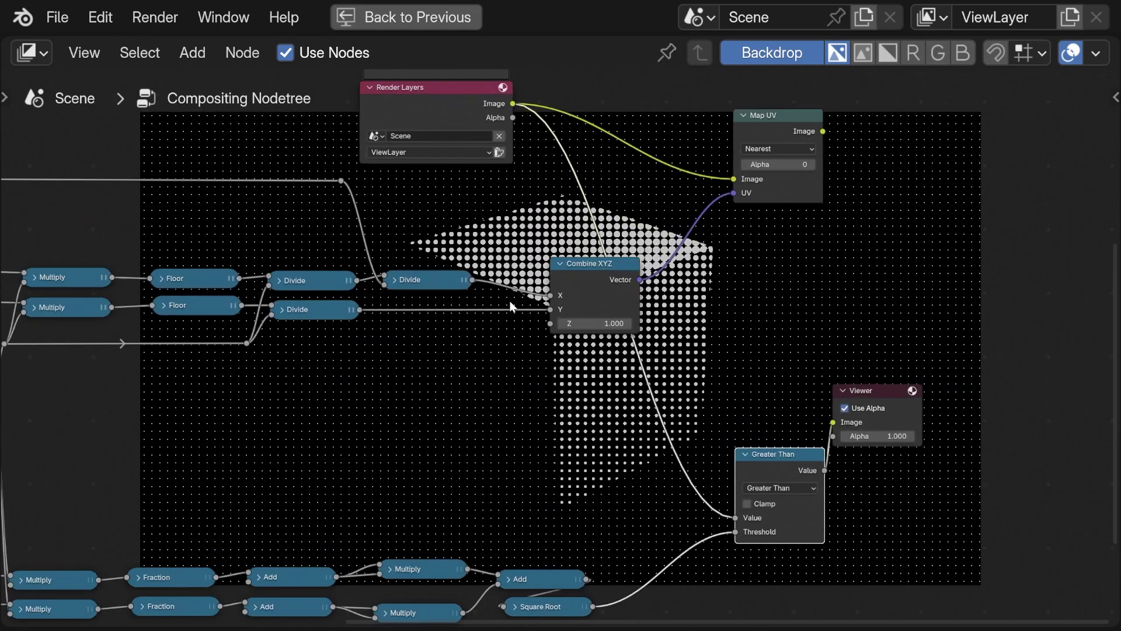
middle_click_drag(511, 305, 345, 339)
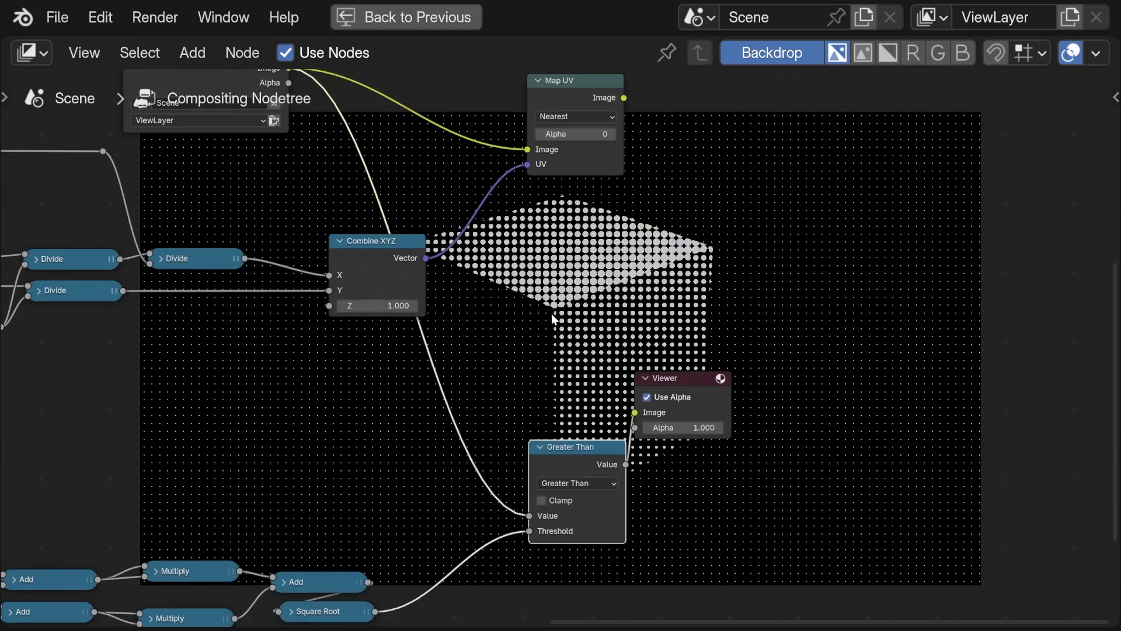
middle_click_drag(551, 314, 605, 349)
left_click(641, 132, "ctrl+shift")
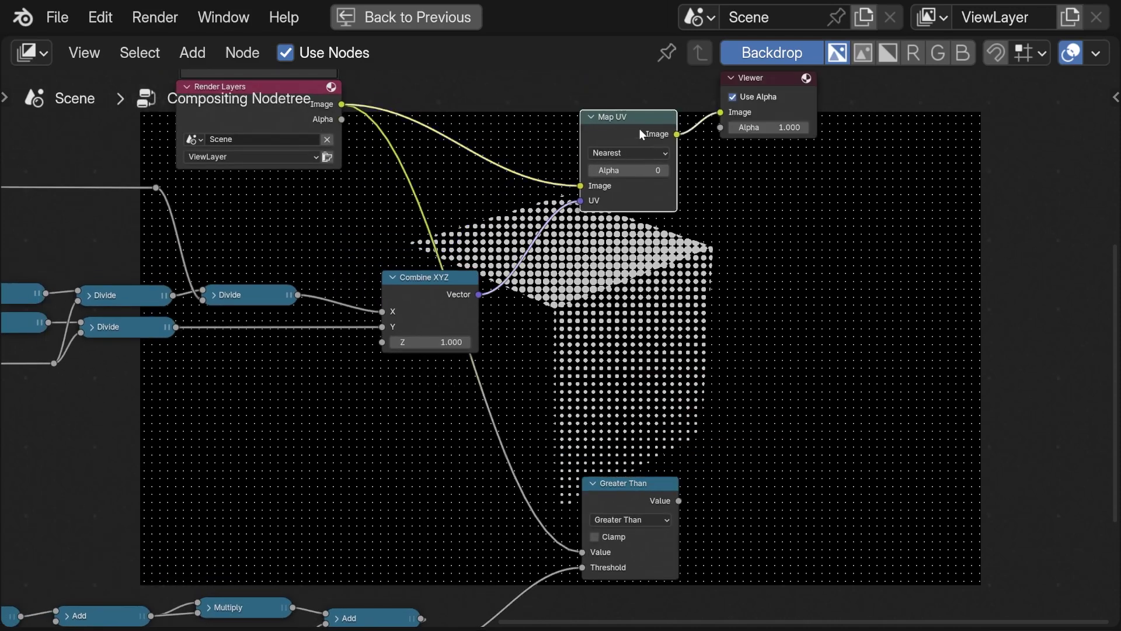
middle_click_drag(648, 183, 635, 256)
middle_click_drag(661, 207, 627, 196)
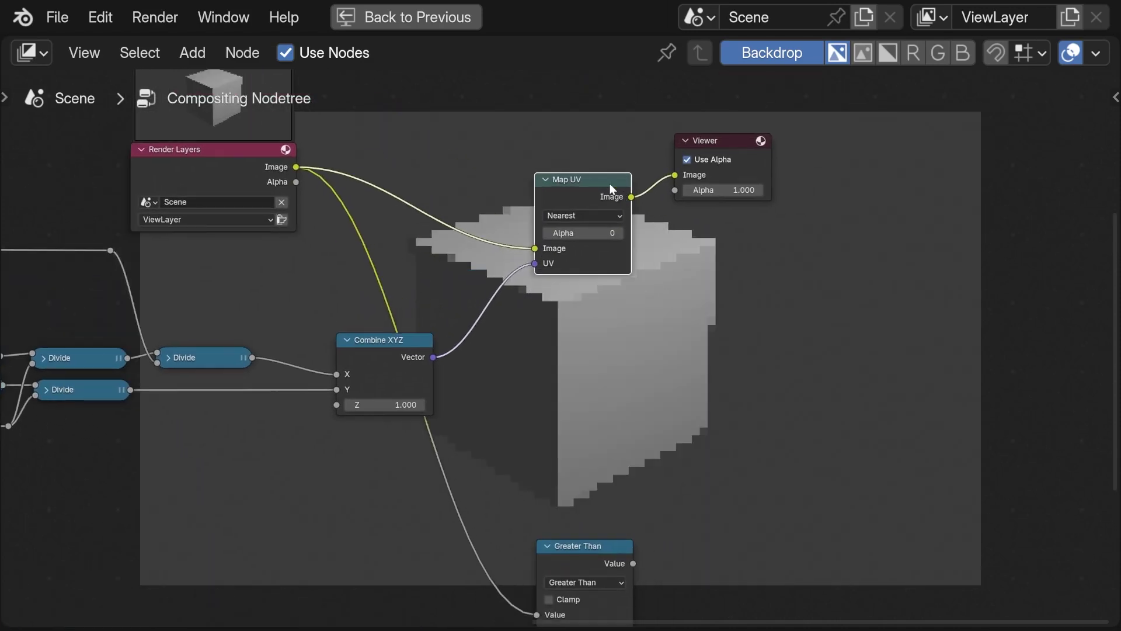
Connect the Map UV Image output to the Greater Than node's Value input and preview Greater Than, spacing out the nodes involved.
left_click_drag(609, 183, 571, 188)
middle_click_drag(584, 254, 555, 167)
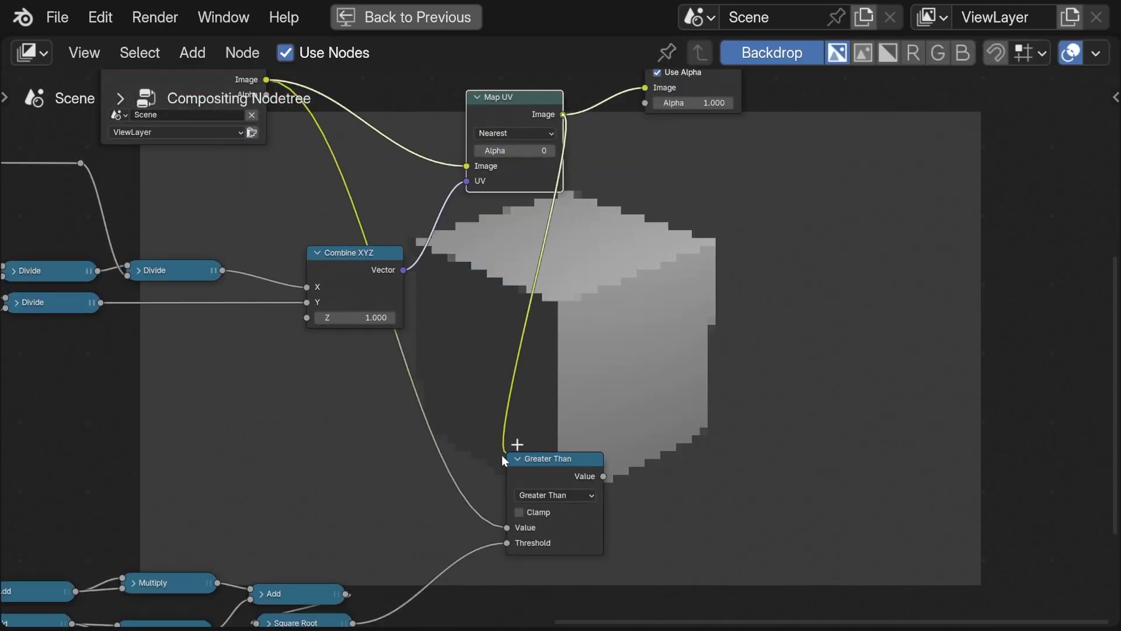
left_click_drag(499, 457, 509, 528)
left_click_drag(571, 463, 660, 446)
left_click(662, 446, "ctrl+shift")
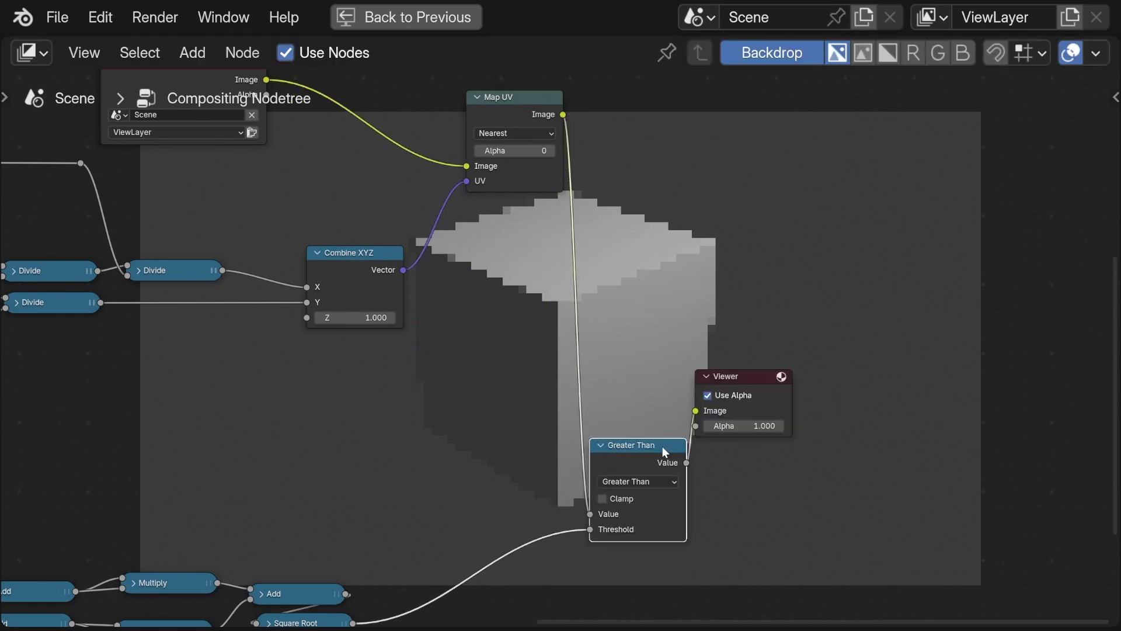
left_click_drag(756, 388, 786, 440)
Lower the shared Value node to 20.
middle_click_drag(708, 431, 694, 360)
middle_click_drag(396, 364, 771, 351)
middle_click_drag(260, 388, 643, 418)
scroll(643, 418, "up", 3)
left_click(370, 359)
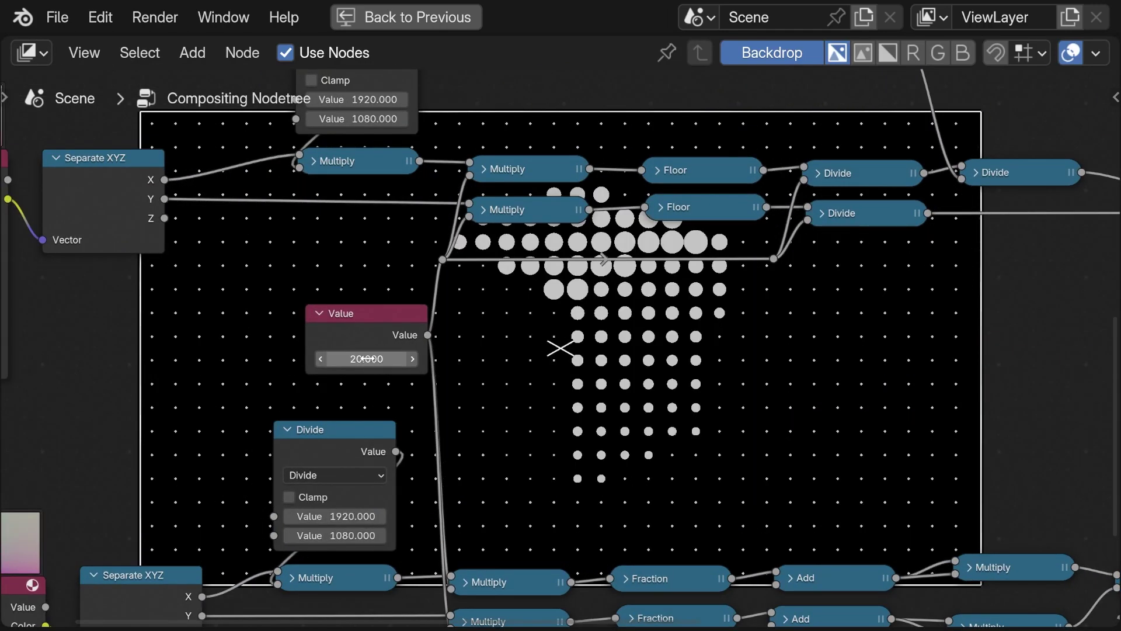
Raise the shared Value node to 80 and then to 120.
middle_click_drag(597, 366, 300, 332)
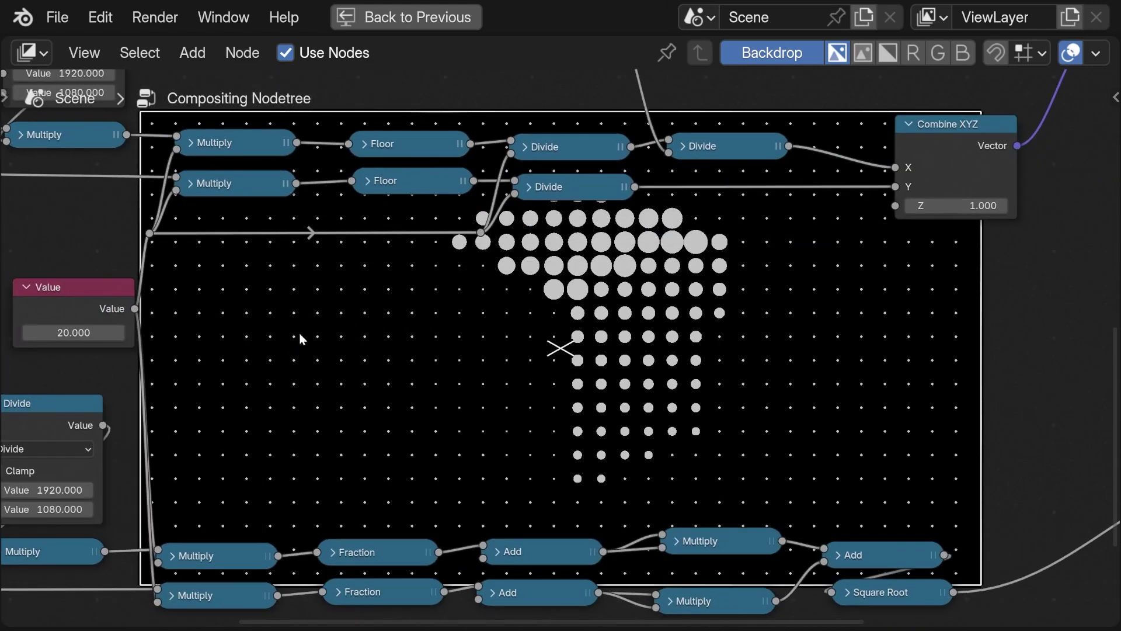
left_click(58, 325)
type("80")
key("Return")
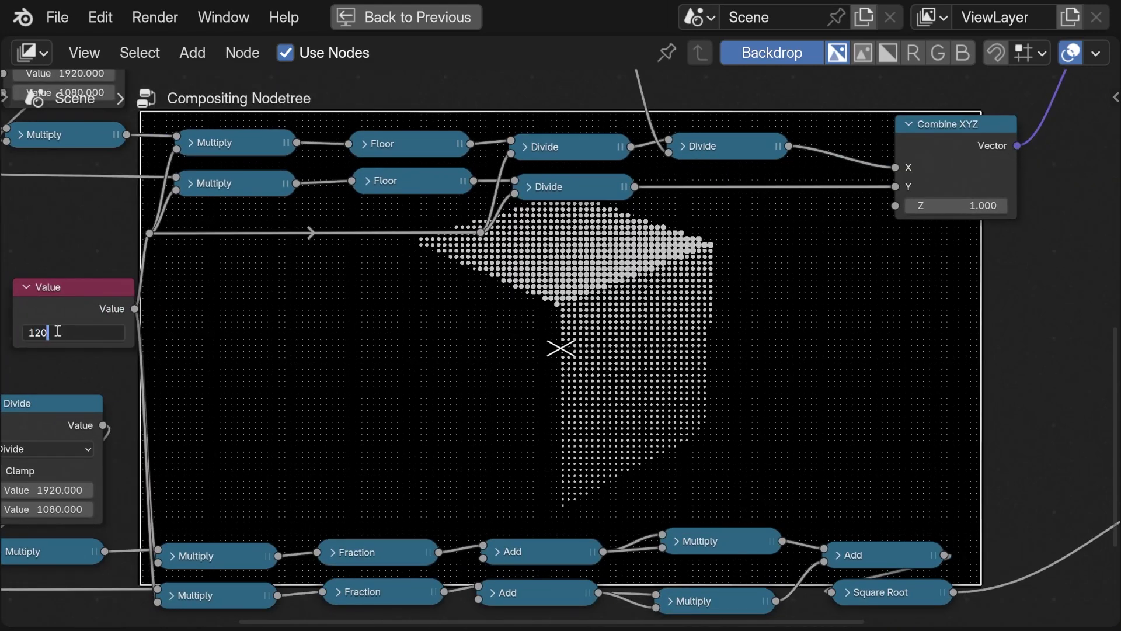
Show the node editor's view settings and set the Backdrop Zoom to 3.02.
middle_click_drag(573, 397, 305, 373)
key("ctrl+space")
key("n")
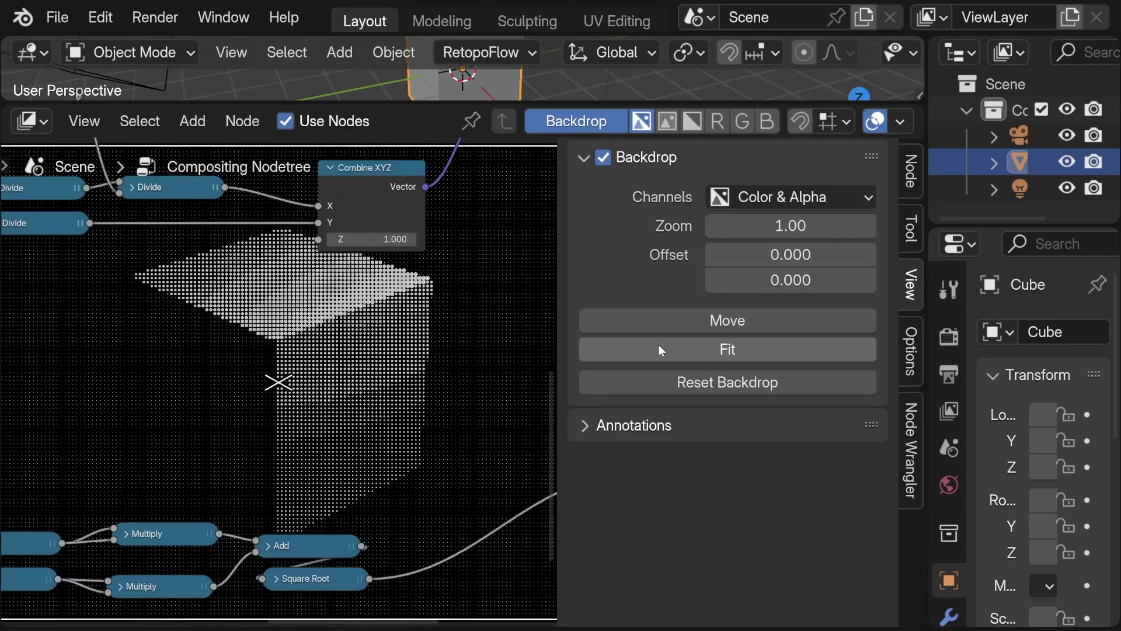
left_click_drag(790, 226, 888, 226)
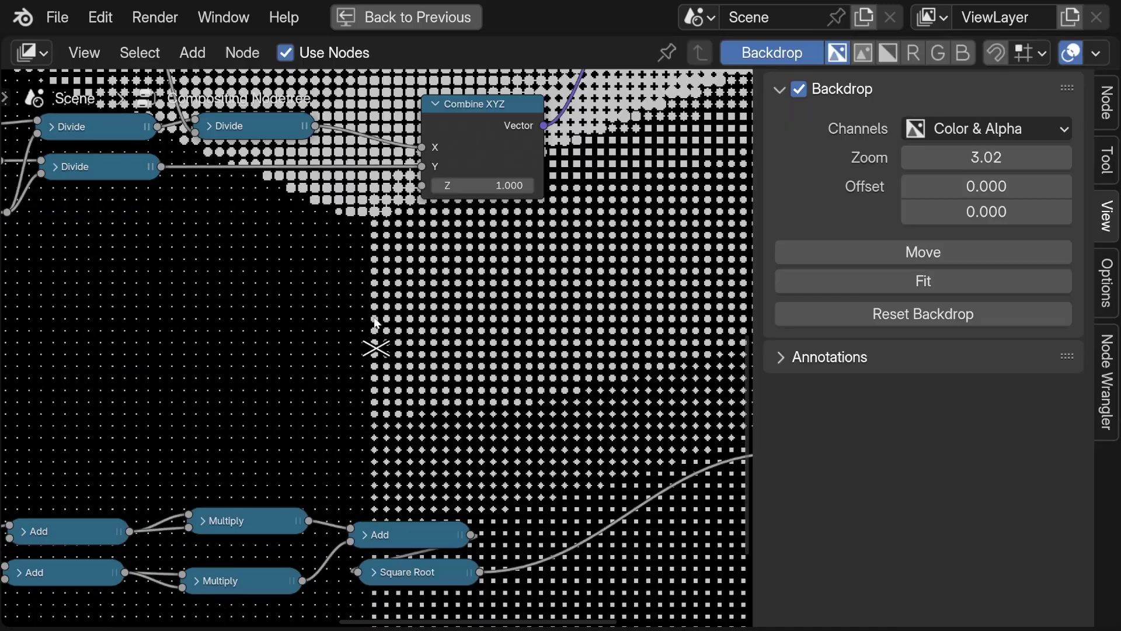